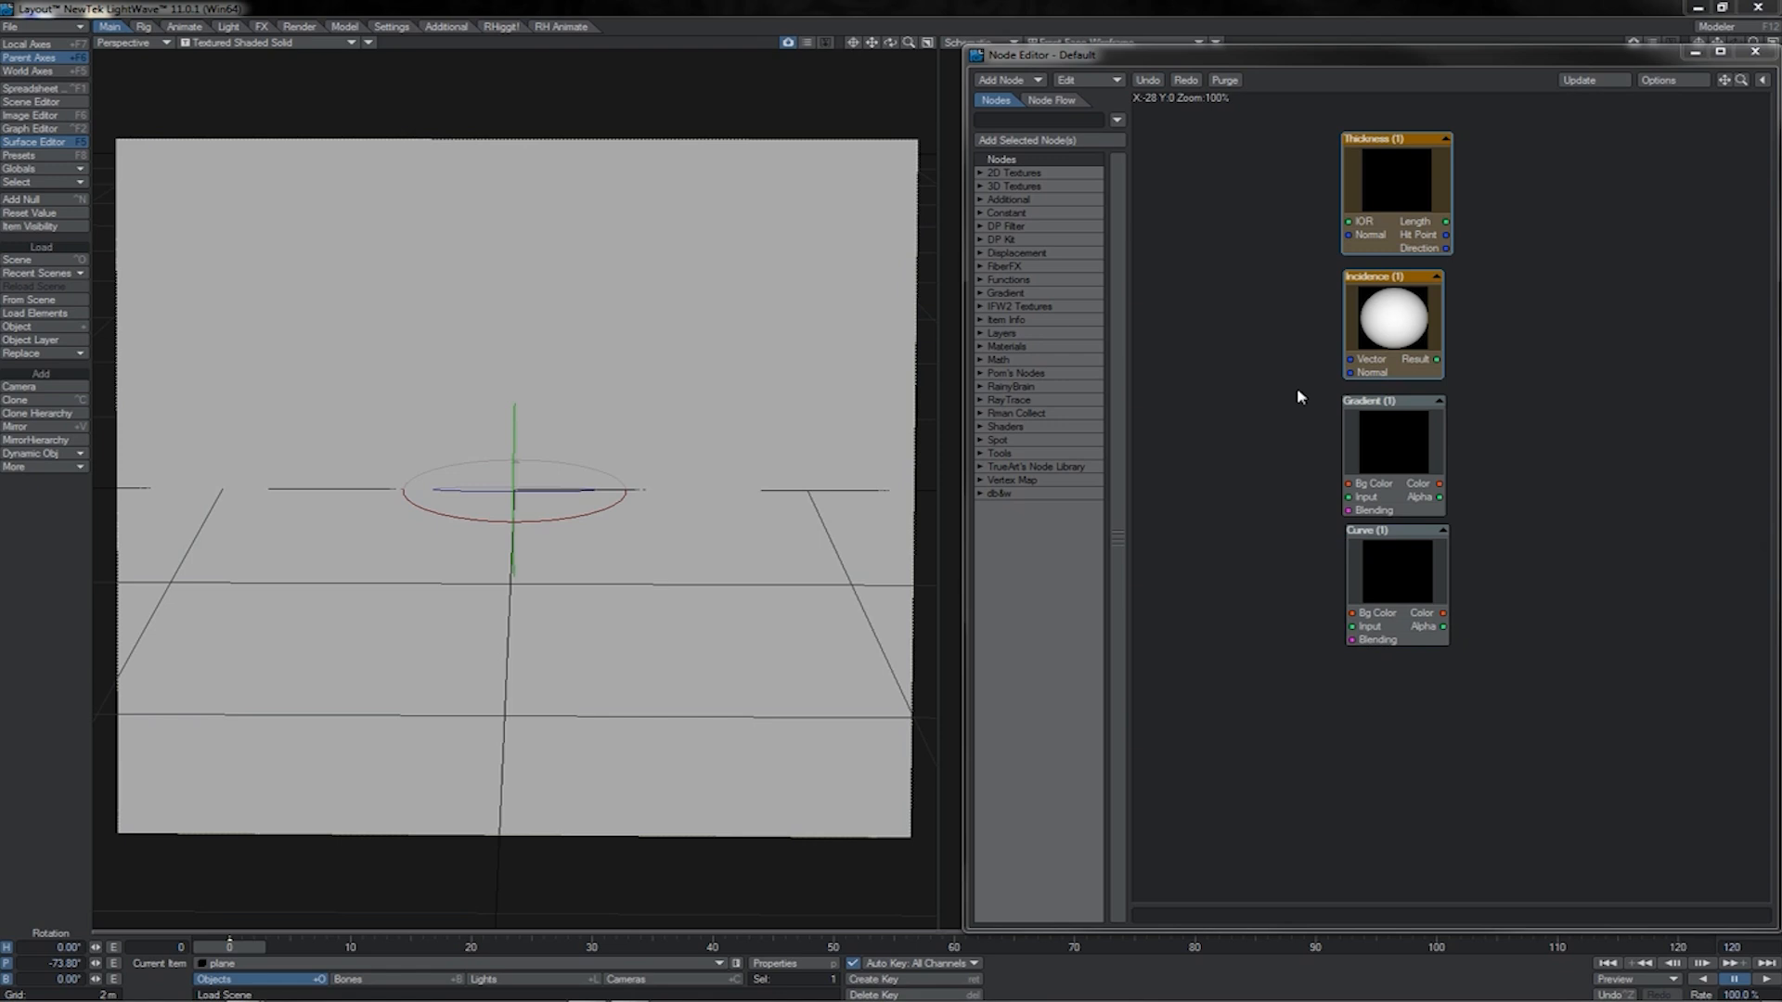
{"action": "left_click_drag", "start_coordinate": [1298, 391], "coordinate": [1495, 644]}
{"action": "left_click_drag", "start_coordinate": [1482, 106], "coordinate": [1307, 394]}
{"action": "left_click_drag", "start_coordinate": [1436, 201], "coordinate": [1425, 193]}
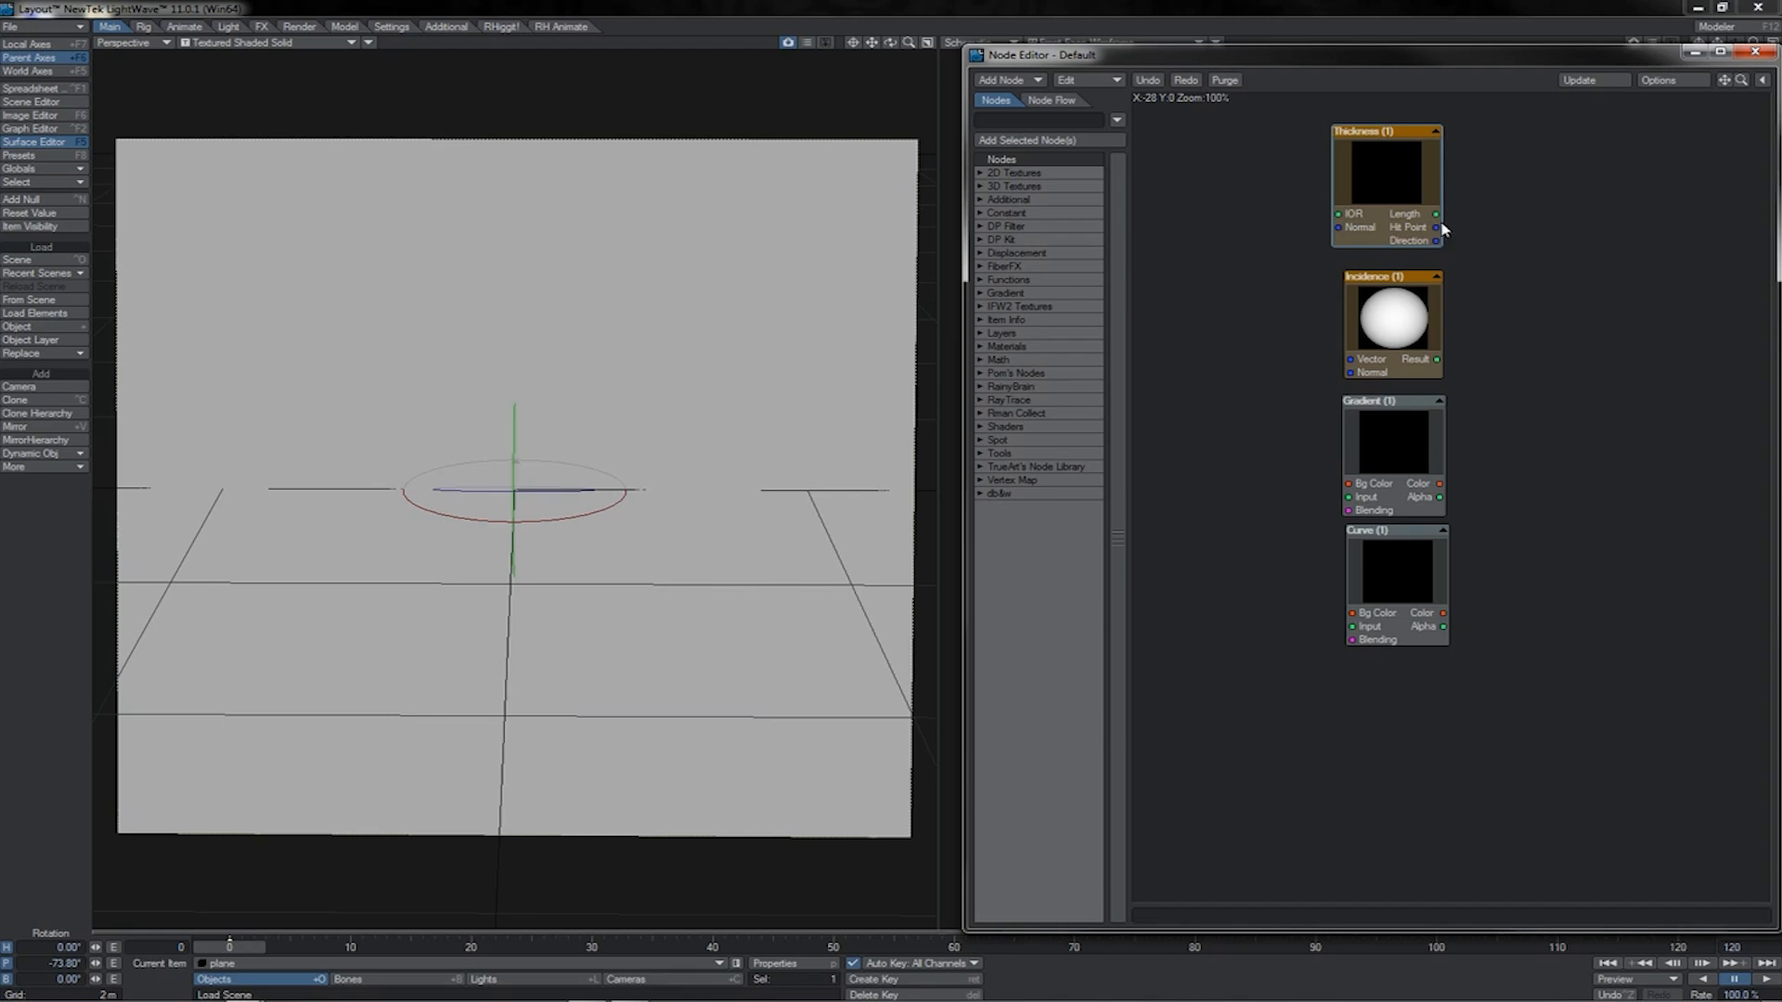
{"action": "left_click", "coordinate": [1434, 212]}
{"action": "left_click_drag", "start_coordinate": [1436, 359], "coordinate": [1519, 356]}
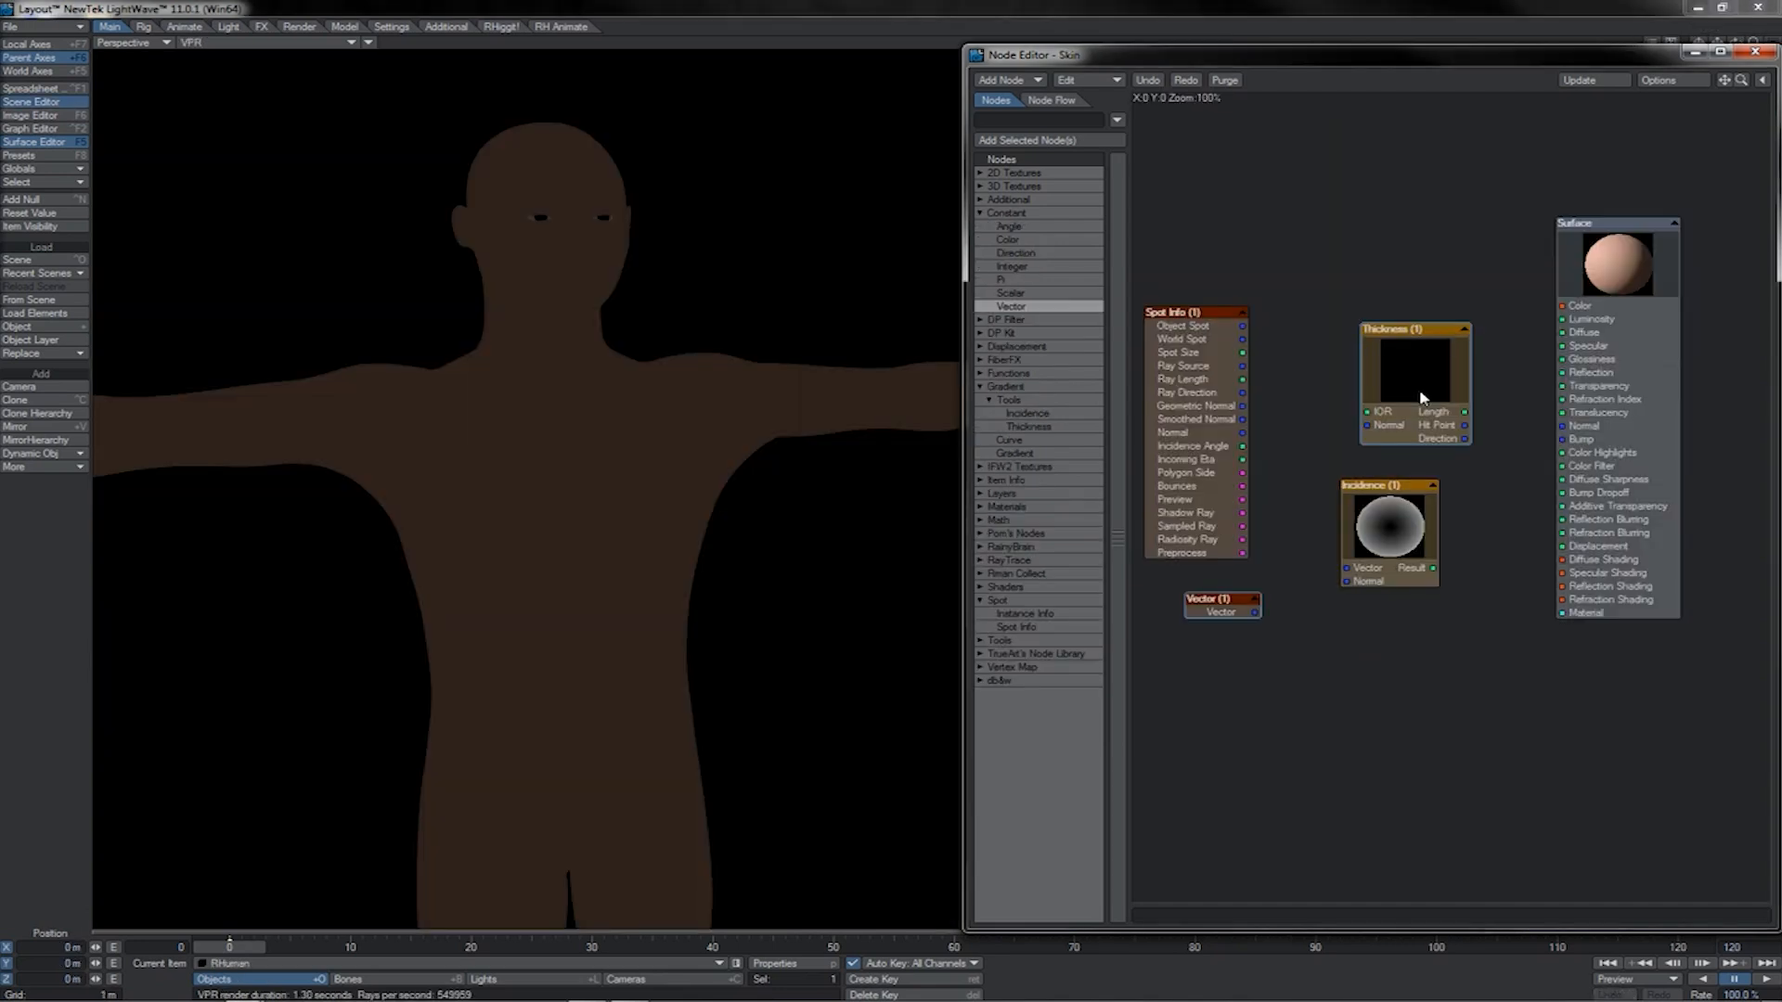
- Connect the Thickness node's Length output to the skin surface's Luminosity input and inspect the figure from other angles
{"action": "left_click_drag", "start_coordinate": [1421, 397], "coordinate": [1402, 384]}
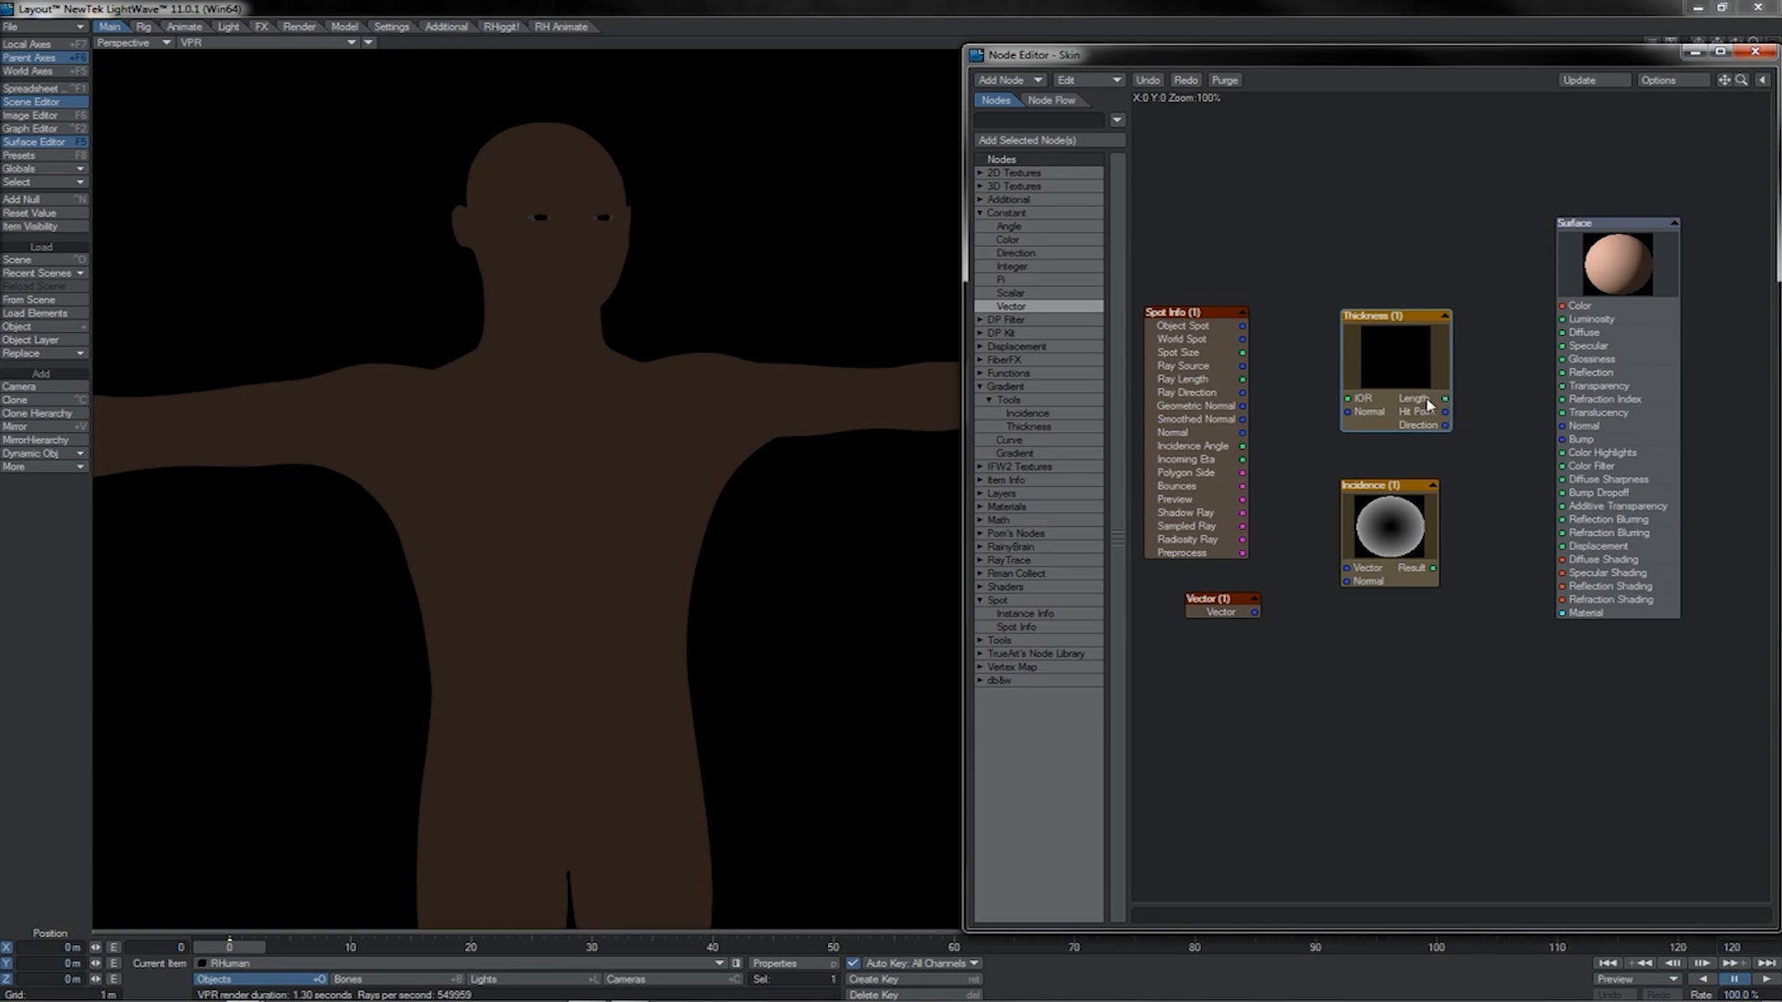
{"action": "left_click_drag", "start_coordinate": [1445, 398], "coordinate": [1564, 319]}
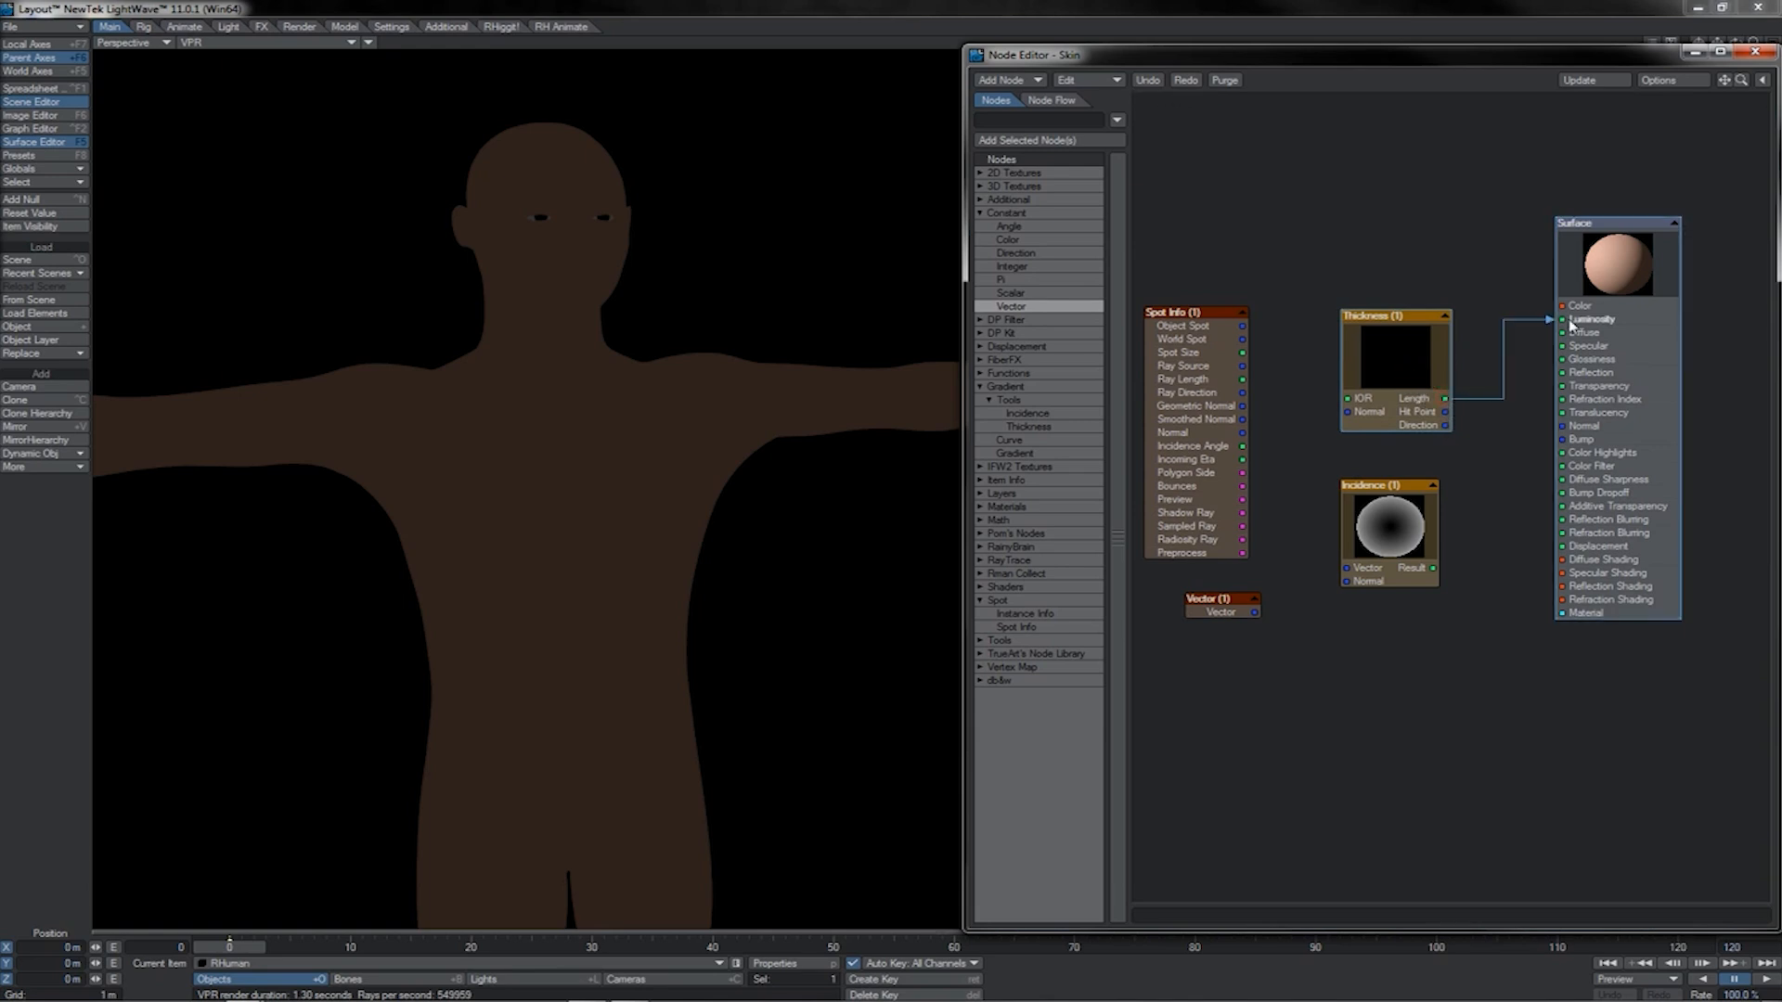
{"action": "left_click_drag", "start_coordinate": [1734, 42], "coordinate": [1671, 51]}
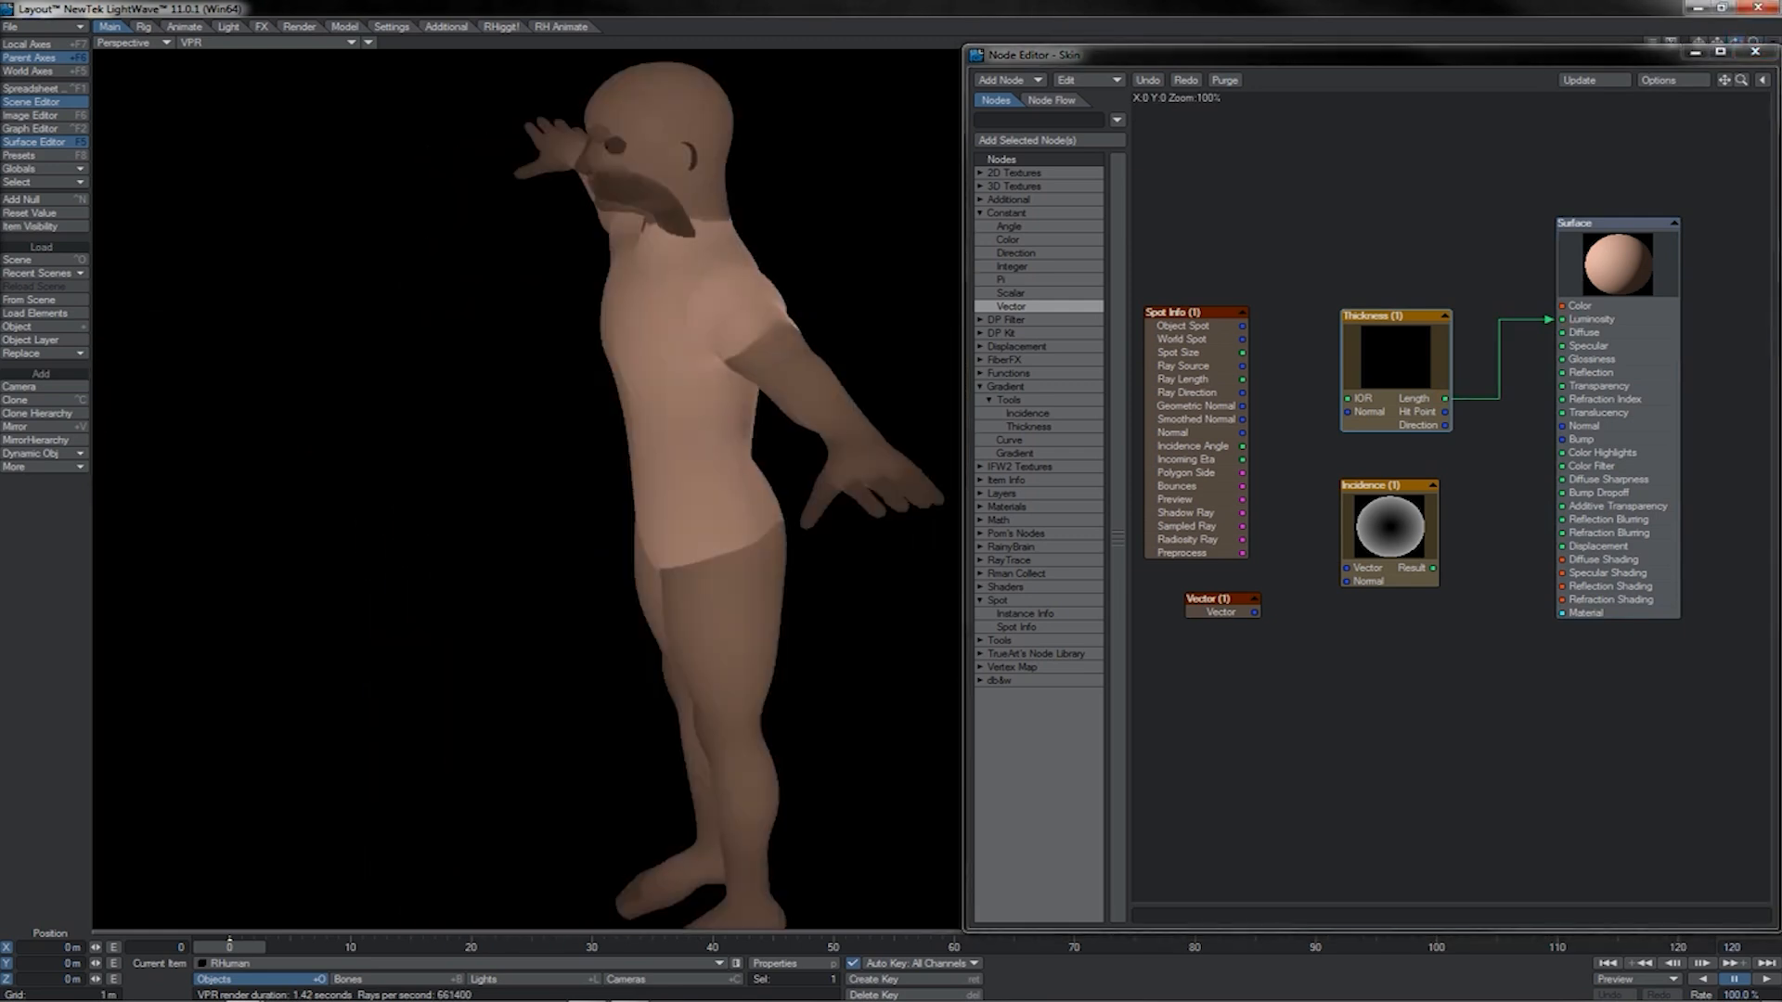
{"action": "left_click_drag", "start_coordinate": [1734, 42], "coordinate": [1679, 46]}
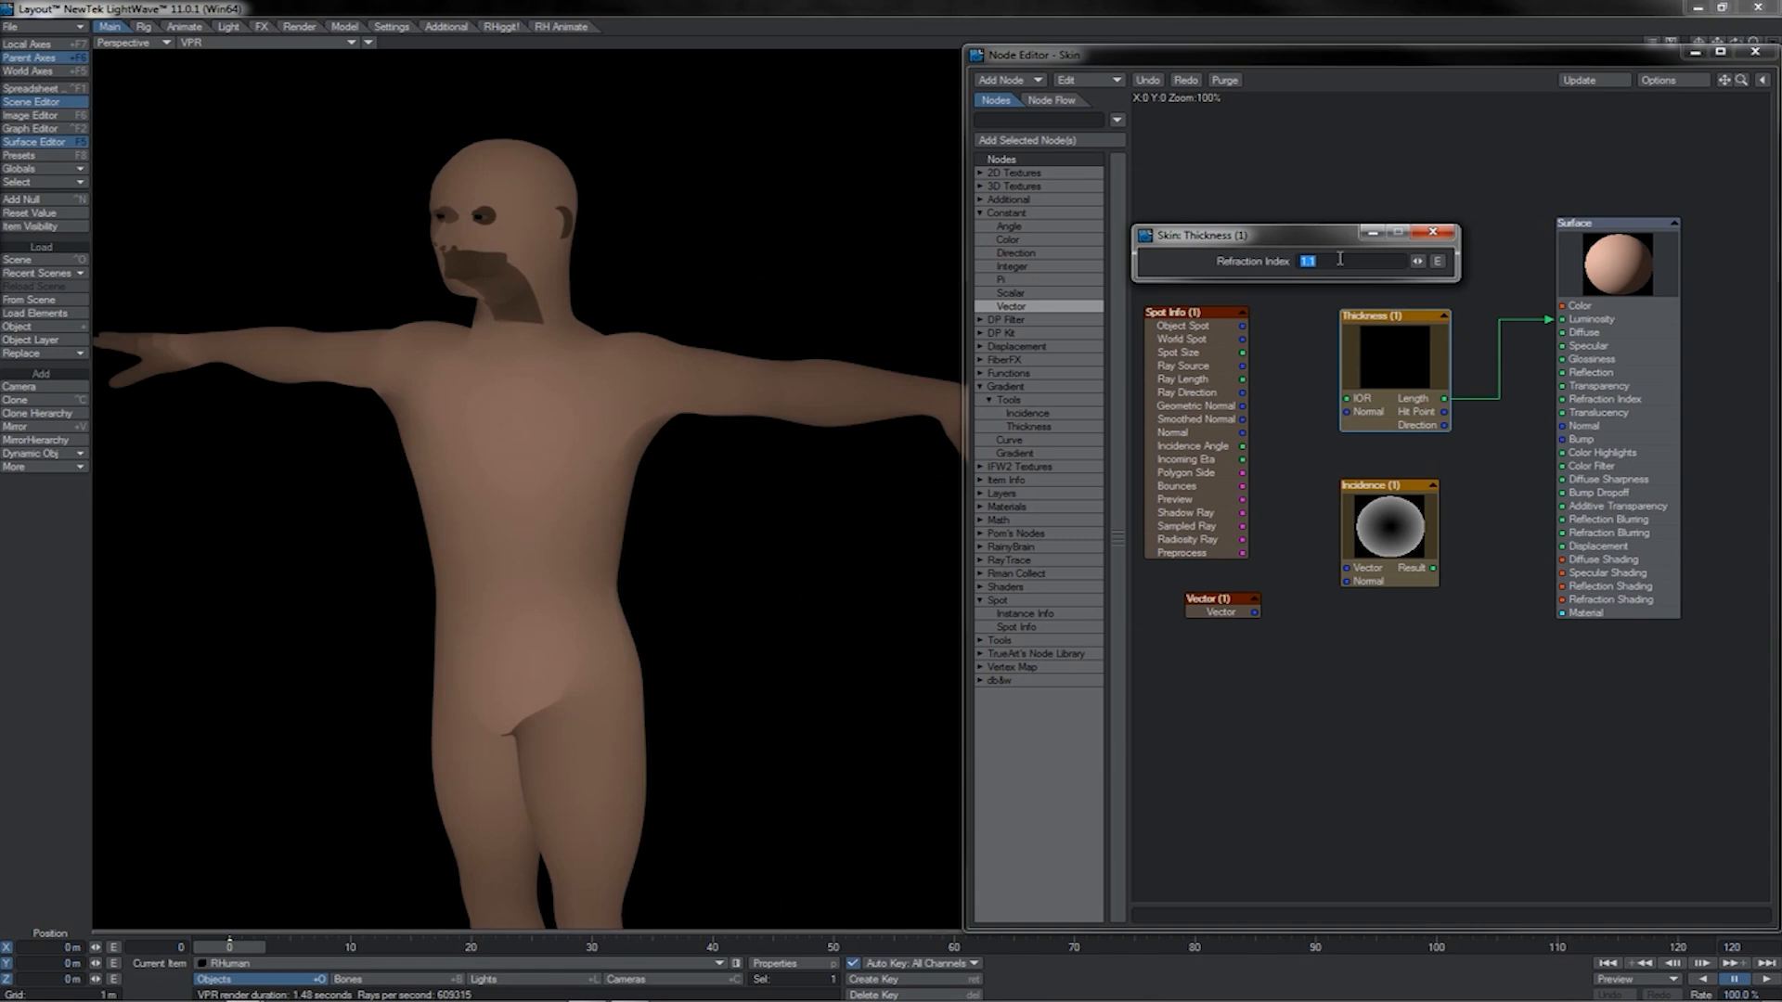
- Set the Thickness node's Refraction Index to 1.4 and inspect the shading around the figure's head and arms
{"action": "type", "text": "1.4"}
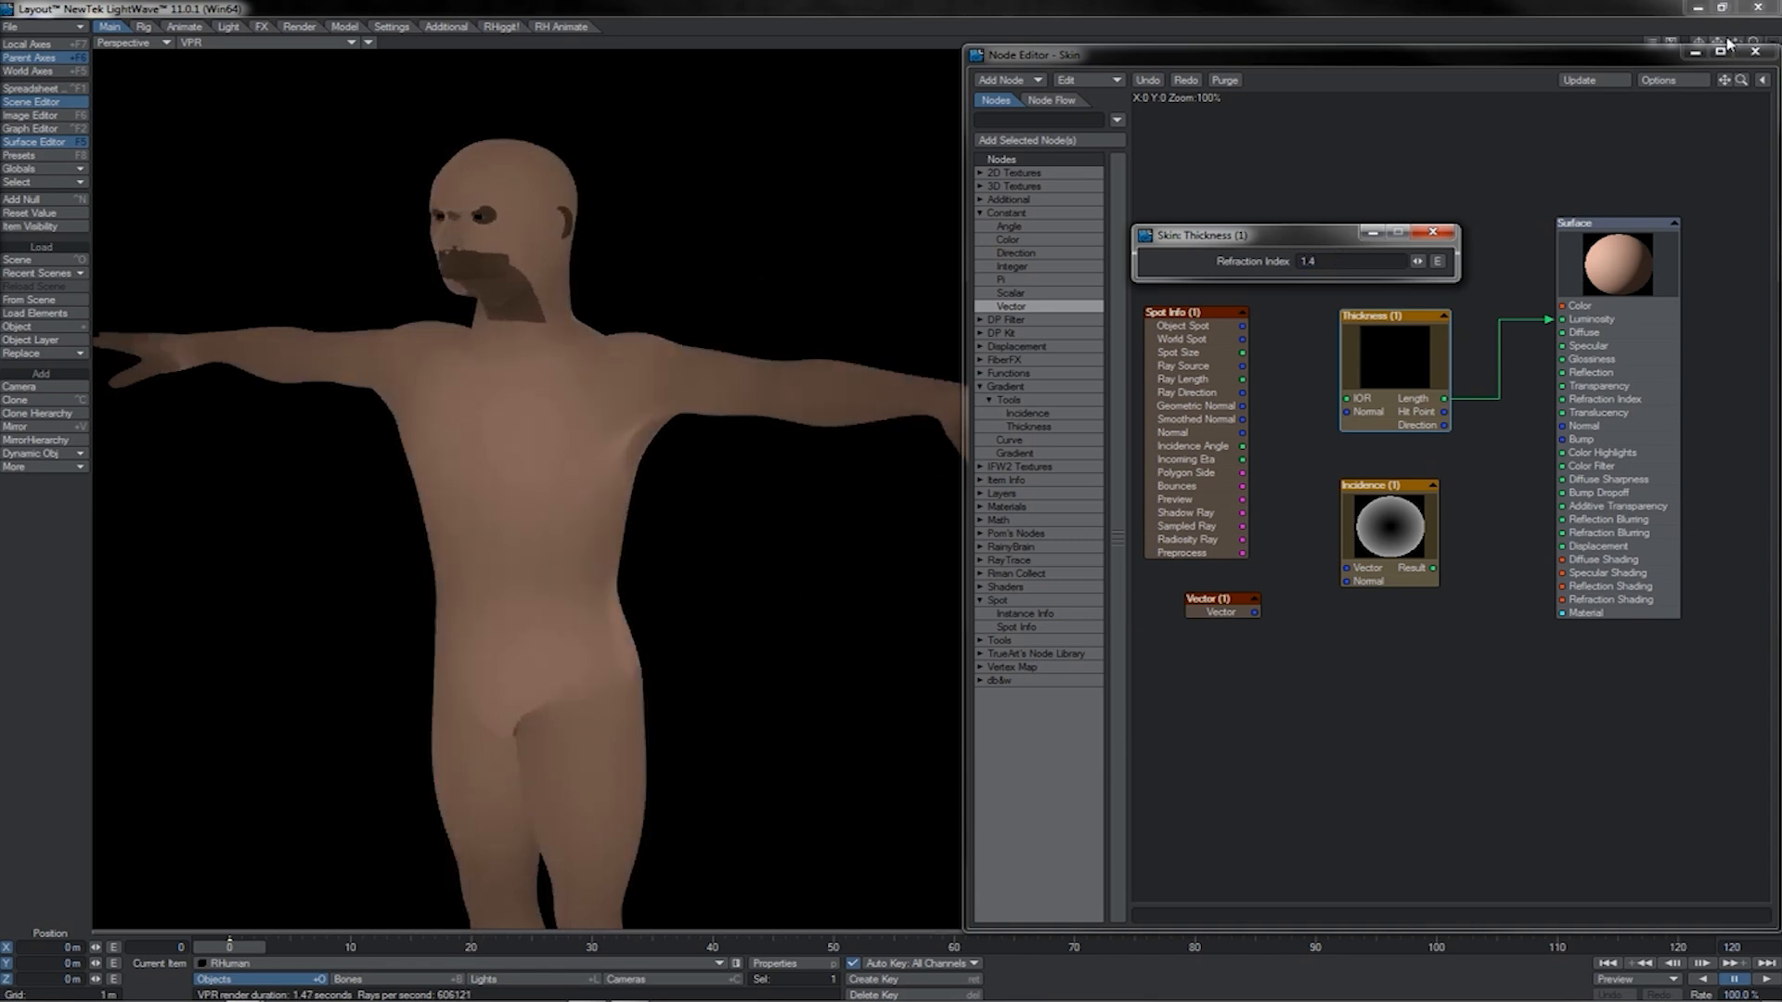
{"action": "mouse_move", "coordinate": [1733, 41]}
{"action": "left_mouse_down"}
{"action": "mouse_move", "coordinate": [1670, 41]}
{"action": "mouse_move", "coordinate": [1734, 40]}
{"action": "left_mouse_up"}
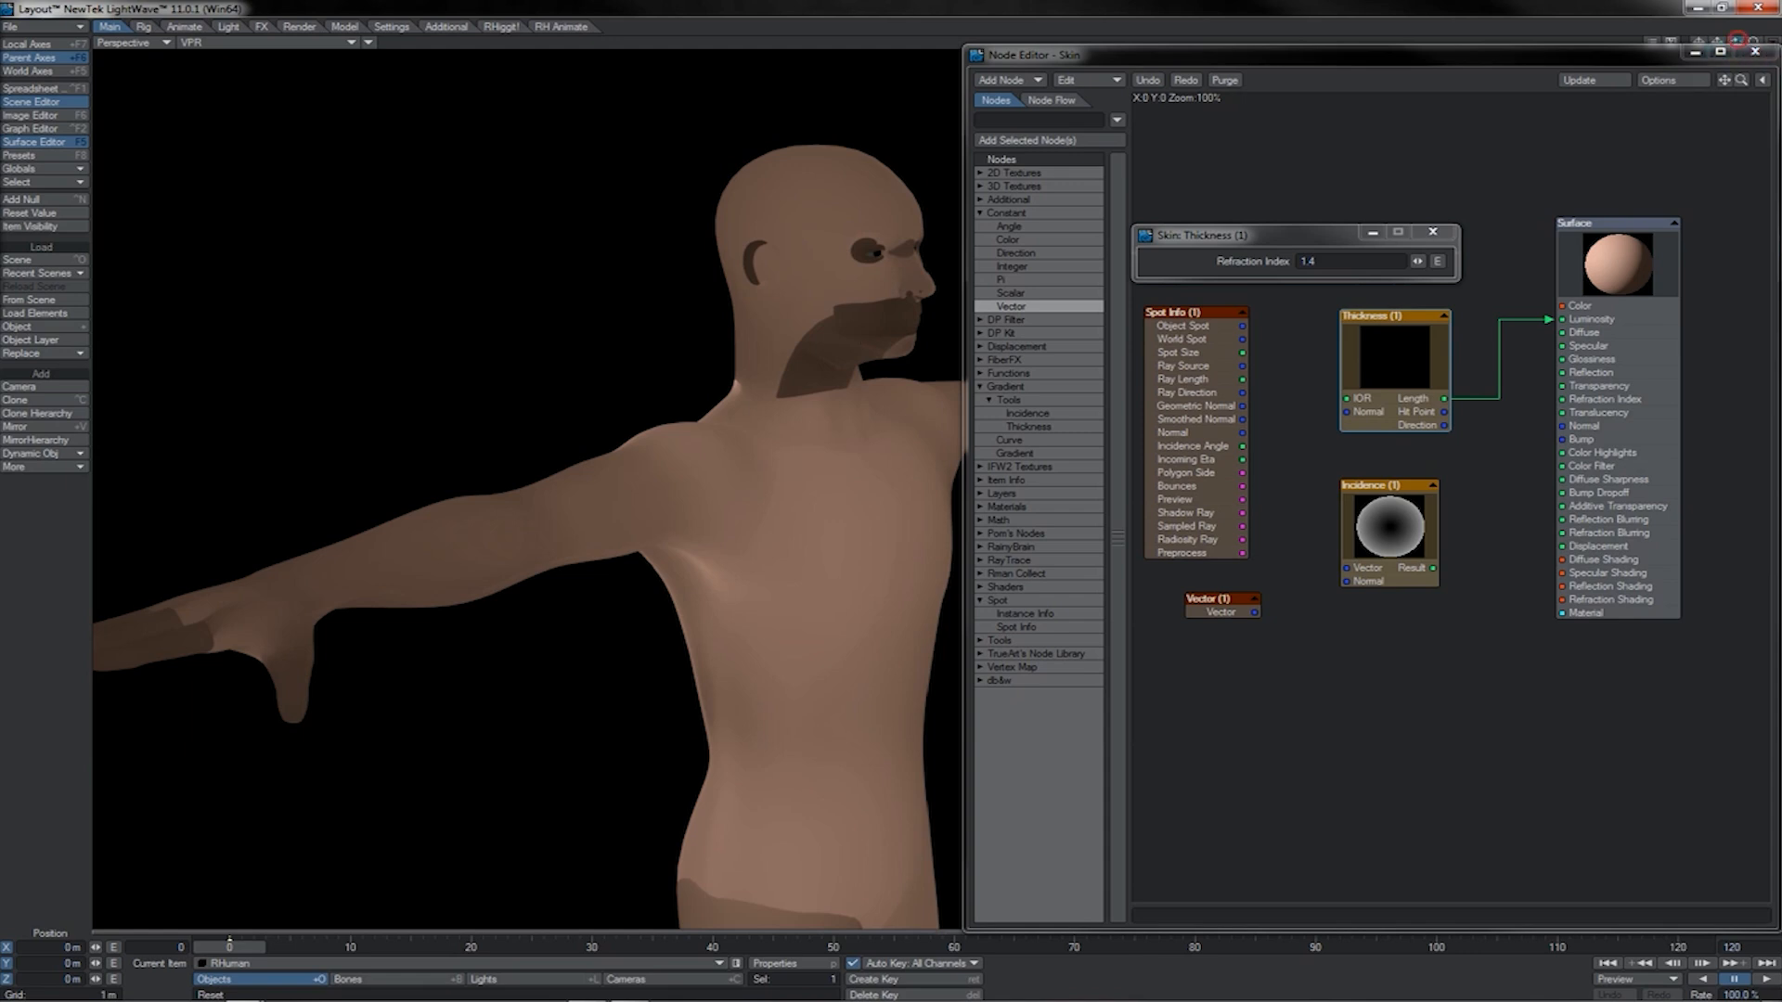
{"action": "mouse_move", "coordinate": [1735, 41]}
{"action": "left_mouse_down"}
{"action": "mouse_move", "coordinate": [1759, 45]}
{"action": "mouse_move", "coordinate": [1700, 41]}
{"action": "mouse_move", "coordinate": [1761, 53]}
{"action": "left_mouse_up"}
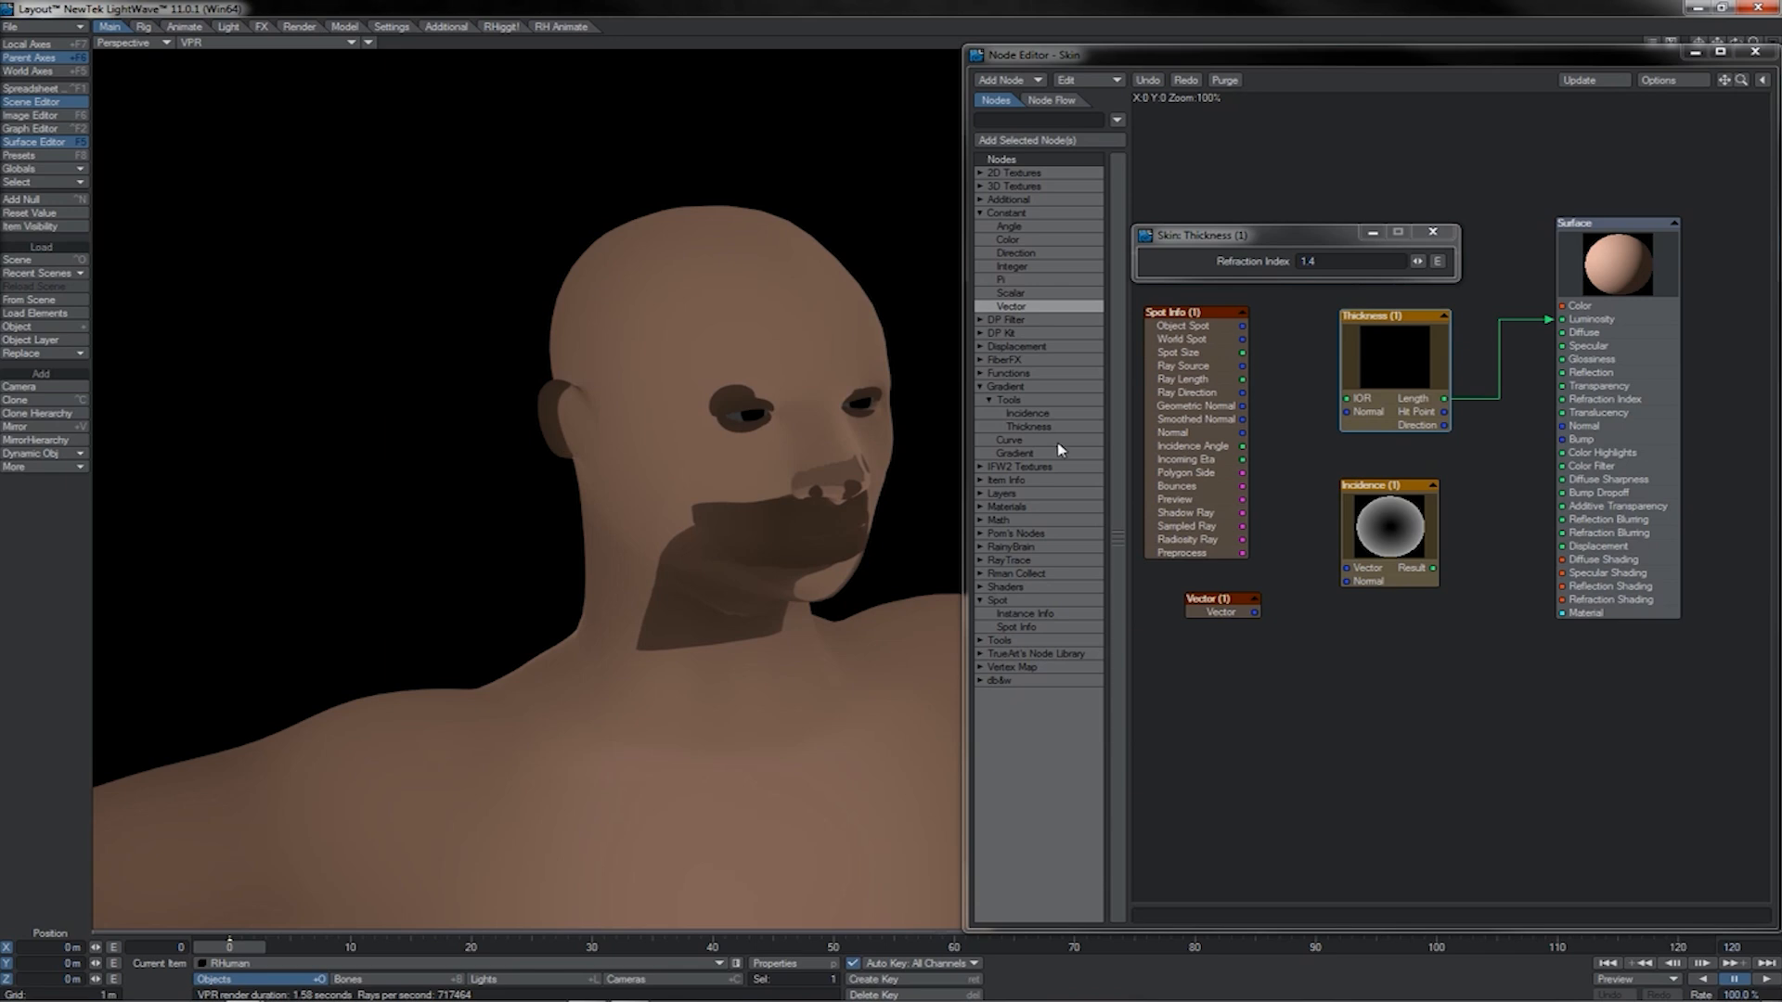
- Replace the Luminosity connection with the Incidence node's Result output
{"action": "mouse_move", "coordinate": [1387, 362]}
{"action": "left_mouse_down"}
{"action": "mouse_move", "coordinate": [1356, 371]}
{"action": "mouse_move", "coordinate": [1374, 368]}
{"action": "left_mouse_up"}
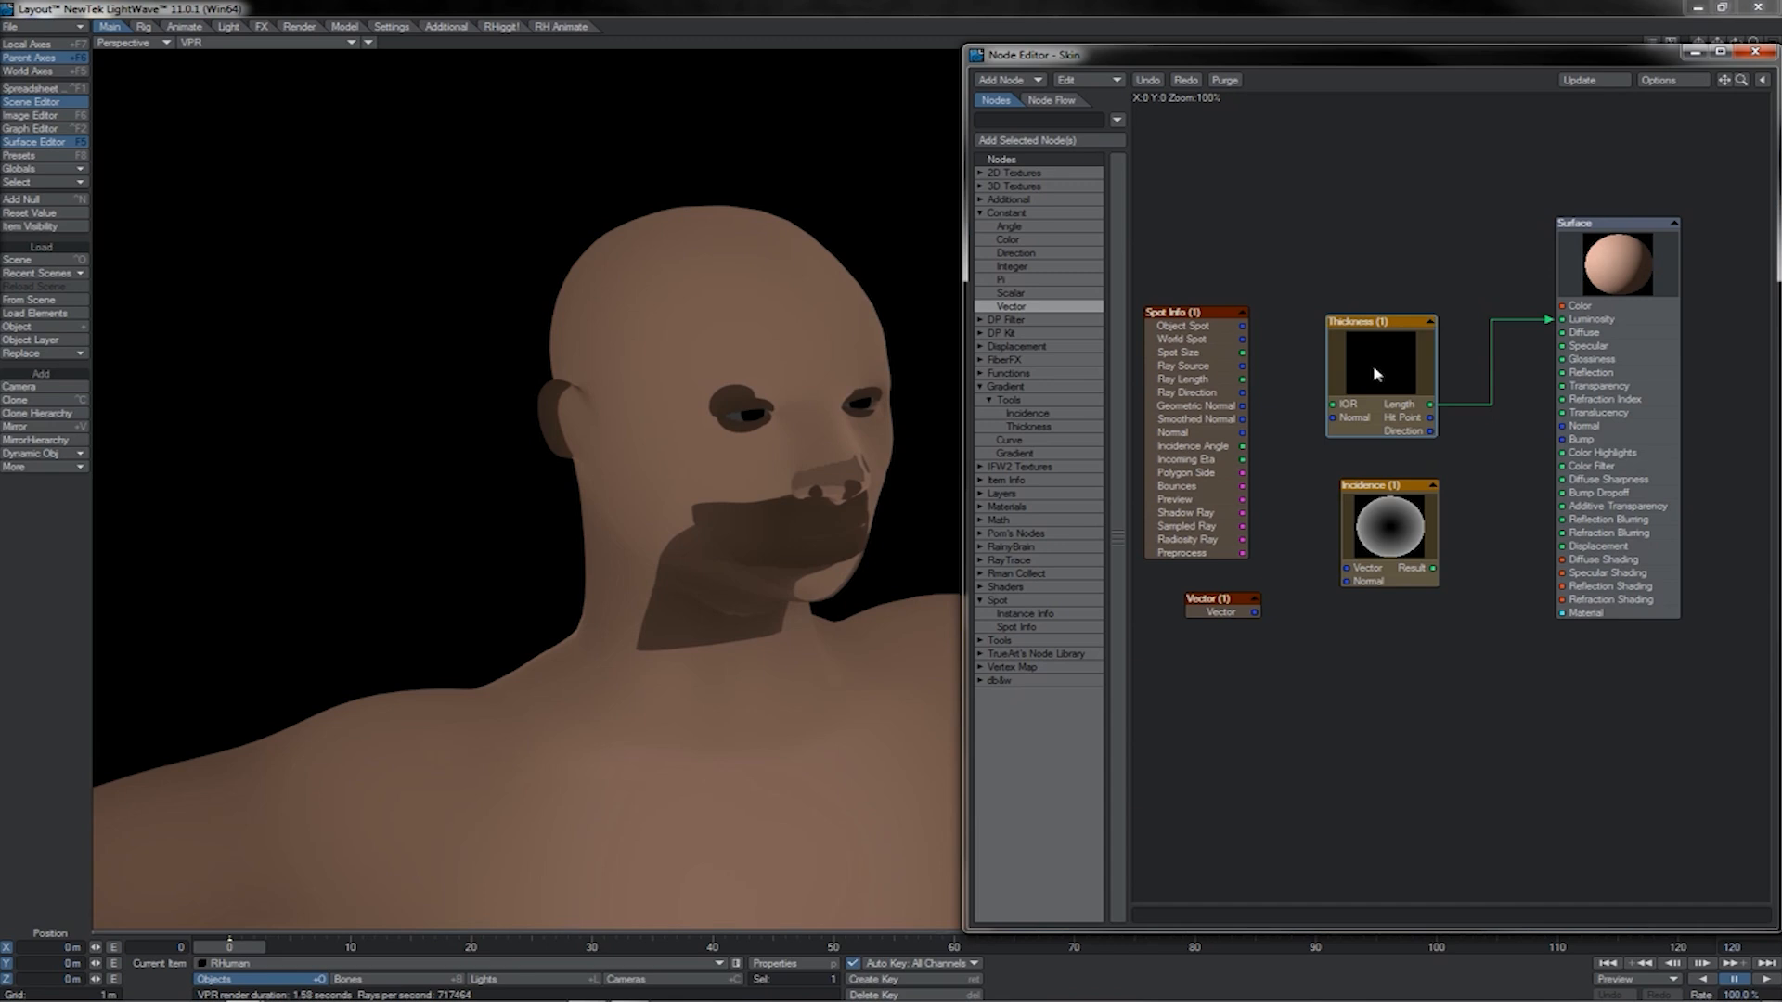
{"action": "left_click_drag", "start_coordinate": [1430, 418], "coordinate": [1518, 452]}
{"action": "left_click_drag", "start_coordinate": [1520, 453], "coordinate": [1521, 470]}
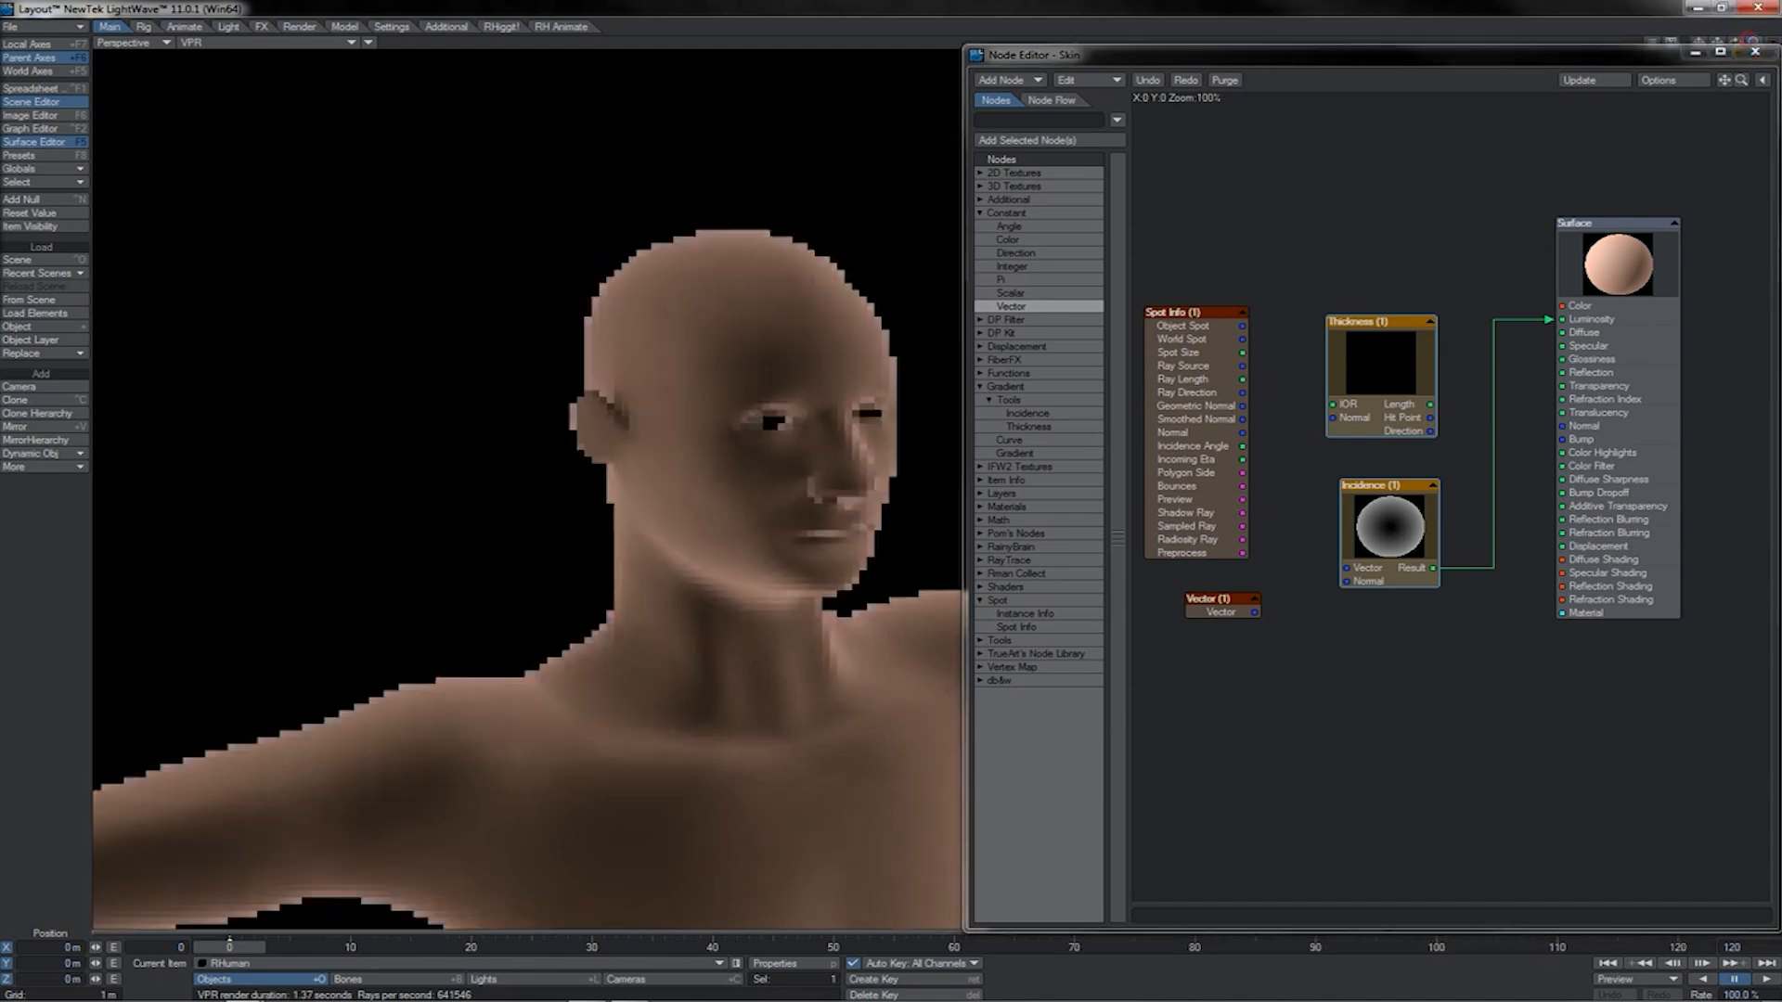
- Try the Incidence node with a Range of 90 and Invert off, and restore a Range of 180 with Invert on
{"action": "double_click", "coordinate": [1387, 524]}
{"action": "left_click", "coordinate": [1378, 279]}
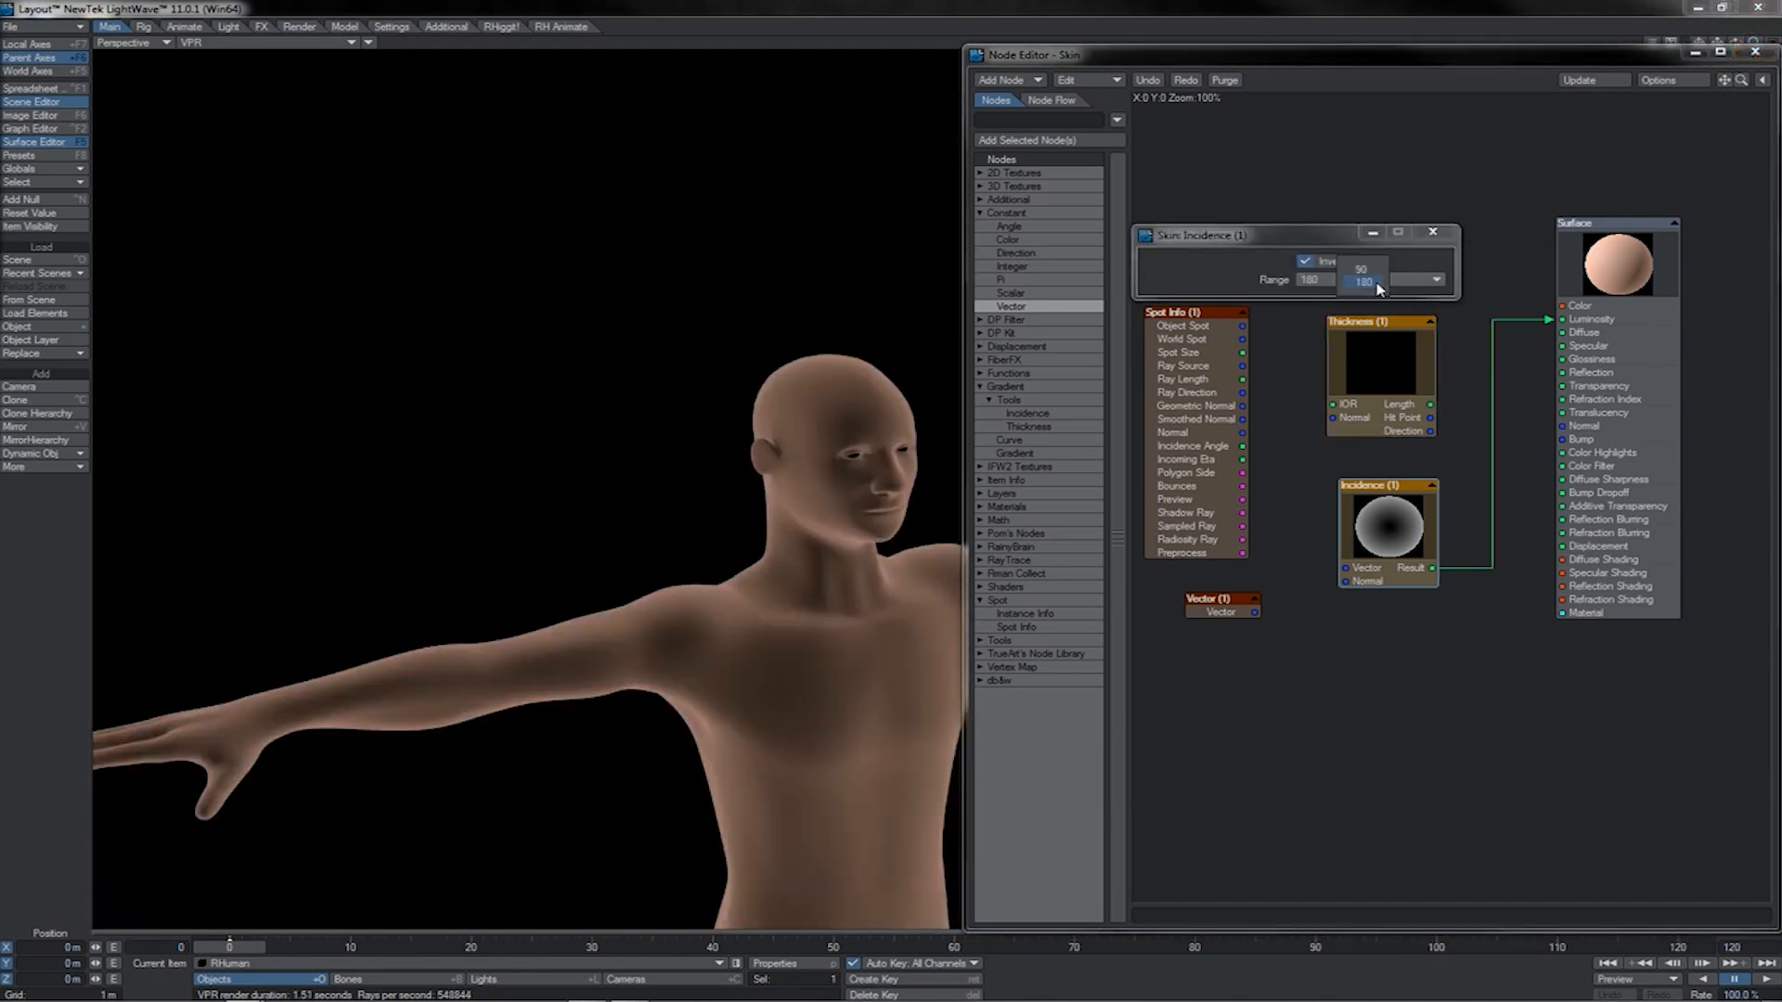
{"action": "left_click", "coordinate": [1360, 270]}
{"action": "left_click", "coordinate": [1338, 263]}
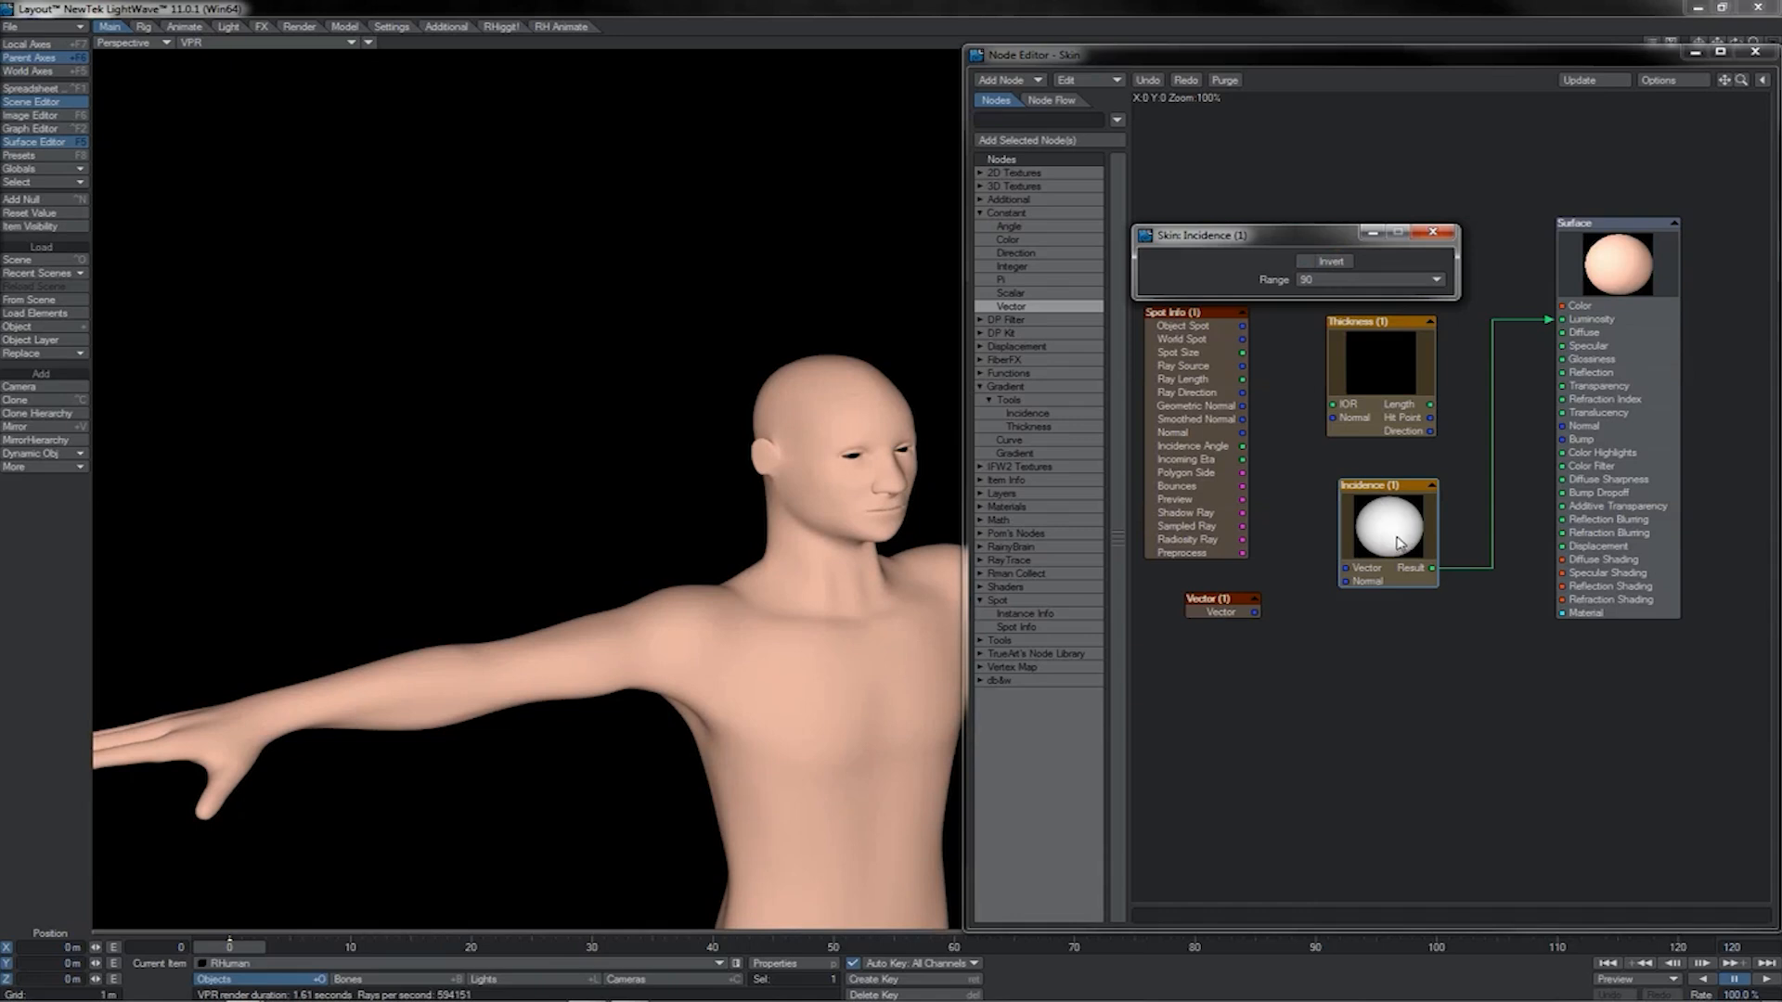
{"action": "left_click", "coordinate": [1310, 266]}
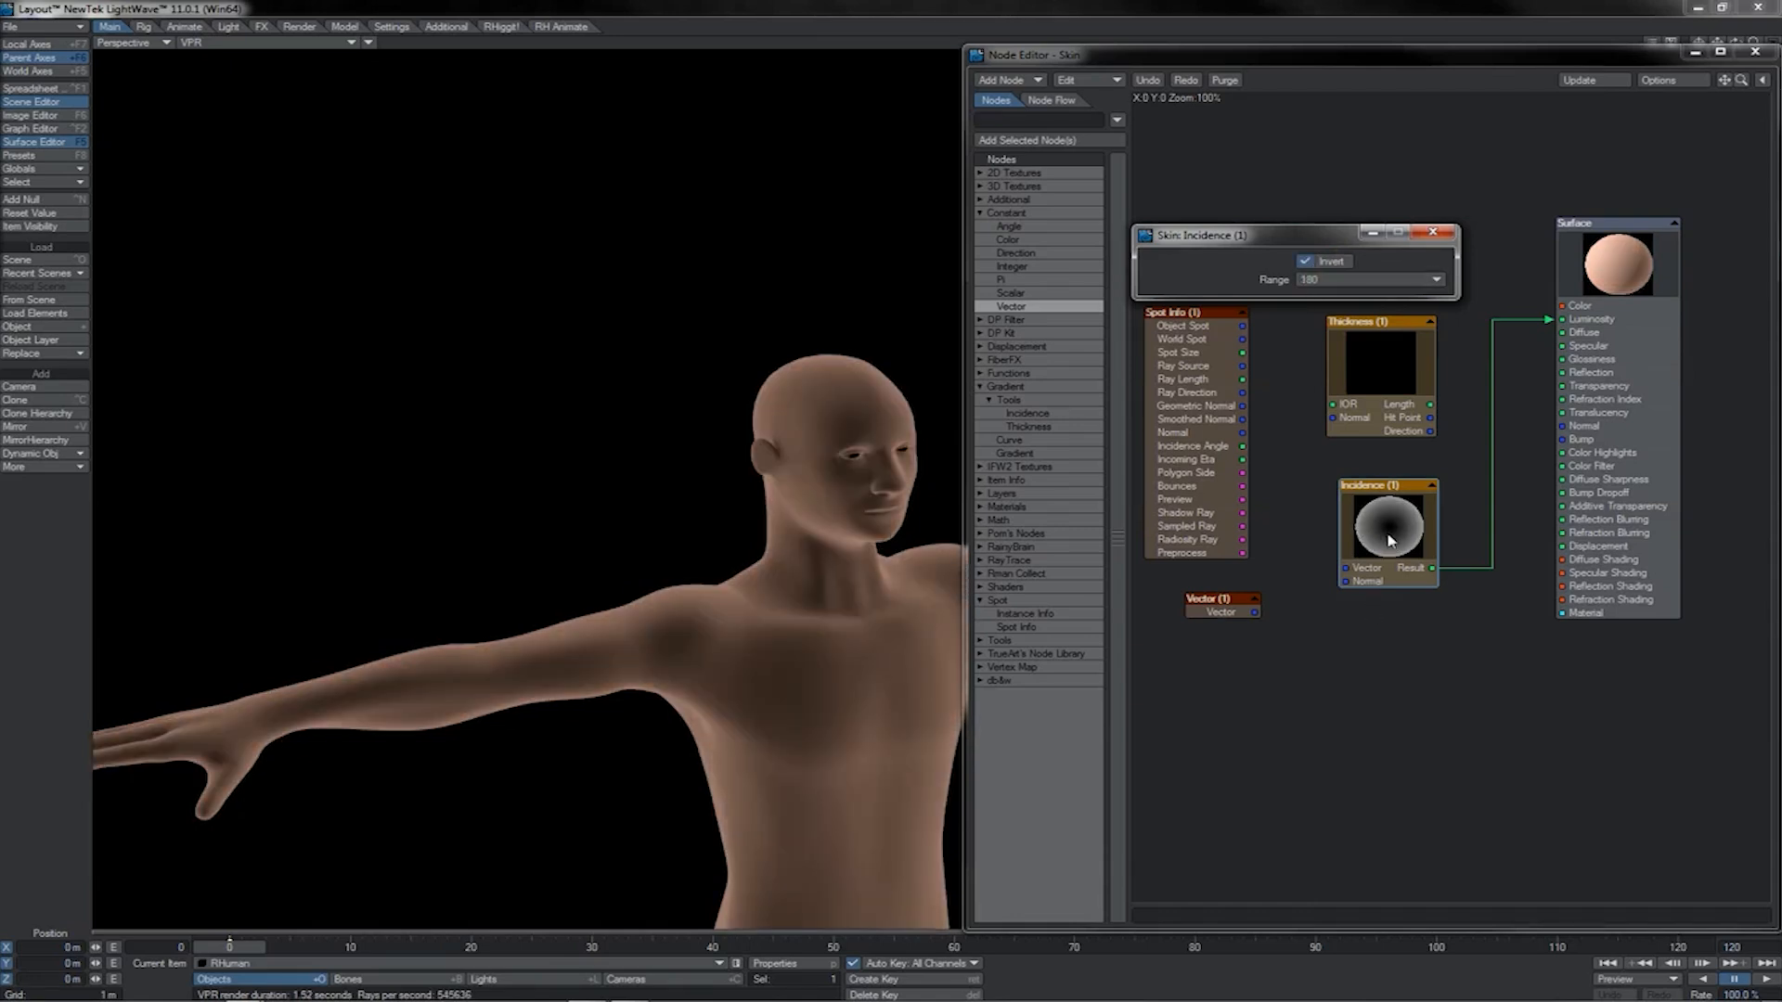
{"action": "left_click", "coordinate": [1432, 232]}
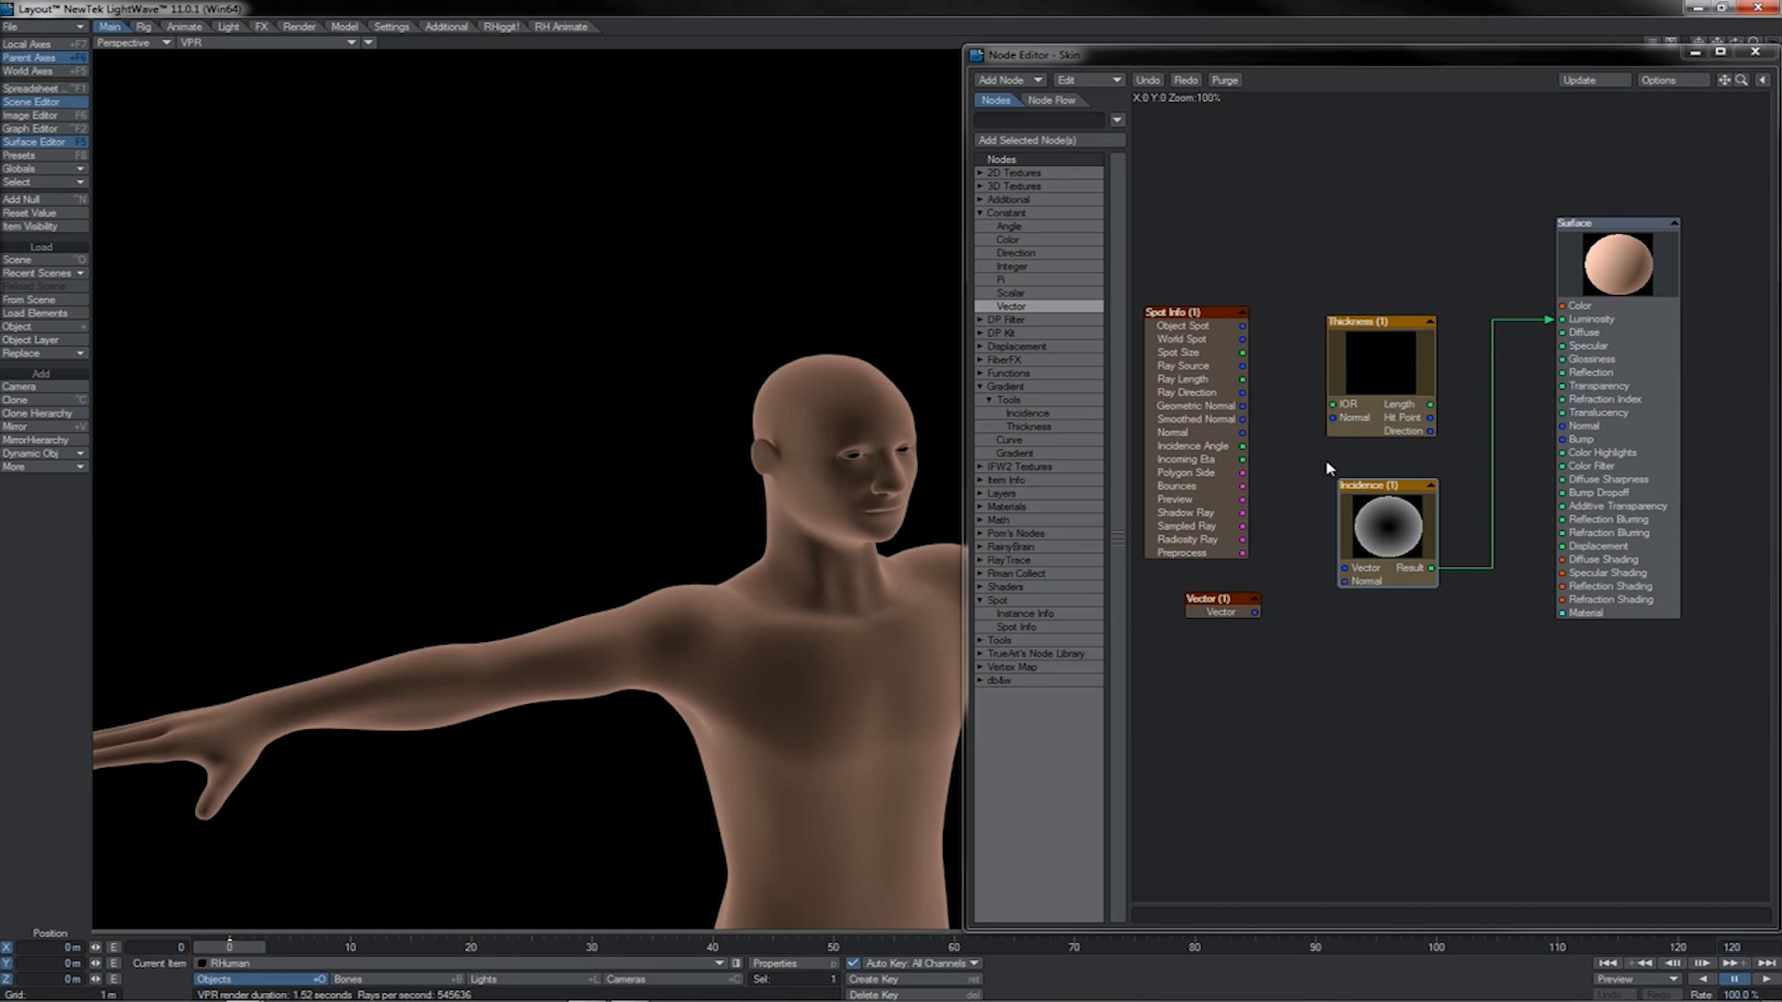
- Review the Vector node's X, Y and Z values and connect its output to the Incidence node's Vector input
{"action": "left_click", "coordinate": [1344, 421]}
{"action": "left_click", "coordinate": [1369, 519]}
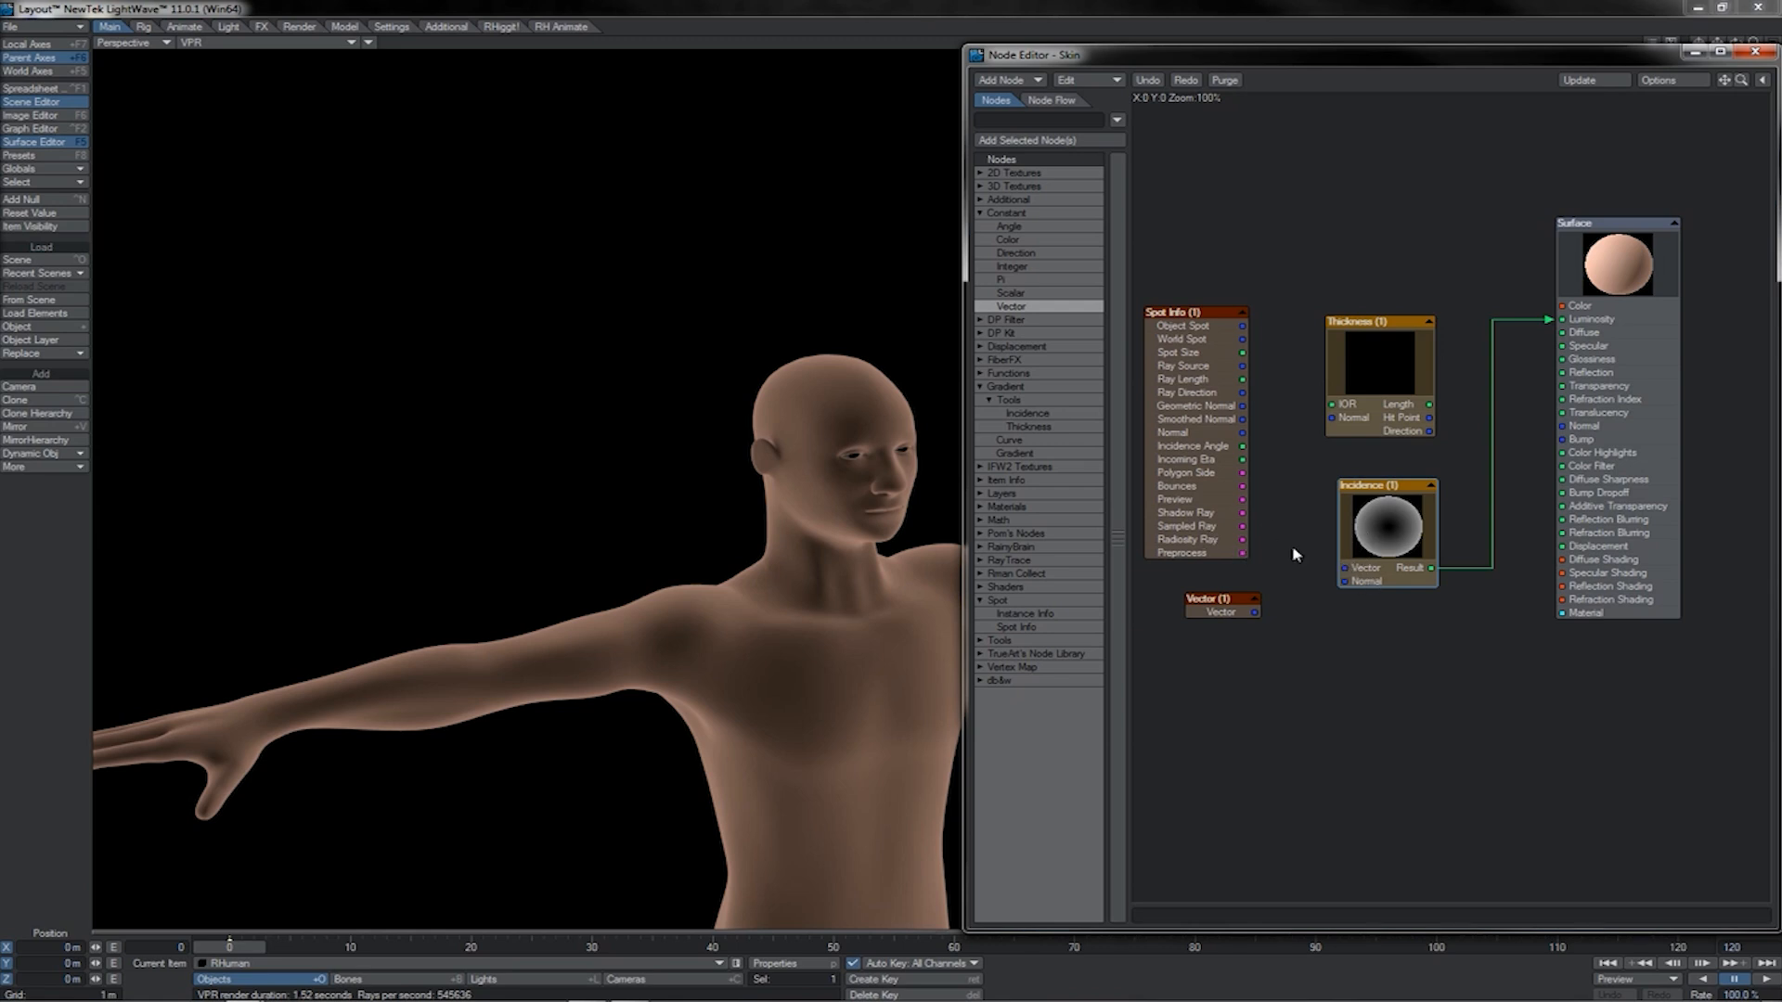
{"action": "double_click", "coordinate": [1232, 600]}
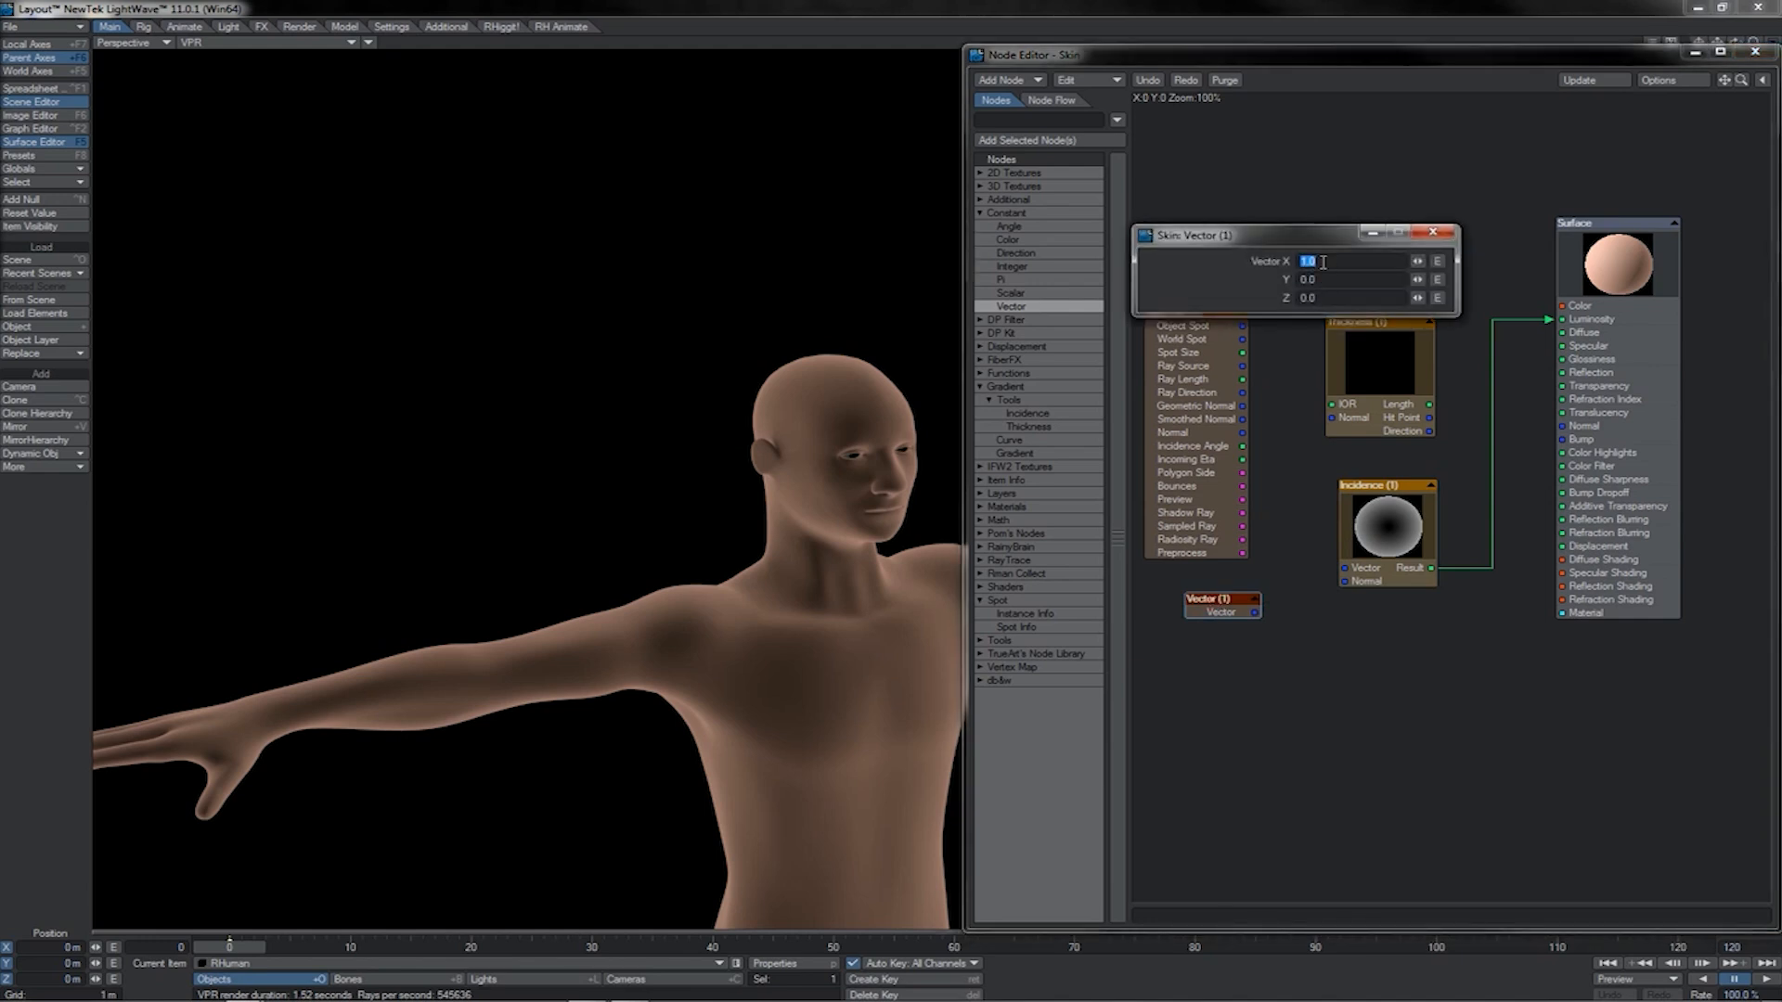
{"action": "left_click", "coordinate": [1433, 232]}
{"action": "left_click_drag", "start_coordinate": [1255, 616], "coordinate": [1343, 568]}
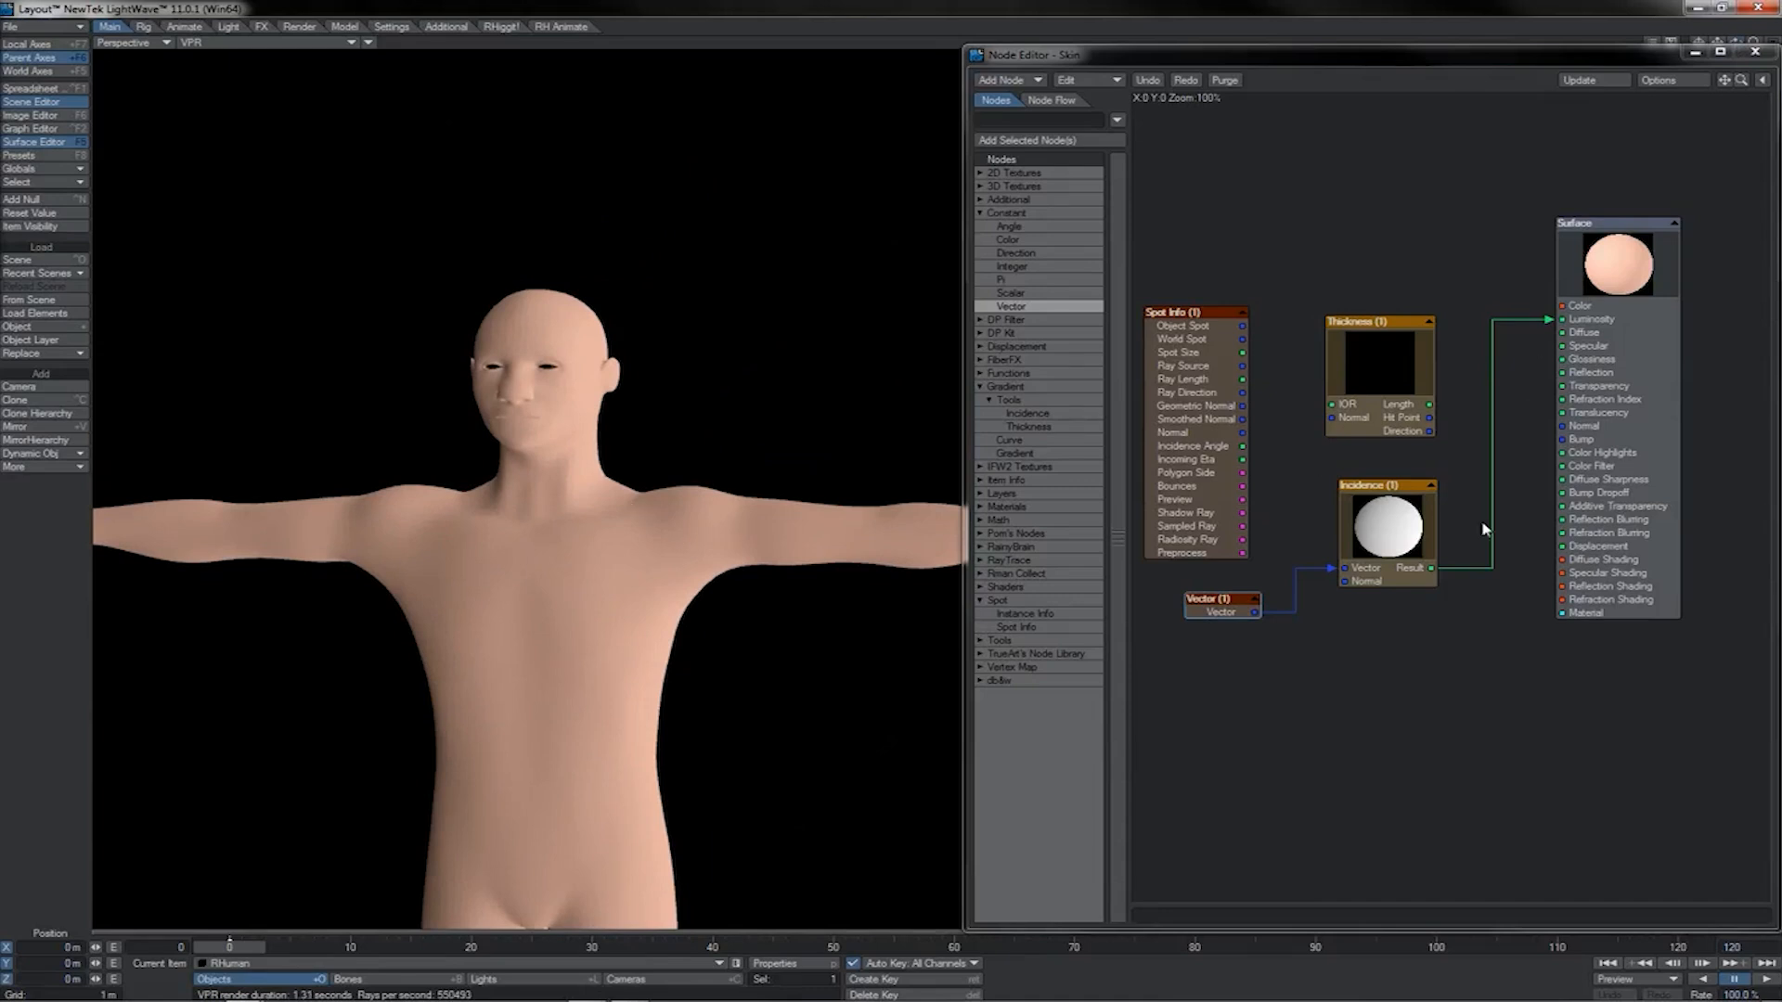
- Feed the Thickness node's Length into the surface's Luminosity and the Vector node into the Thickness node's Normal input
{"action": "left_click_drag", "start_coordinate": [1429, 404], "coordinate": [1562, 306]}
{"action": "left_click_drag", "start_coordinate": [1332, 404], "coordinate": [1247, 608]}
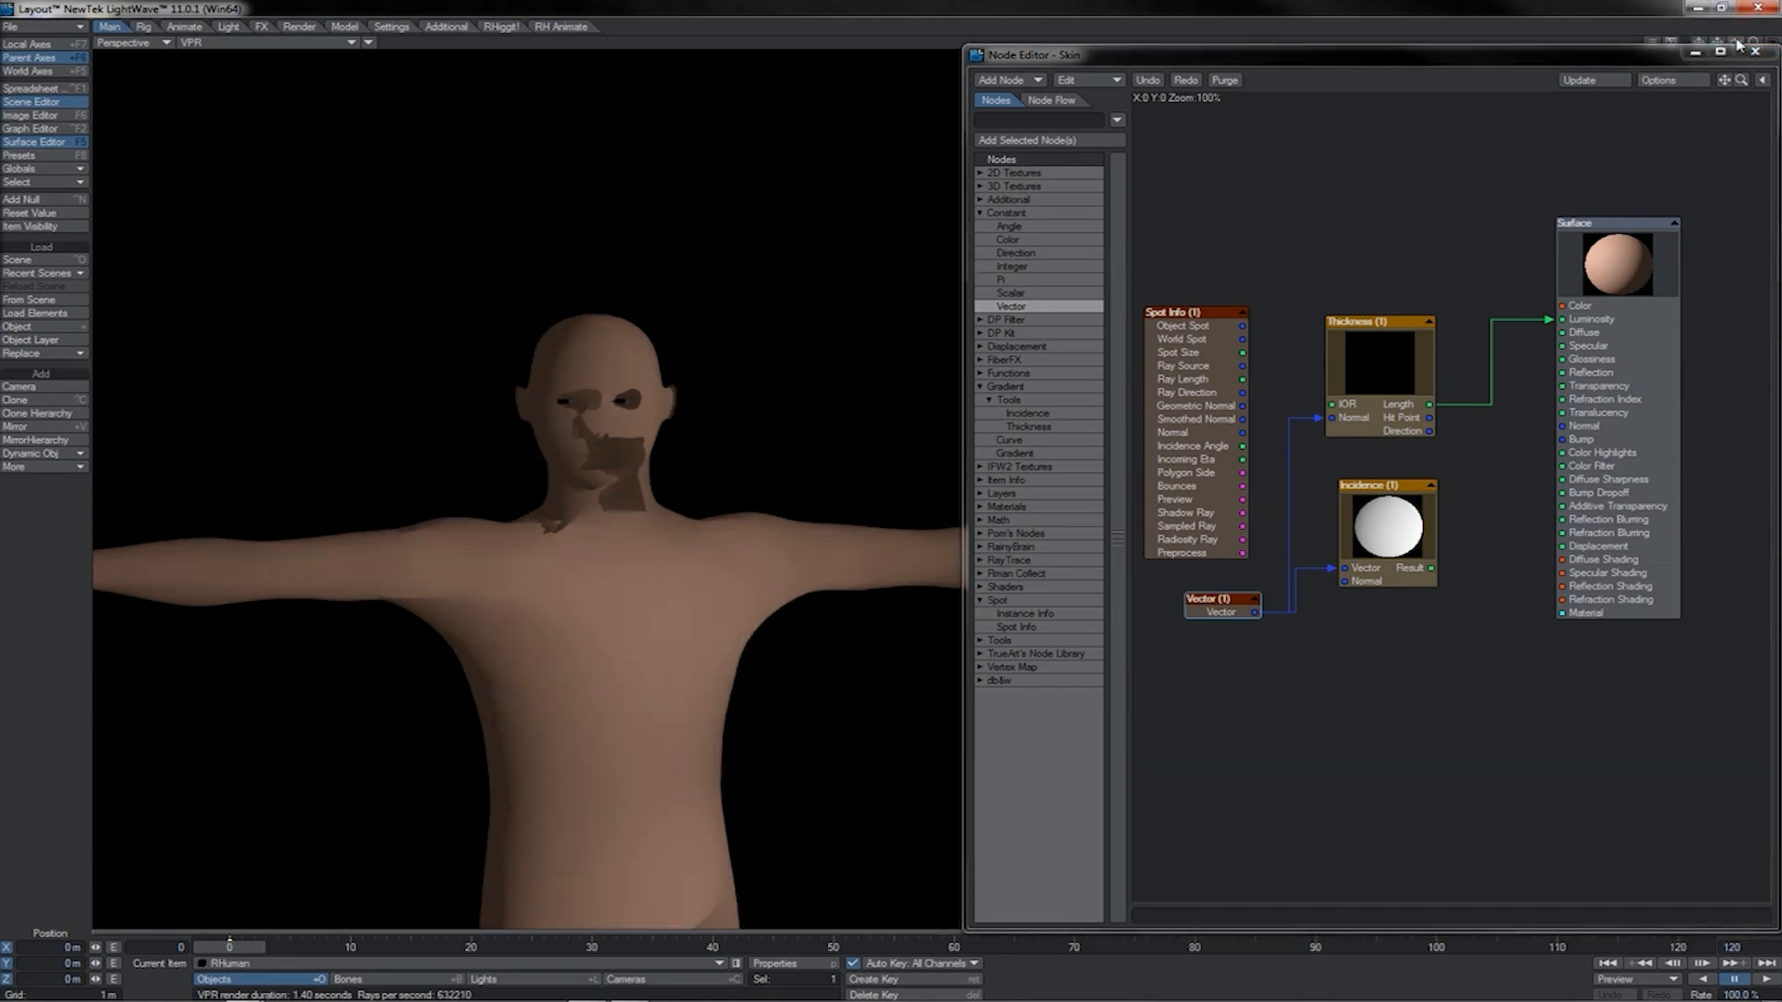
{"action": "left_click_drag", "start_coordinate": [1734, 41], "coordinate": [1711, 41]}
{"action": "left_click_drag", "start_coordinate": [1331, 417], "coordinate": [1329, 569]}
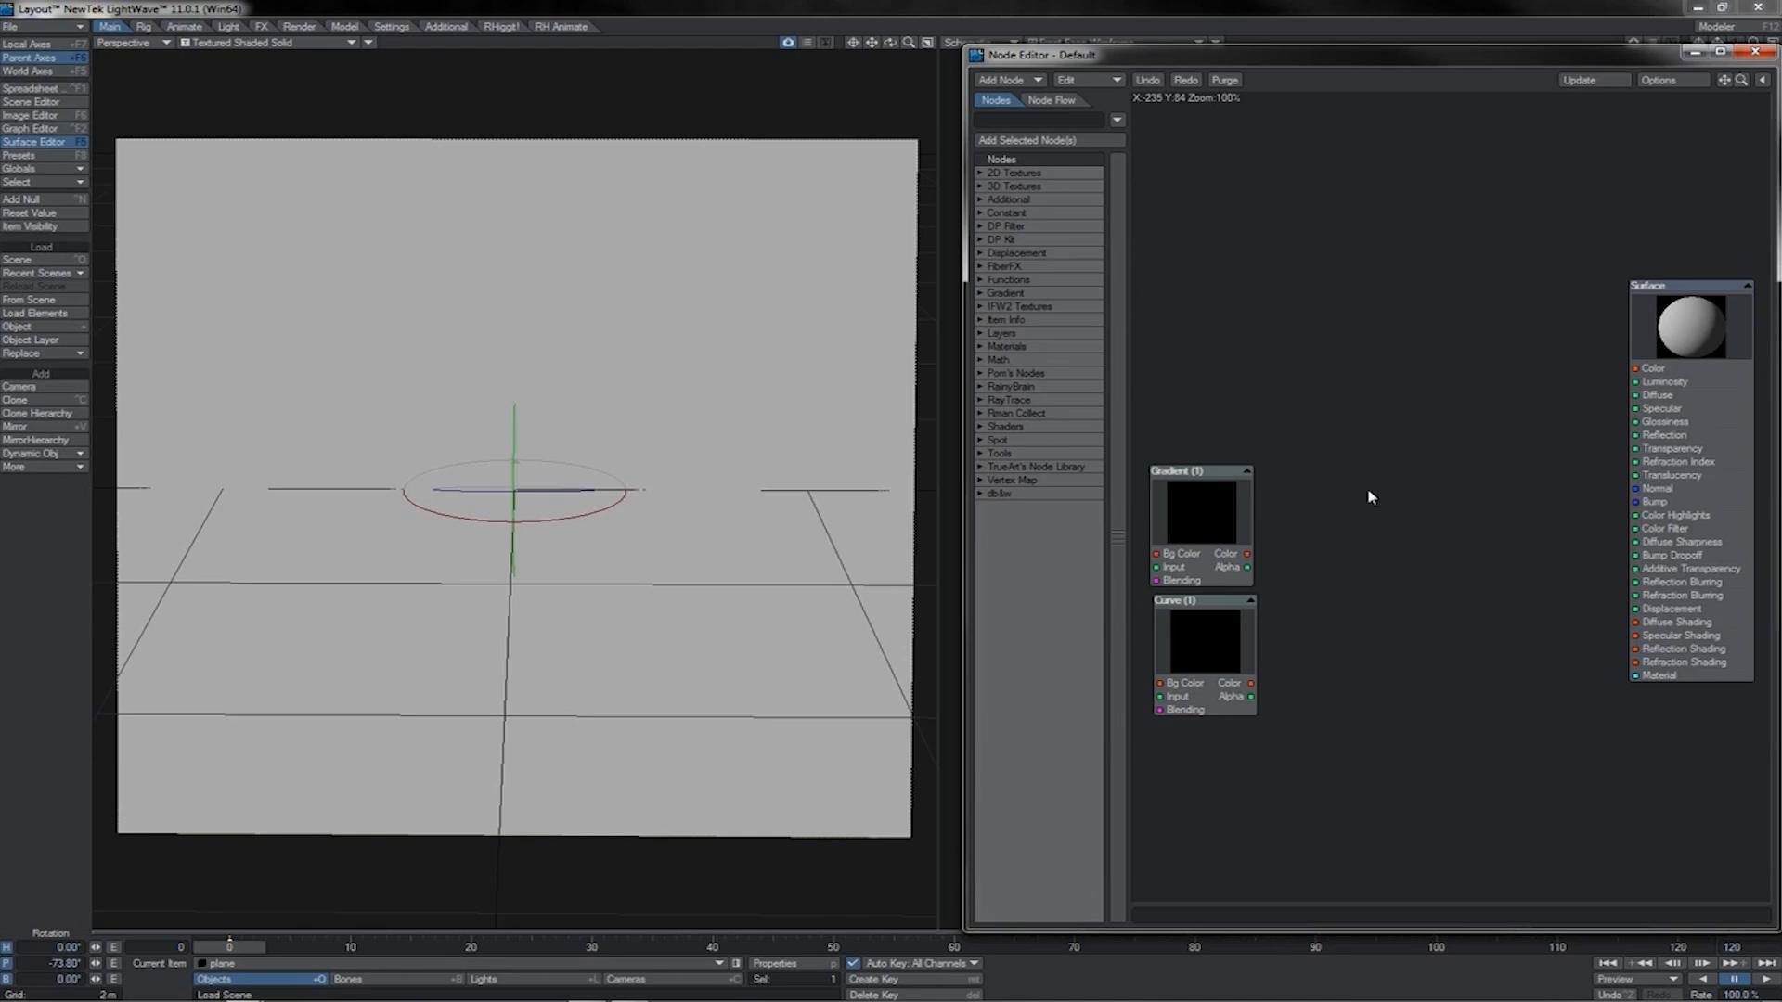
- In the plane's node network, connect the Gradient node's Color to the surface's Color, using X Coordinate as the gradient input
{"action": "left_click_drag", "start_coordinate": [1368, 492], "coordinate": [1321, 519]}
{"action": "left_click", "coordinate": [1478, 551]}
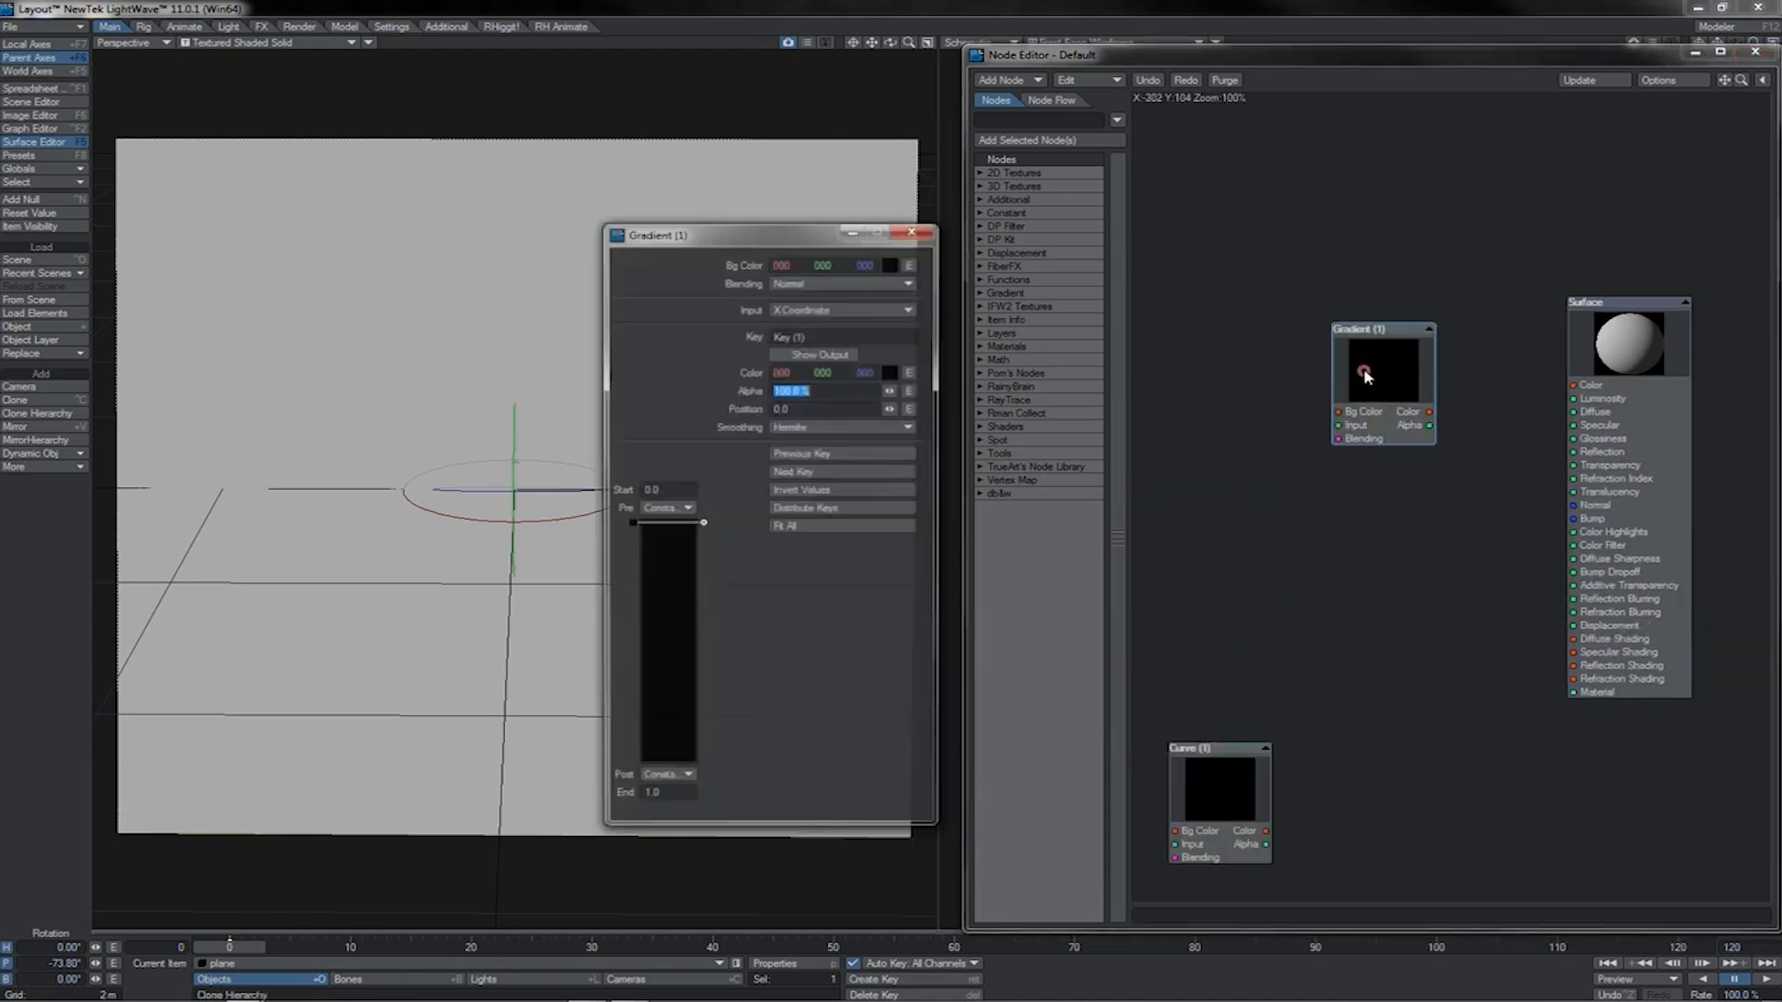
{"action": "left_click_drag", "start_coordinate": [766, 232], "coordinate": [869, 241]}
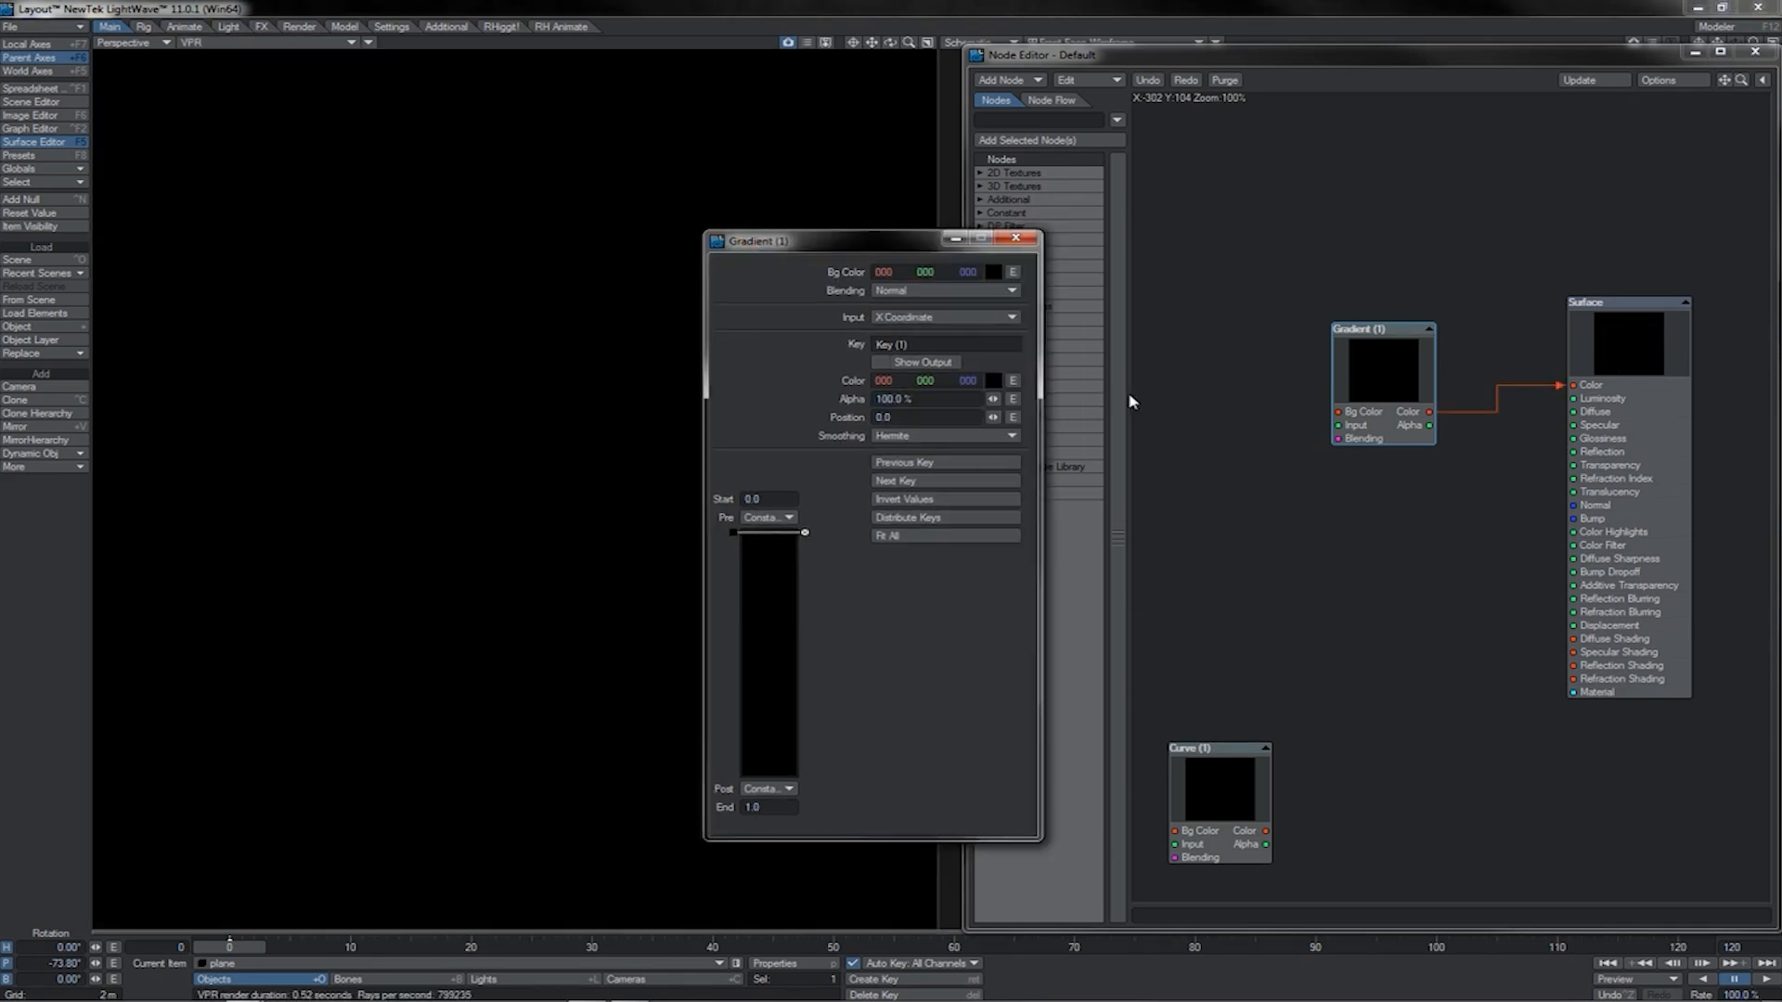
{"action": "left_click", "coordinate": [918, 317]}
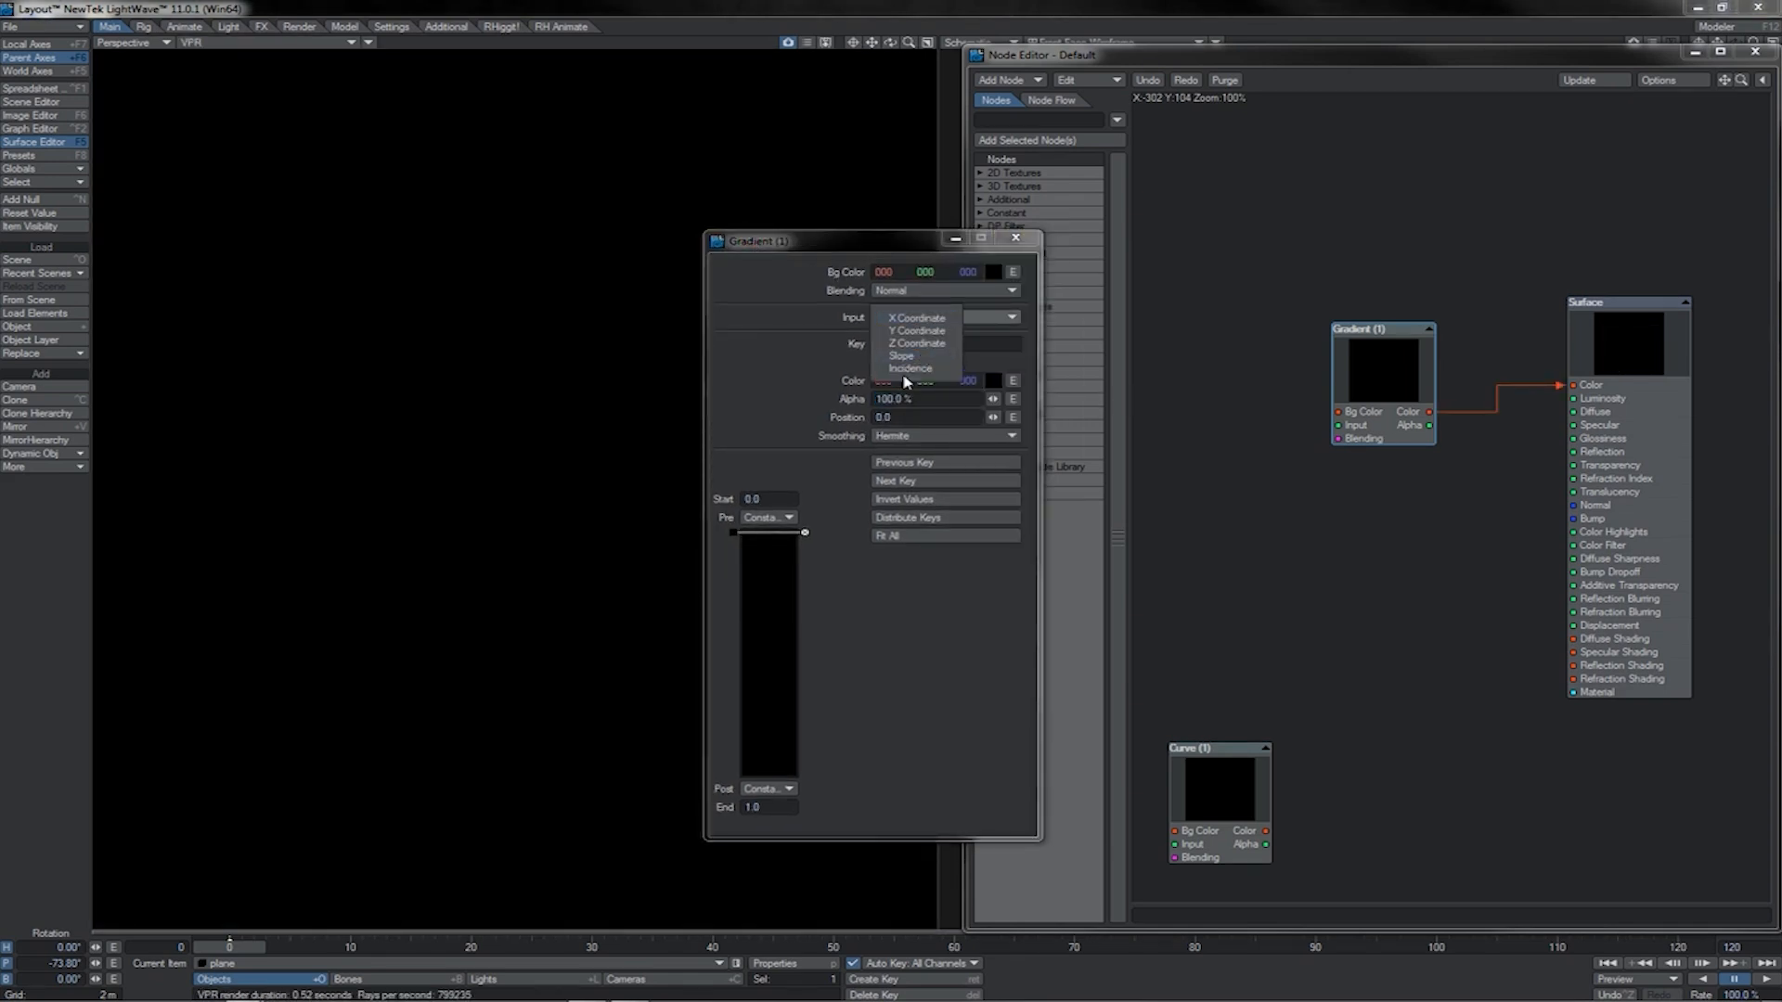
{"action": "left_click", "coordinate": [905, 318]}
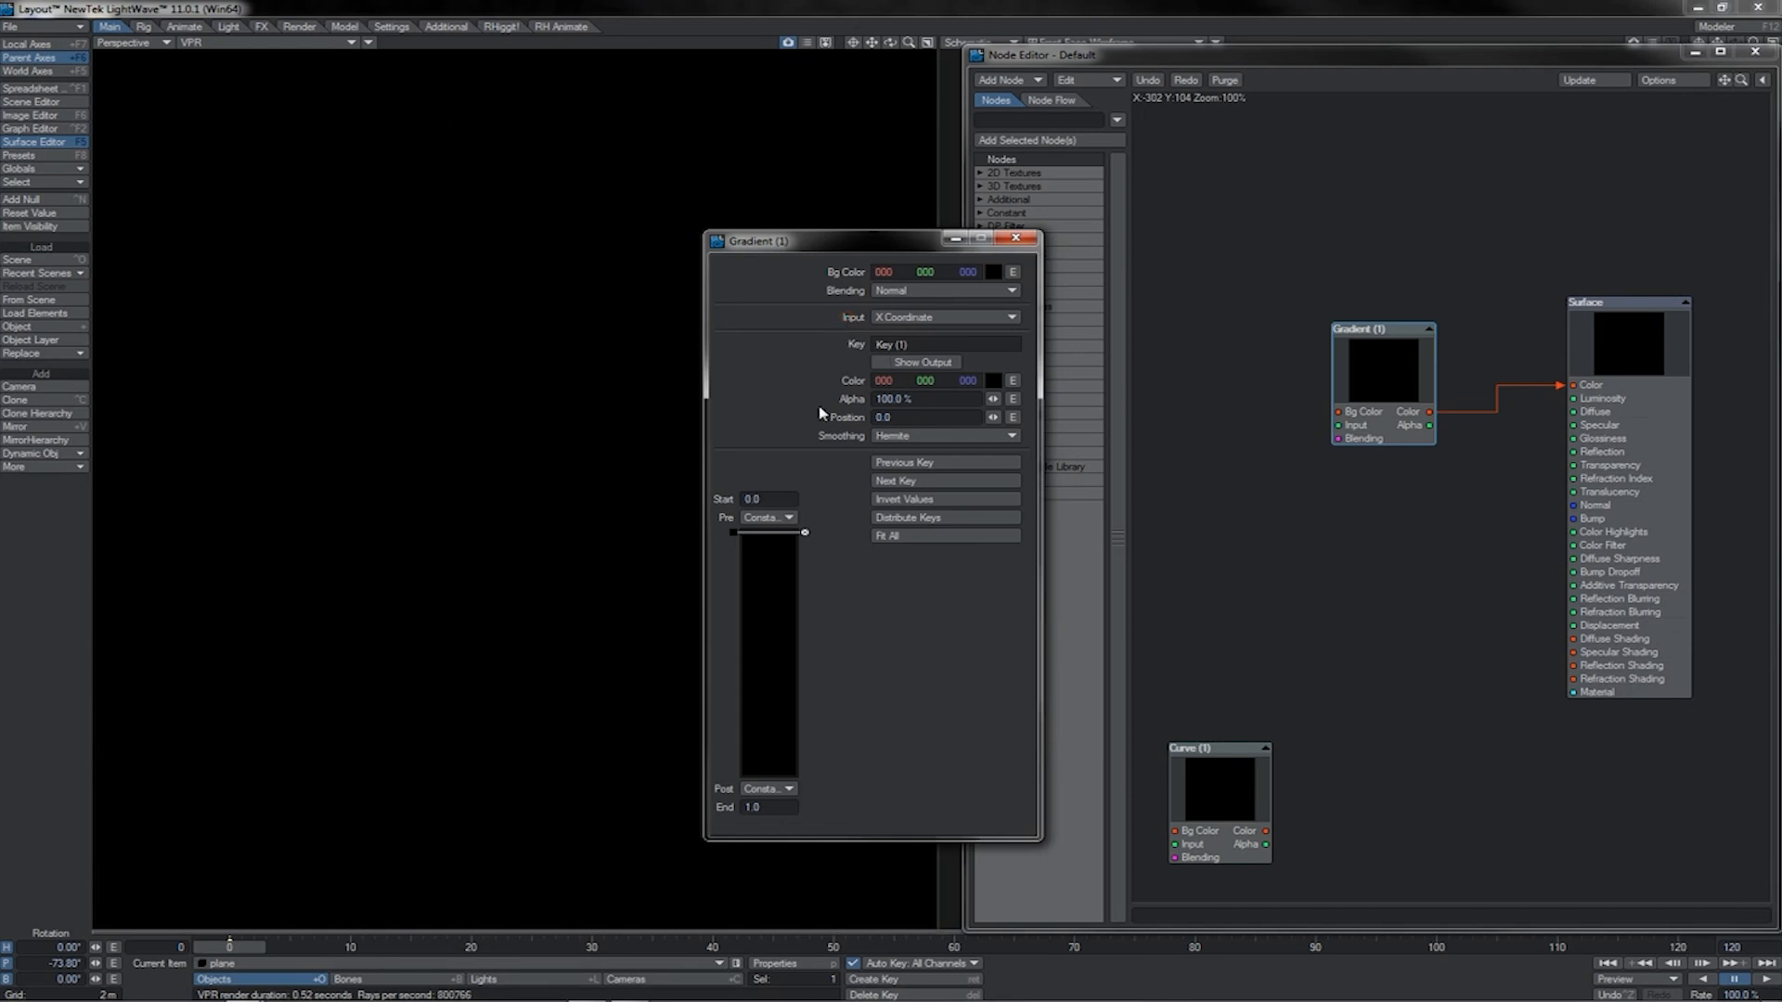
- Add a second gradient key at position 1.0 and make it white (255, 255, 255)
{"action": "left_click", "coordinate": [756, 499]}
{"action": "left_click", "coordinate": [768, 807]}
{"action": "key", "text": "Tab"}
{"action": "left_click", "coordinate": [774, 771]}
{"action": "left_click_drag", "start_coordinate": [993, 380], "coordinate": [1002, 399]}
{"action": "left_click_drag", "start_coordinate": [835, 240], "coordinate": [1095, 232]}
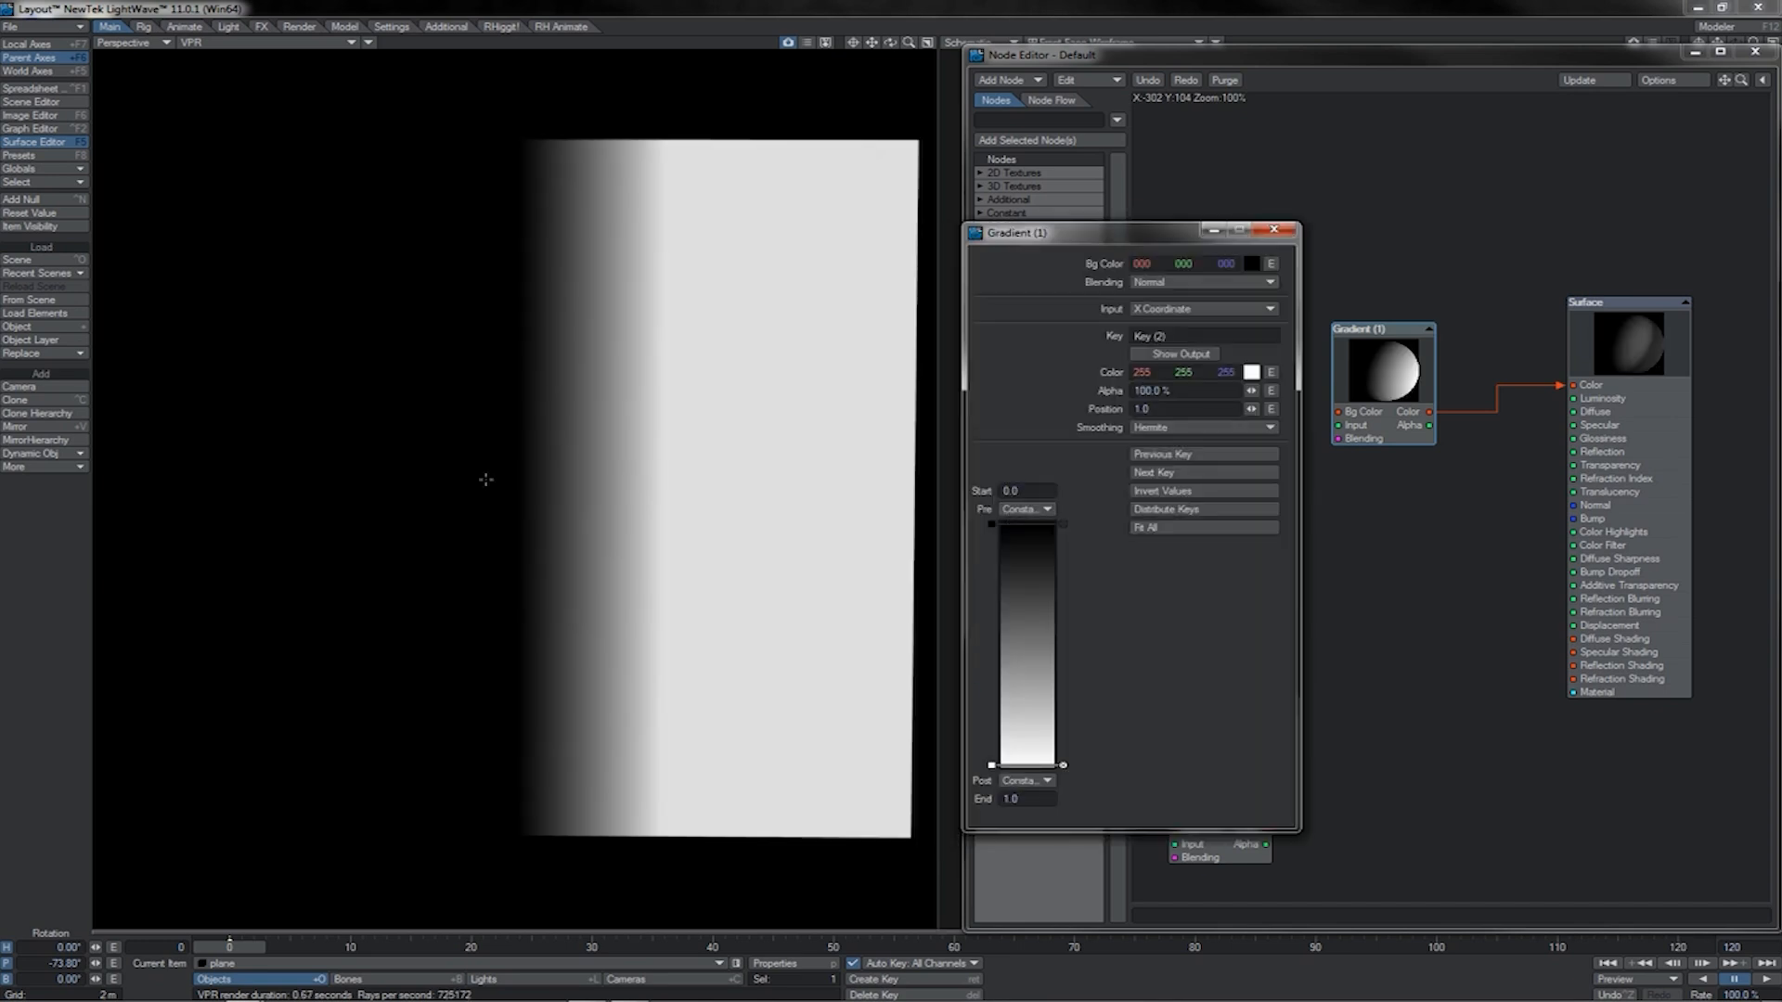
- Try a Start value of -10 for the gradient and restore it to 0
{"action": "left_click", "coordinate": [1020, 491]}
{"action": "type", "text": "-10"}
{"action": "key", "text": "Return"}
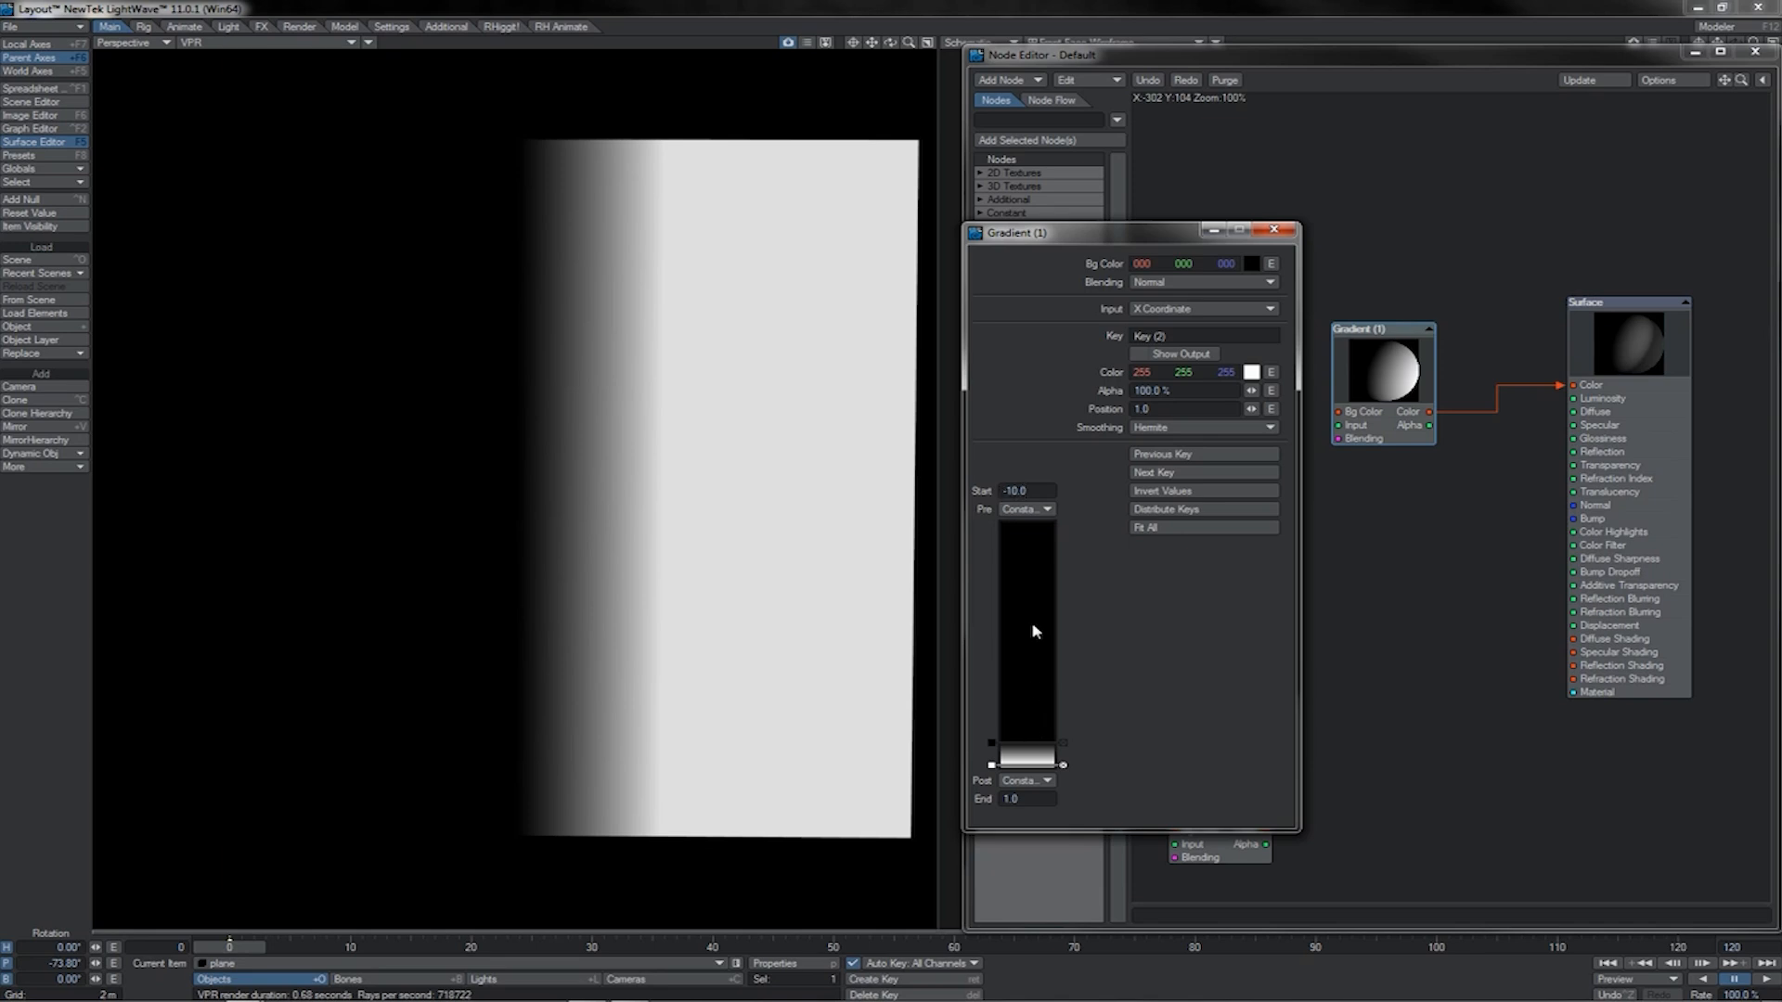
{"action": "left_click", "coordinate": [1028, 489]}
{"action": "type", "text": "0"}
{"action": "key", "text": "Return"}
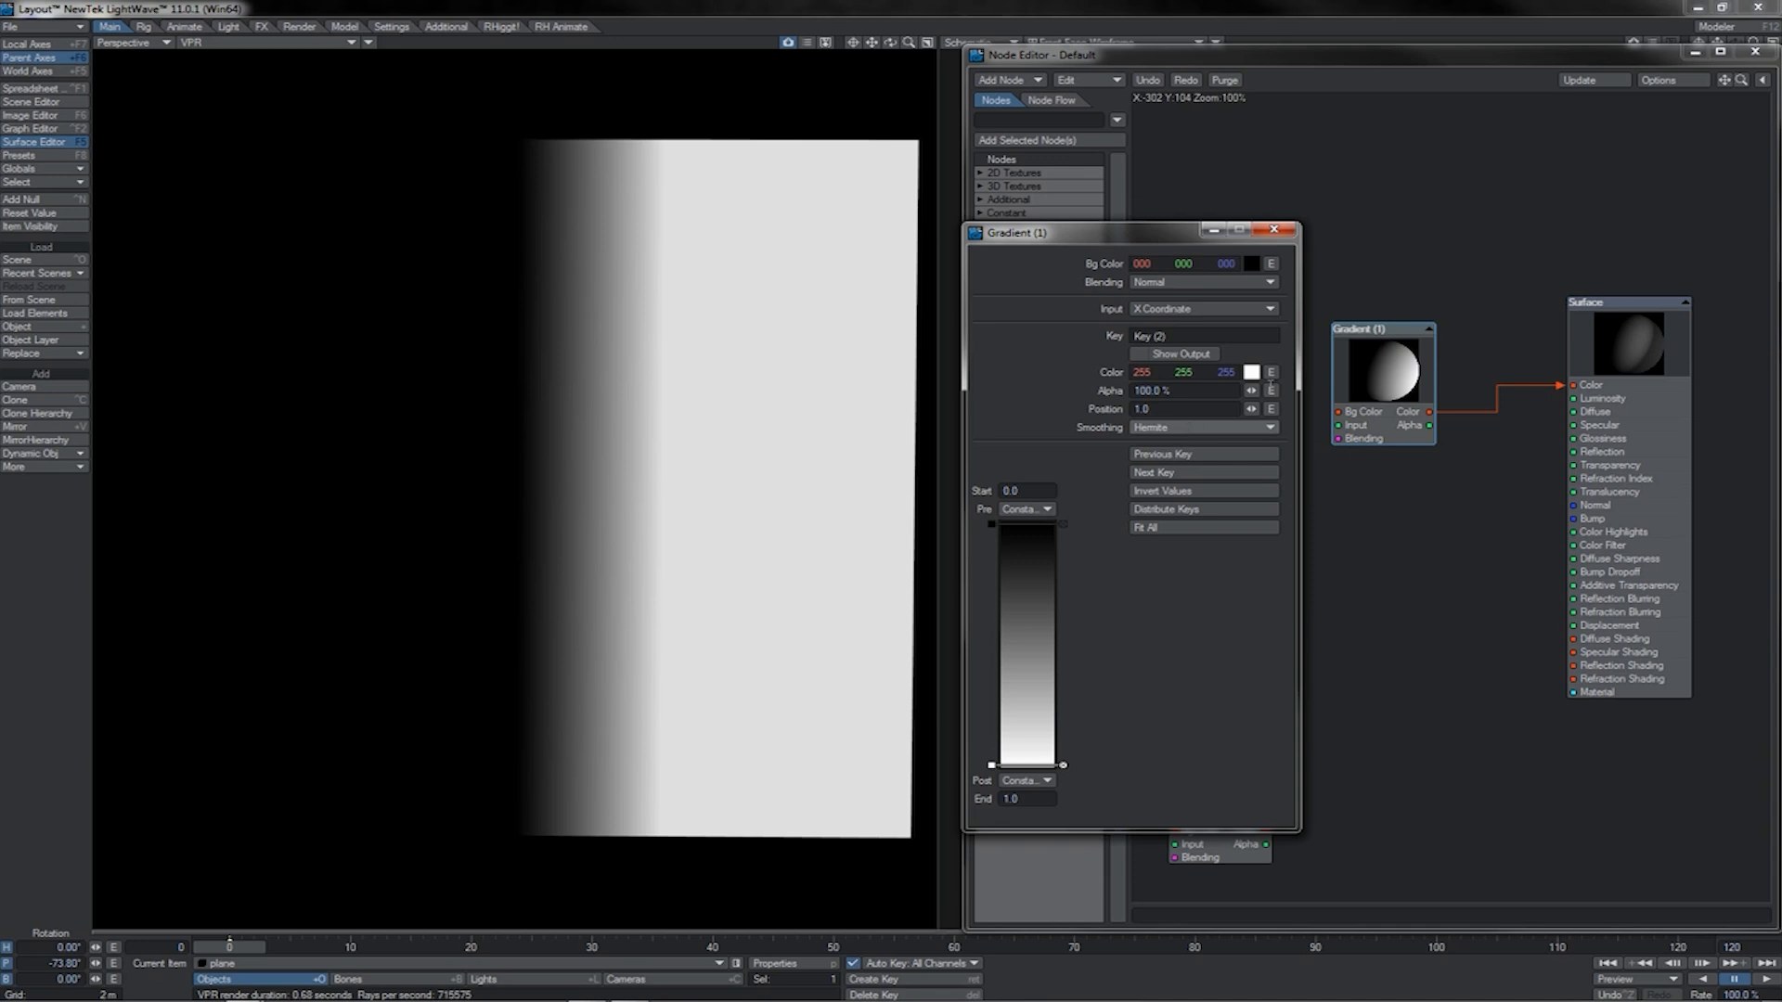
- Change the color of the gradient key at position 1.0 to pink (255, 0, 128)
{"action": "left_click", "coordinate": [1252, 372]}
{"action": "left_click", "coordinate": [1022, 502]}
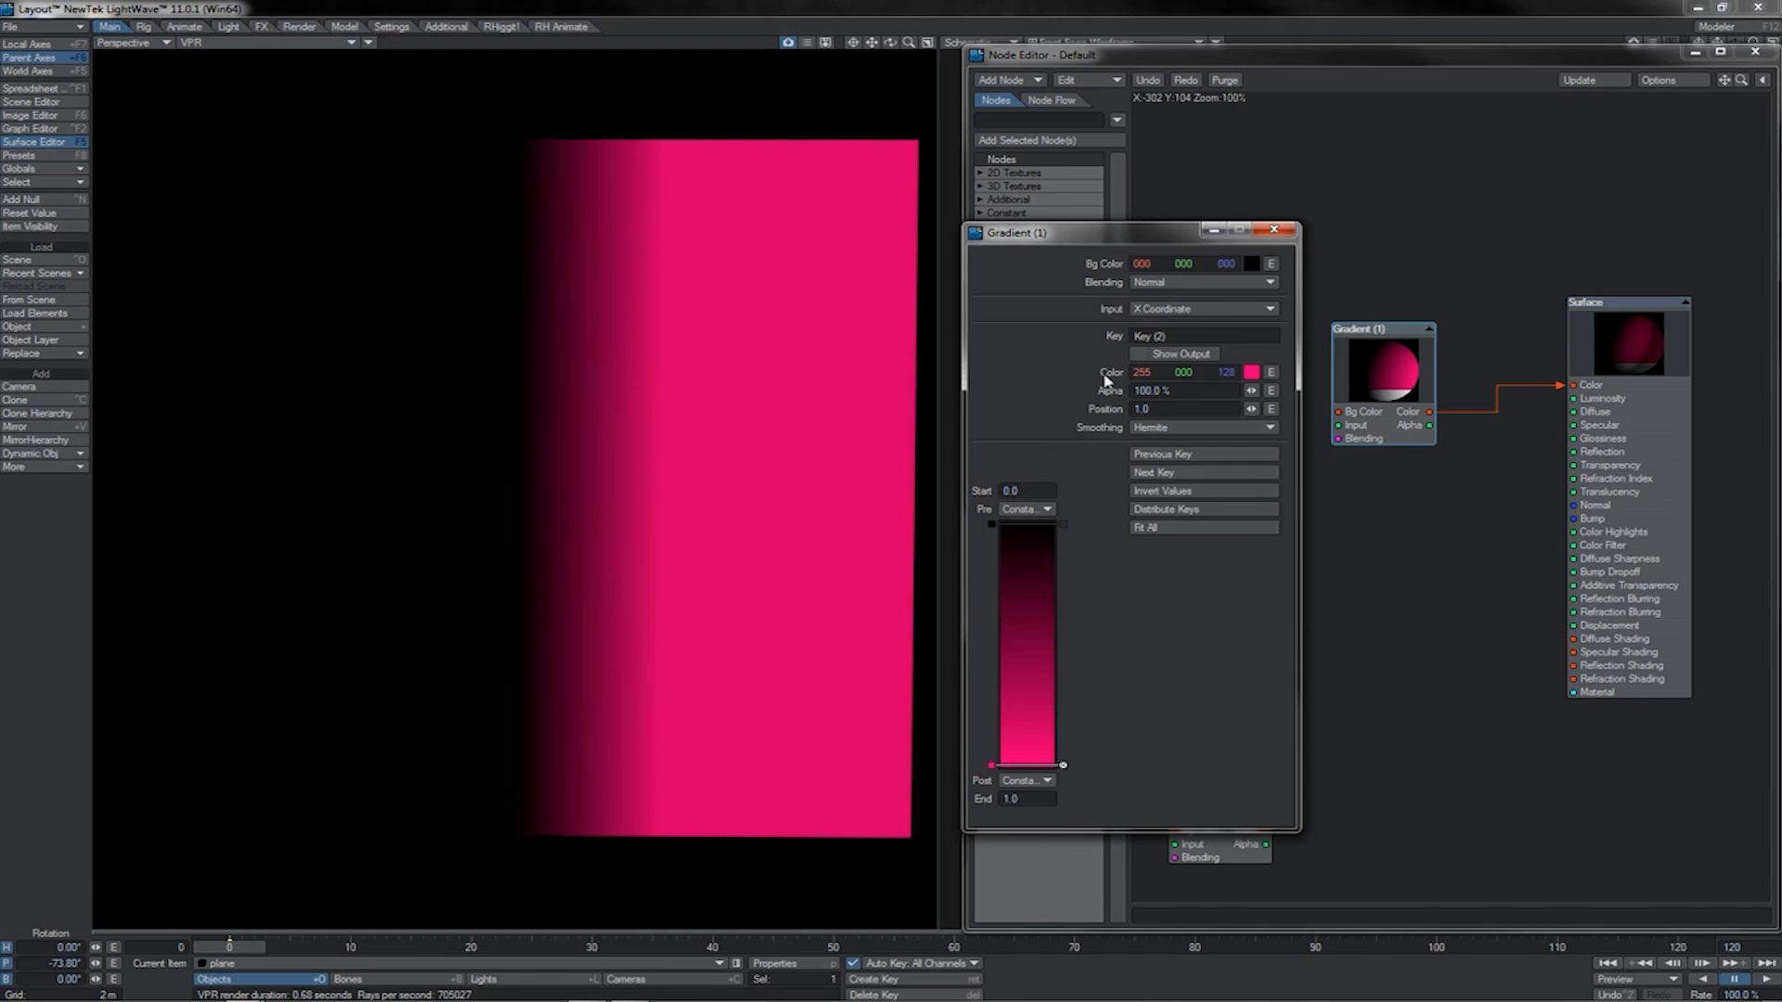
{"action": "left_click", "coordinate": [1104, 389]}
- Set the first key's Alpha to 0% and replace the Color connection with one from the gradient's Alpha to the surface's Luminosity
{"action": "mouse_move", "coordinate": [1430, 412]}
{"action": "left_mouse_down"}
{"action": "mouse_move", "coordinate": [1466, 415]}
{"action": "mouse_move", "coordinate": [1400, 422]}
{"action": "left_mouse_up"}
{"action": "double_click", "coordinate": [1397, 422]}
{"action": "left_click_drag", "start_coordinate": [1572, 385], "coordinate": [1562, 390]}
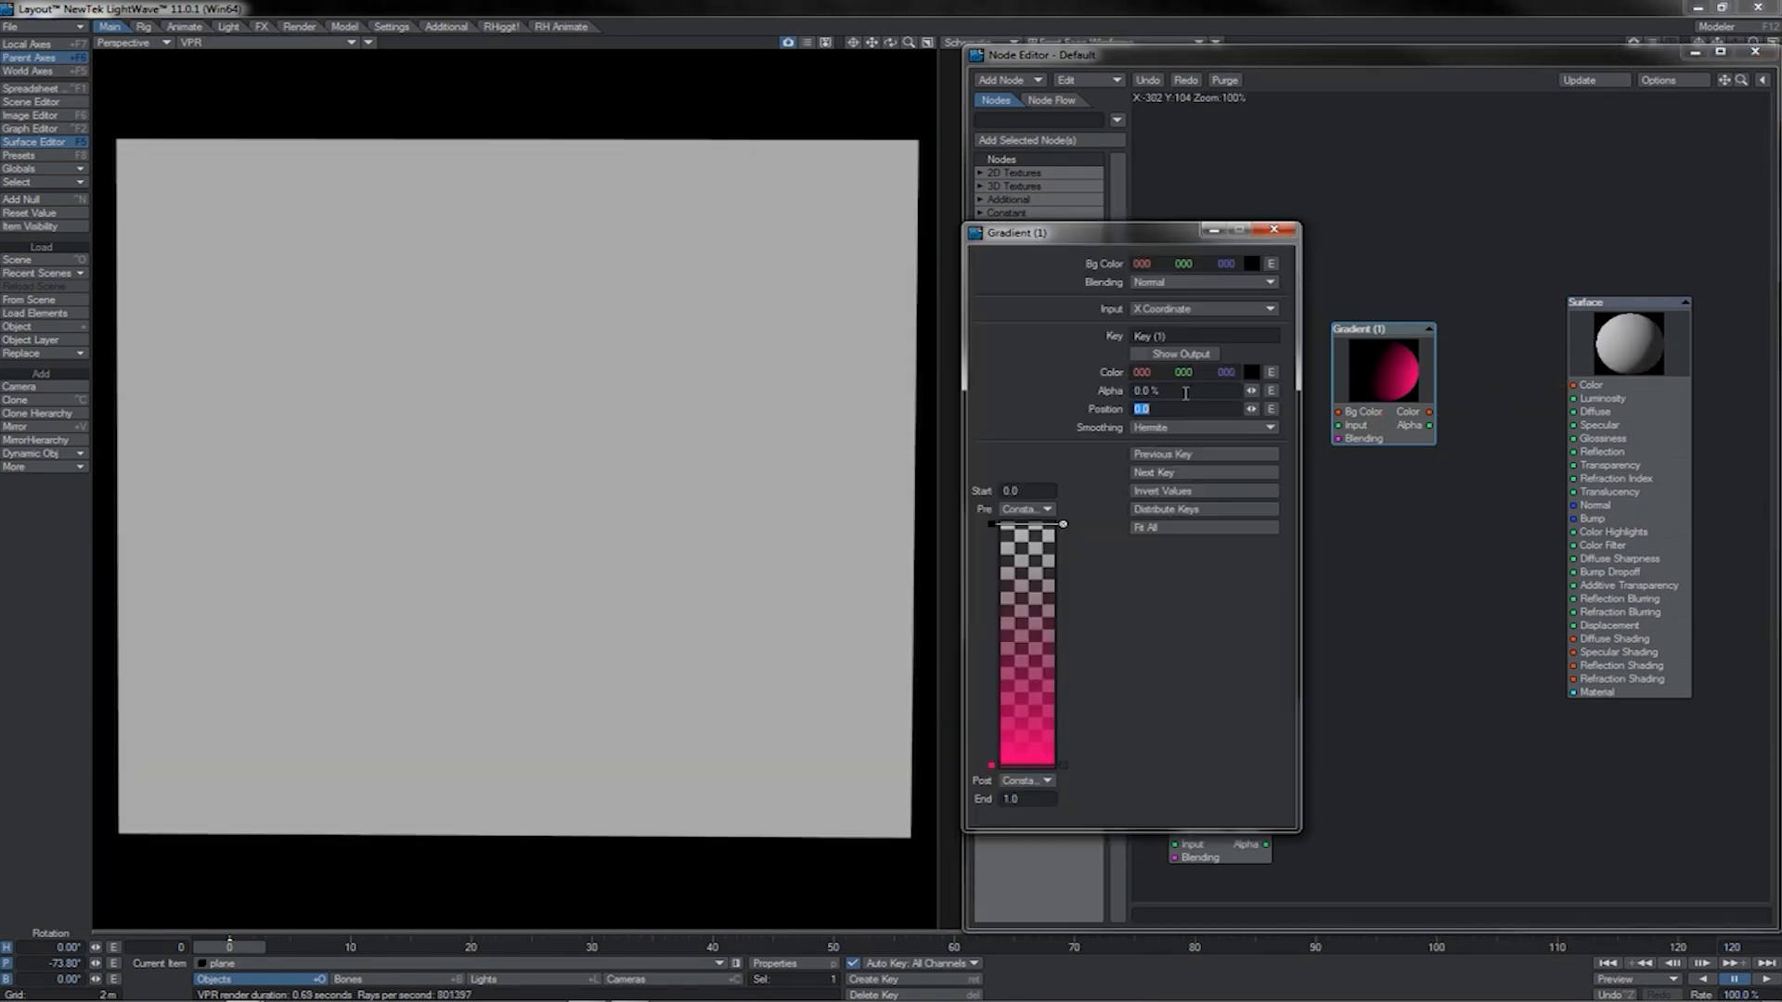
{"action": "left_click", "coordinate": [991, 765]}
{"action": "left_click_drag", "start_coordinate": [1435, 428], "coordinate": [1573, 398]}
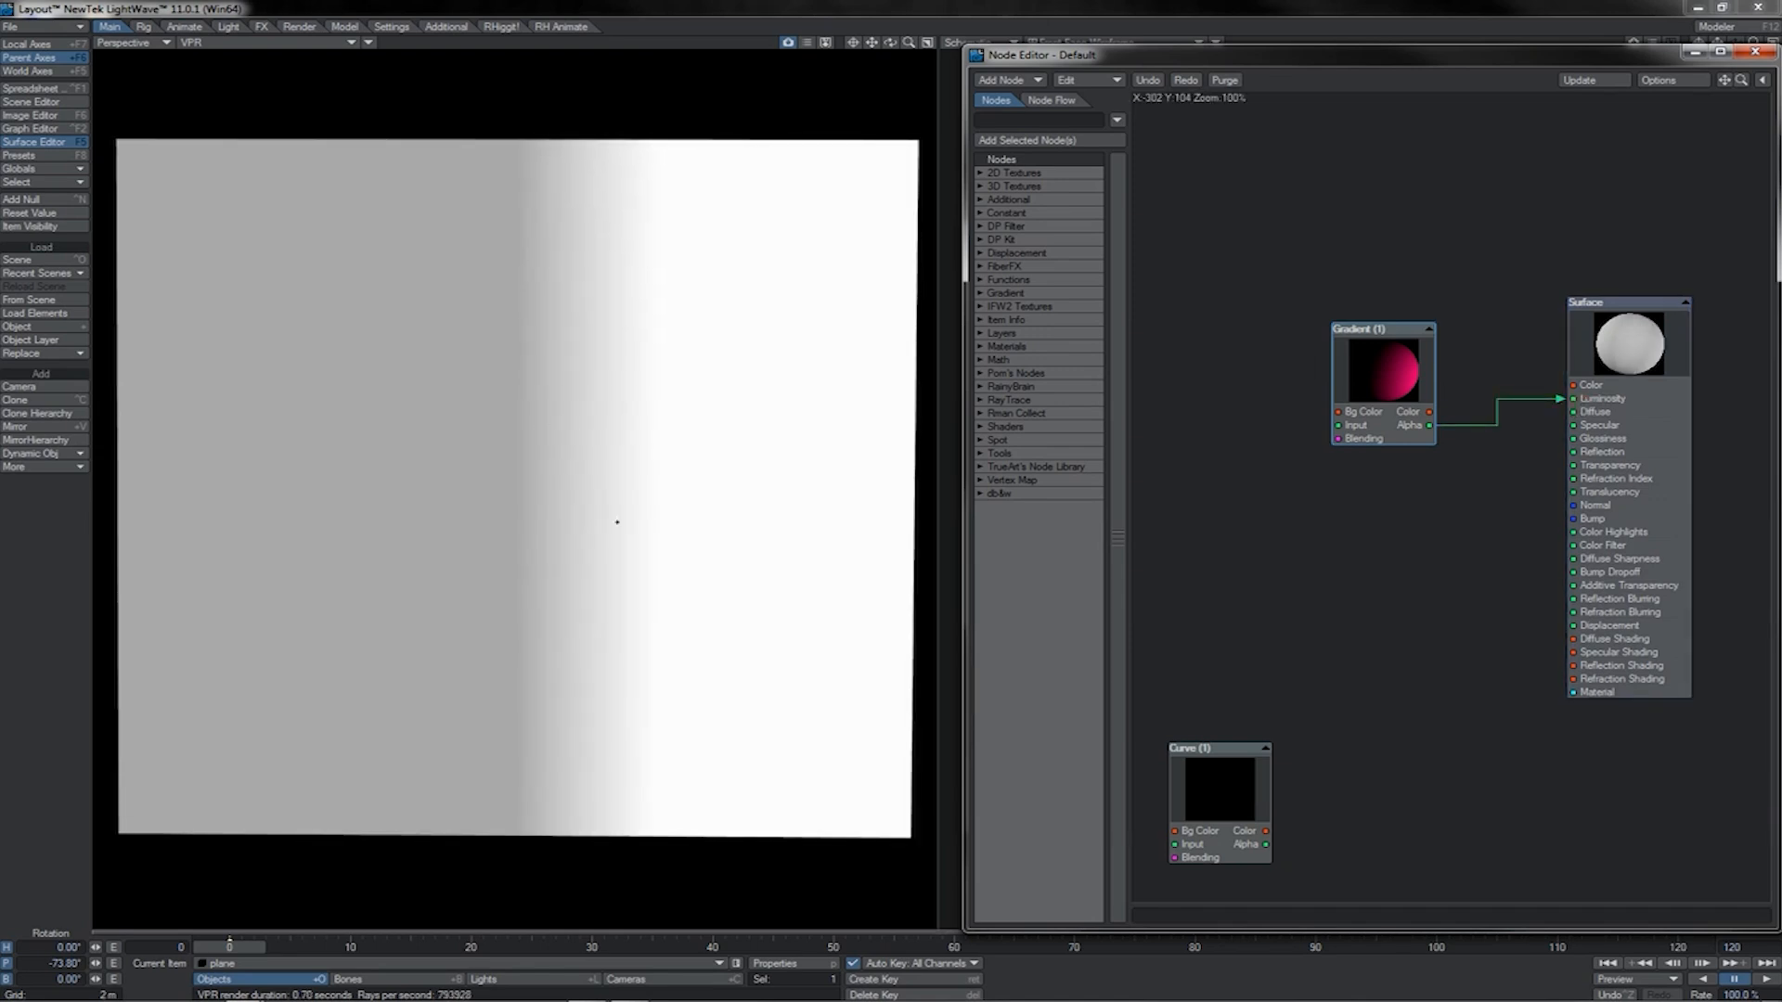
- Try a third gradient key at about position 0.68, move it along the ramp and remove it
{"action": "double_click", "coordinate": [1392, 386]}
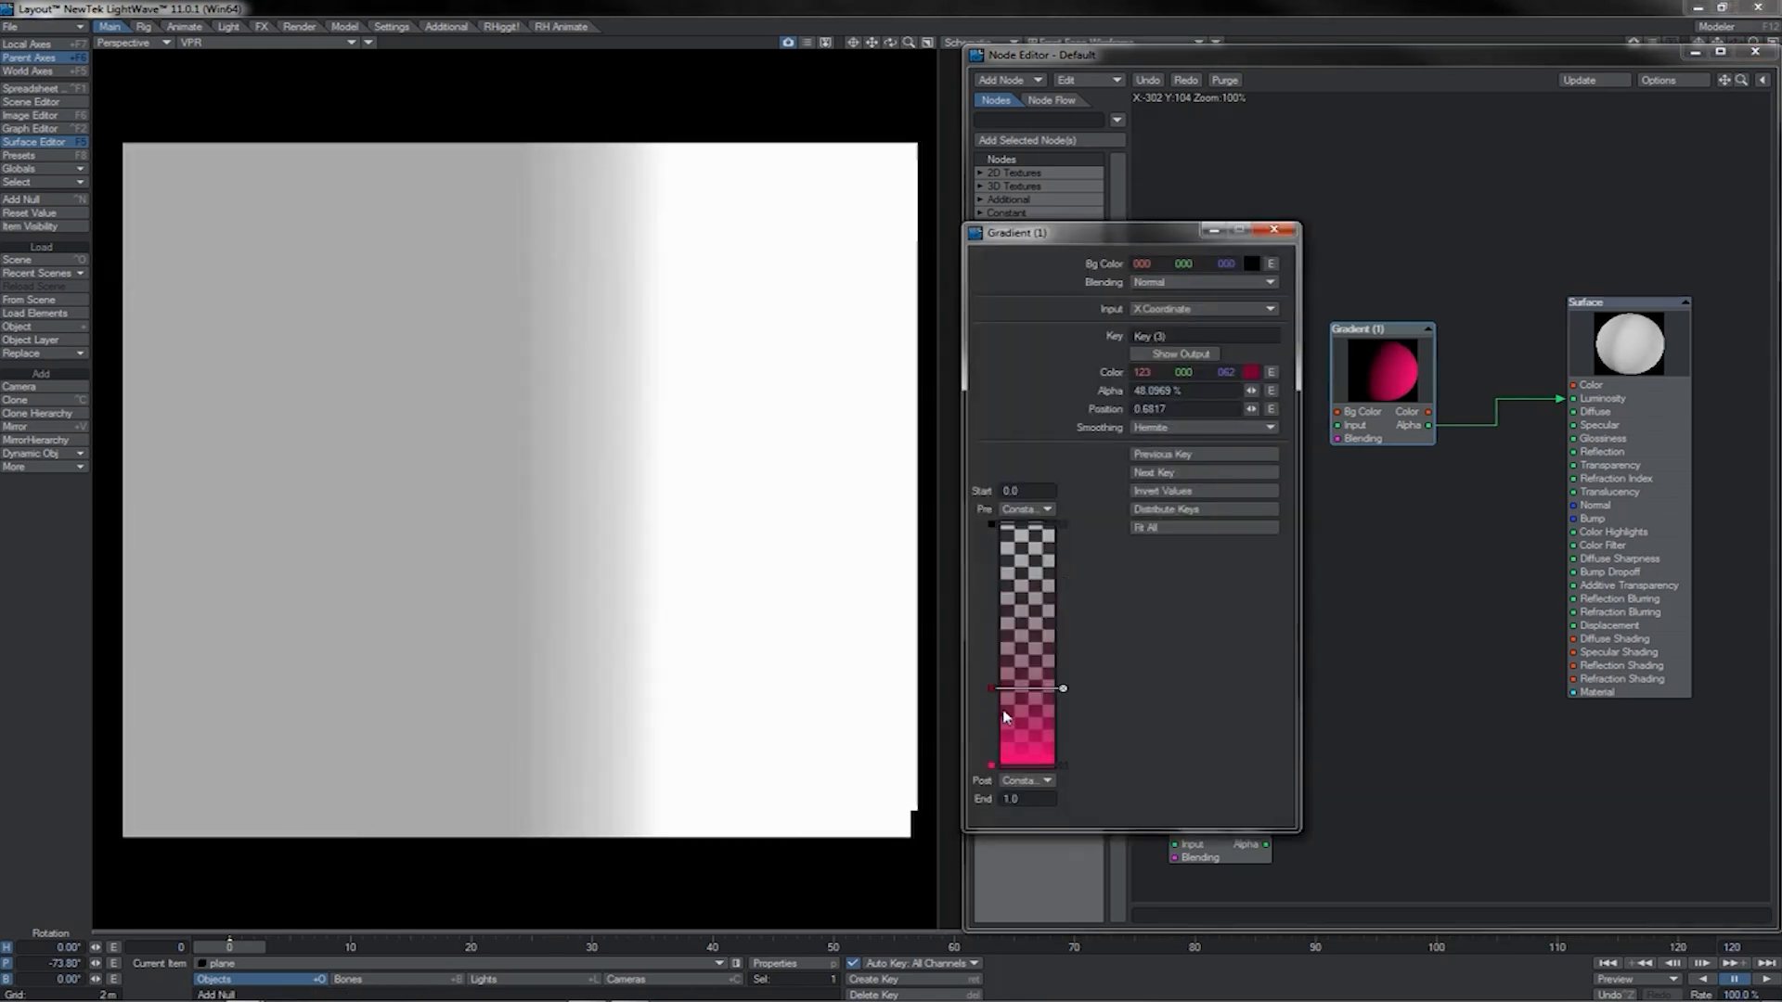
{"action": "left_click_drag", "start_coordinate": [1002, 715], "coordinate": [996, 741]}
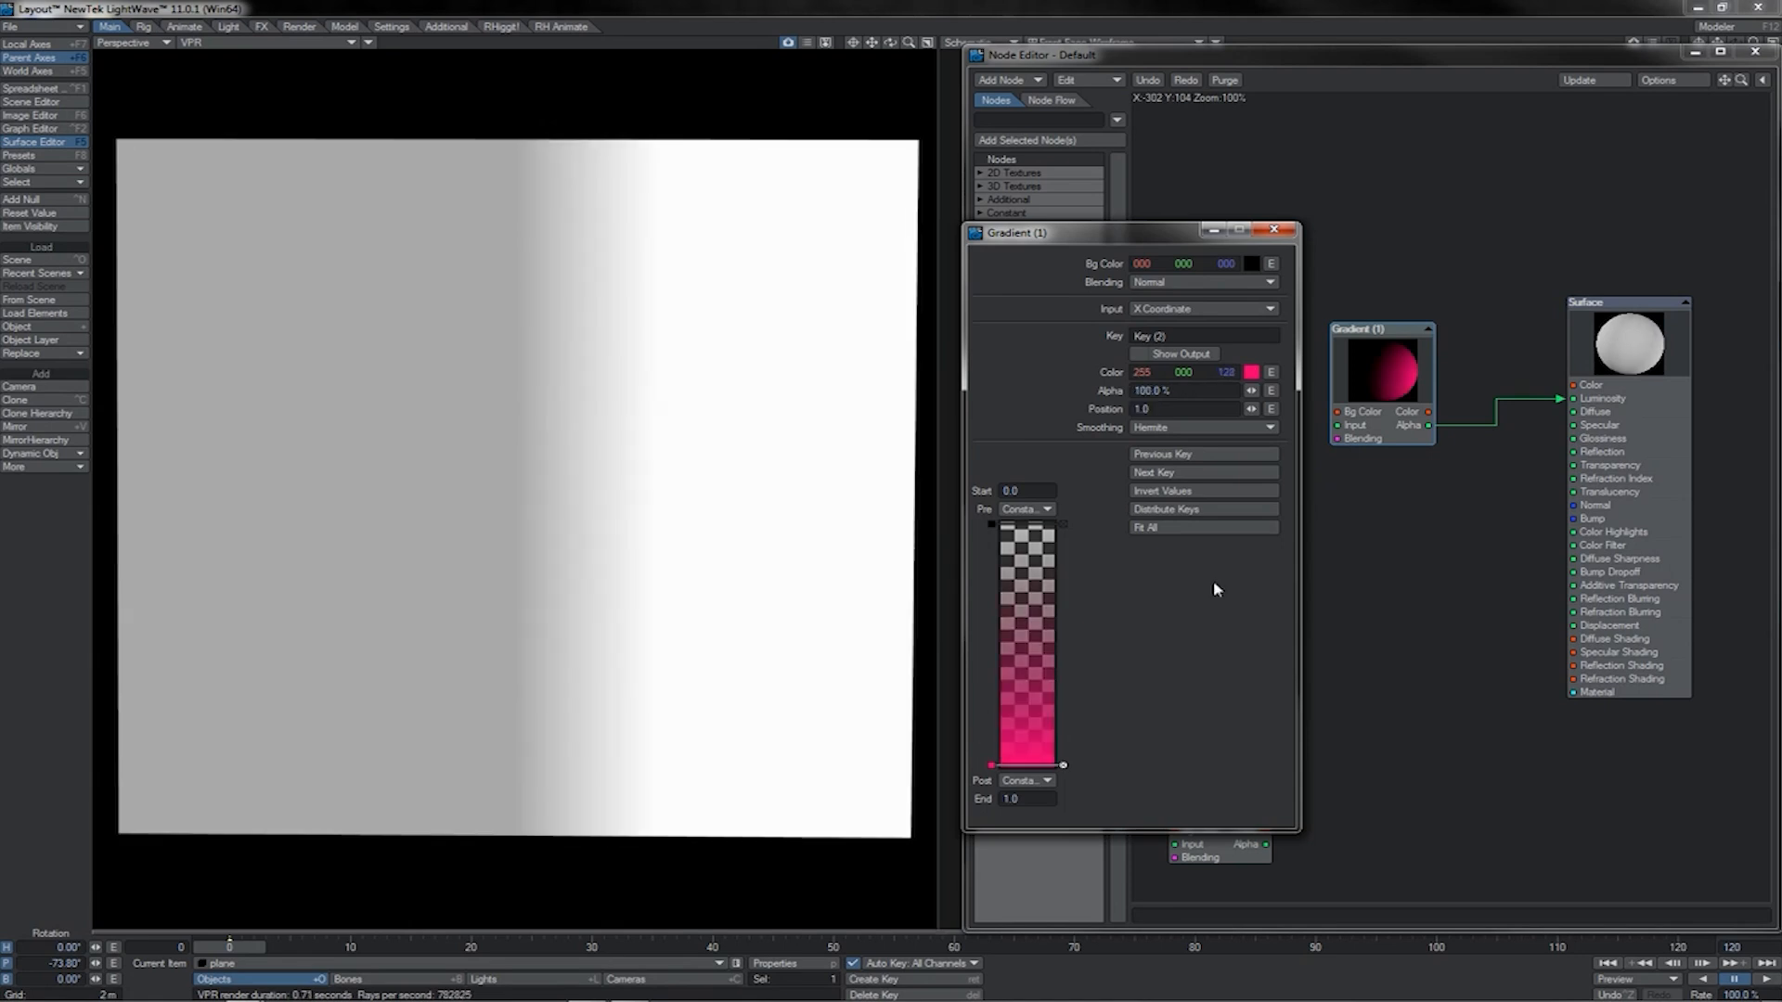
{"action": "left_click_drag", "start_coordinate": [1152, 243], "coordinate": [1070, 265]}
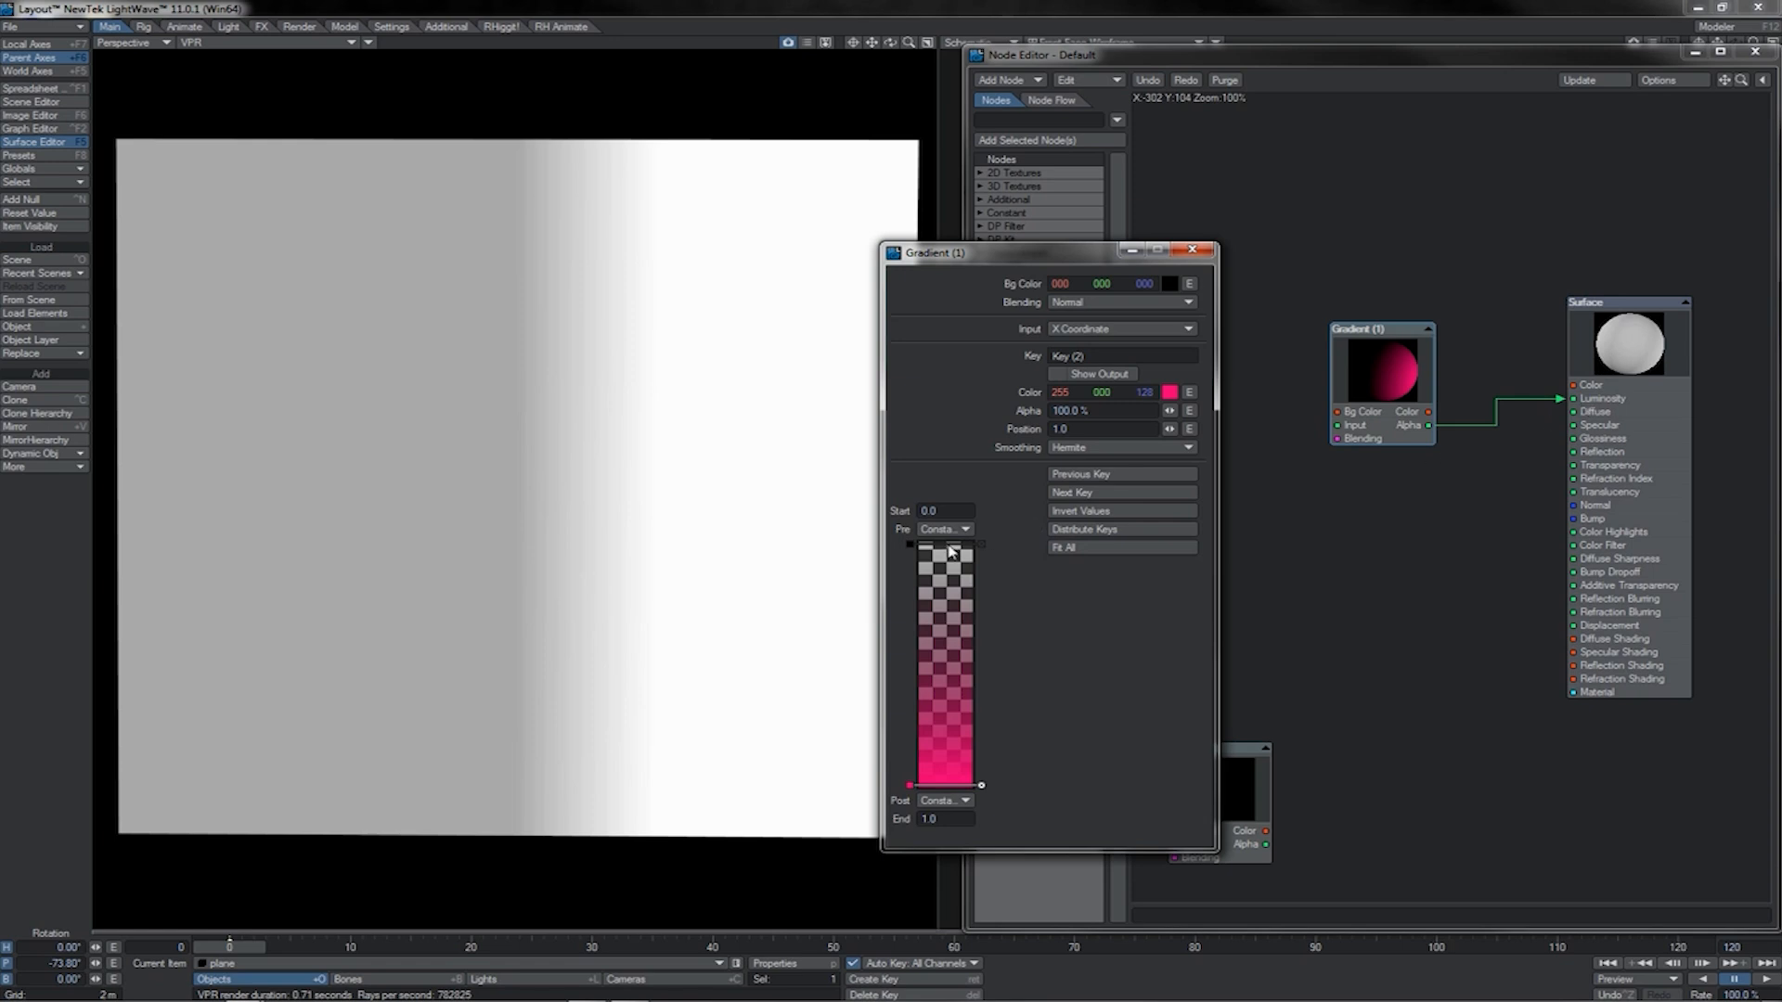
- Check the gradient's first and last keys and set the gradient's End value to 3
{"action": "left_click", "coordinate": [911, 545]}
{"action": "left_click", "coordinate": [910, 786]}
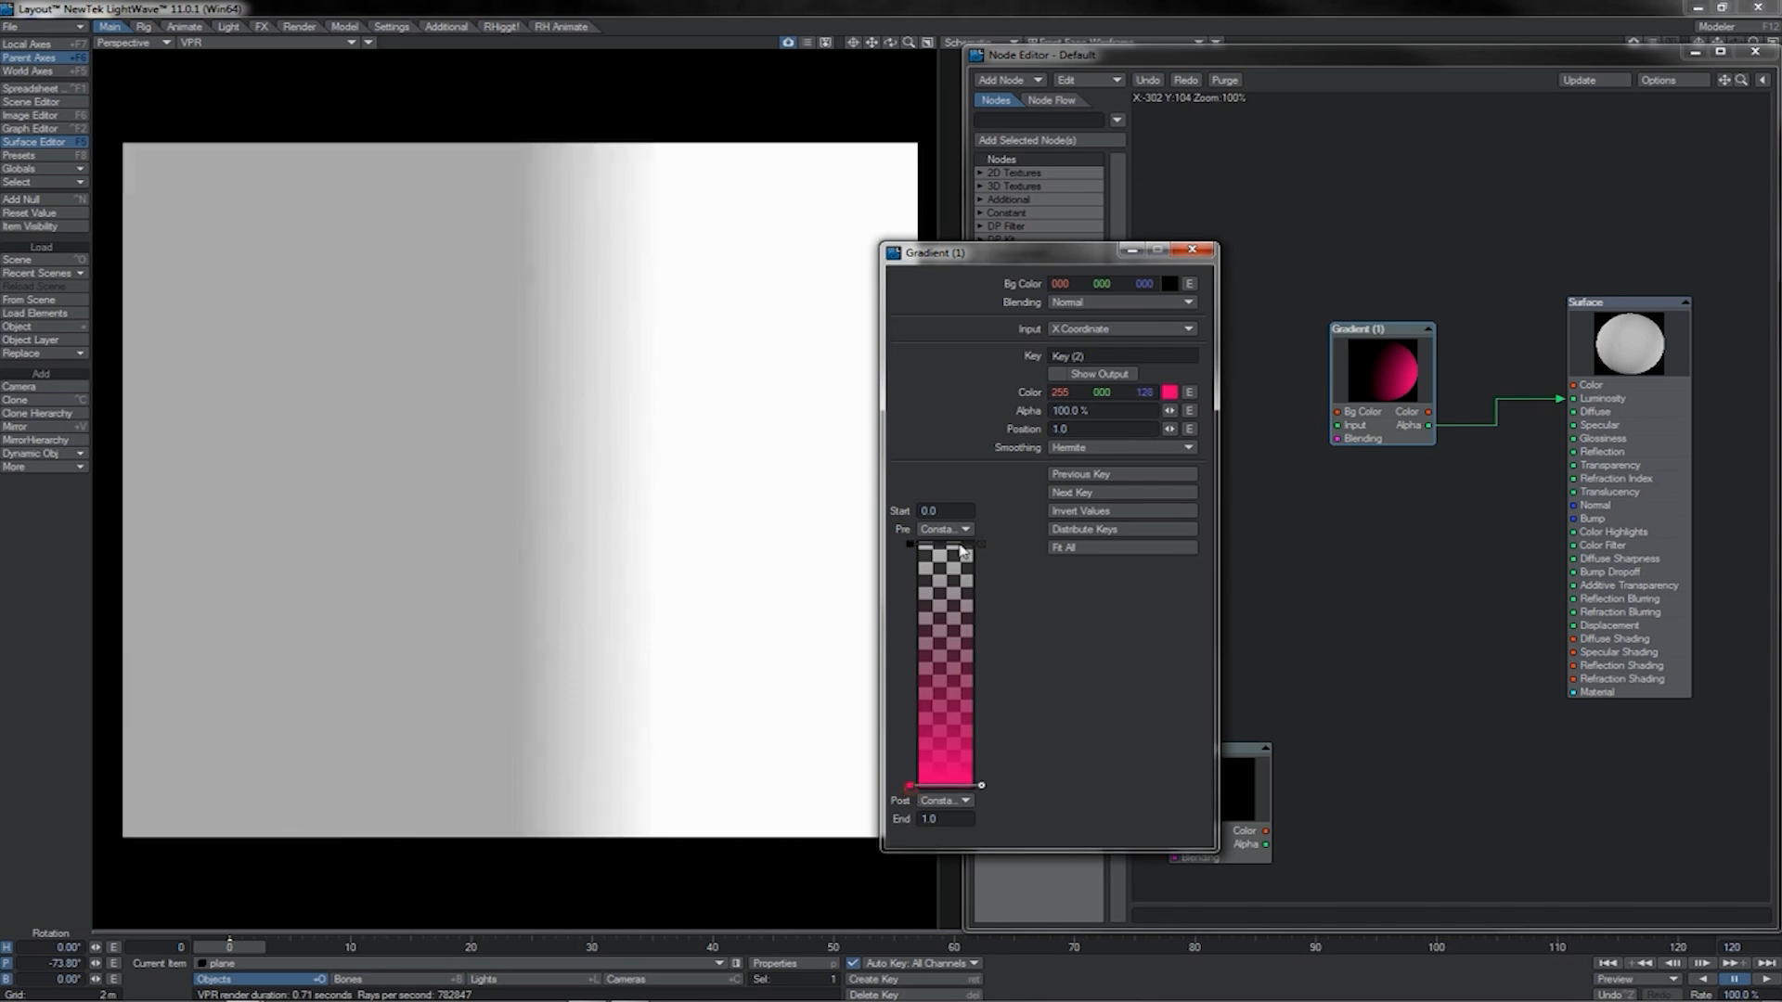
{"action": "left_click_drag", "start_coordinate": [941, 819], "coordinate": [895, 822]}
{"action": "type", "text": "3"}
{"action": "key", "text": "Return"}
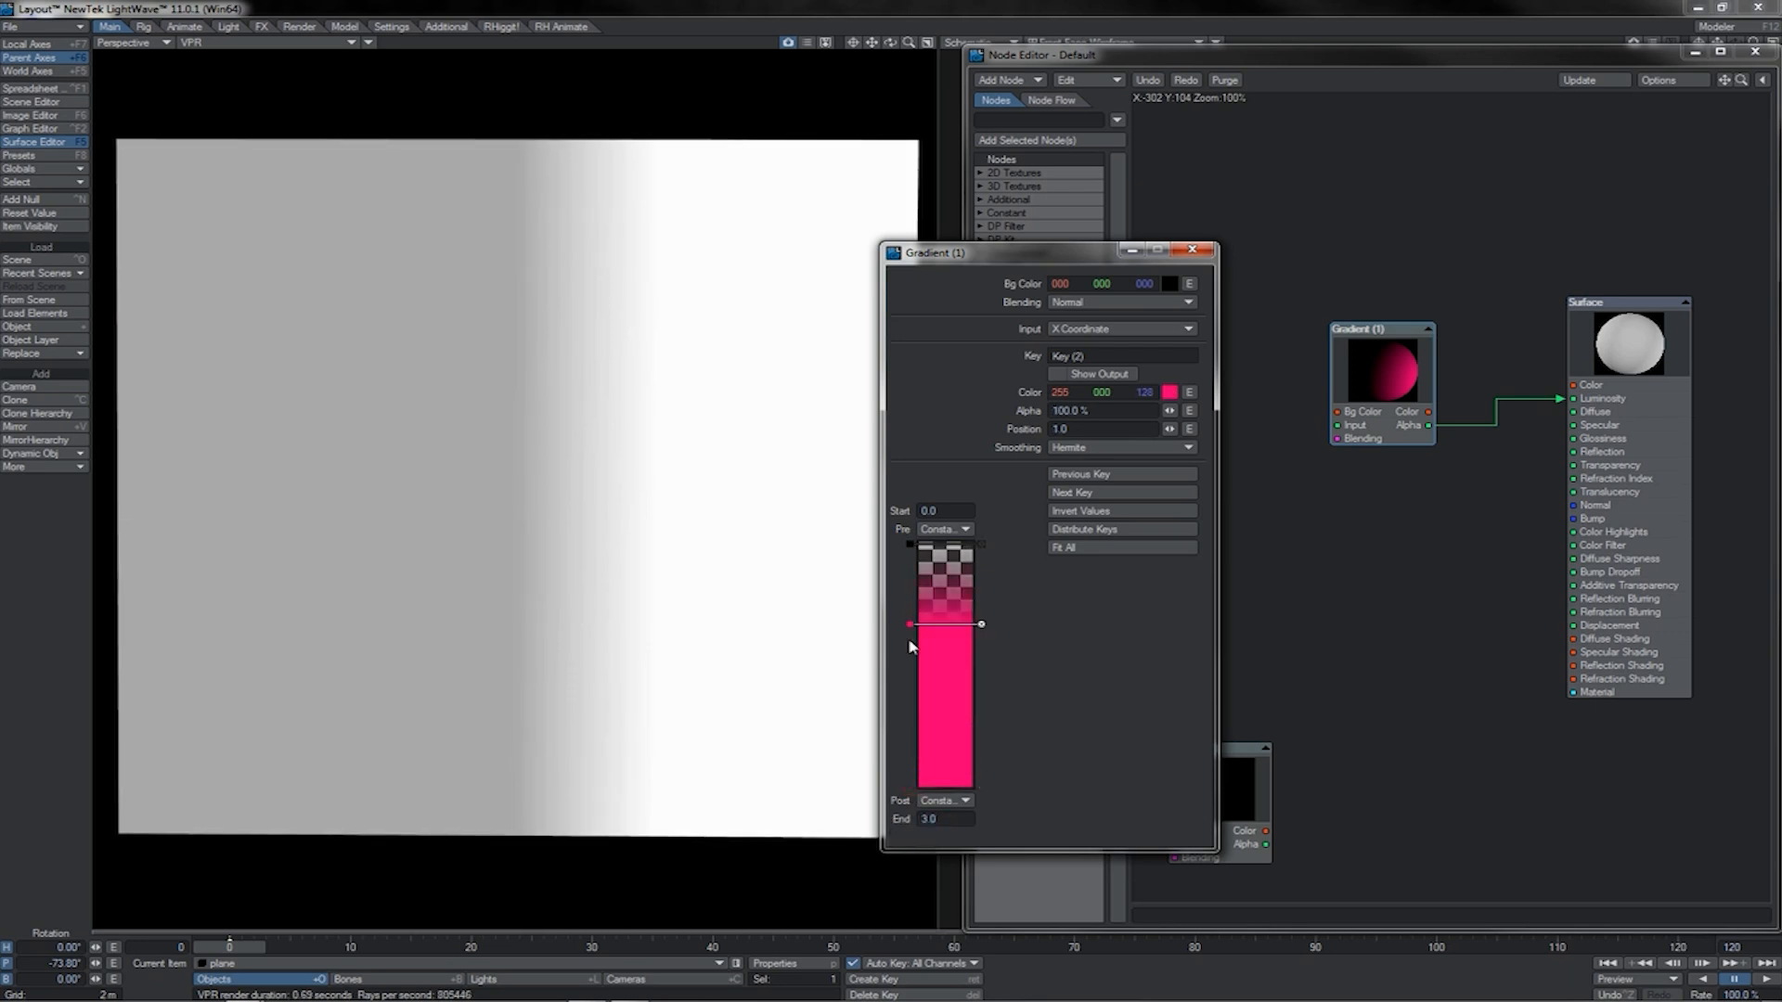
- Move the gradient's last key to position 3.0 and route the image's Color through the gradient's Bg Color into the surface's Color
{"action": "left_click_drag", "start_coordinate": [912, 624], "coordinate": [911, 785]}
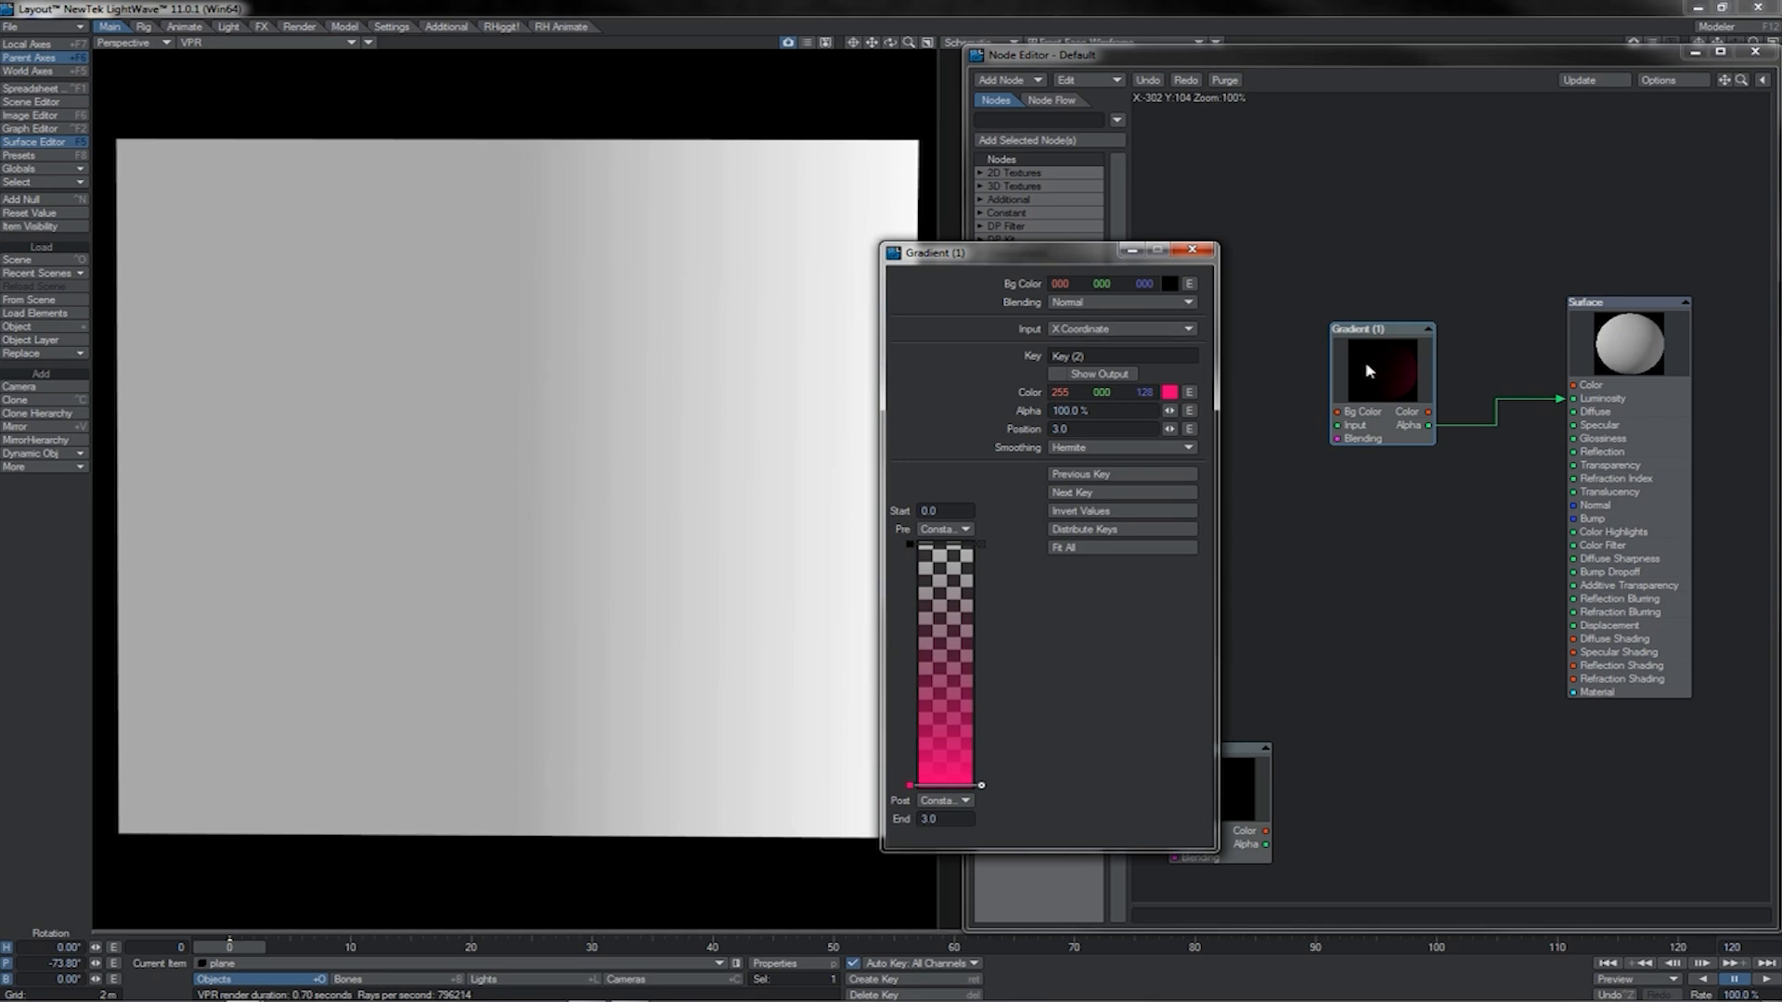
{"action": "left_click_drag", "start_coordinate": [1366, 369], "coordinate": [1362, 362]}
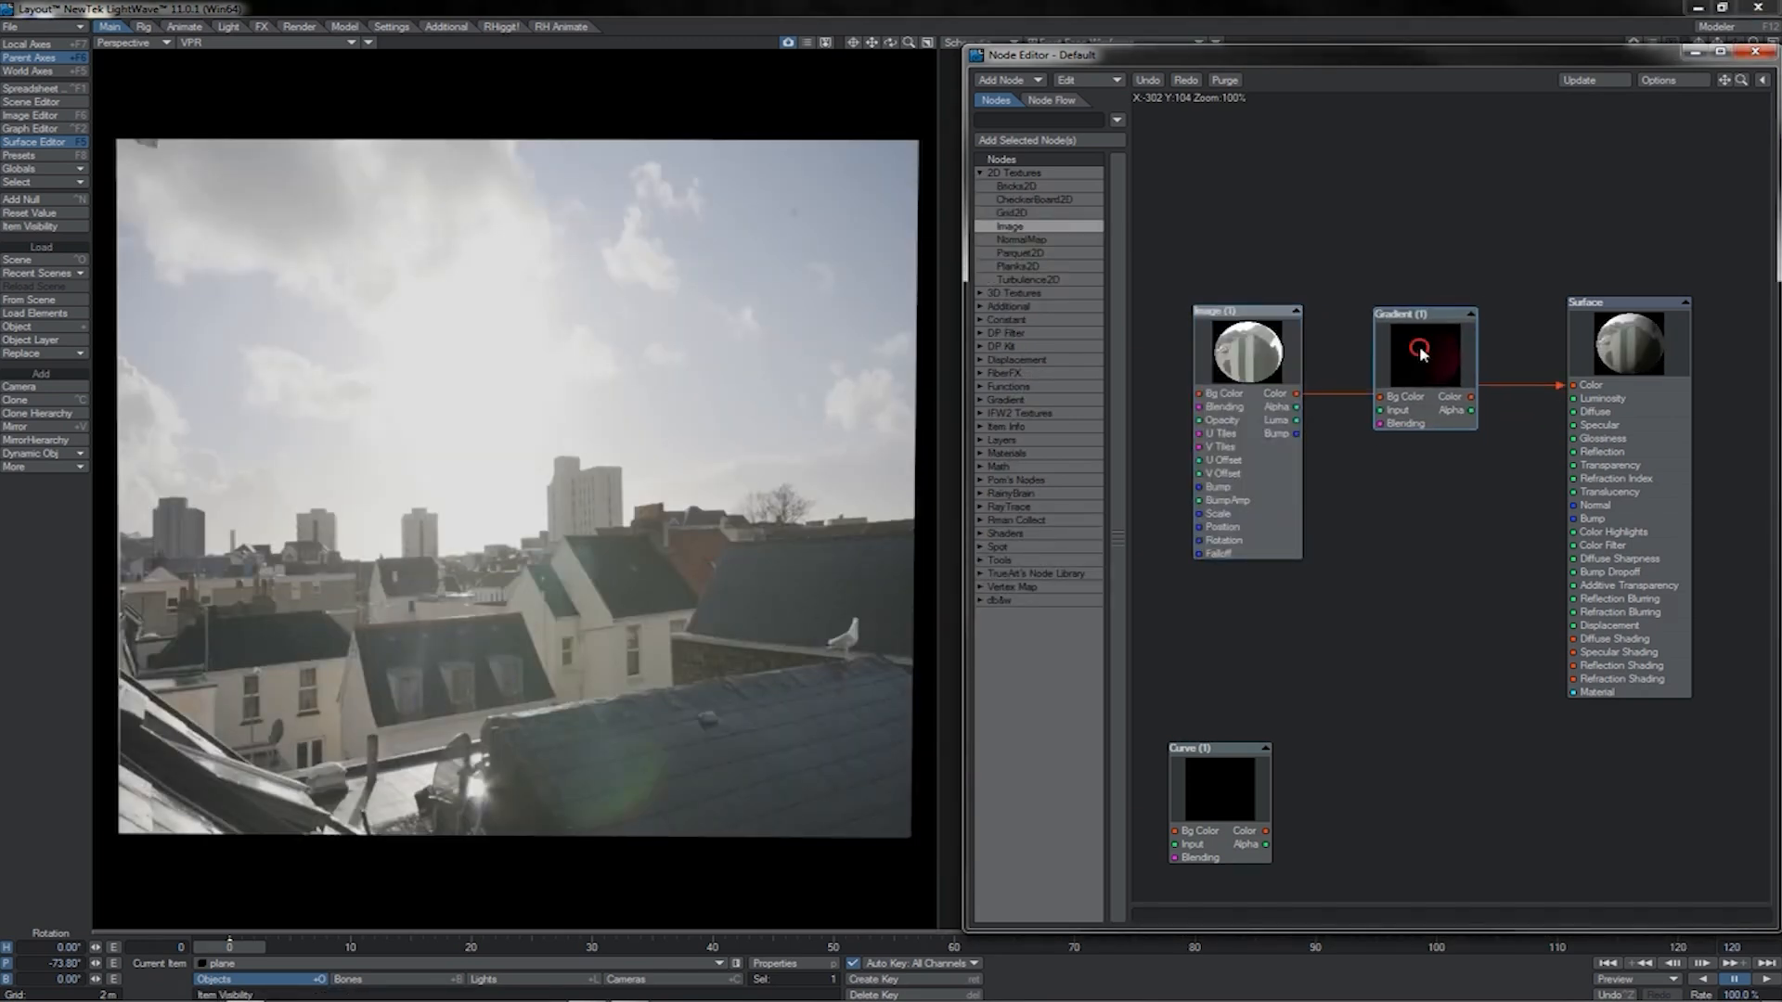
{"action": "left_click_drag", "start_coordinate": [1410, 360], "coordinate": [1421, 415]}
{"action": "left_click_drag", "start_coordinate": [1296, 393], "coordinate": [1569, 385]}
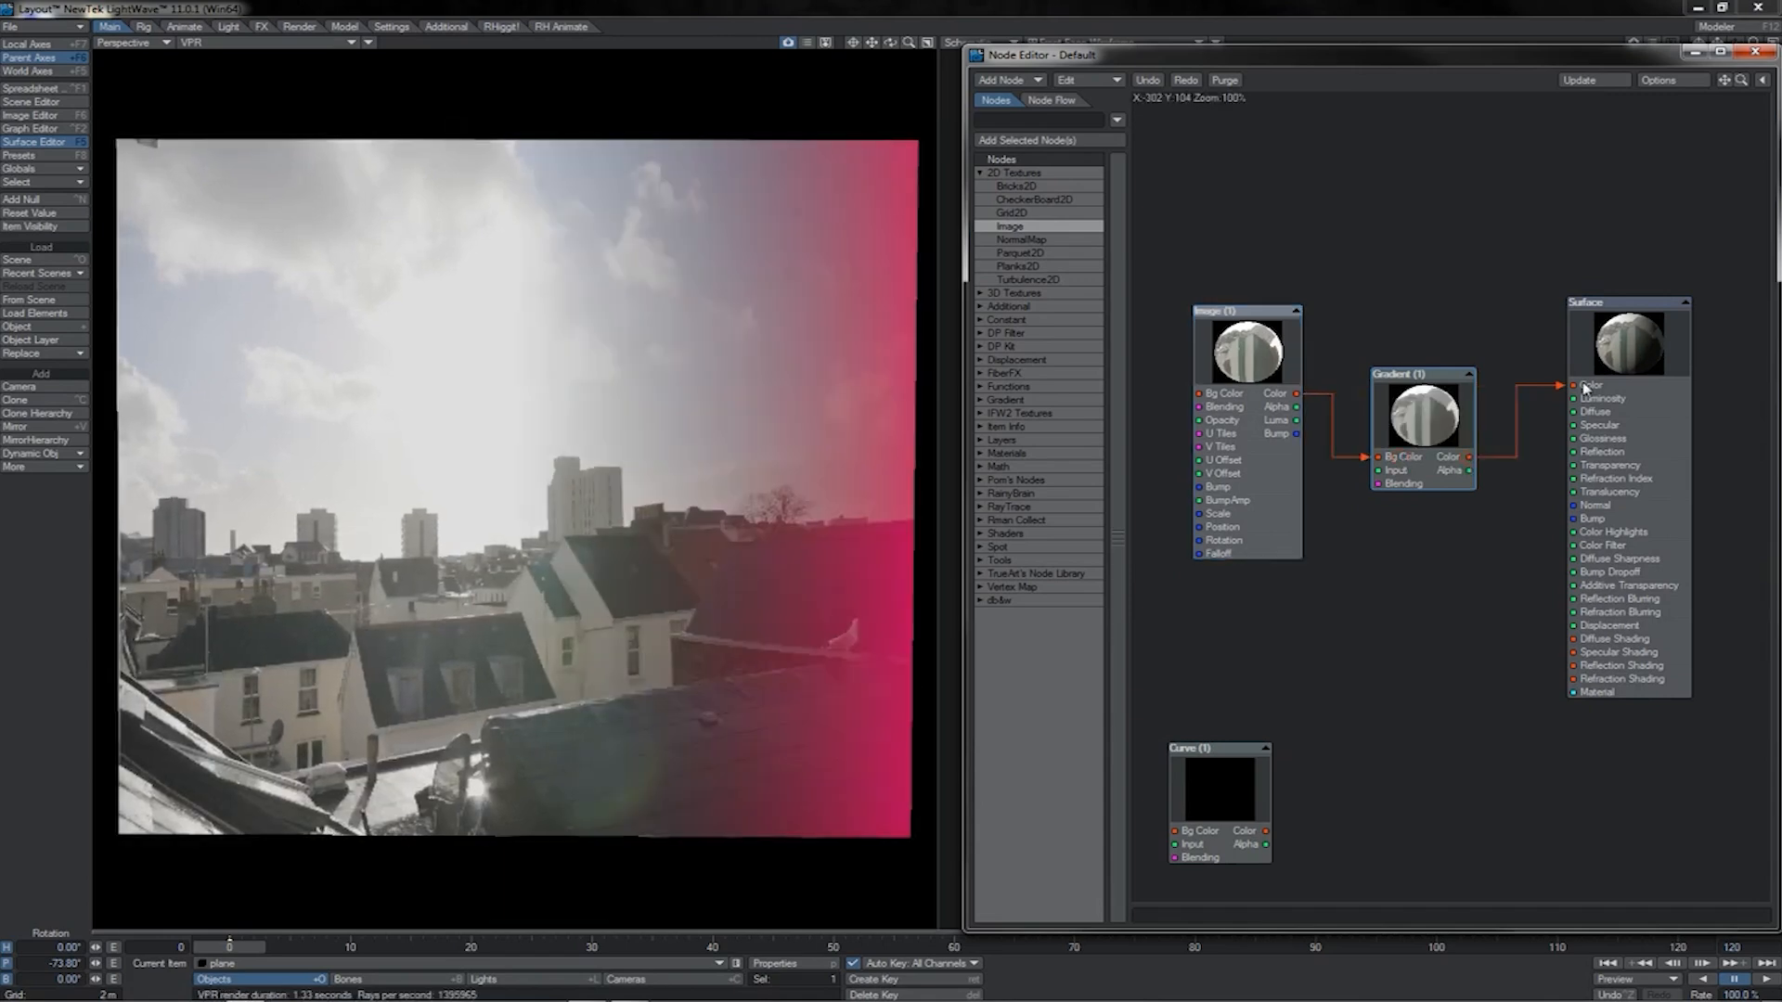
- Change the last gradient key's color to white (255, 255, 255) and set the first key's Alpha to 100%
{"action": "double_click", "coordinate": [1452, 422]}
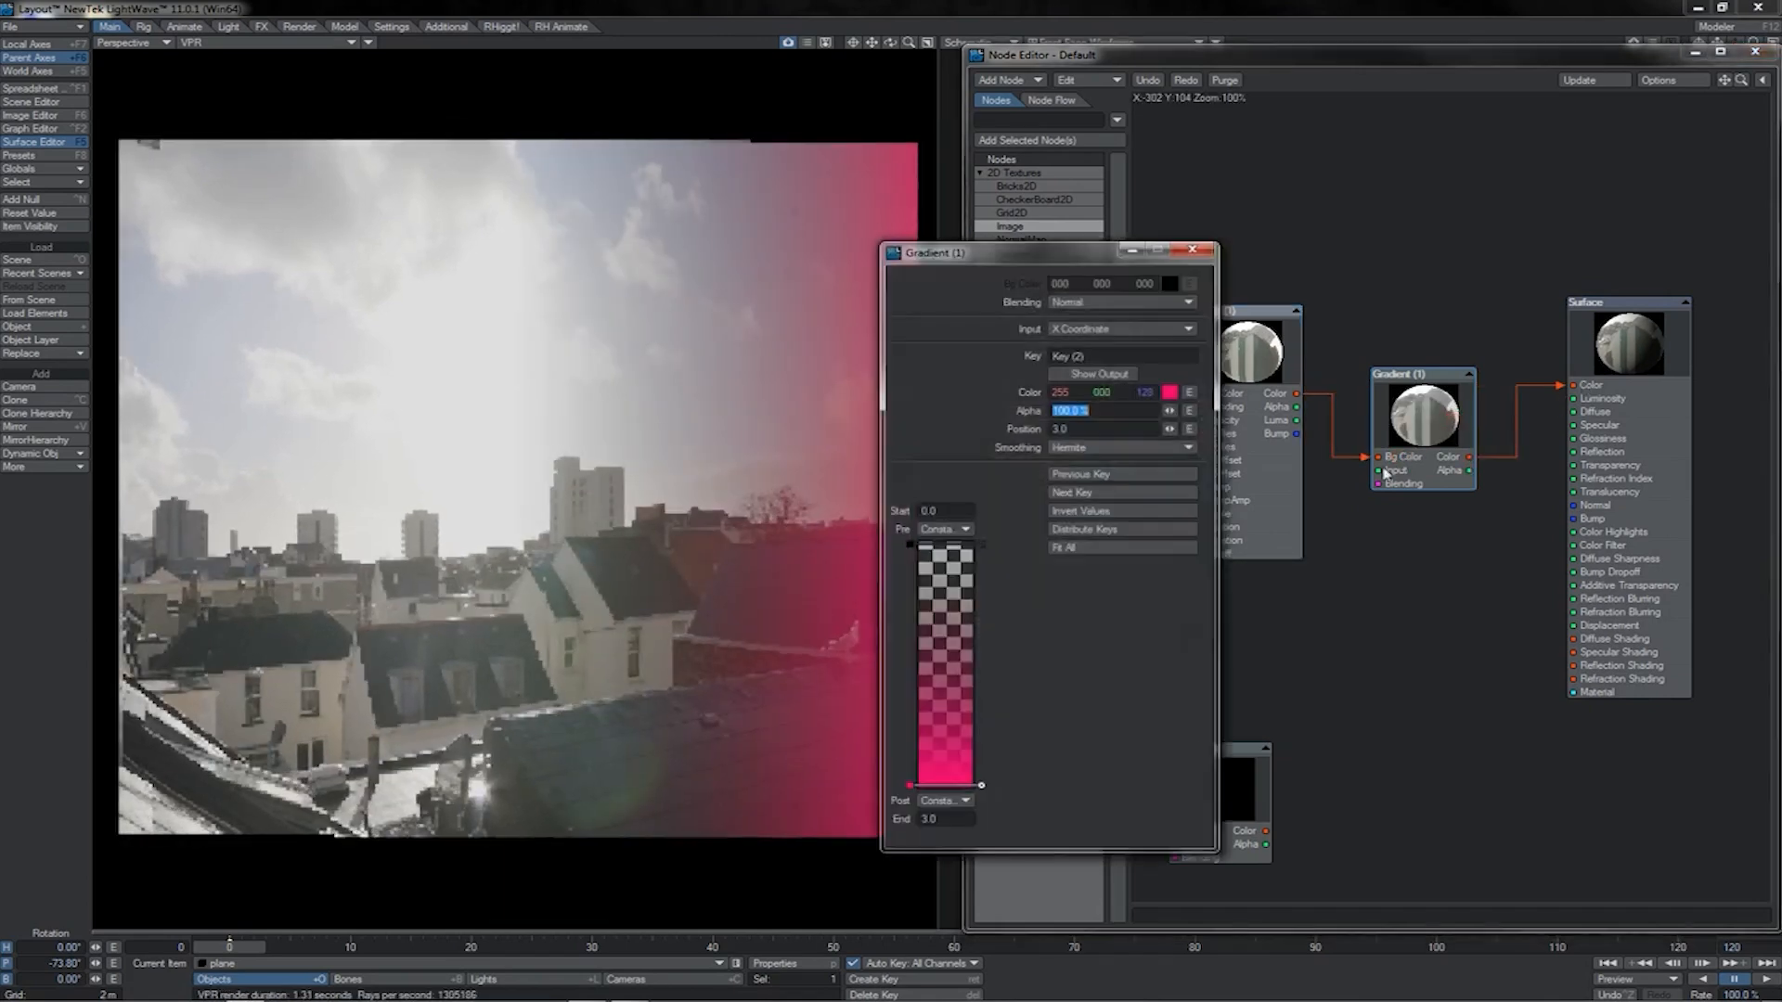
{"action": "left_click", "coordinate": [1169, 391]}
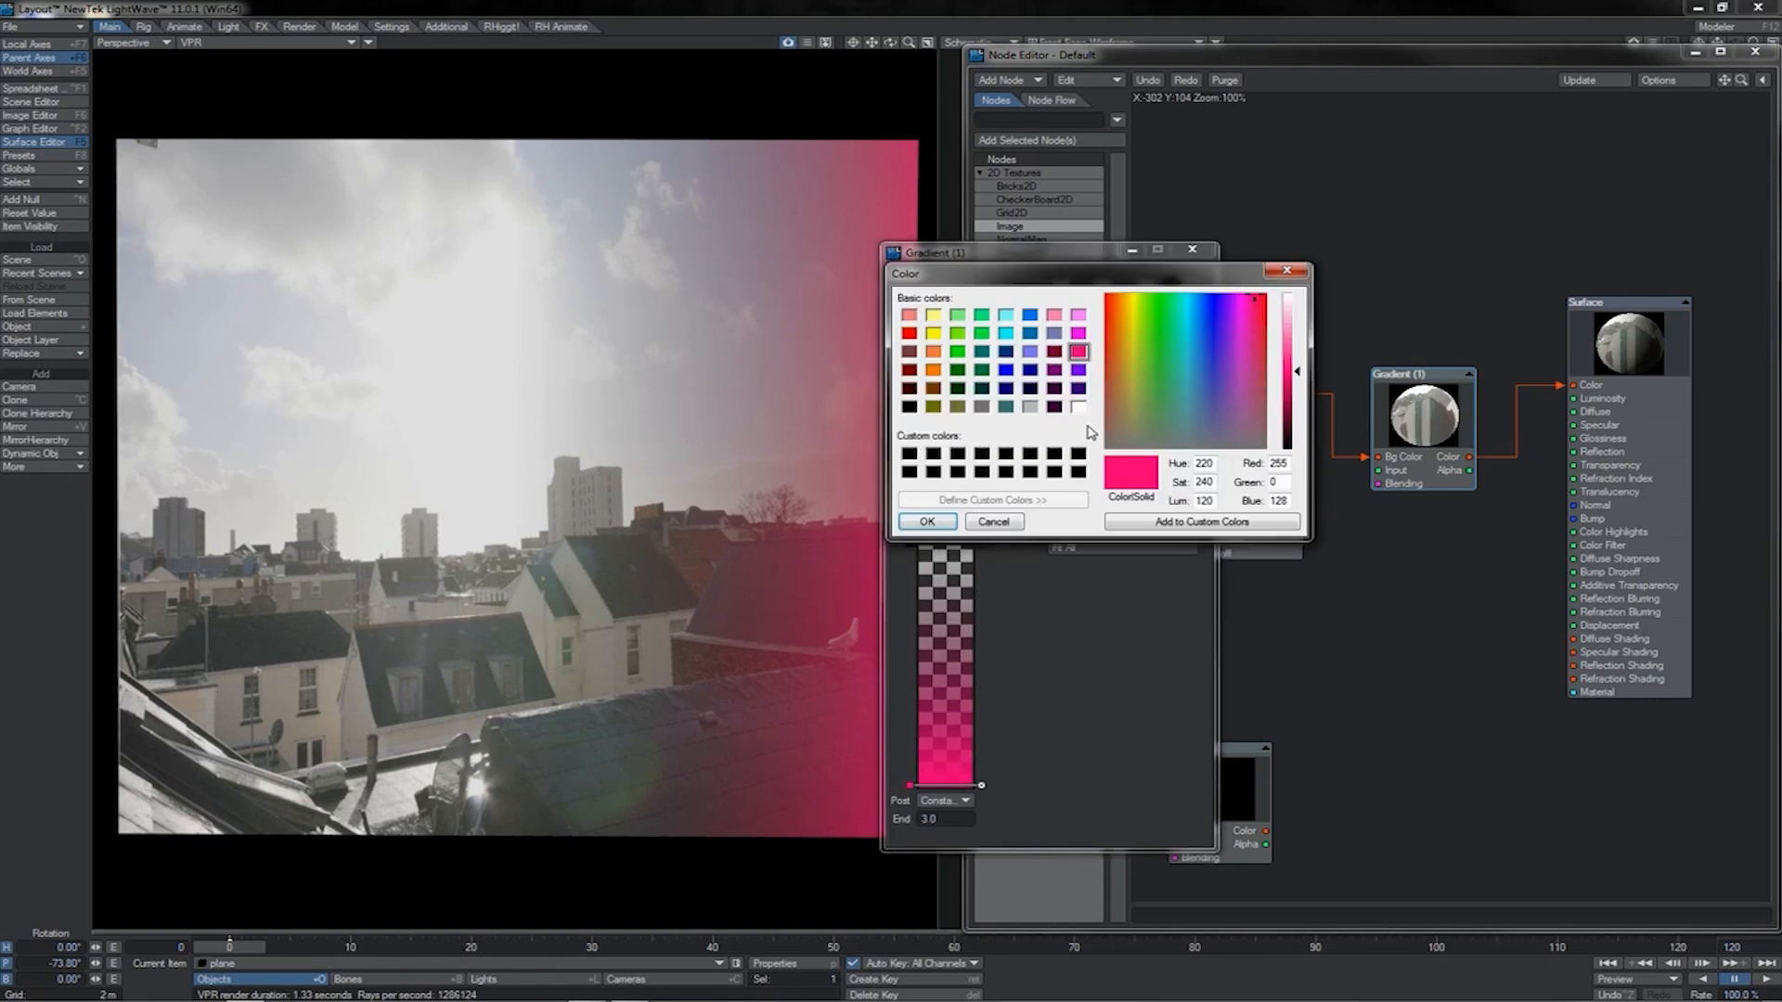
{"action": "left_click", "coordinate": [1079, 407]}
{"action": "left_click", "coordinate": [928, 522]}
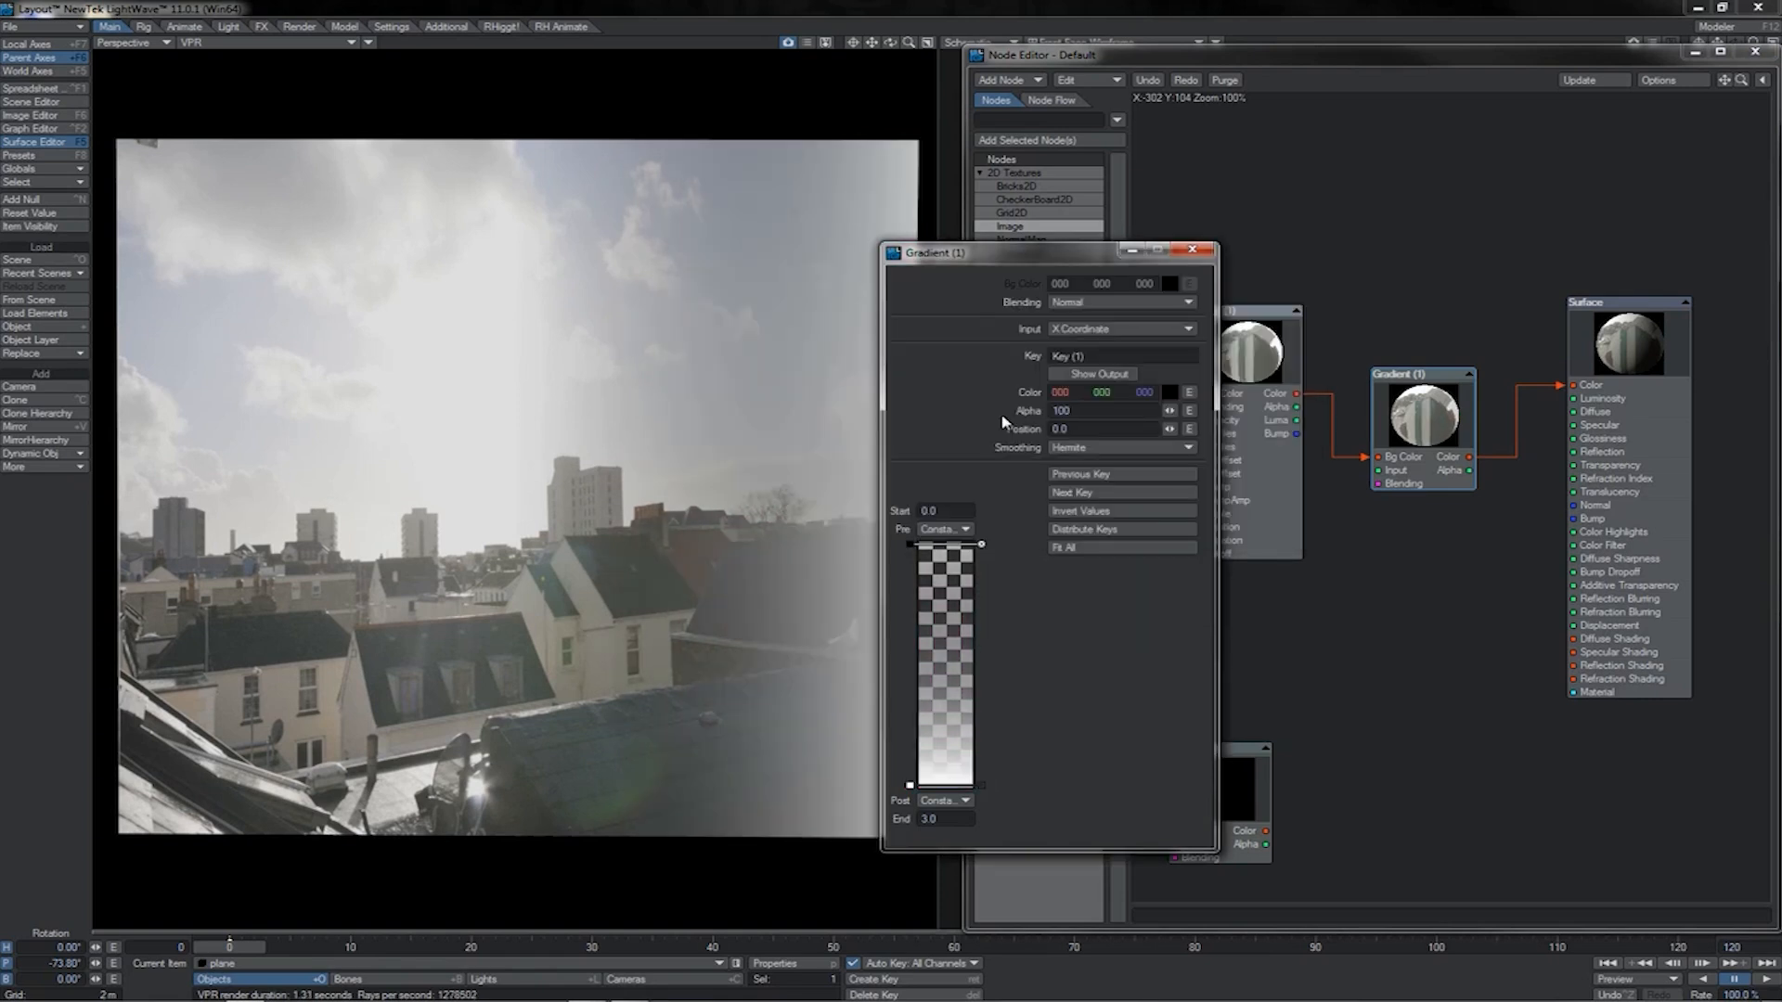
{"action": "key", "text": "Tab"}
- Set both the last key's position and the gradient's End value to 1.0
{"action": "type", "text": "1"}
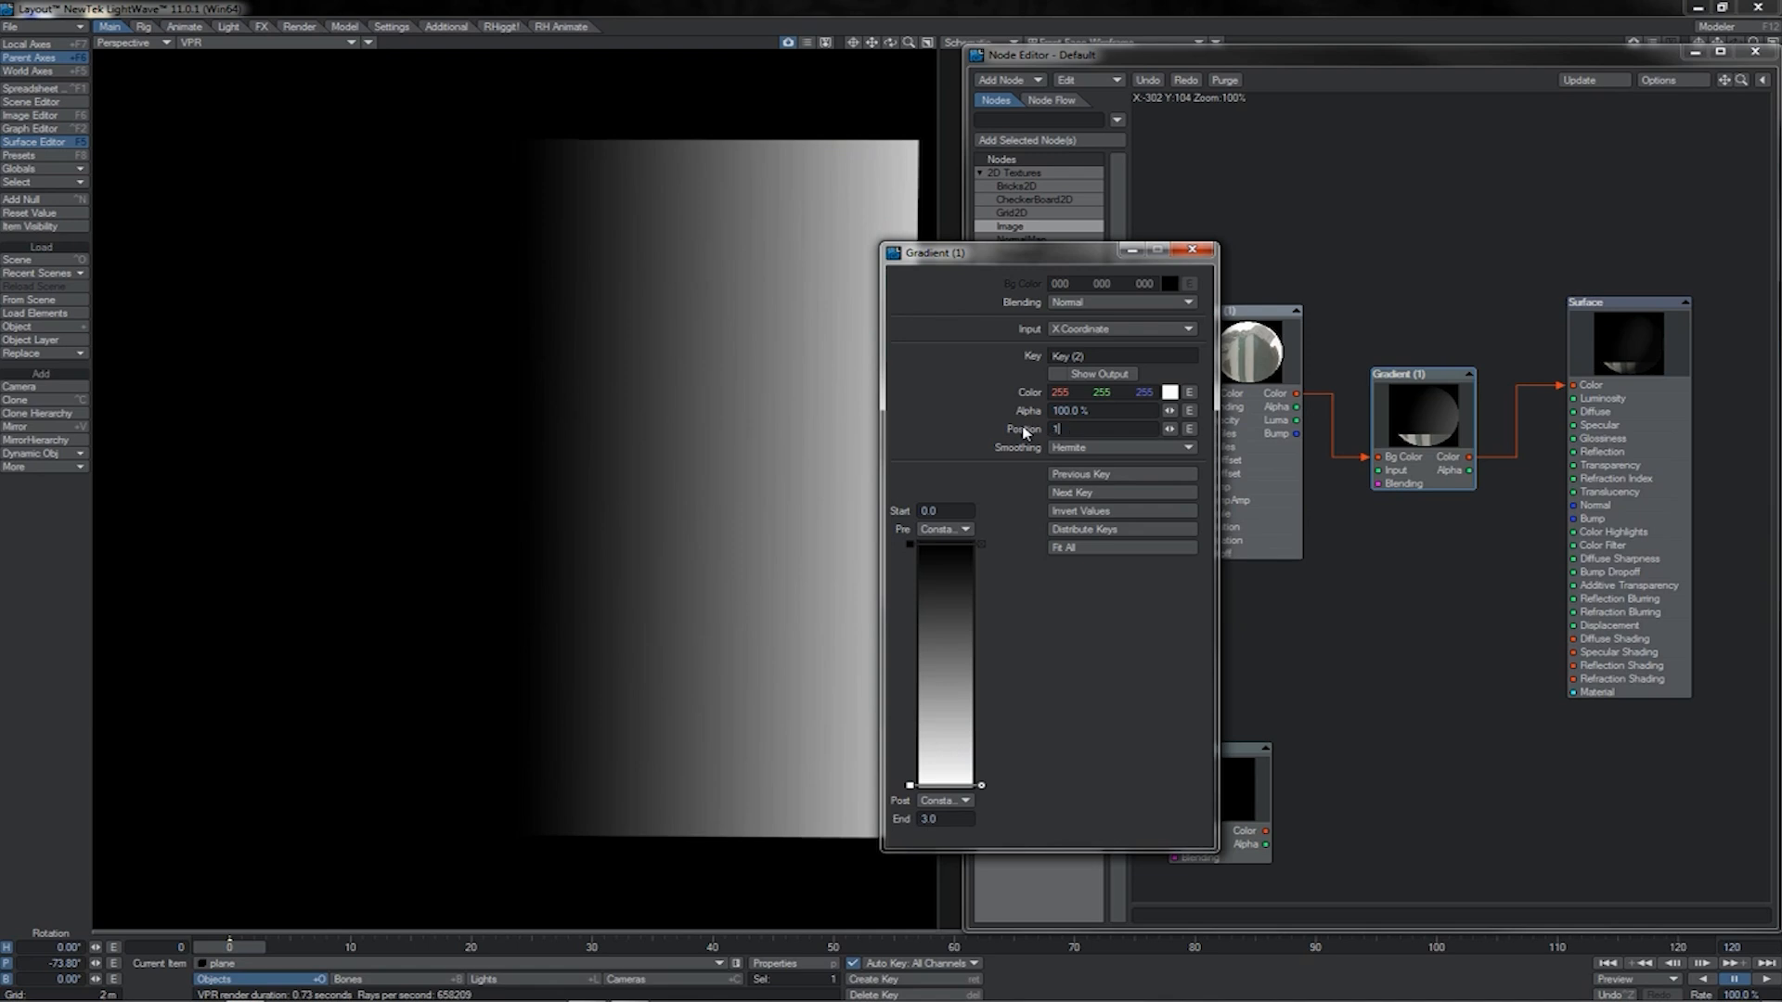
{"action": "key", "text": "Return"}
{"action": "left_click", "coordinate": [909, 819]}
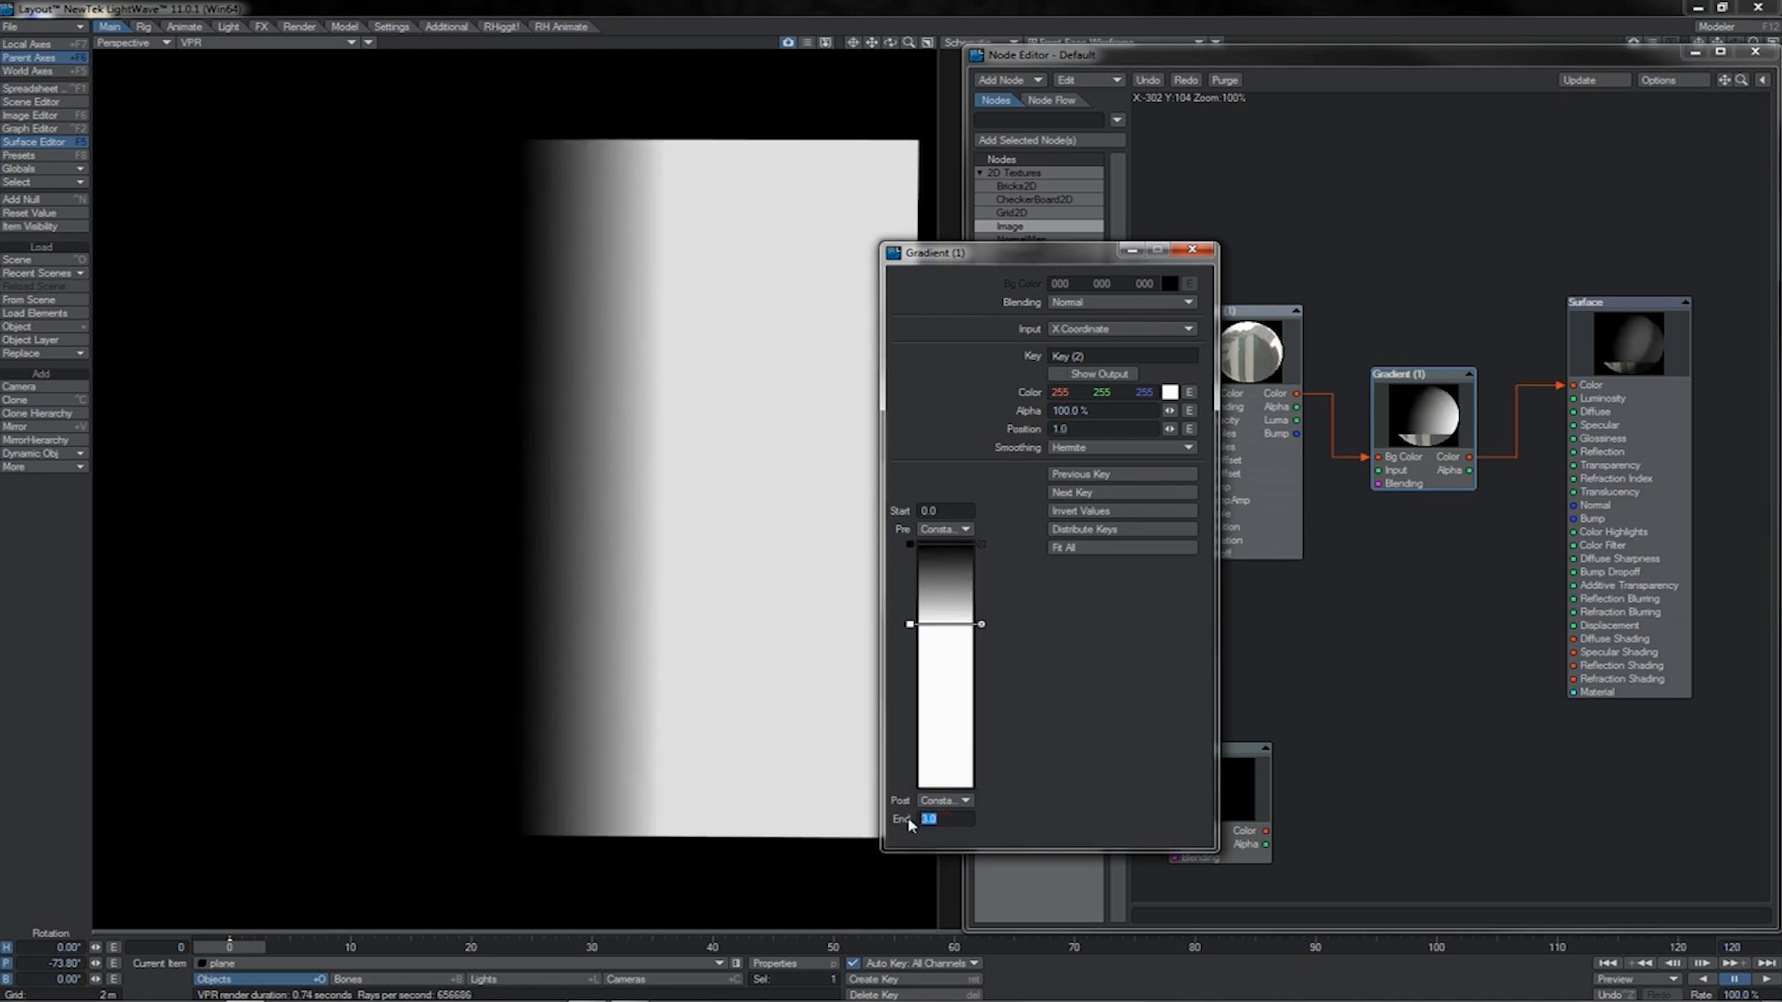
{"action": "type", "text": "1"}
{"action": "key", "text": "Return"}
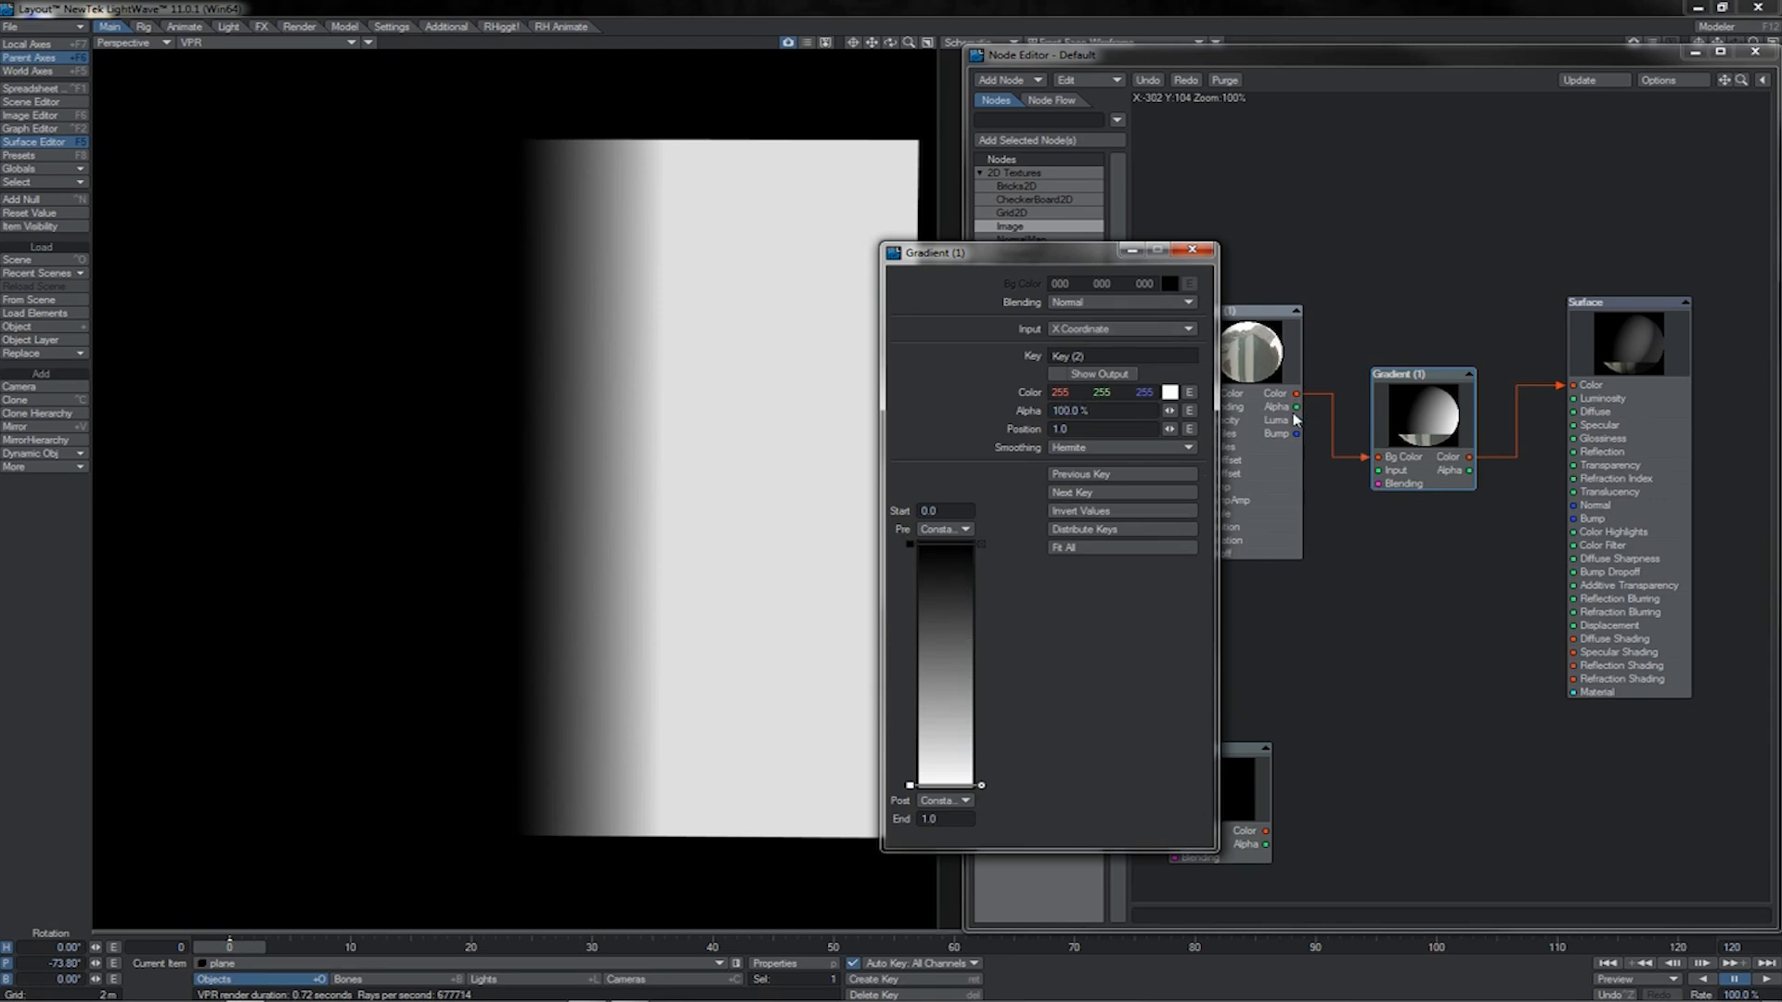
- Connect the image's Luma output to the gradient's Input after trying it on the surface's Luminosity
{"action": "left_click_drag", "start_coordinate": [1296, 421], "coordinate": [1572, 398]}
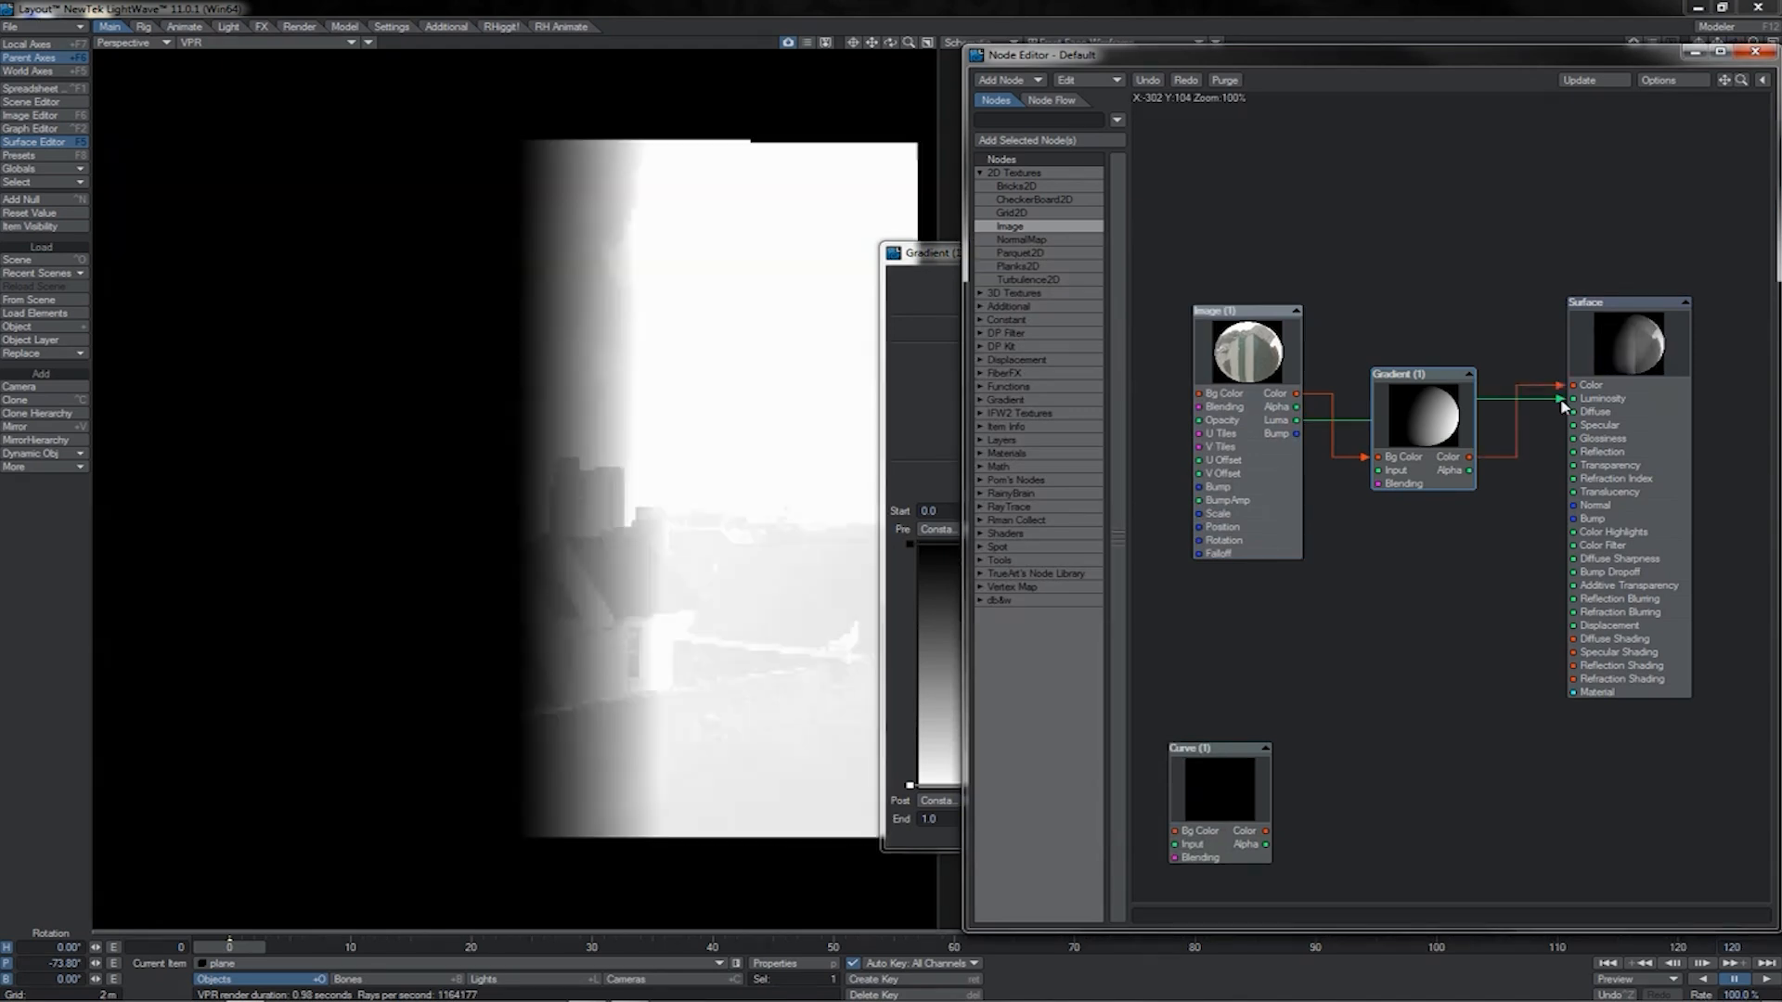
{"action": "left_click_drag", "start_coordinate": [1563, 400], "coordinate": [1388, 474]}
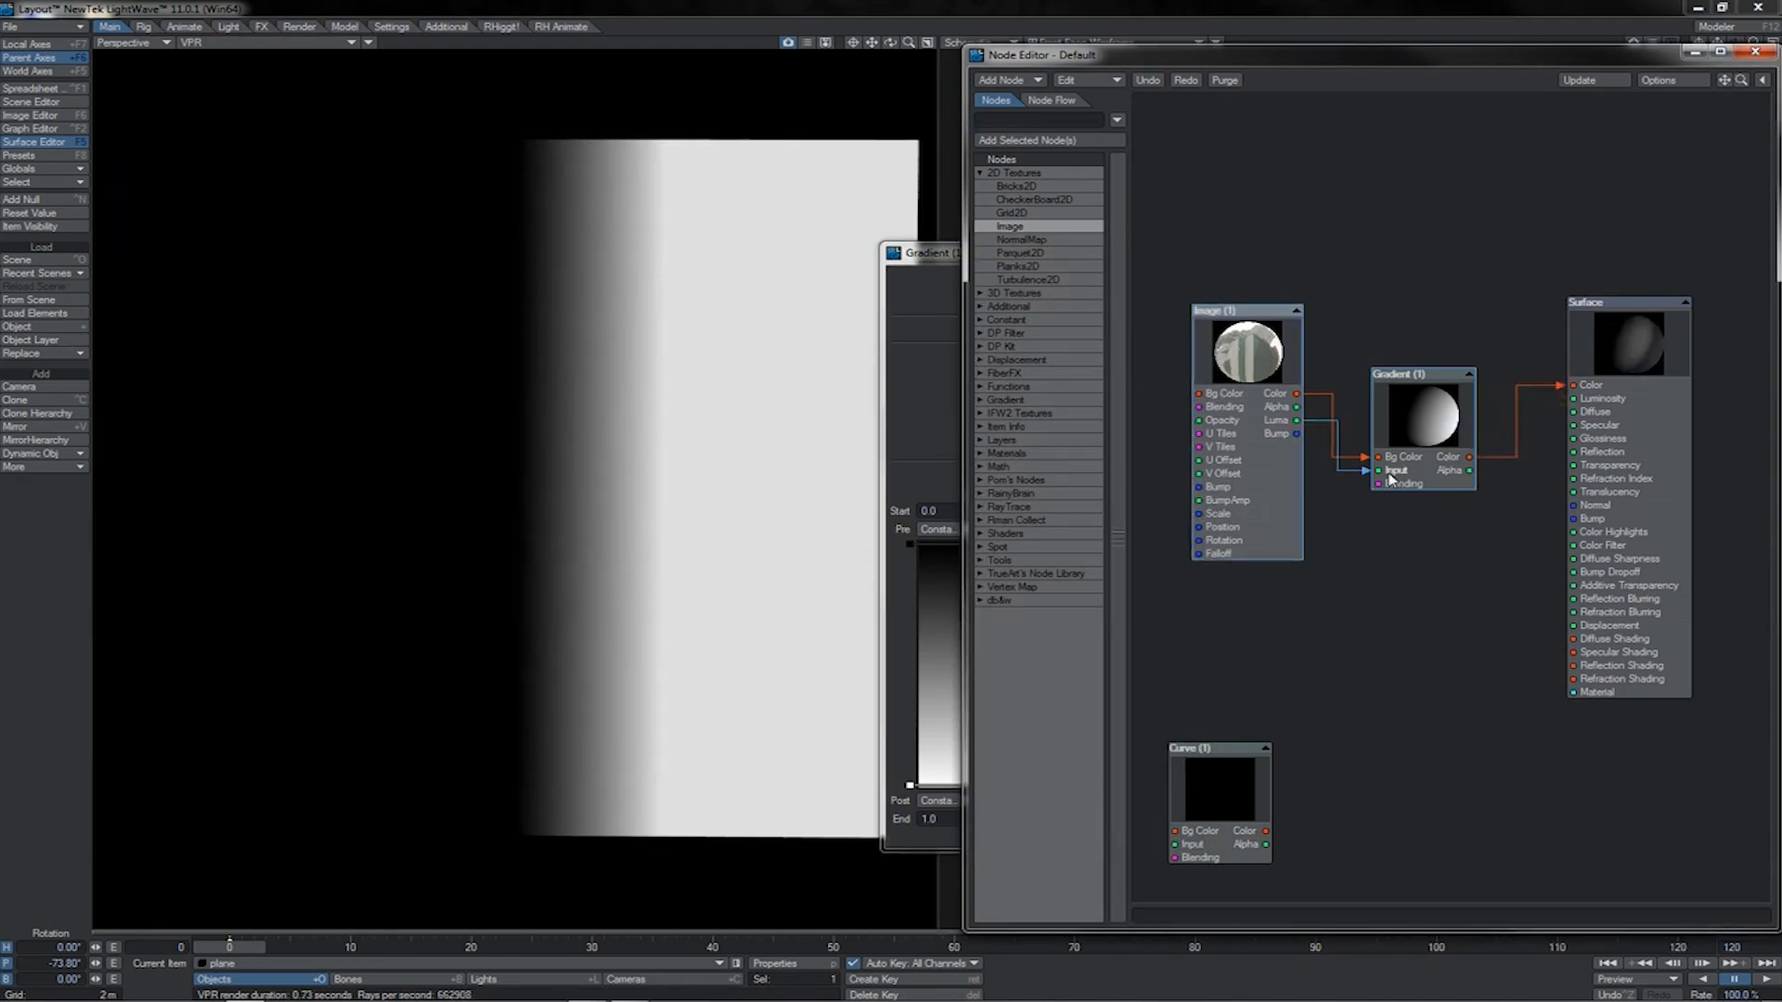
{"action": "left_click", "coordinate": [939, 555]}
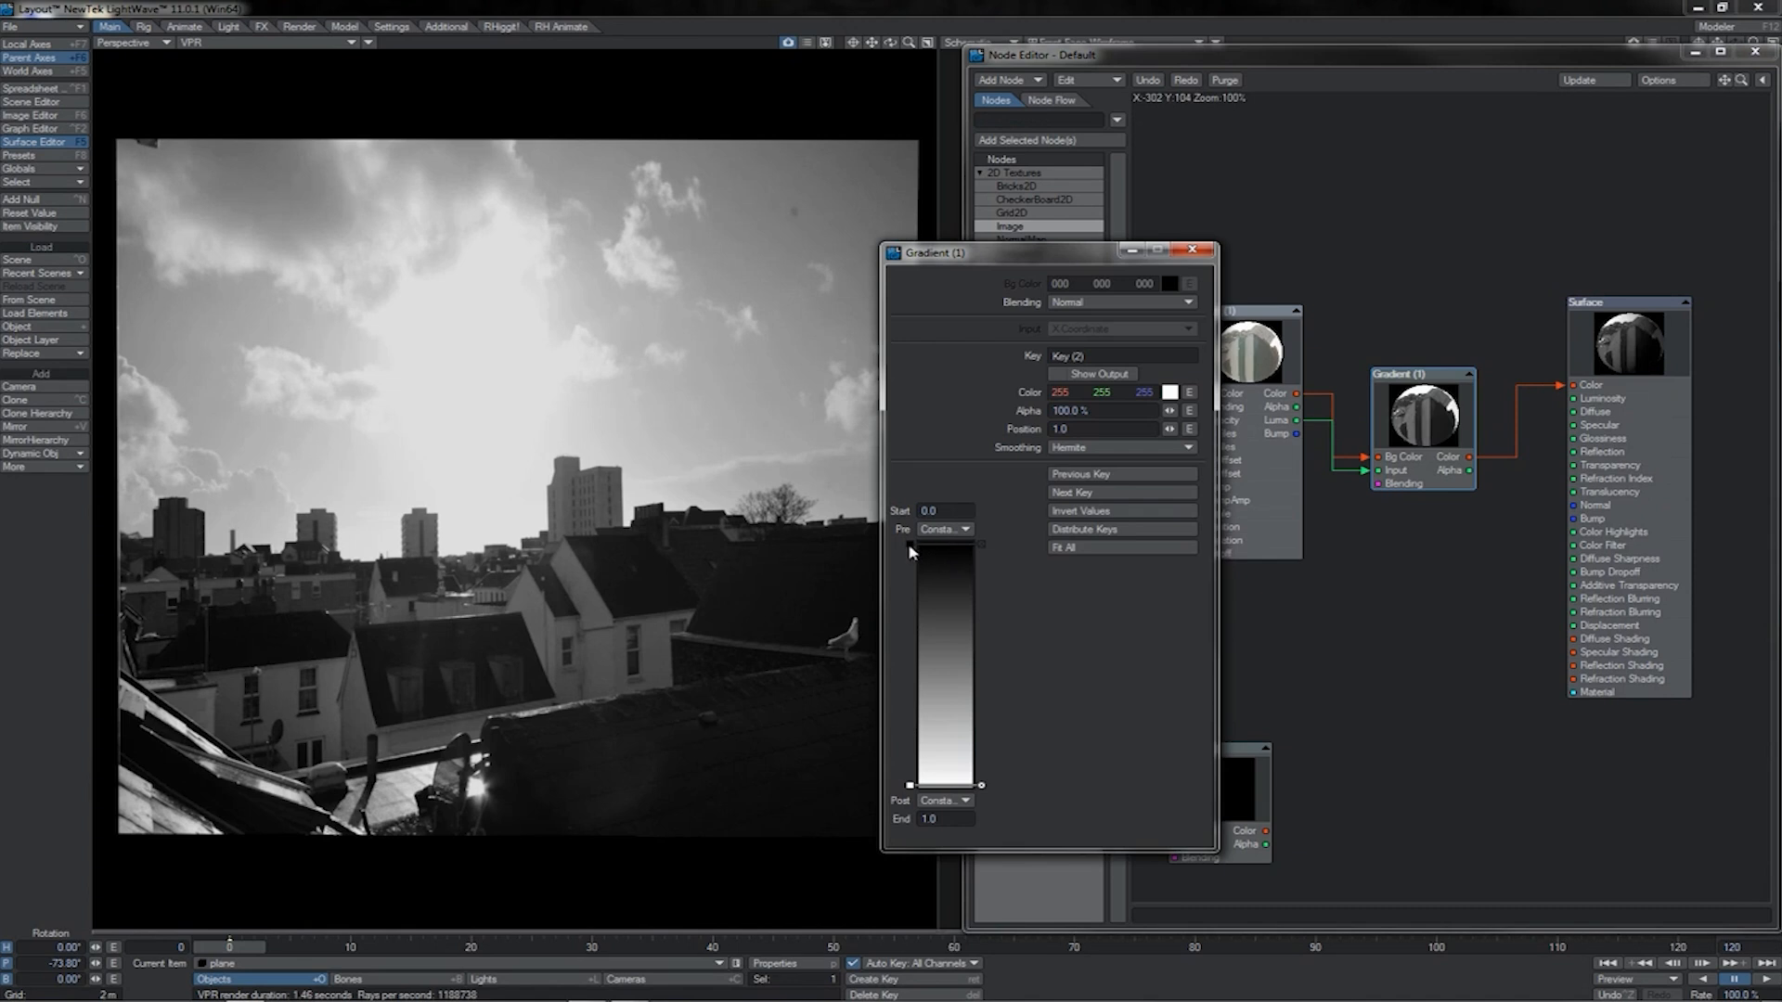
- Check the gradient's first and last keys, and try inverting the gradient's values before inverting them back
{"action": "left_click", "coordinate": [908, 543]}
{"action": "left_click", "coordinate": [910, 786]}
{"action": "left_click", "coordinate": [1116, 512]}
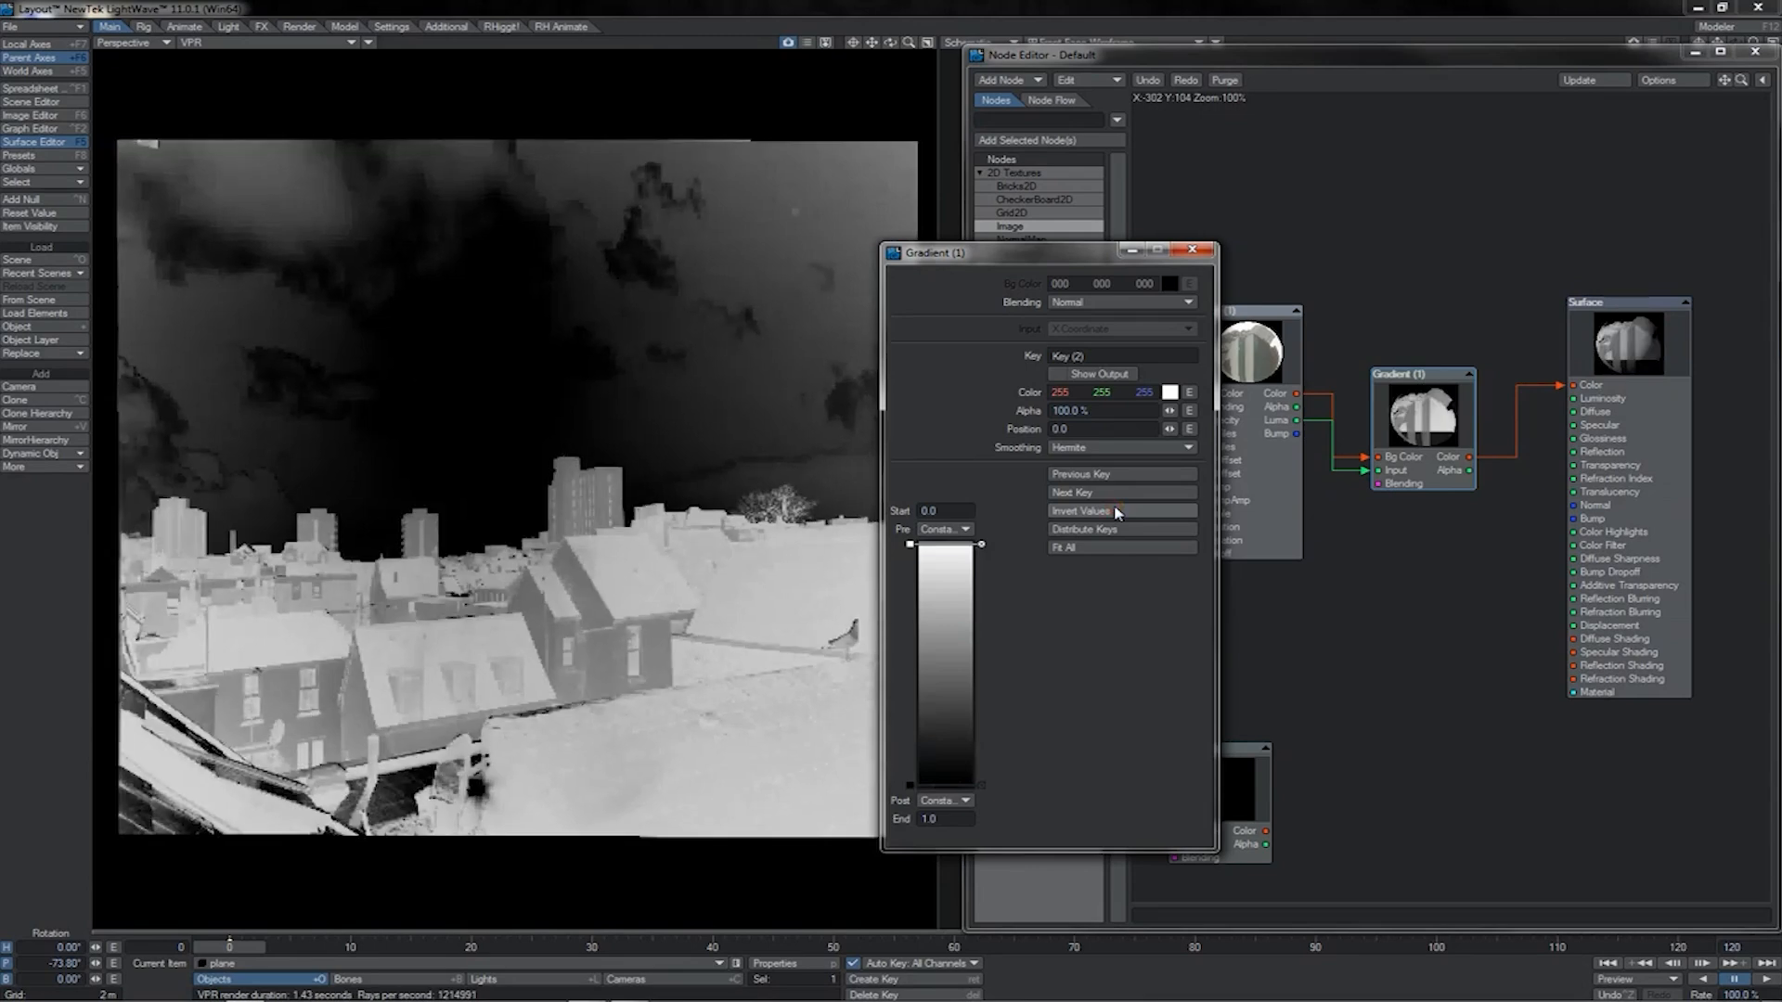
{"action": "left_click", "coordinate": [1115, 511]}
- Try a middle gradient key at about position 0.47, move it toward the ramp's white end and remove it
{"action": "left_click", "coordinate": [911, 658]}
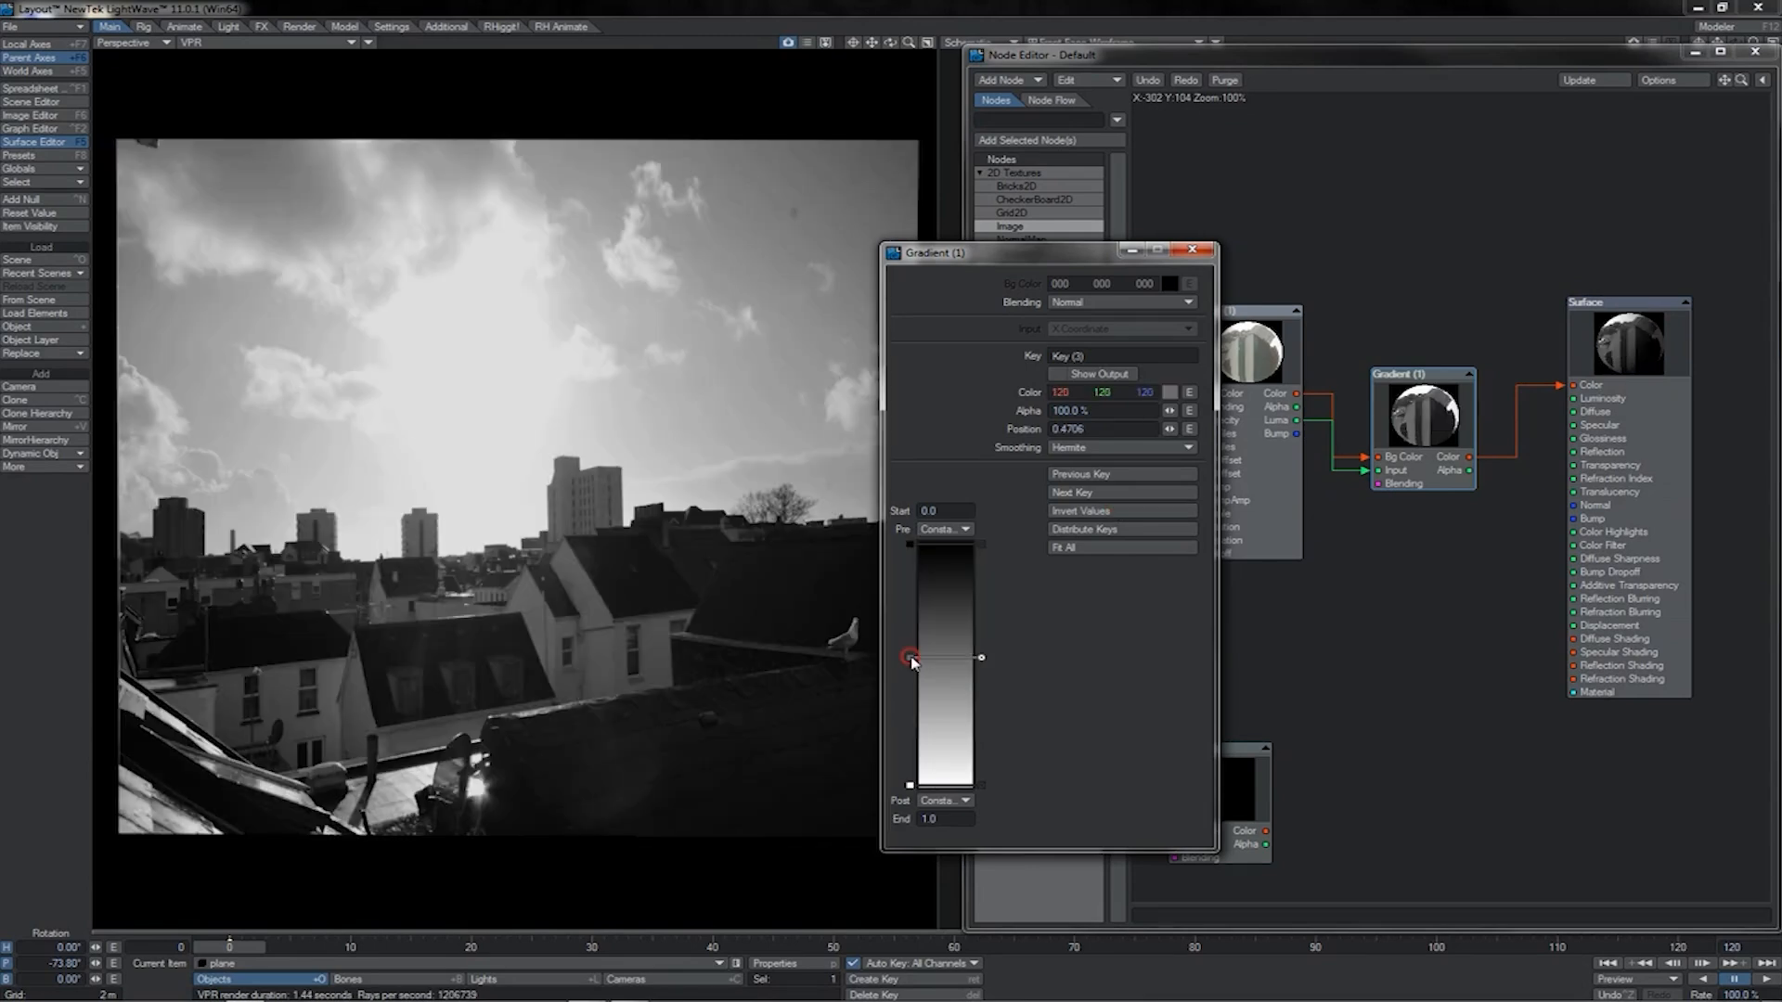
{"action": "left_click_drag", "start_coordinate": [911, 658], "coordinate": [914, 750]}
{"action": "left_click", "coordinate": [981, 745]}
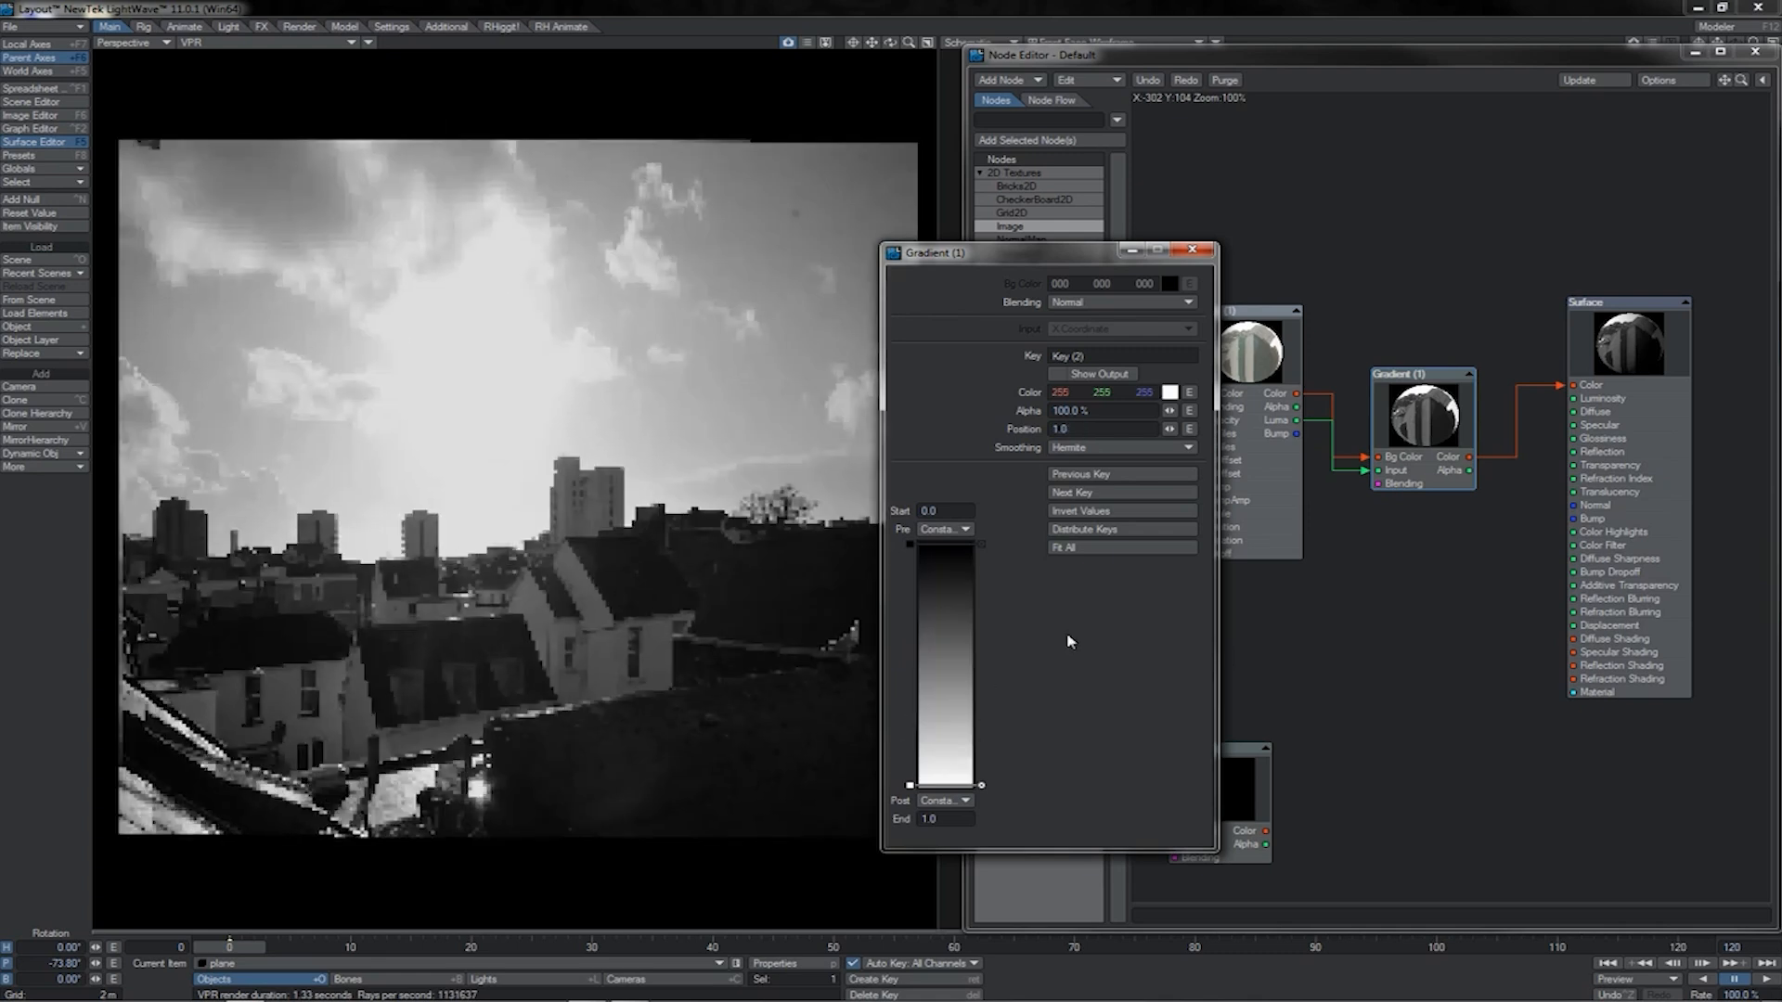
- Set the gradient's Blending to Multiply and try a third key moved to about position 0.71 before removing it
{"action": "left_click", "coordinate": [1096, 303]}
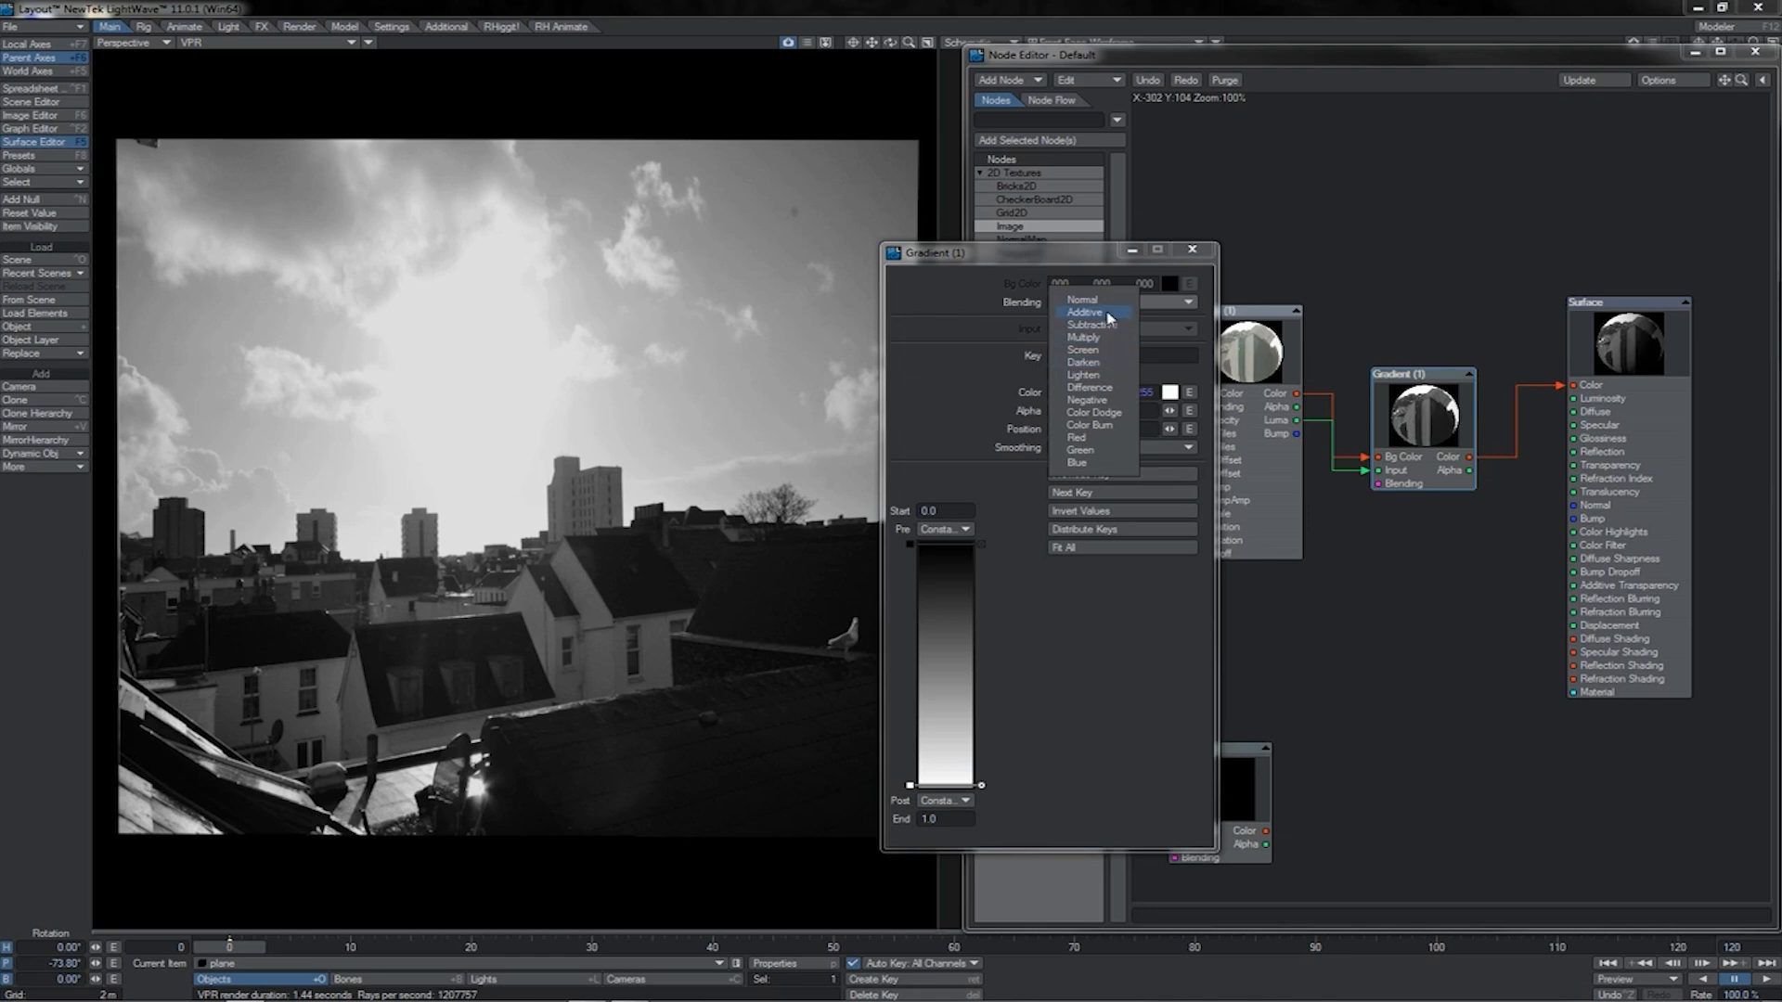
{"action": "left_click", "coordinate": [1111, 338]}
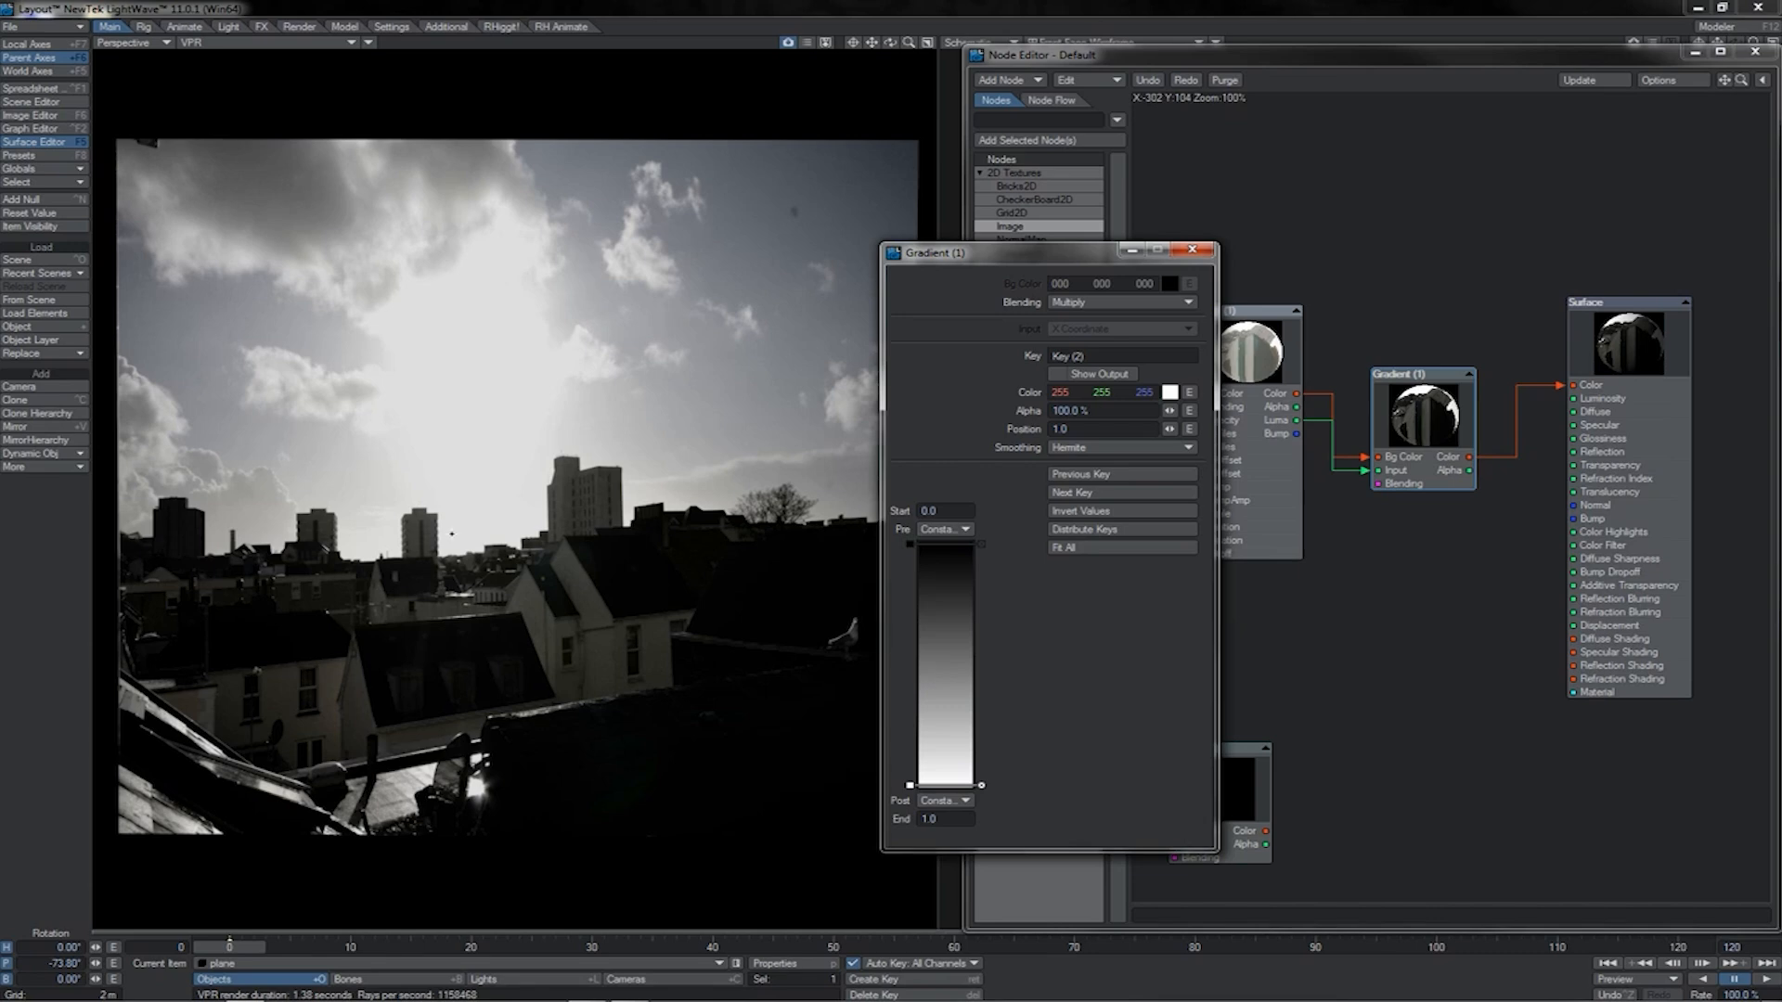
{"action": "left_click", "coordinate": [946, 674]}
{"action": "left_click_drag", "start_coordinate": [914, 681], "coordinate": [901, 720]}
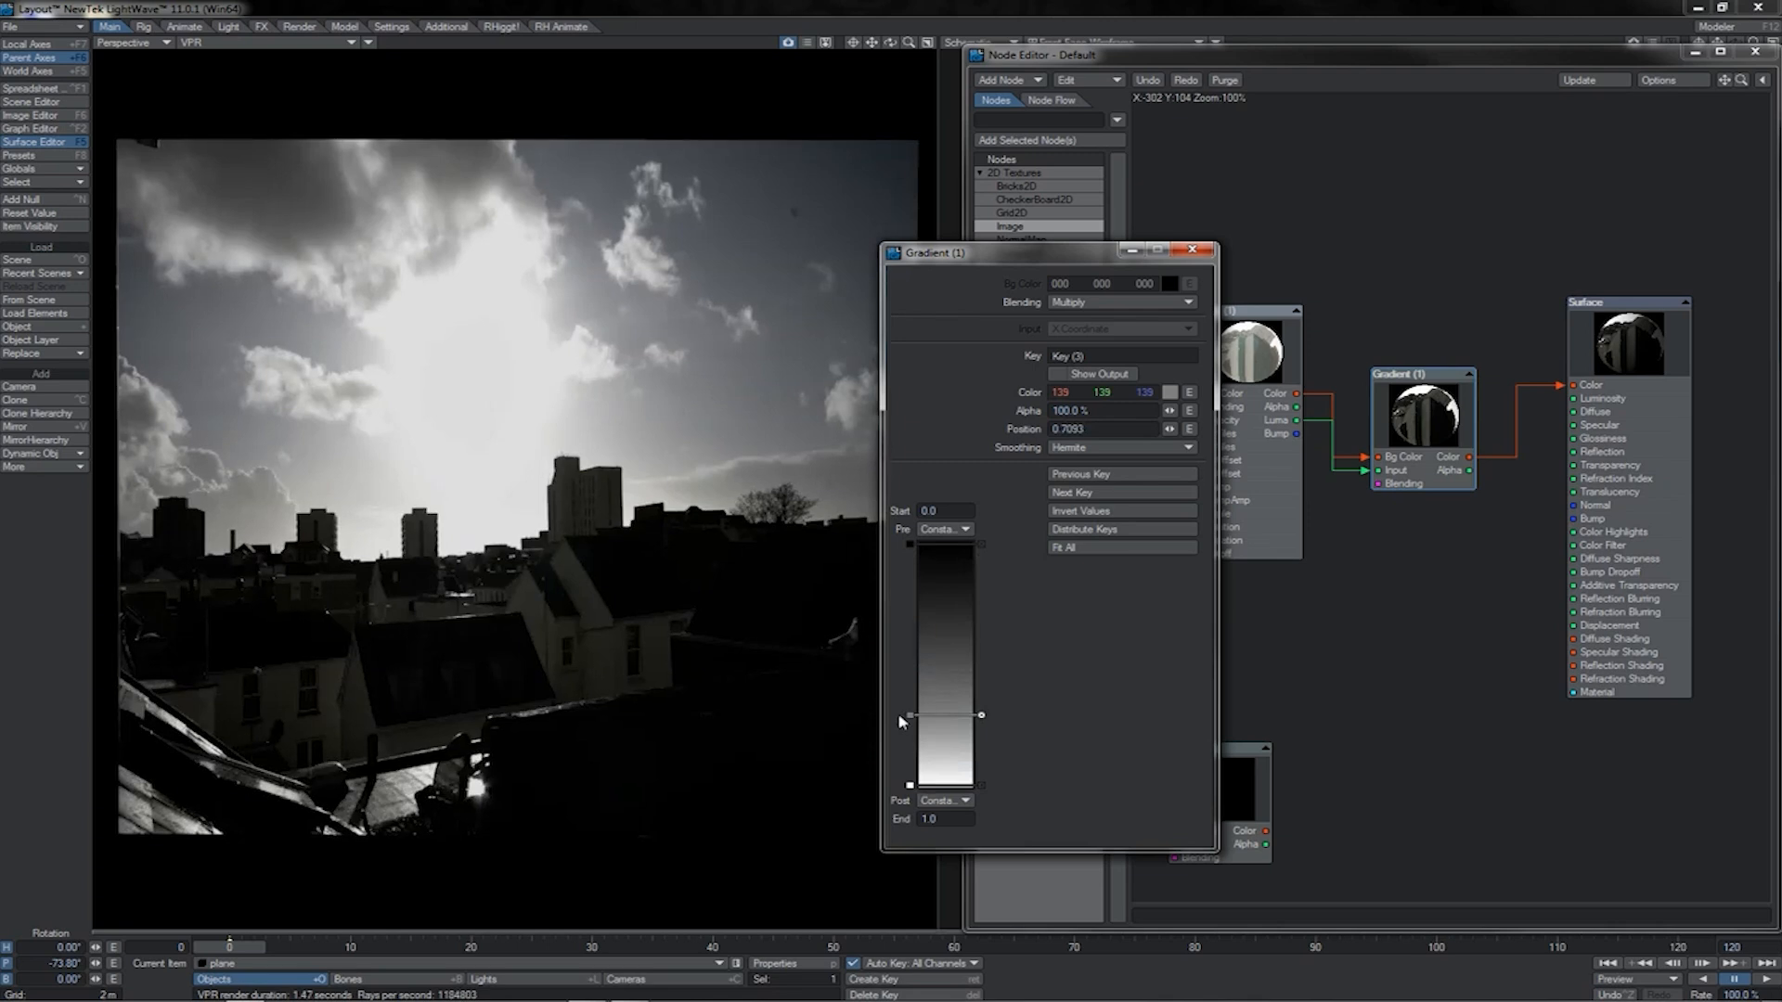
{"action": "left_click", "coordinate": [980, 715]}
- Change the first gradient key's color to white (255, 255, 255) and reopen the gradient's settings
{"action": "left_click", "coordinate": [911, 544]}
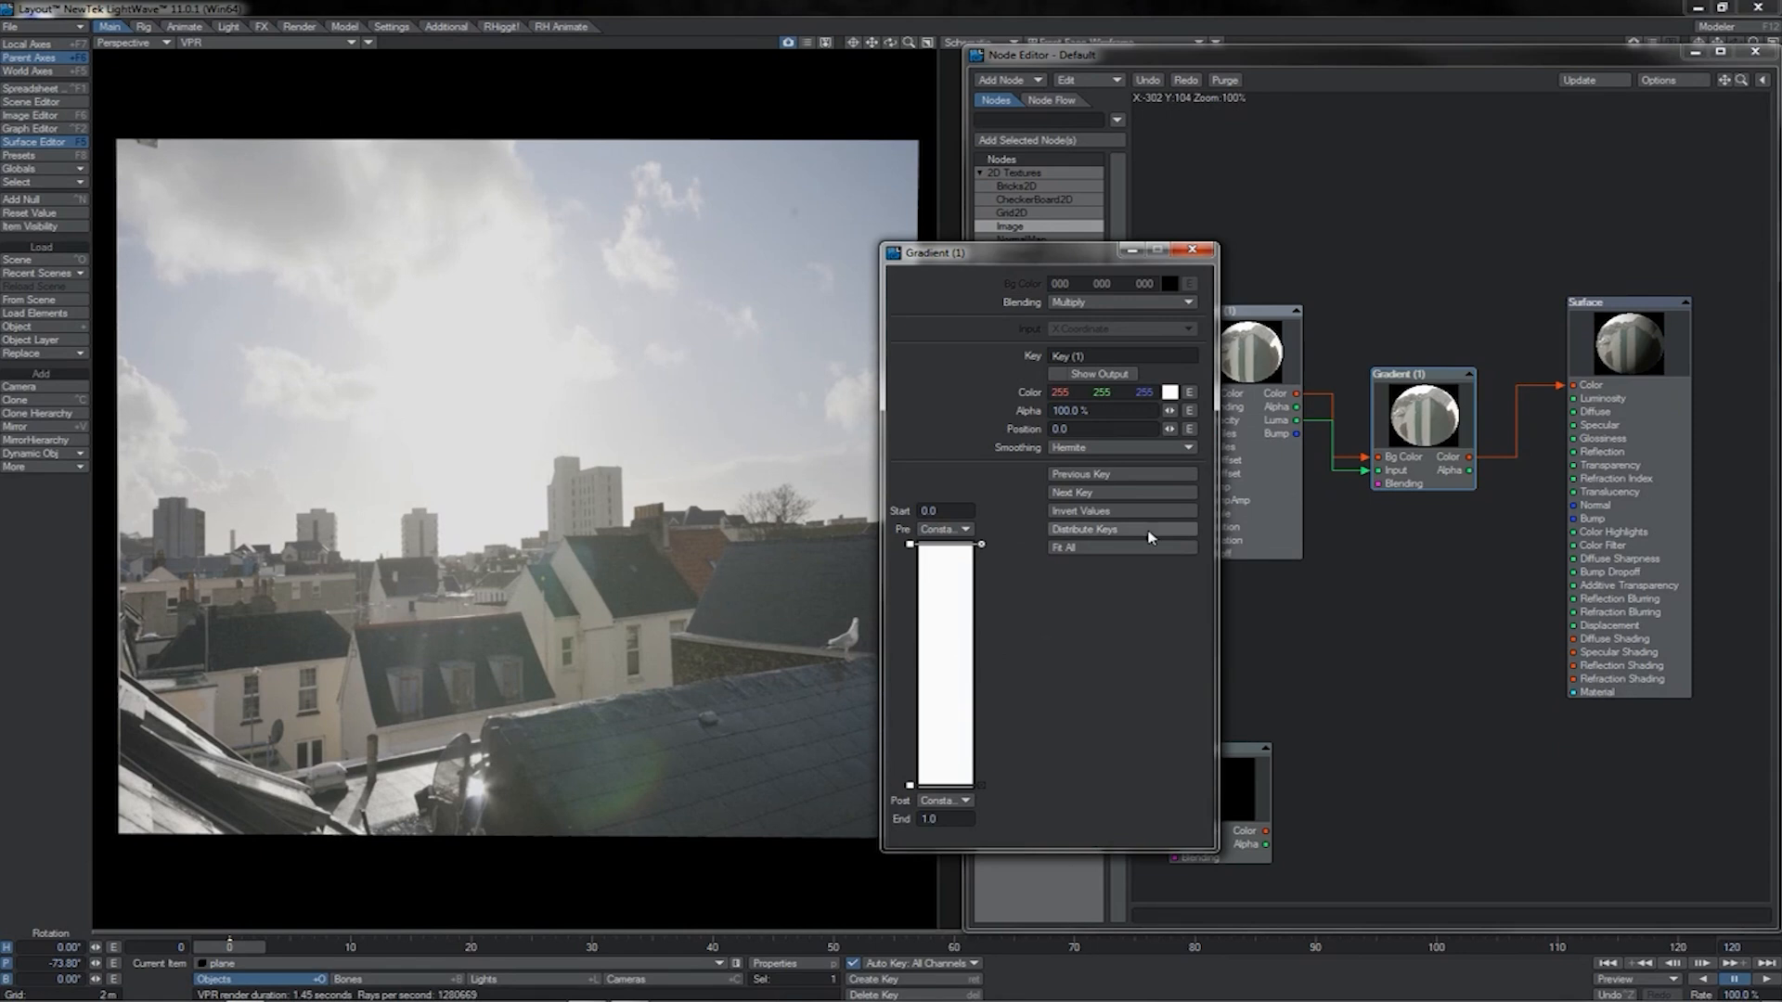
{"action": "left_click", "coordinate": [1494, 396]}
{"action": "double_click", "coordinate": [1419, 413]}
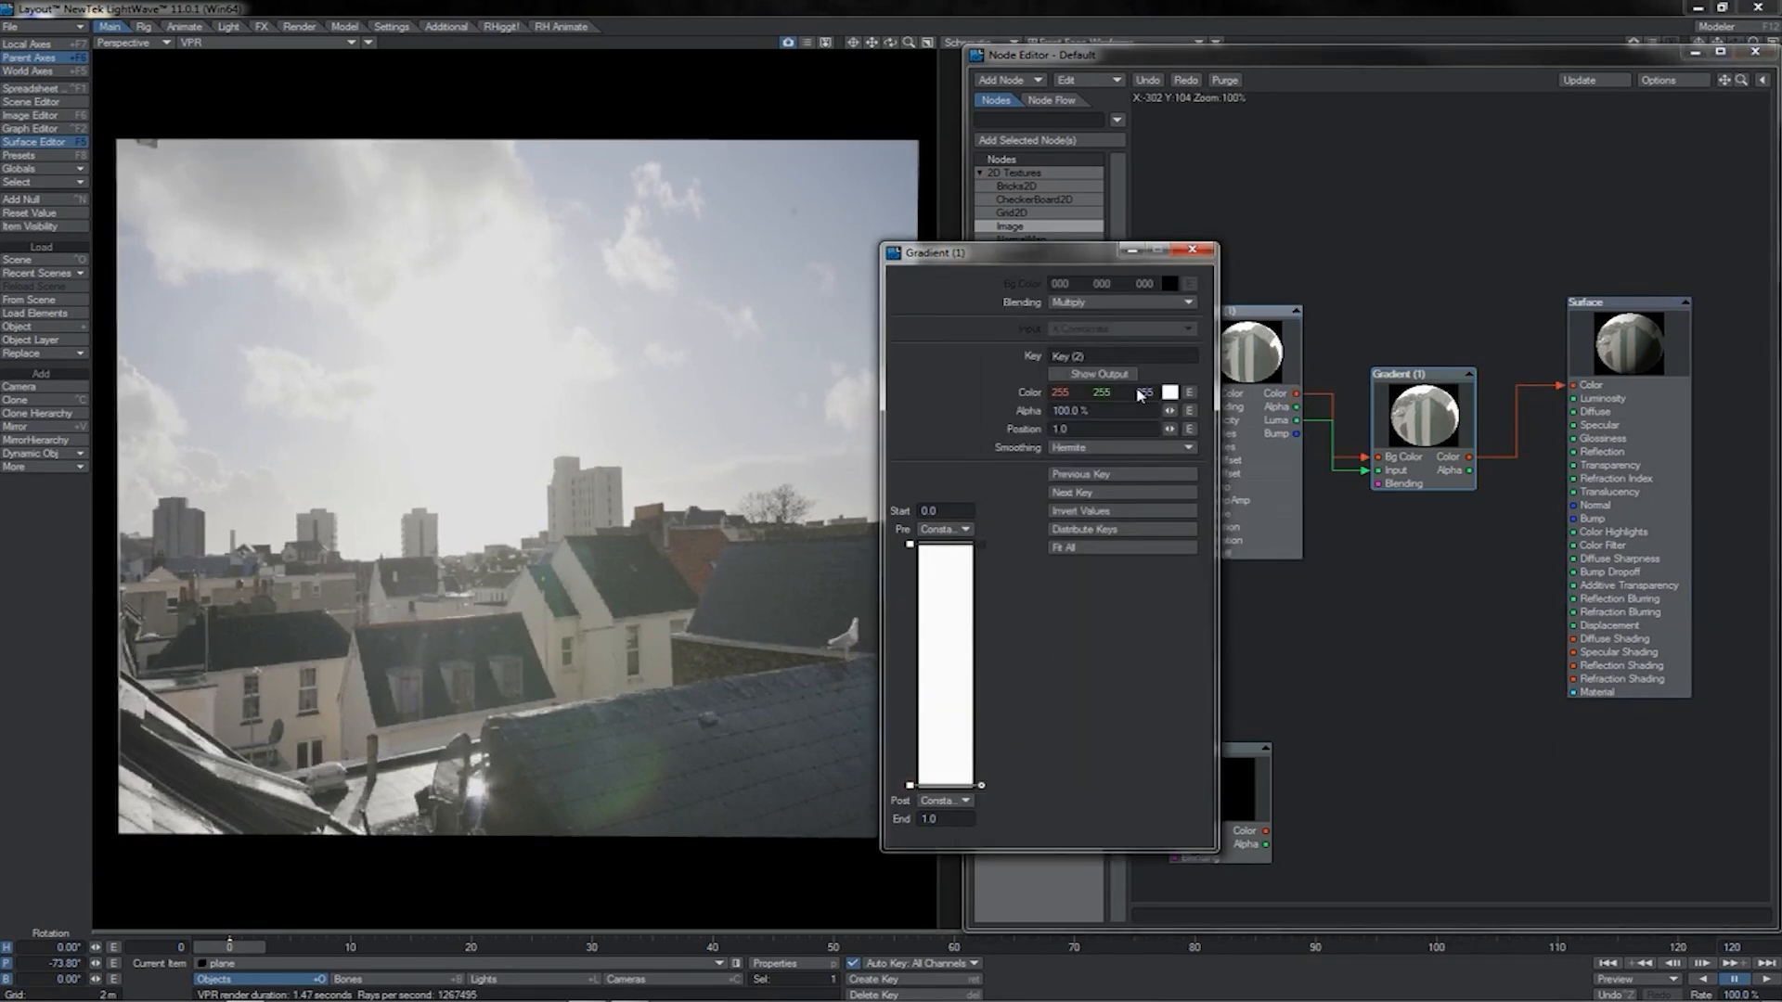
- Switch the last key's color to HSV and lower its Value to about 197
{"action": "right_click", "coordinate": [1139, 392]}
{"action": "left_click_drag", "start_coordinate": [1149, 399], "coordinate": [1096, 398]}
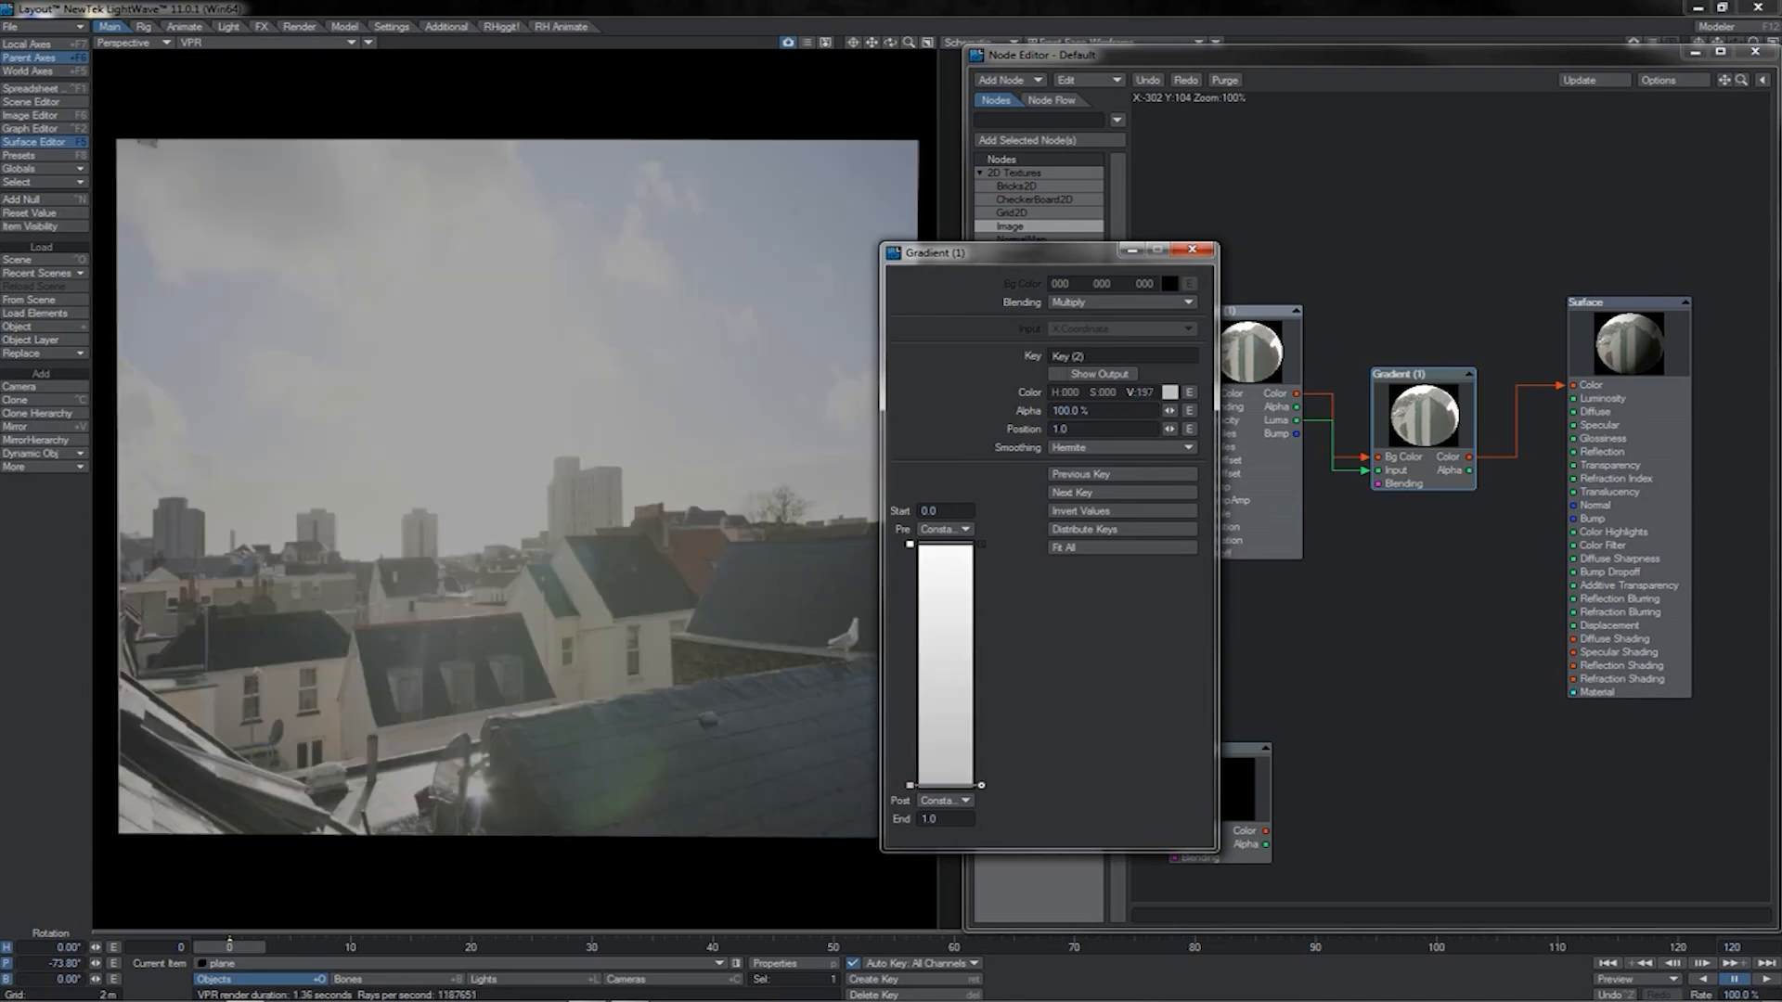
{"action": "left_click_drag", "start_coordinate": [1141, 394], "coordinate": [1062, 394]}
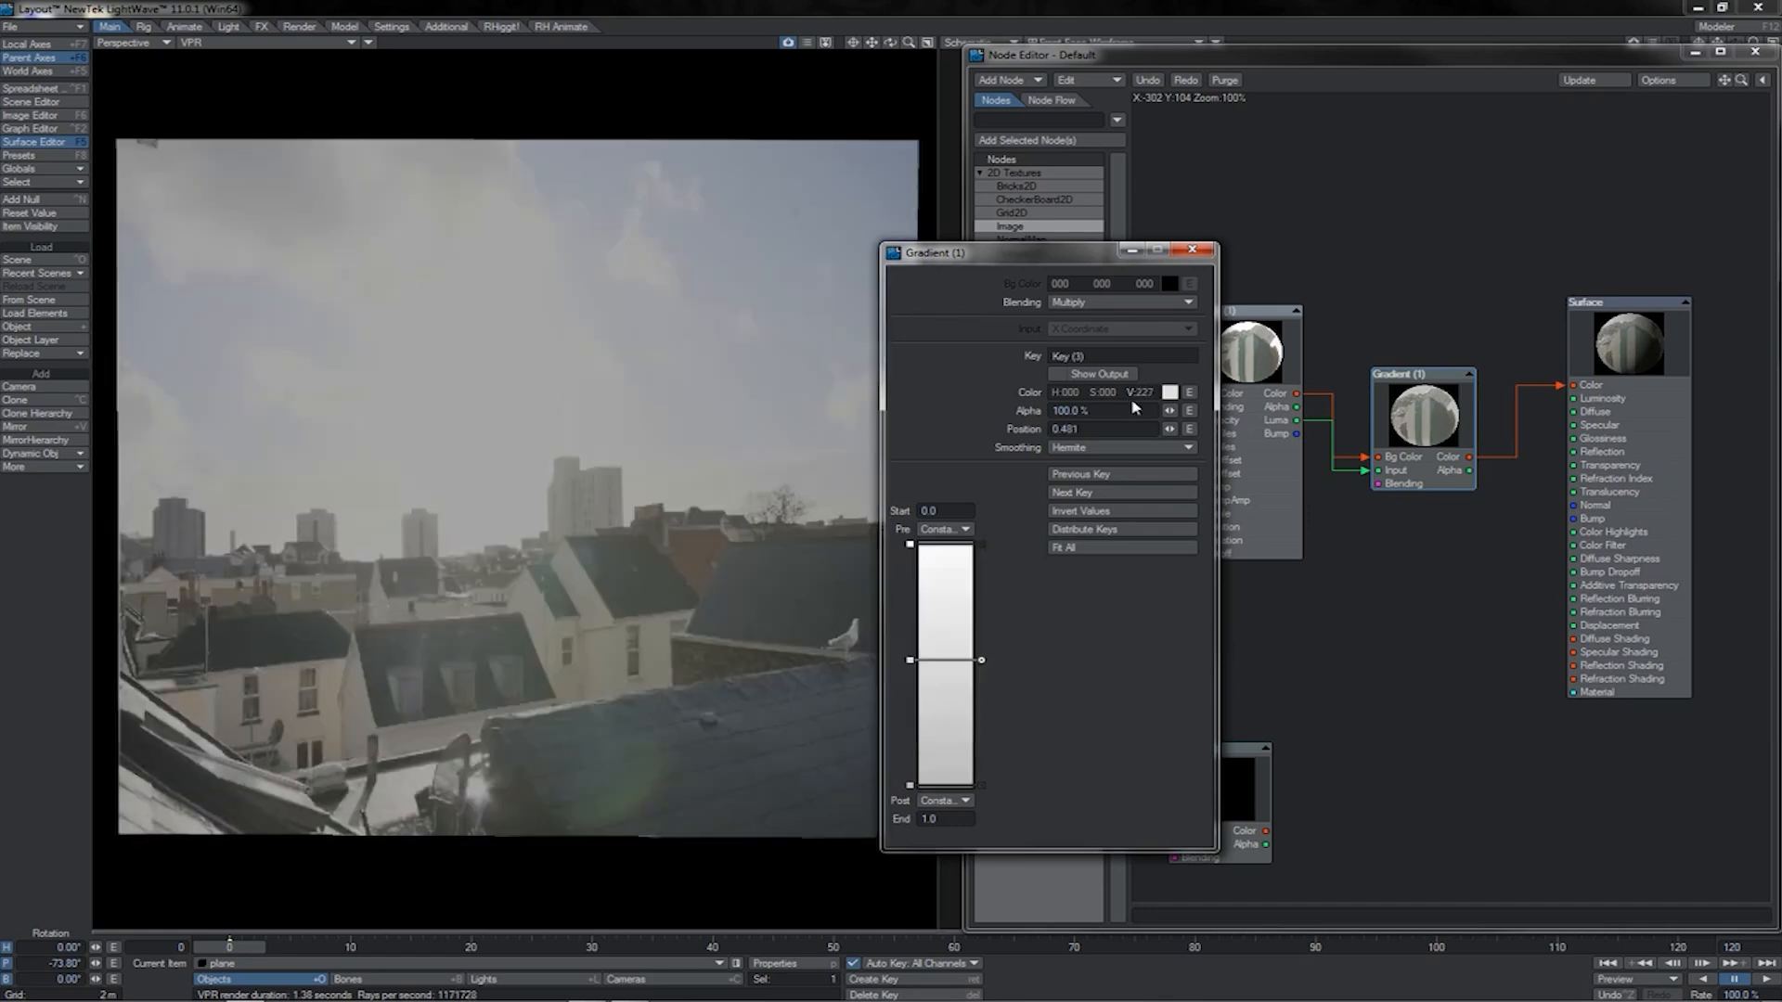
- Try a third key at about position 0.48 with its Value lowered to about 134, move it along the ramp and remove it
{"action": "left_click_drag", "start_coordinate": [1145, 396], "coordinate": [1058, 396]}
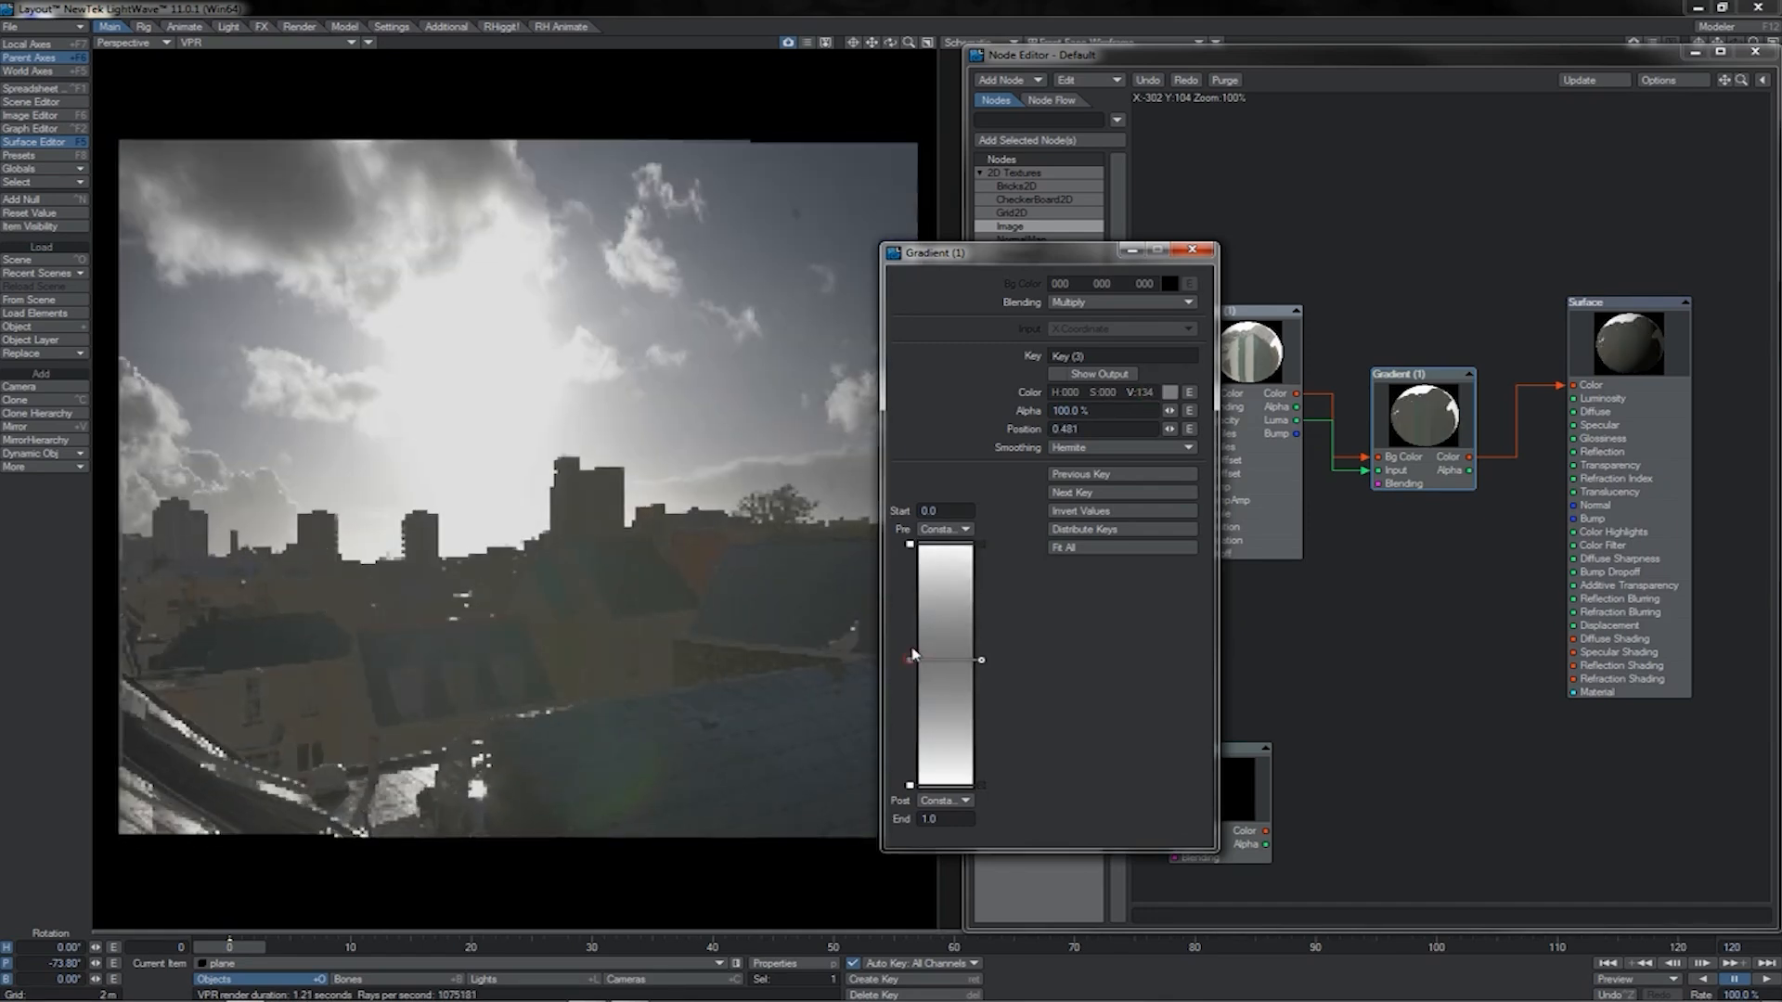
{"action": "left_click", "coordinate": [912, 606]}
{"action": "left_click_drag", "start_coordinate": [914, 676], "coordinate": [912, 714]}
{"action": "left_click", "coordinate": [981, 713]}
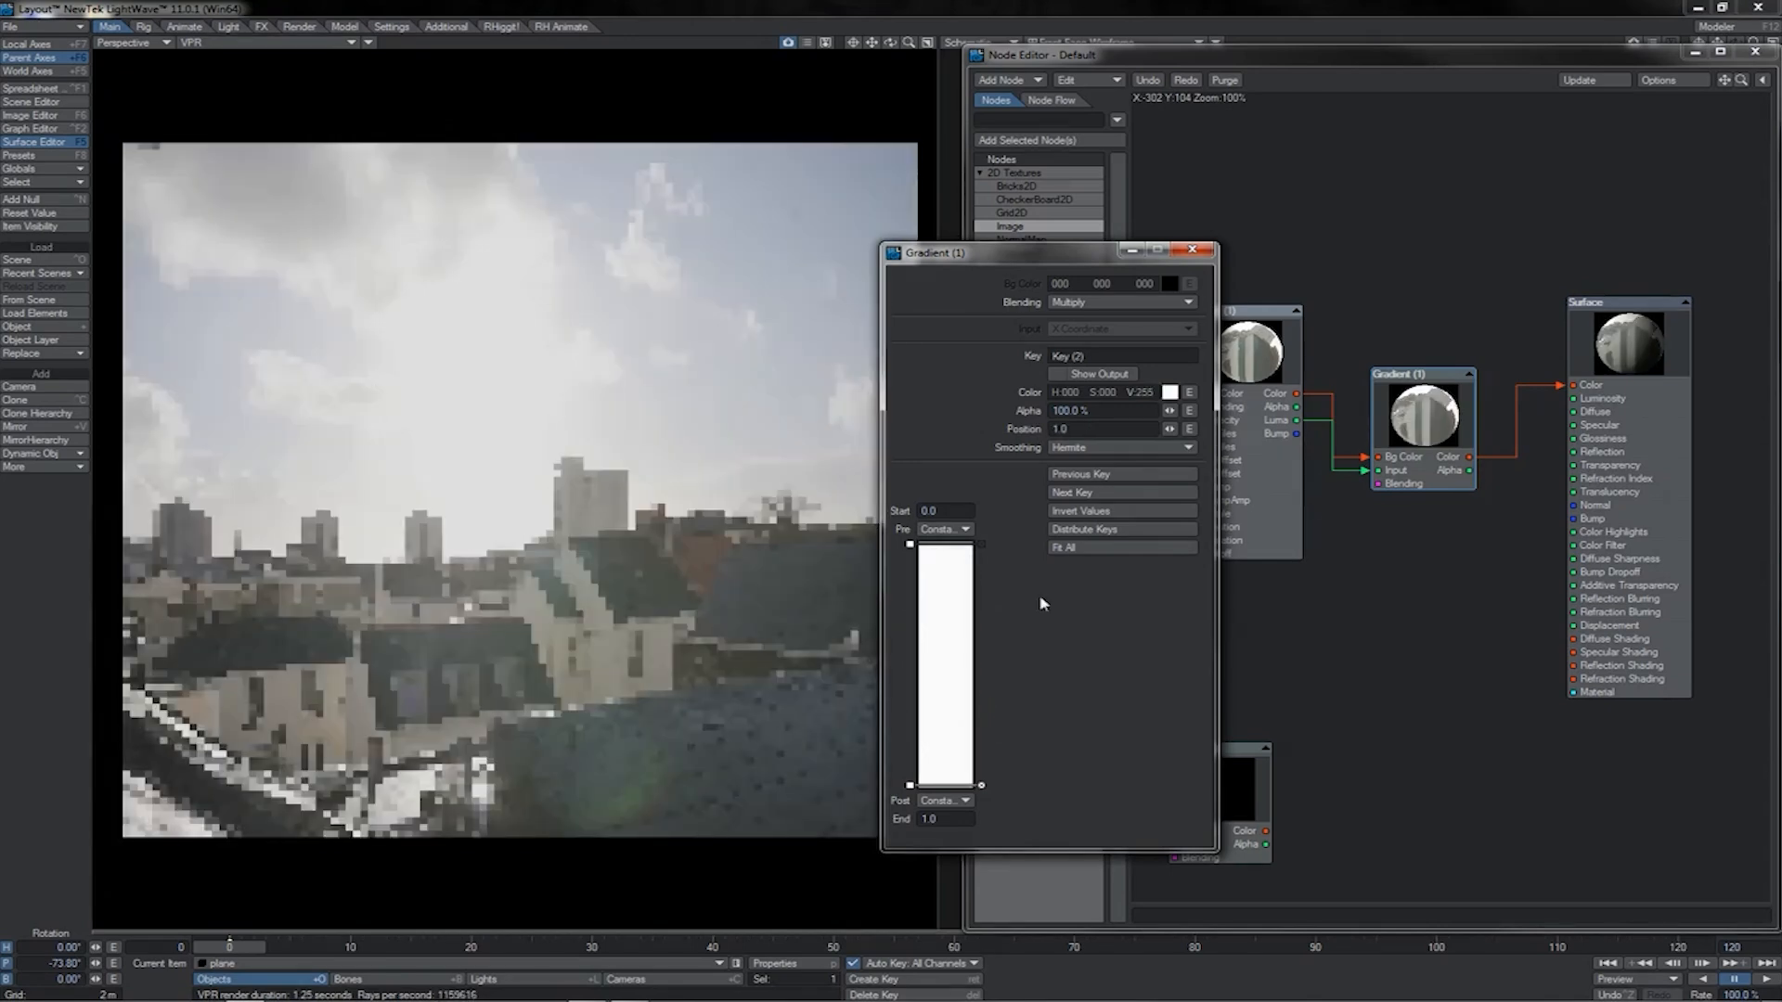
- Set the gradient's Blending to Darken and lower the last key's Value to about 178
{"action": "left_click", "coordinate": [1121, 302]}
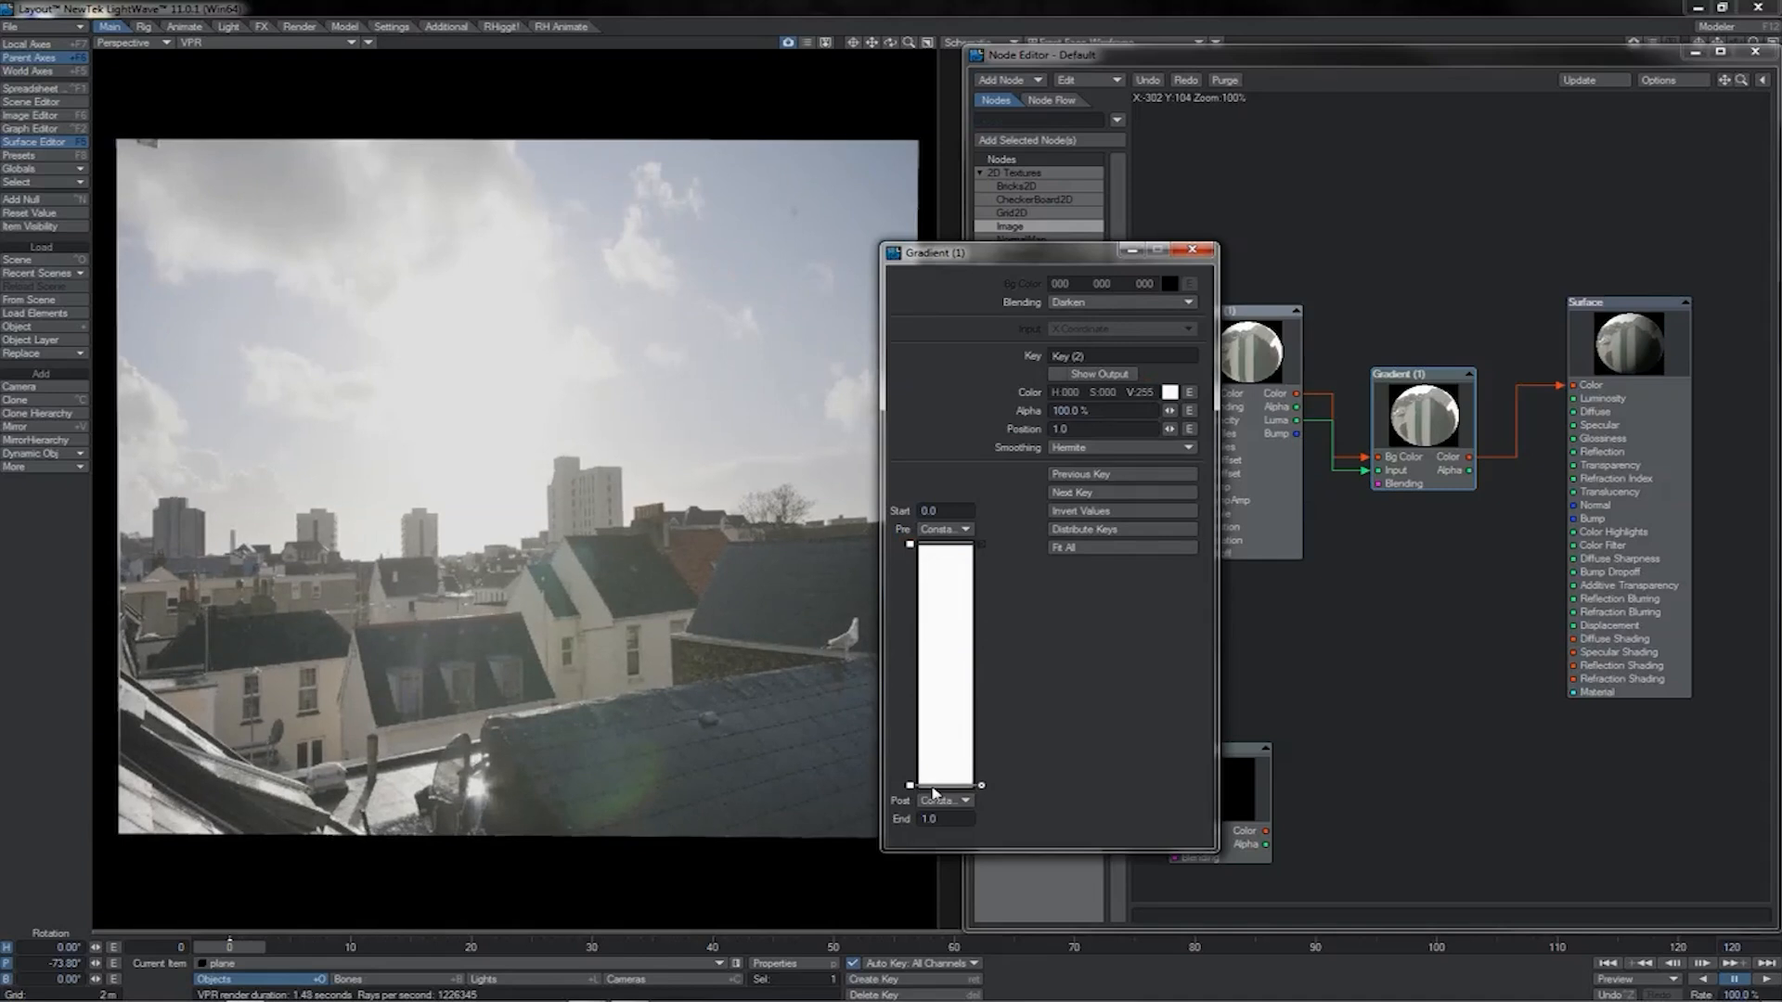
{"action": "left_click_drag", "start_coordinate": [1147, 397], "coordinate": [1113, 397]}
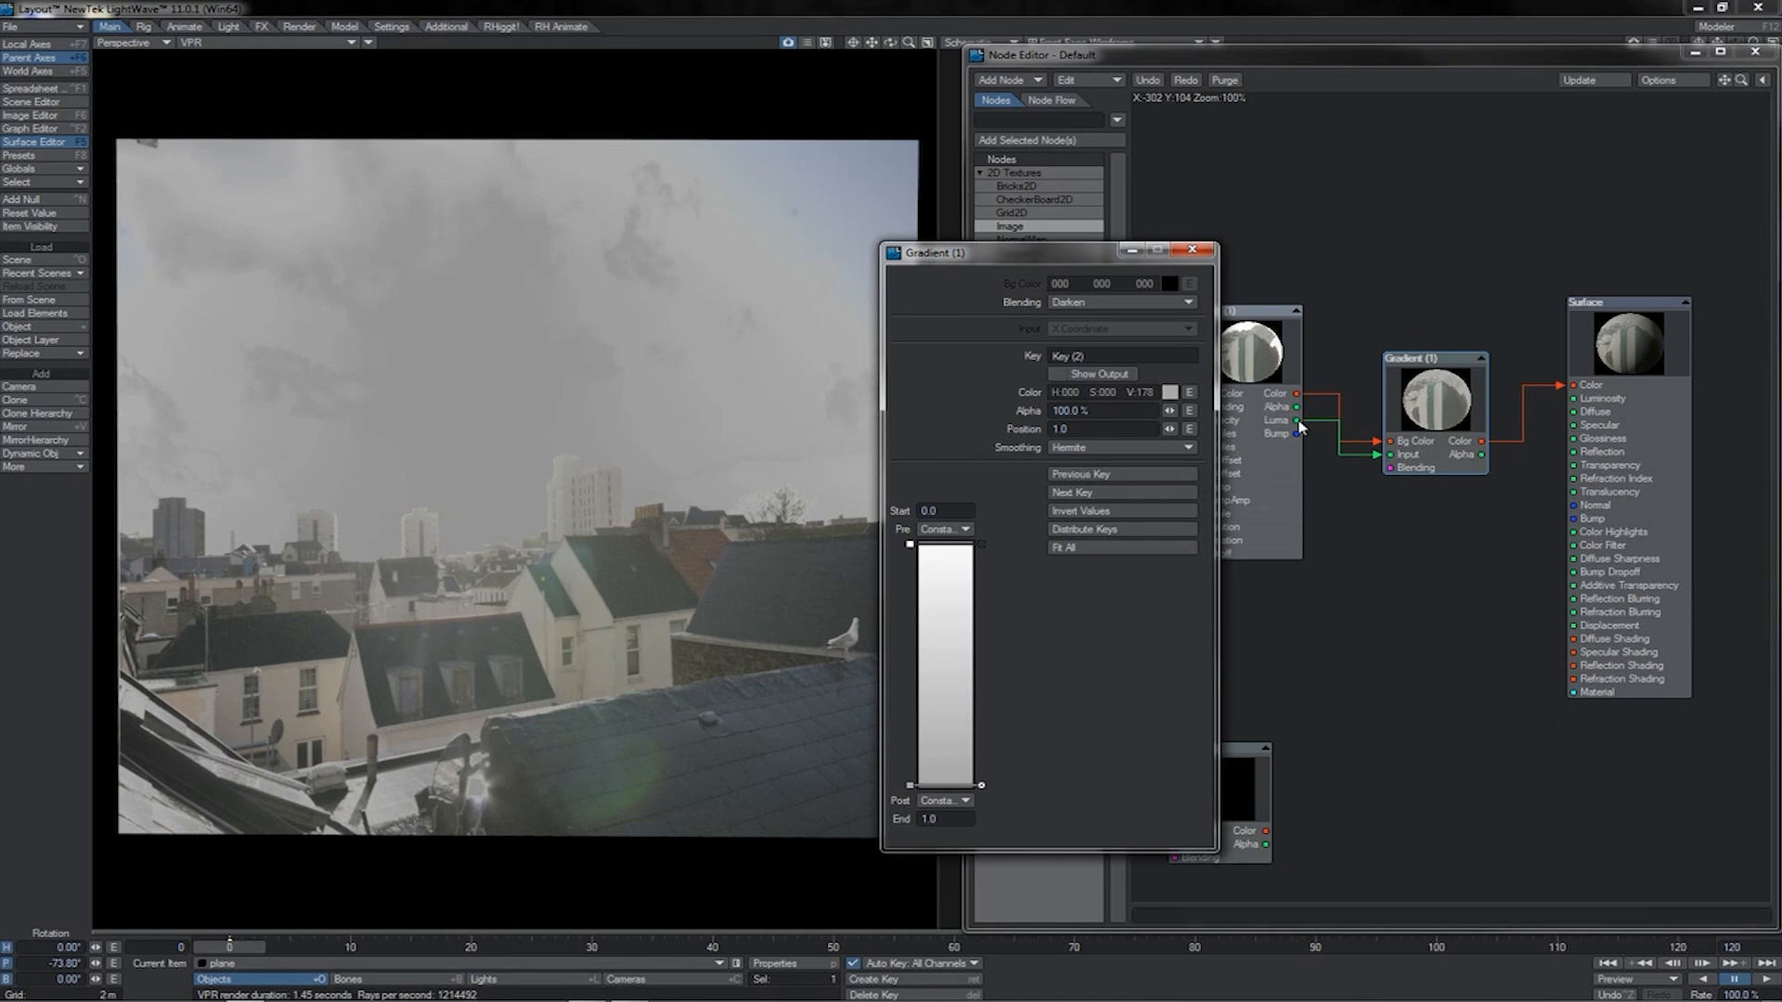
- Rearrange the Image and Gradient nodes so they line up in a row with the Surface node
{"action": "left_click_drag", "start_coordinate": [1298, 426], "coordinate": [1357, 510]}
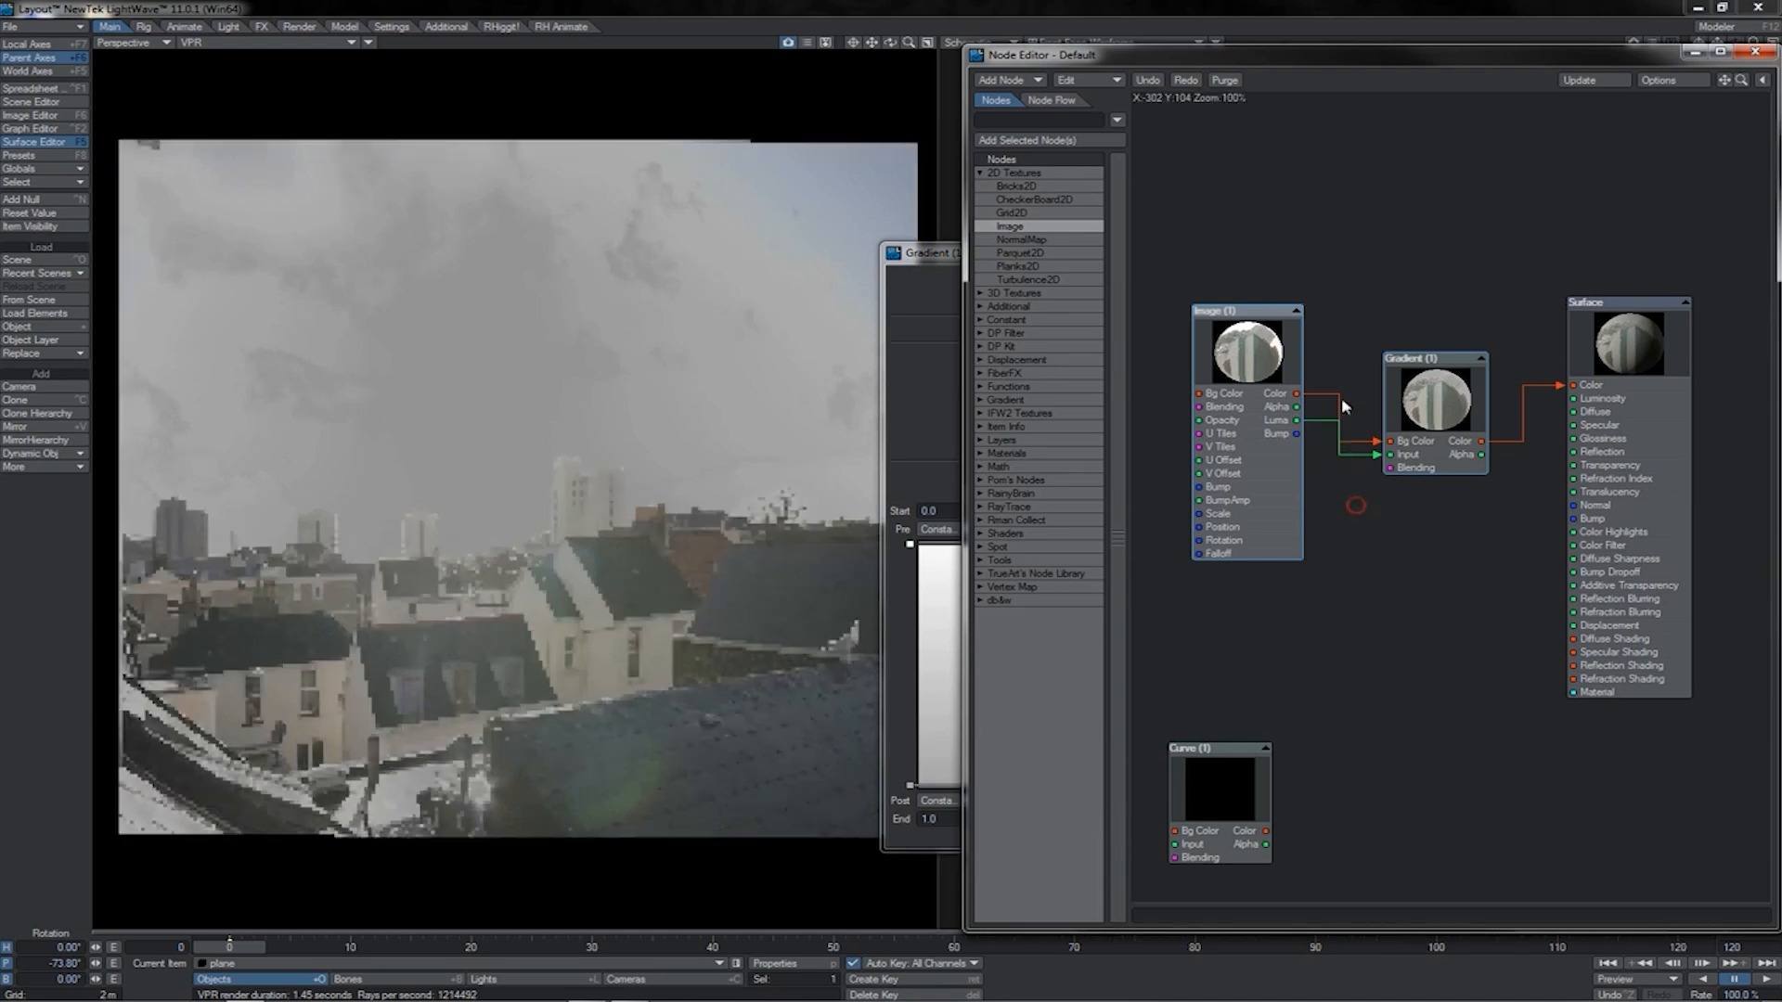
{"action": "left_click_drag", "start_coordinate": [1289, 366], "coordinate": [1263, 366]}
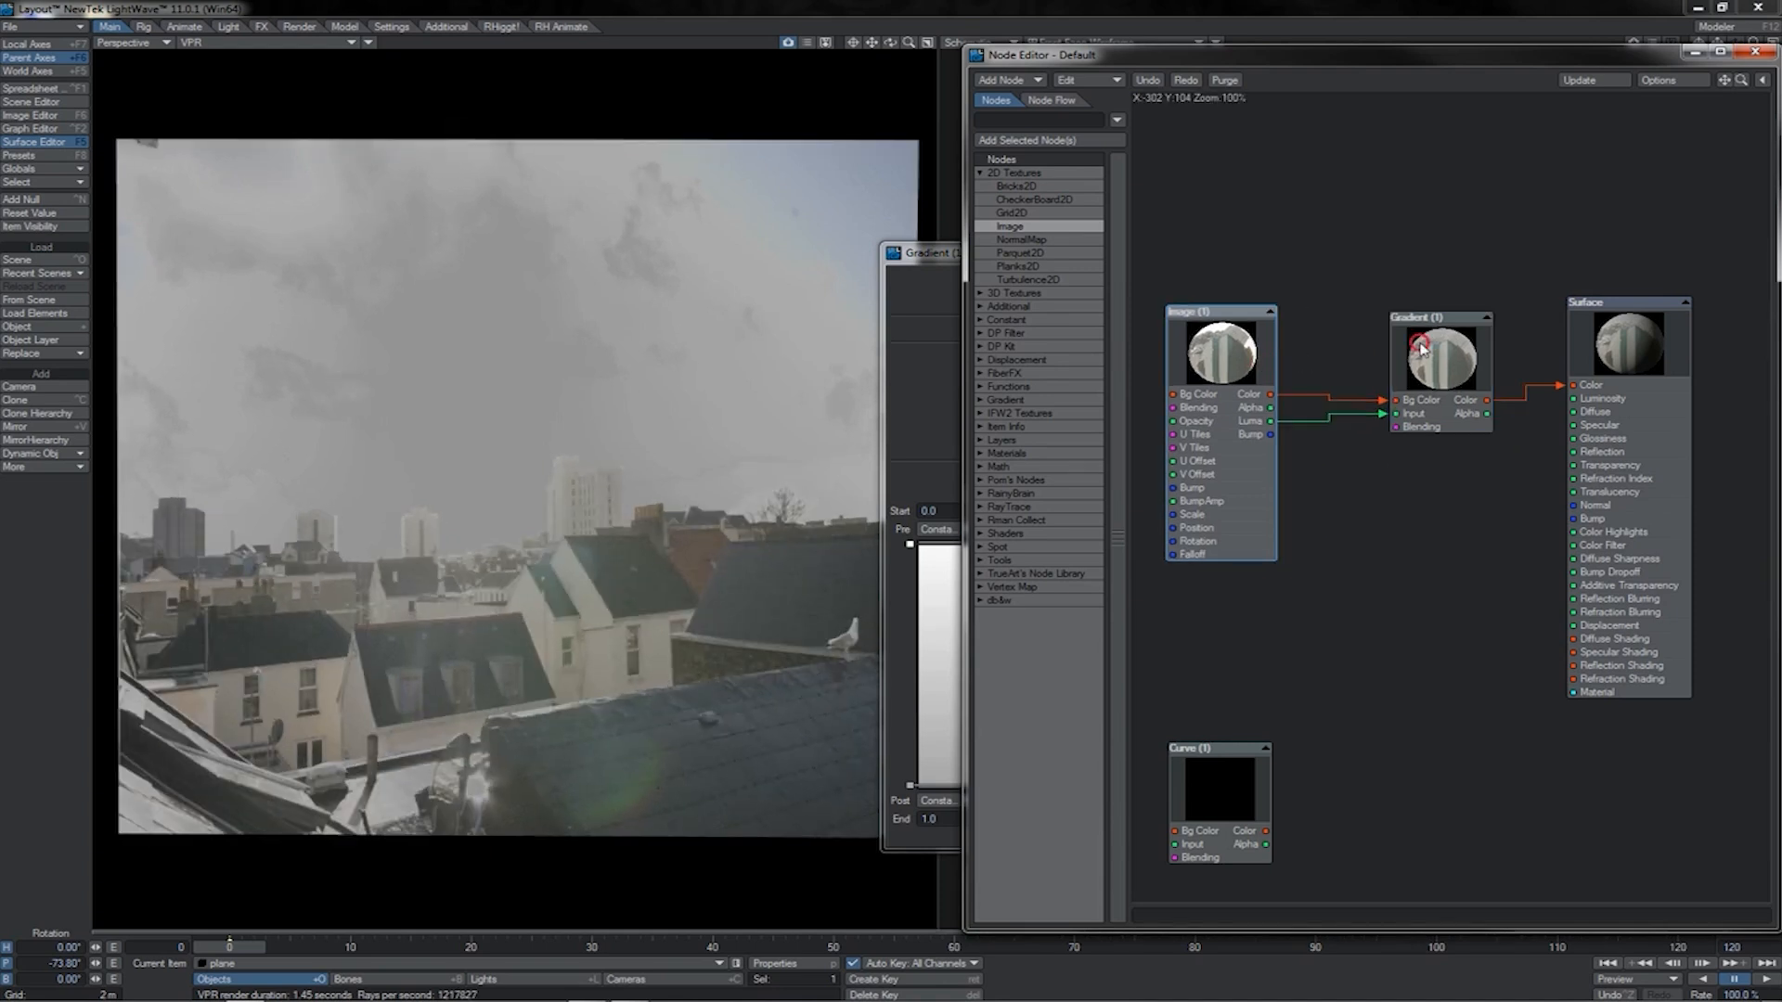
{"action": "left_click_drag", "start_coordinate": [1411, 339], "coordinate": [1366, 353]}
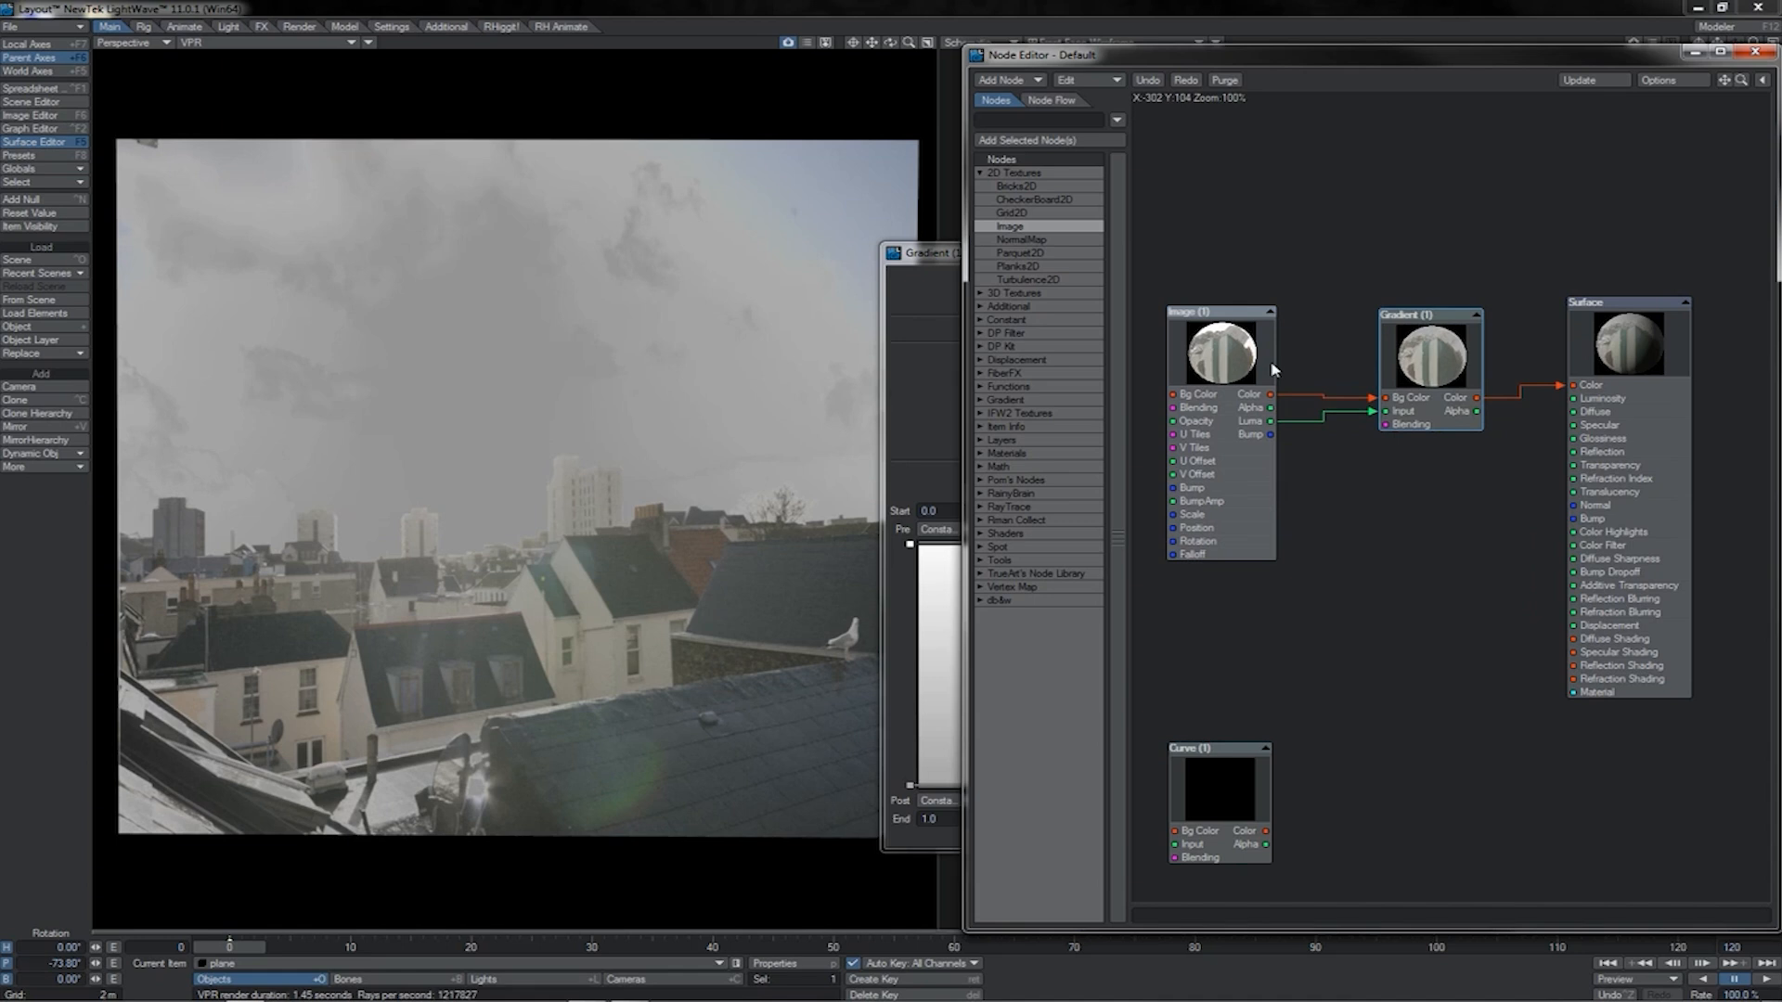
{"action": "left_click_drag", "start_coordinate": [1235, 360], "coordinate": [1230, 353]}
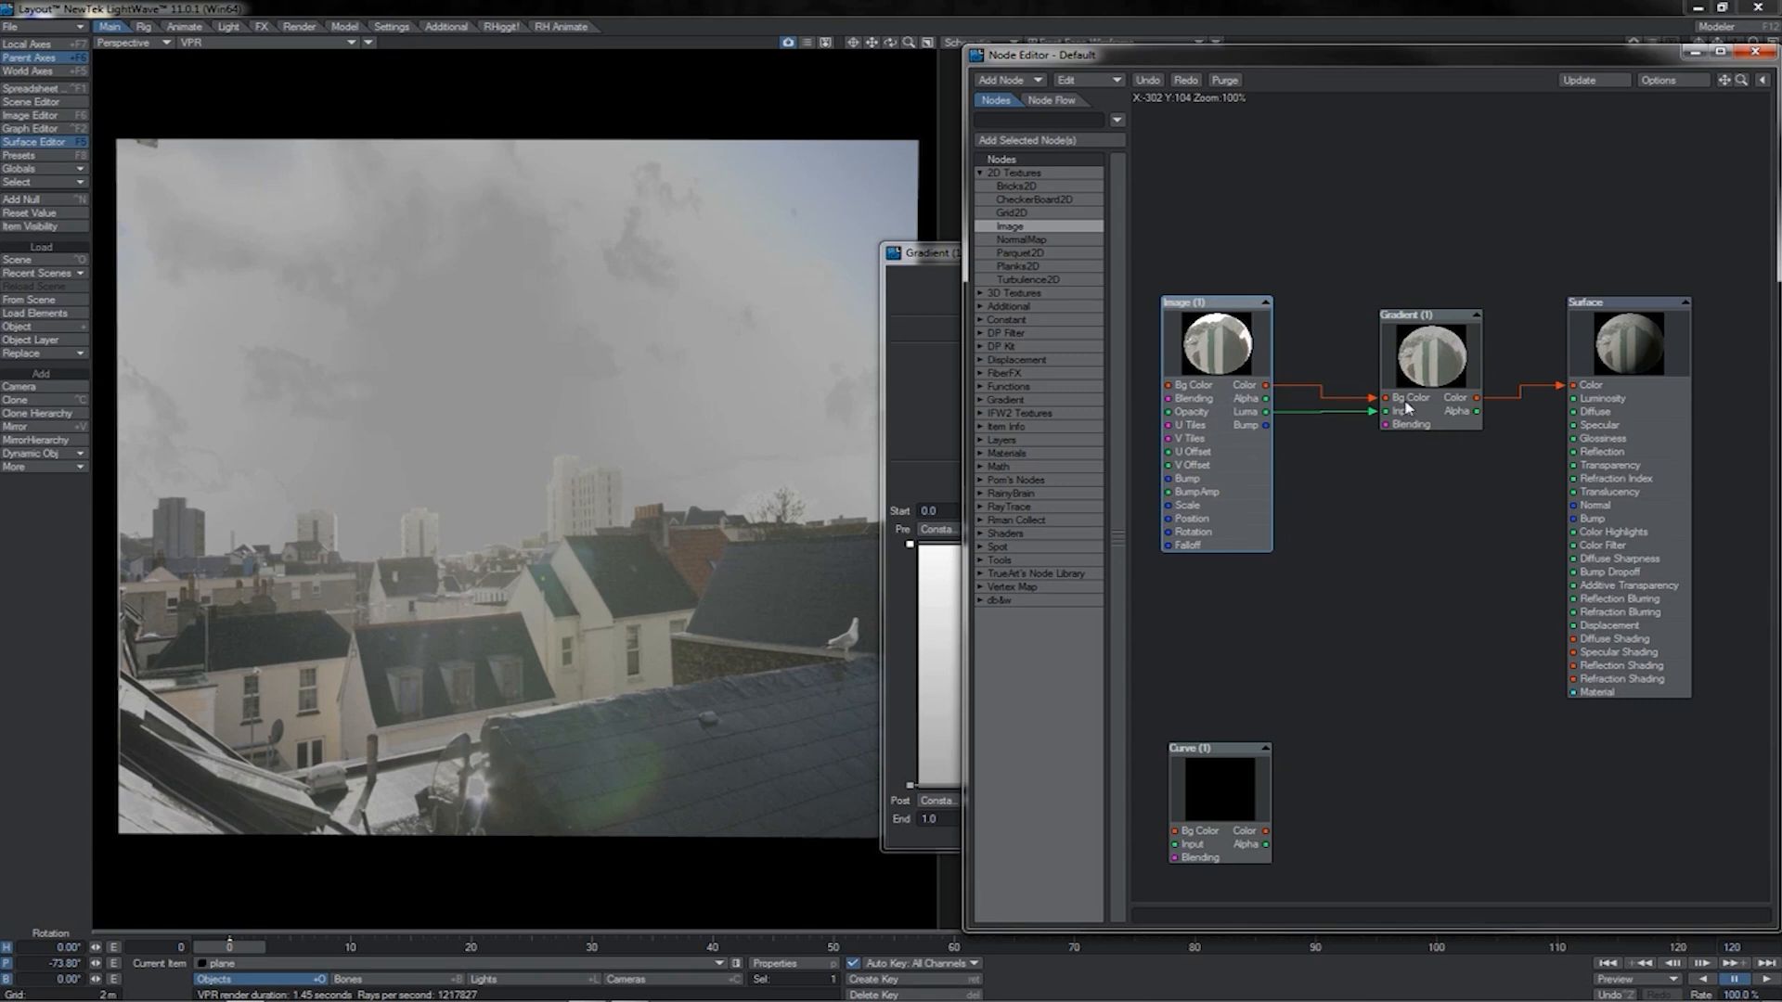
{"action": "left_click_drag", "start_coordinate": [1411, 361], "coordinate": [1401, 363]}
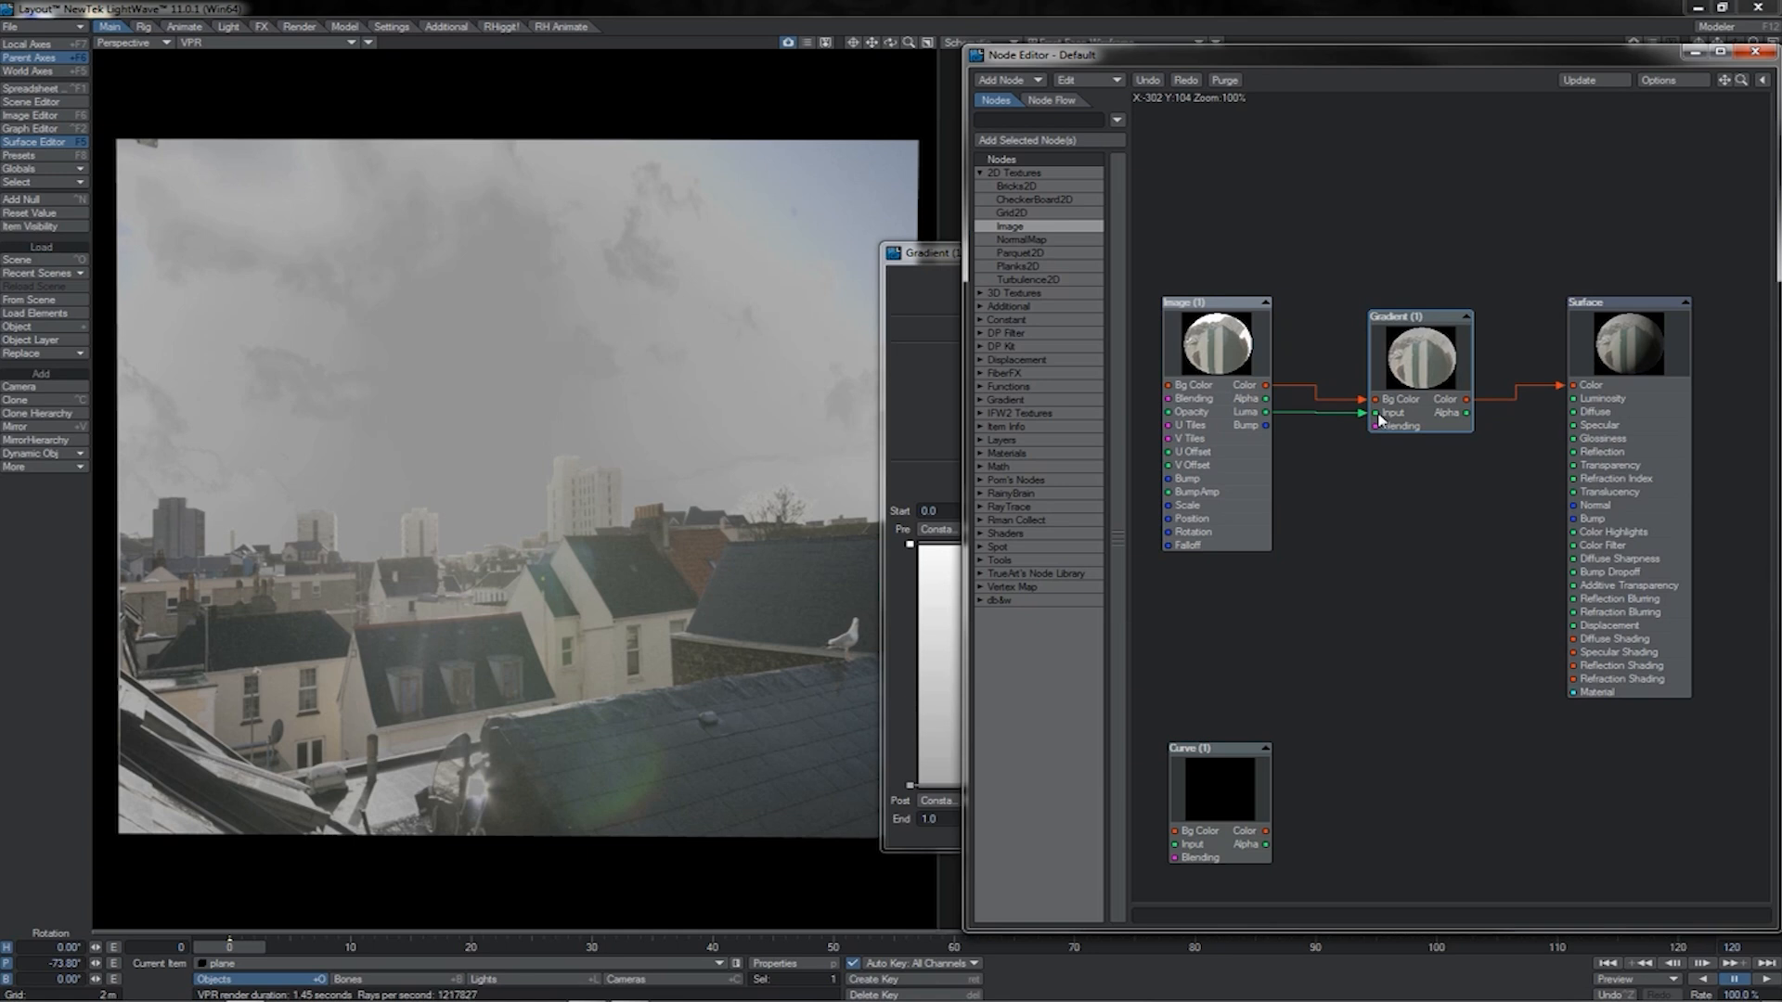
- Delete the Image node and set the gradient's Input to Z Coordinate
{"action": "left_click", "coordinate": [1206, 376]}
{"action": "key", "text": "Delete"}
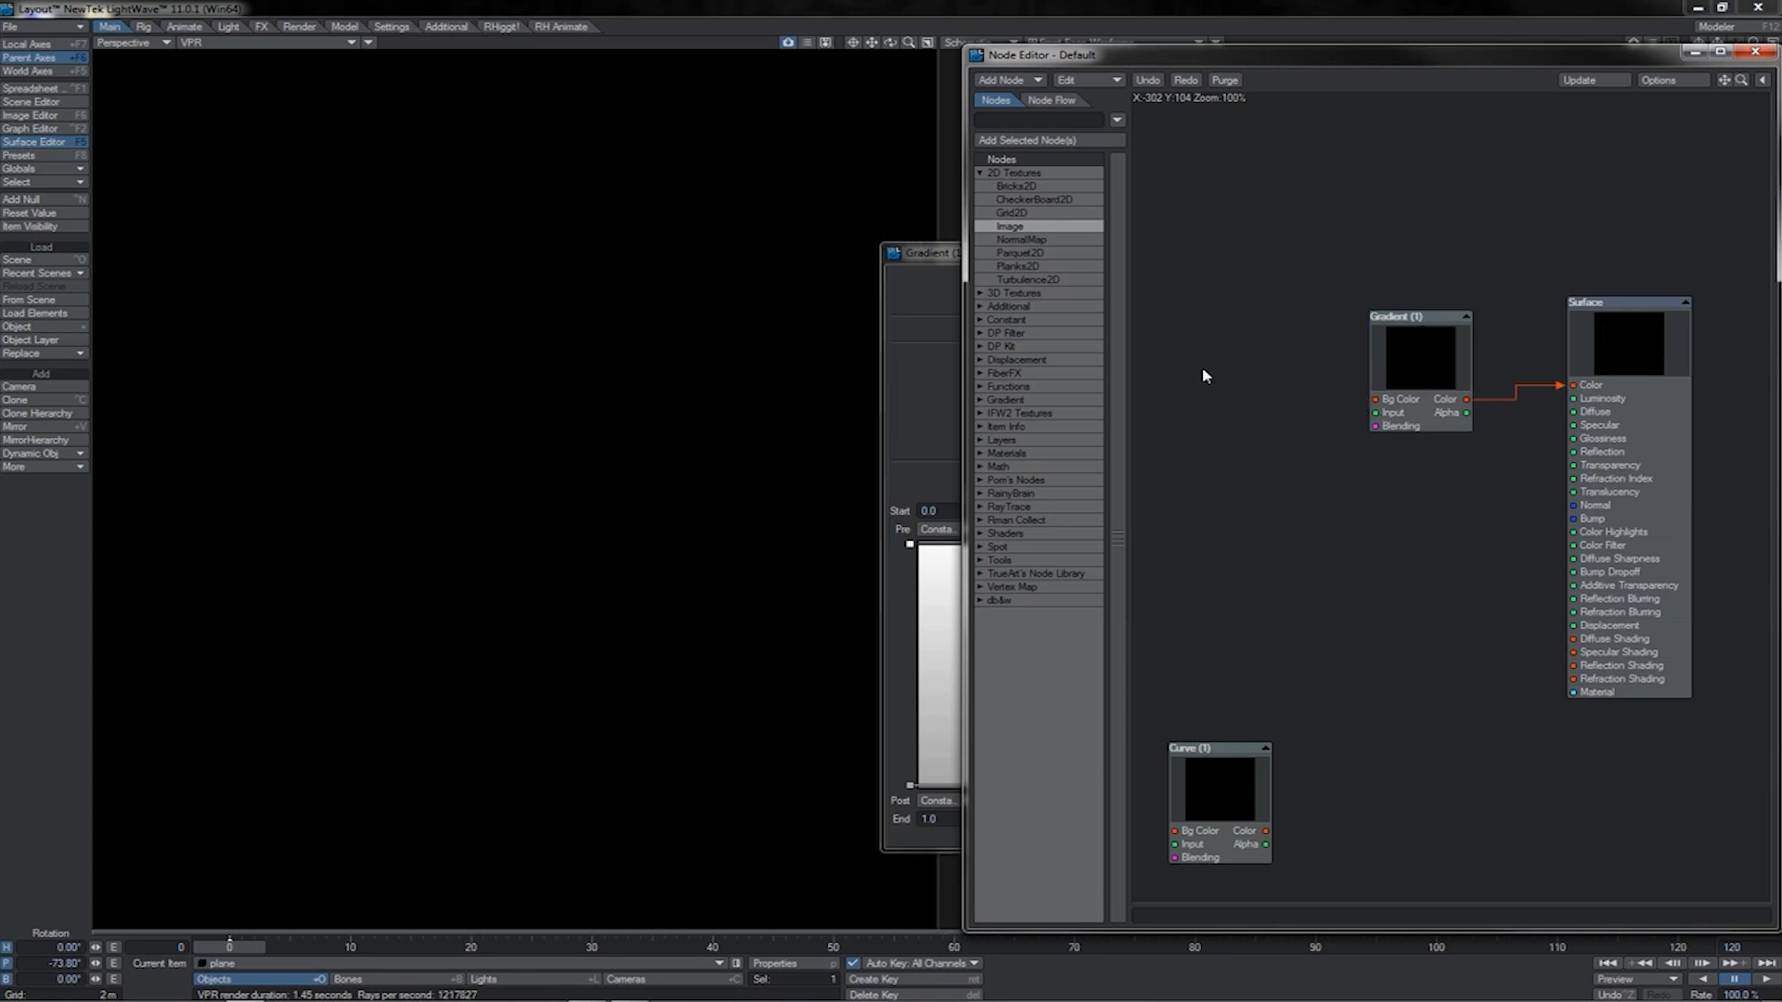
{"action": "left_click_drag", "start_coordinate": [928, 253], "coordinate": [642, 214]}
{"action": "left_click", "coordinate": [840, 290]}
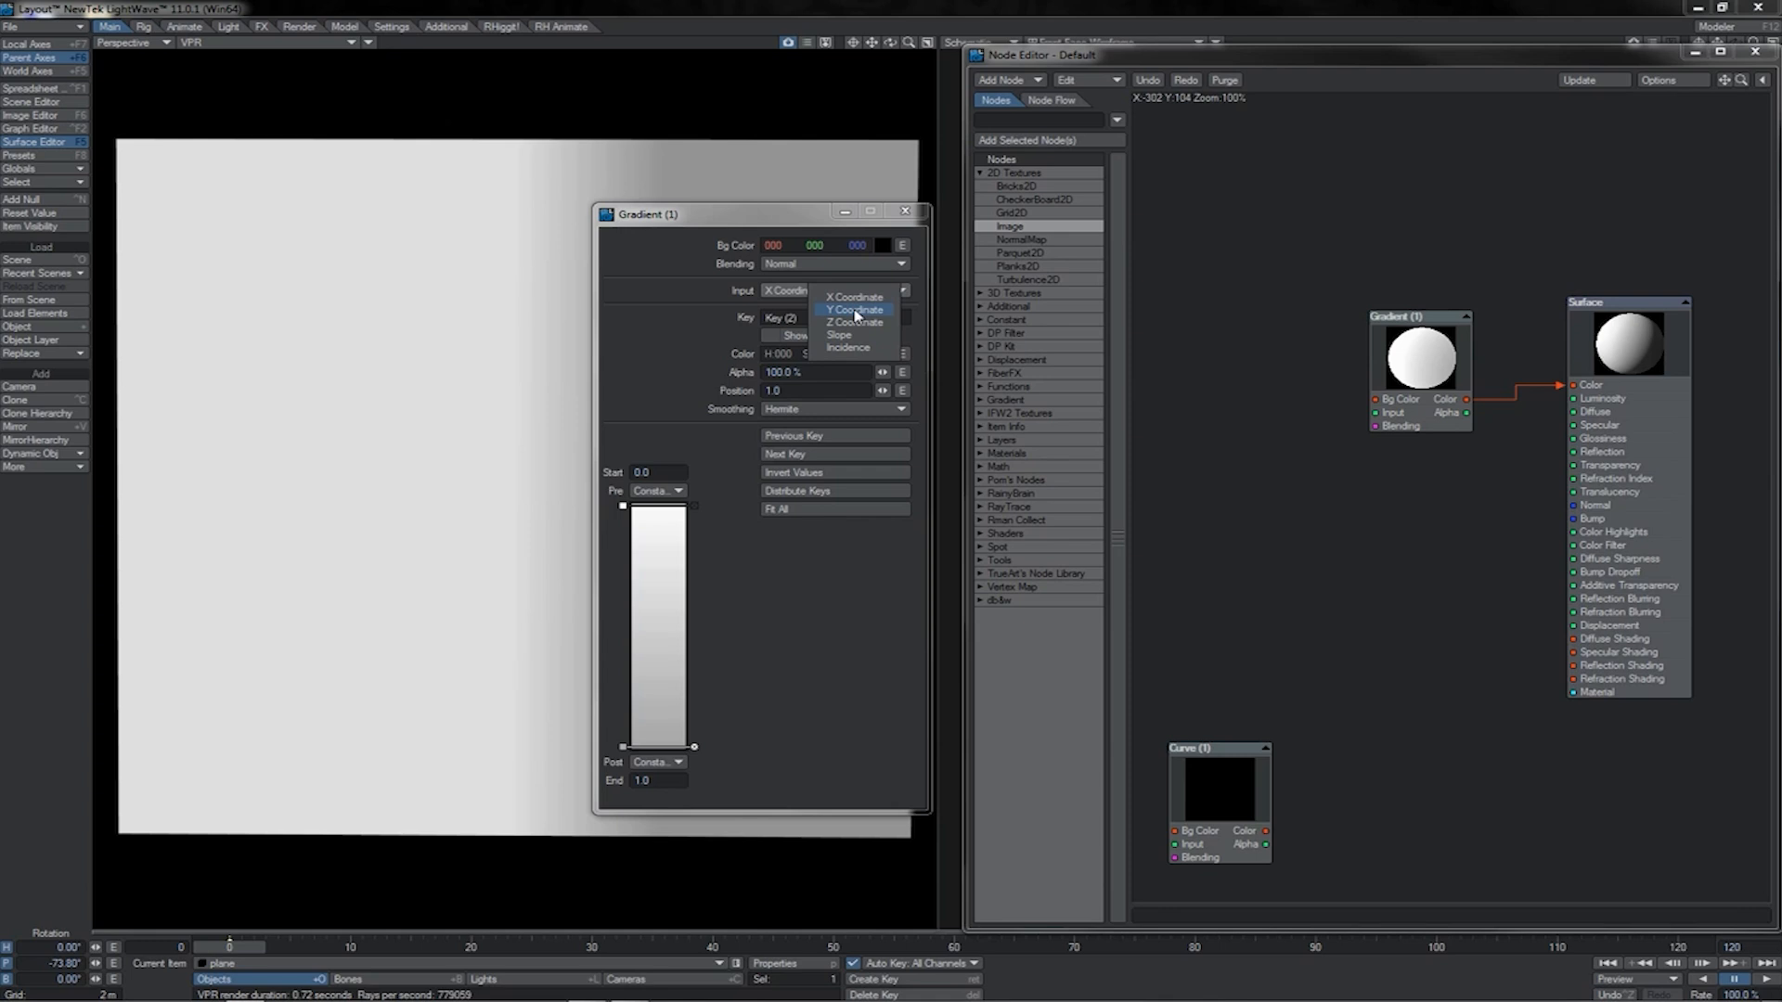
{"action": "left_click", "coordinate": [855, 322]}
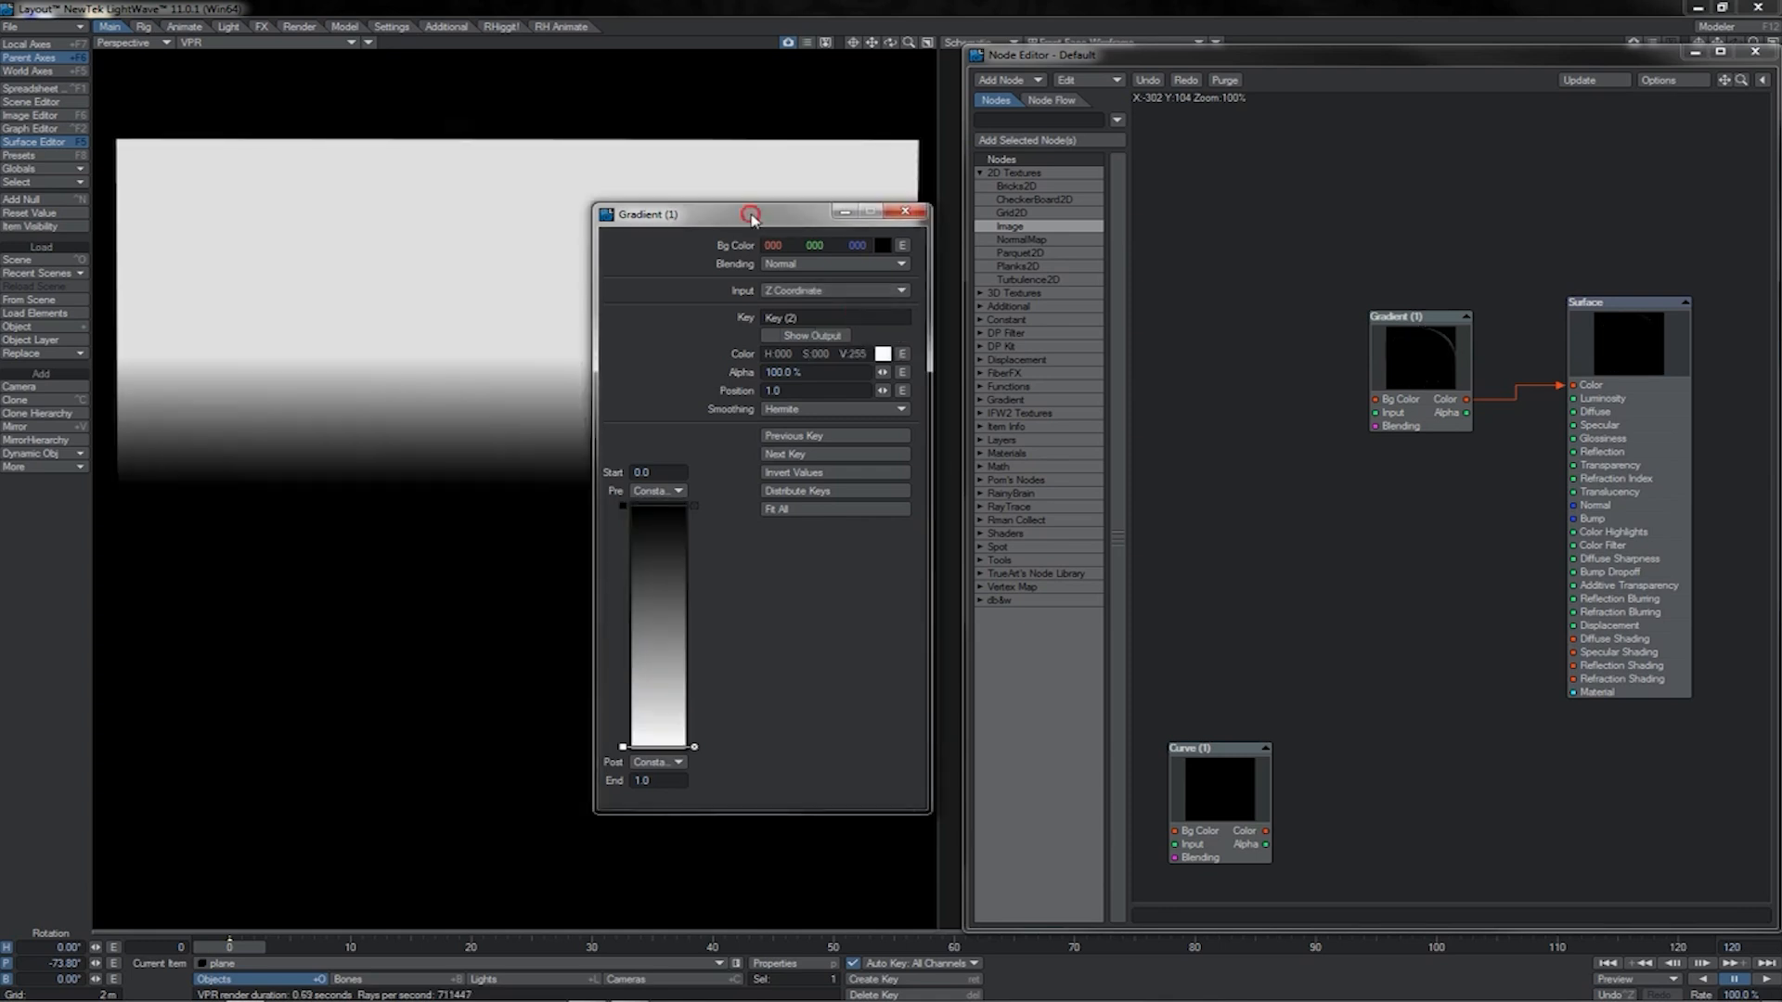
{"action": "left_click_drag", "start_coordinate": [752, 215], "coordinate": [1035, 246]}
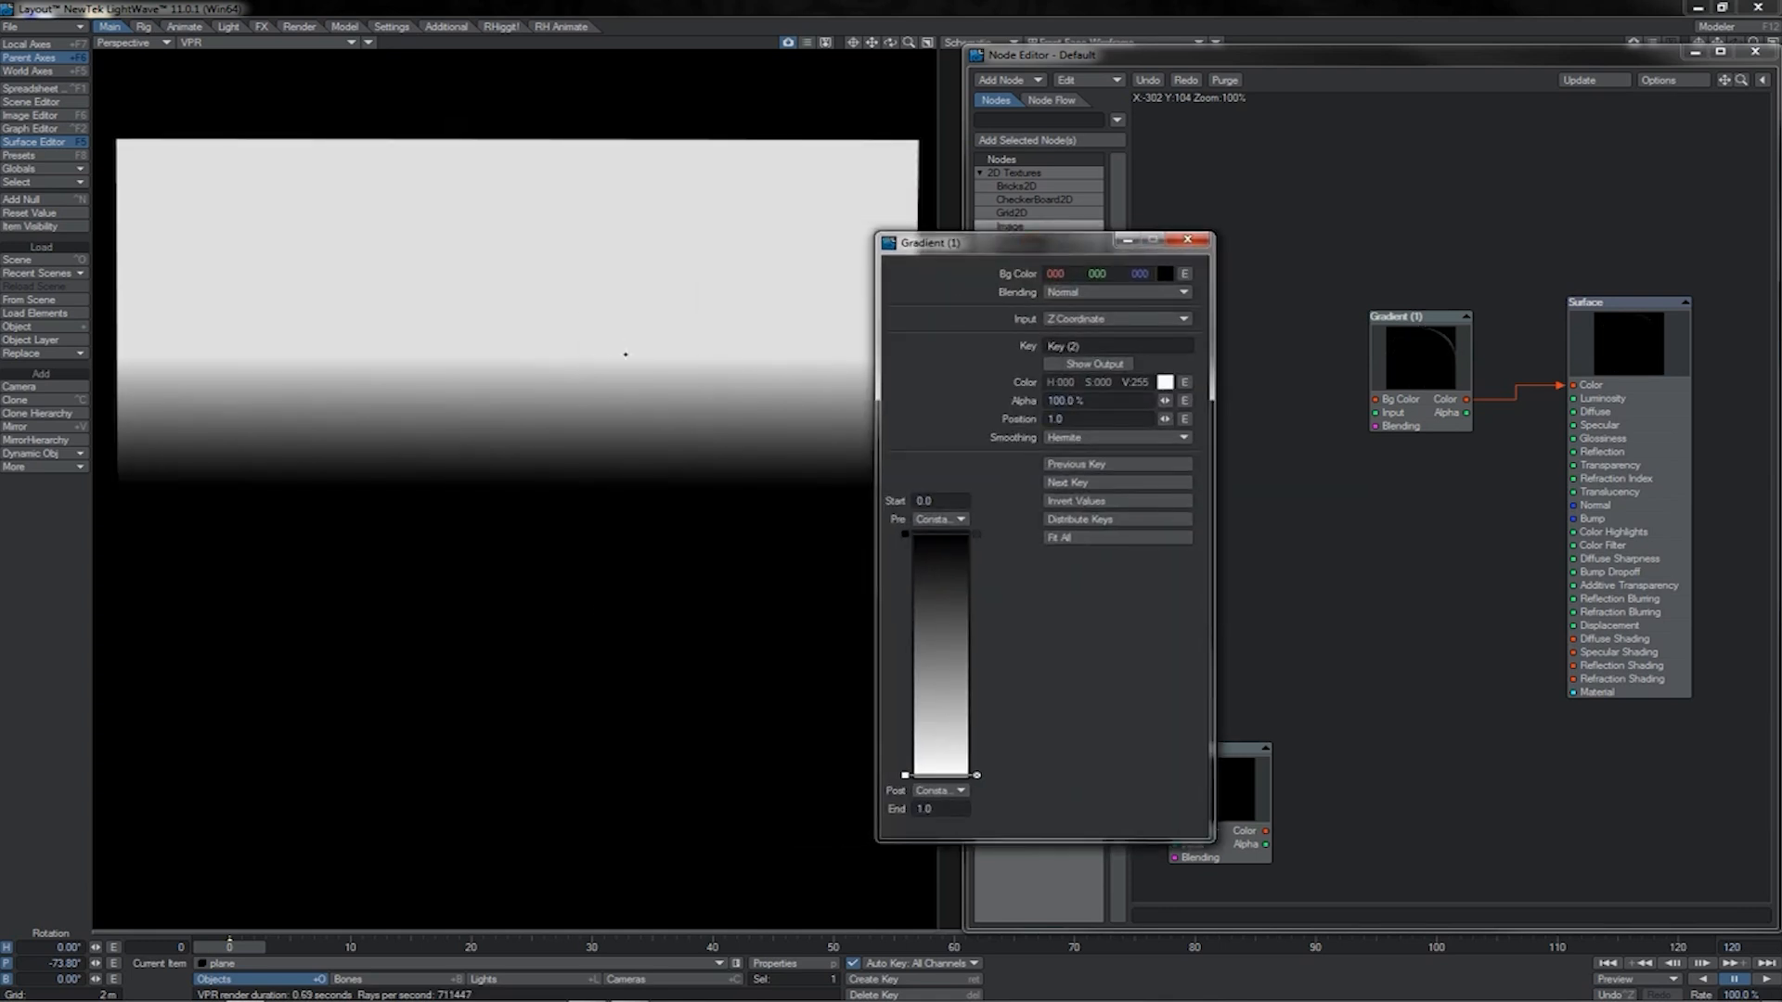
- Move the gradient's first key to position 0.3702 and its last key to 0.4844
{"action": "left_click_drag", "start_coordinate": [905, 534], "coordinate": [908, 623]}
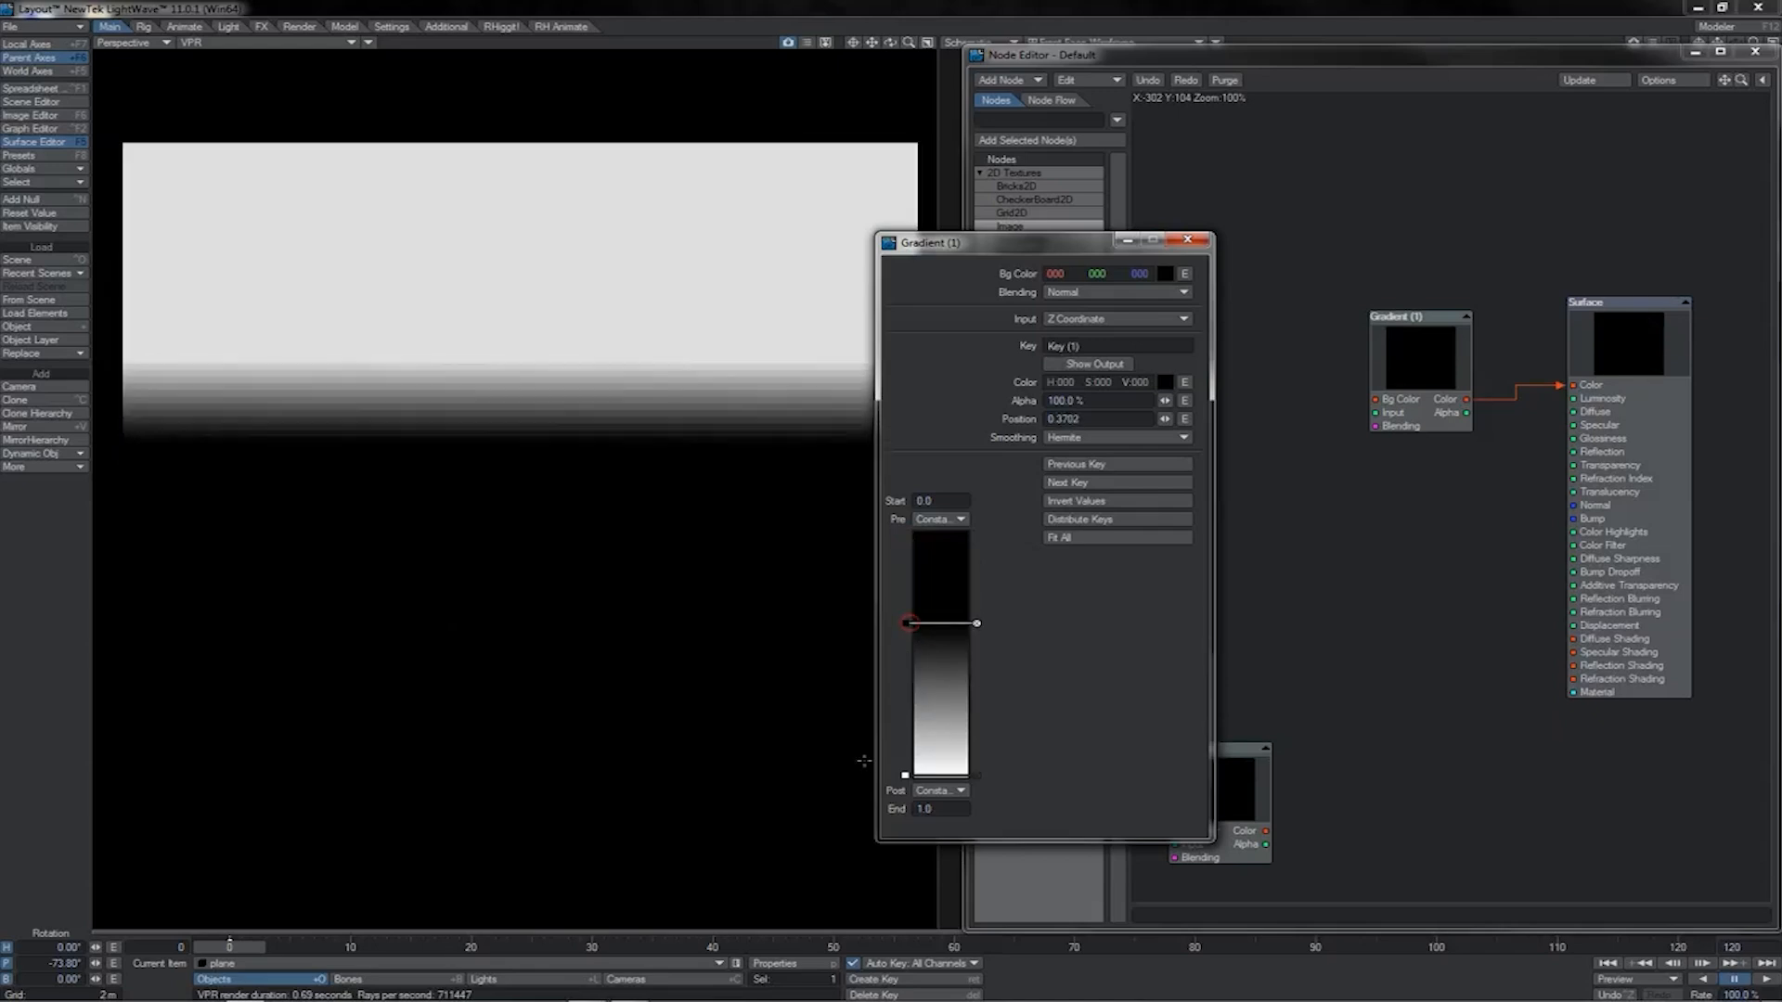
{"action": "left_click_drag", "start_coordinate": [905, 775], "coordinate": [907, 652]}
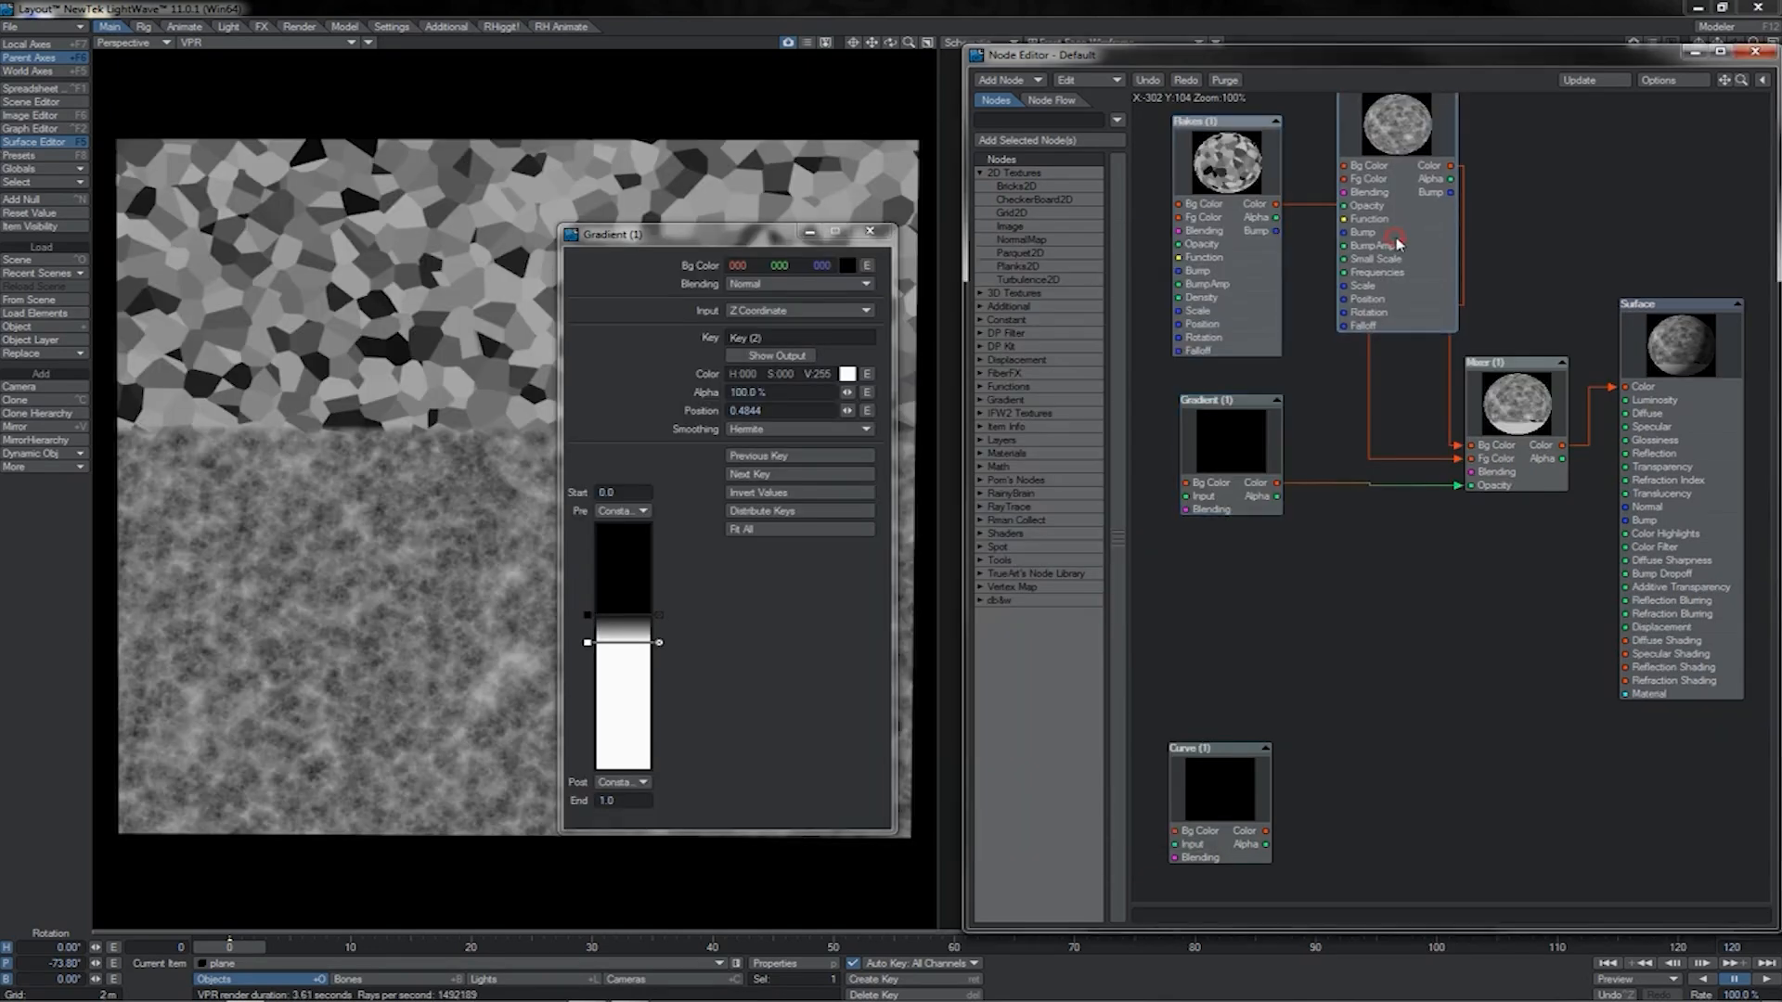
- Adjust the positions of the Crumple, Gradient and Mixer nodes so the wires into the Mixer are easier to follow
{"action": "left_click_drag", "start_coordinate": [1398, 244], "coordinate": [1381, 246]}
{"action": "left_click_drag", "start_coordinate": [1508, 401], "coordinate": [1506, 396]}
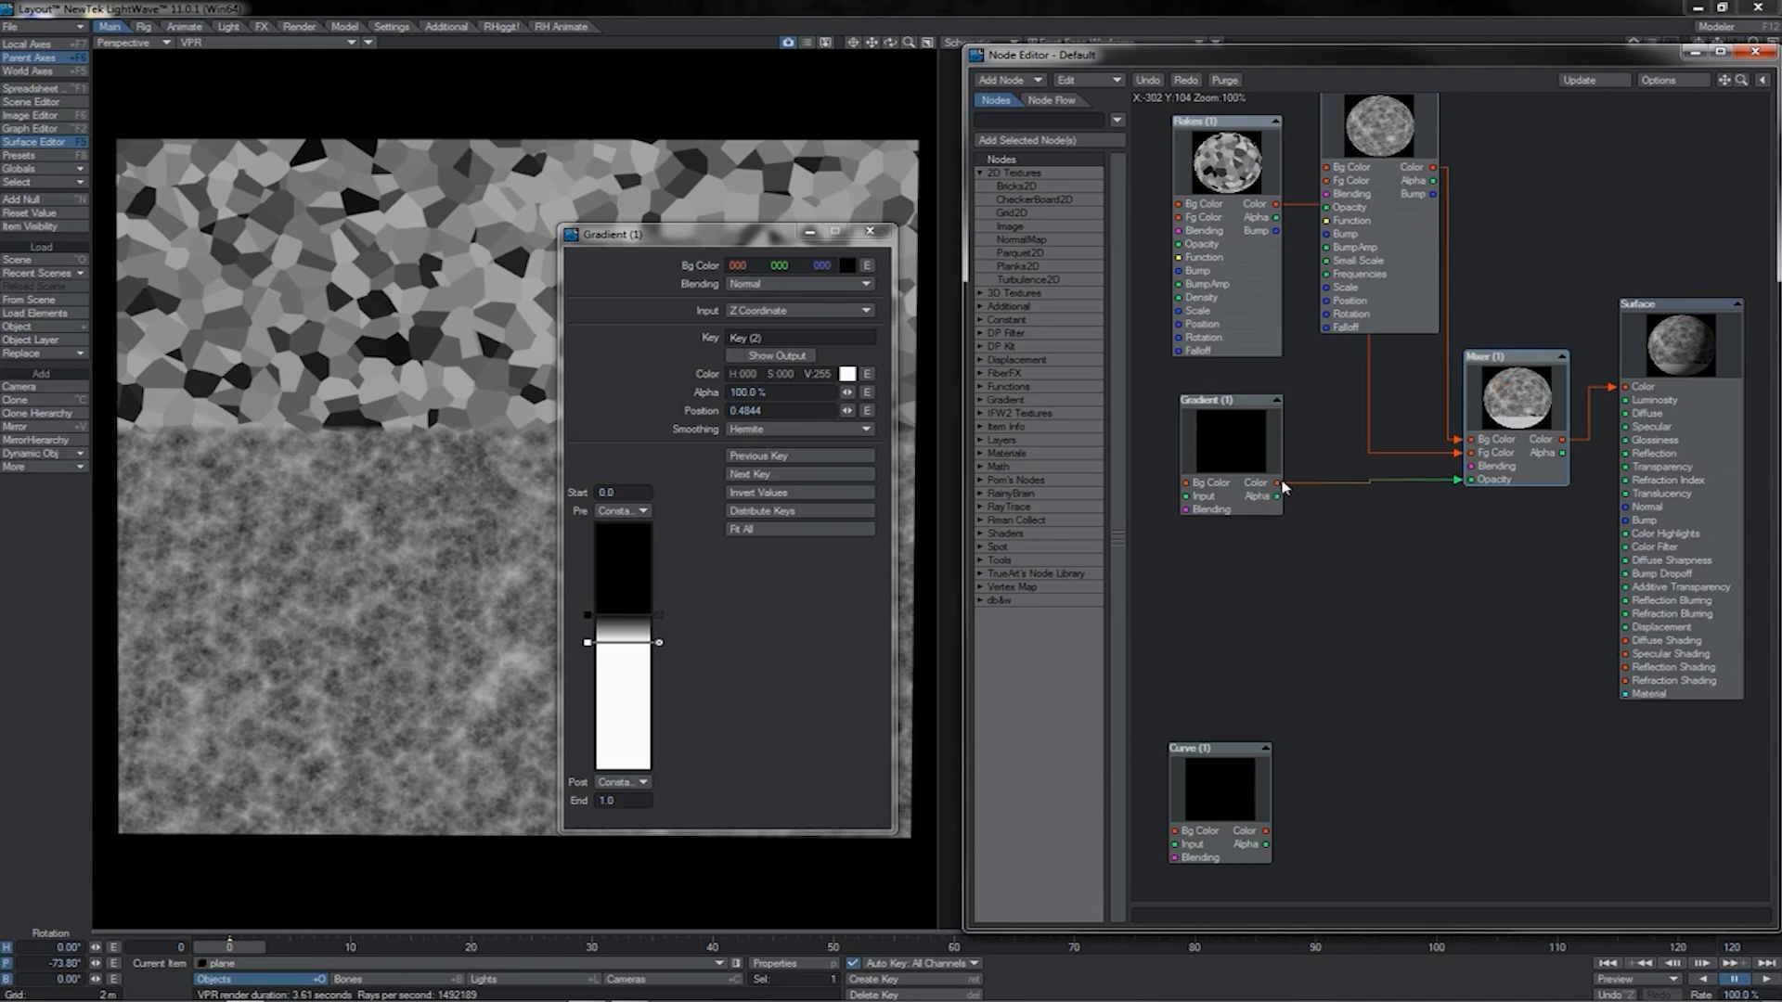
{"action": "left_click_drag", "start_coordinate": [1248, 473], "coordinate": [1246, 491]}
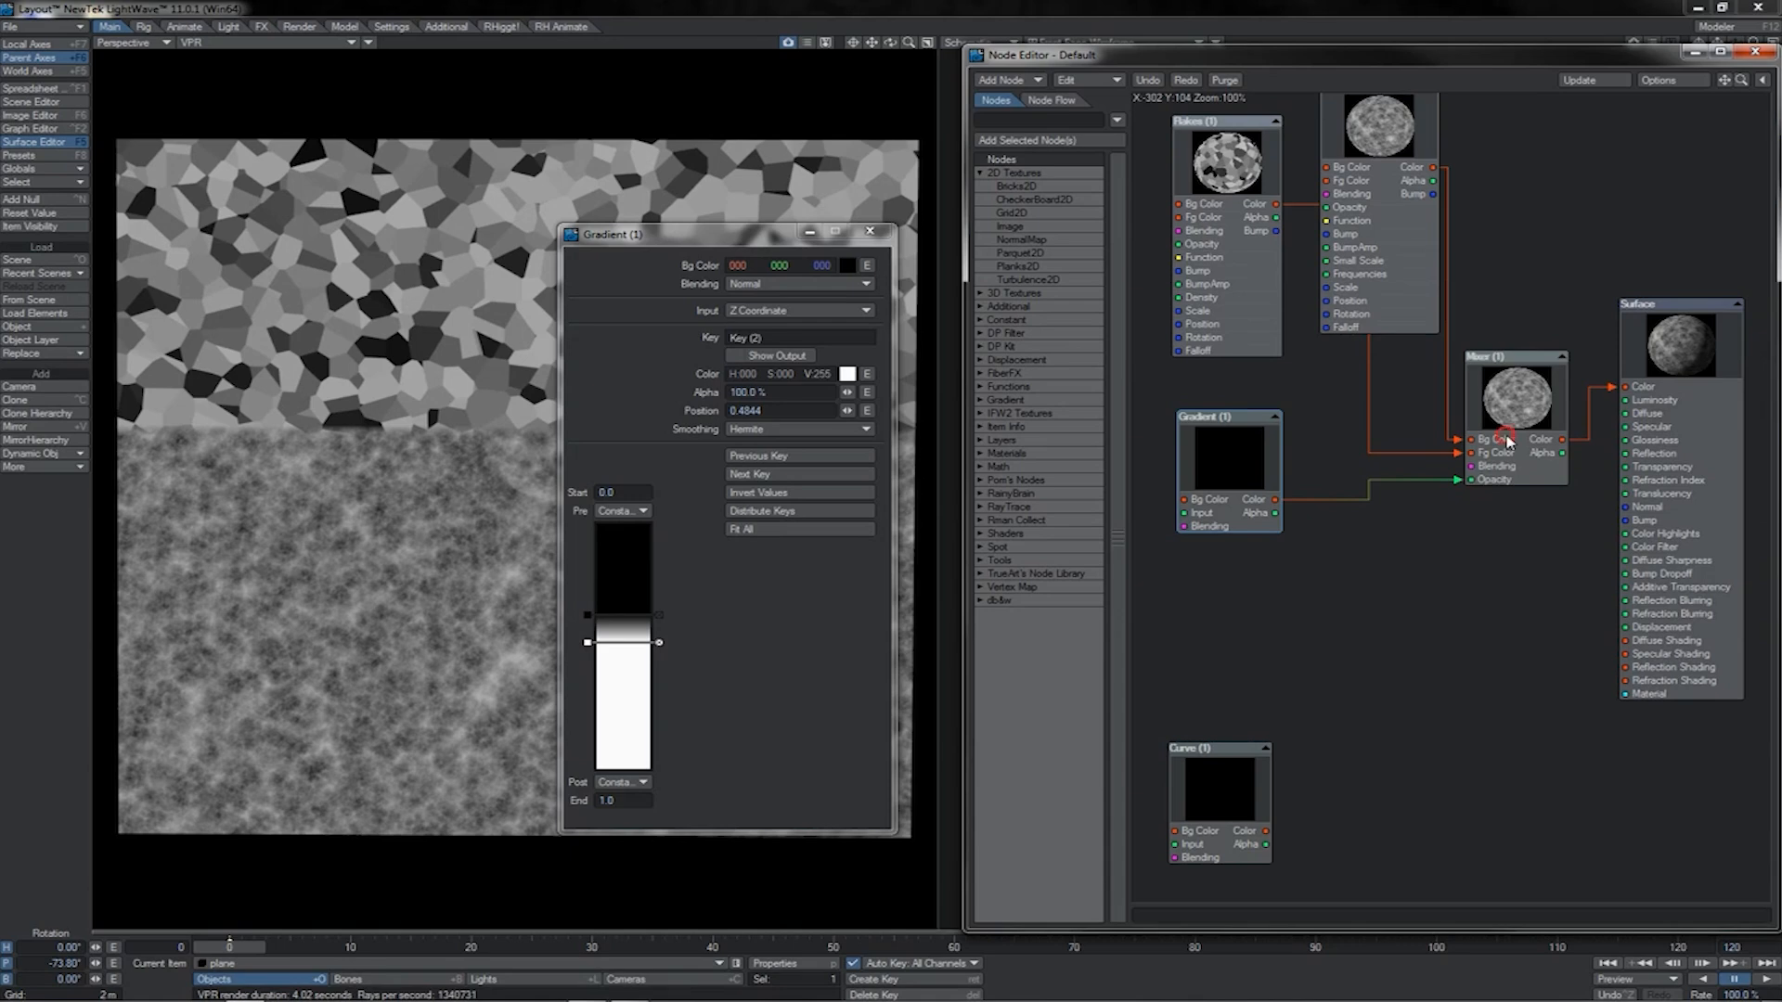
{"action": "left_click_drag", "start_coordinate": [1507, 442], "coordinate": [1503, 435]}
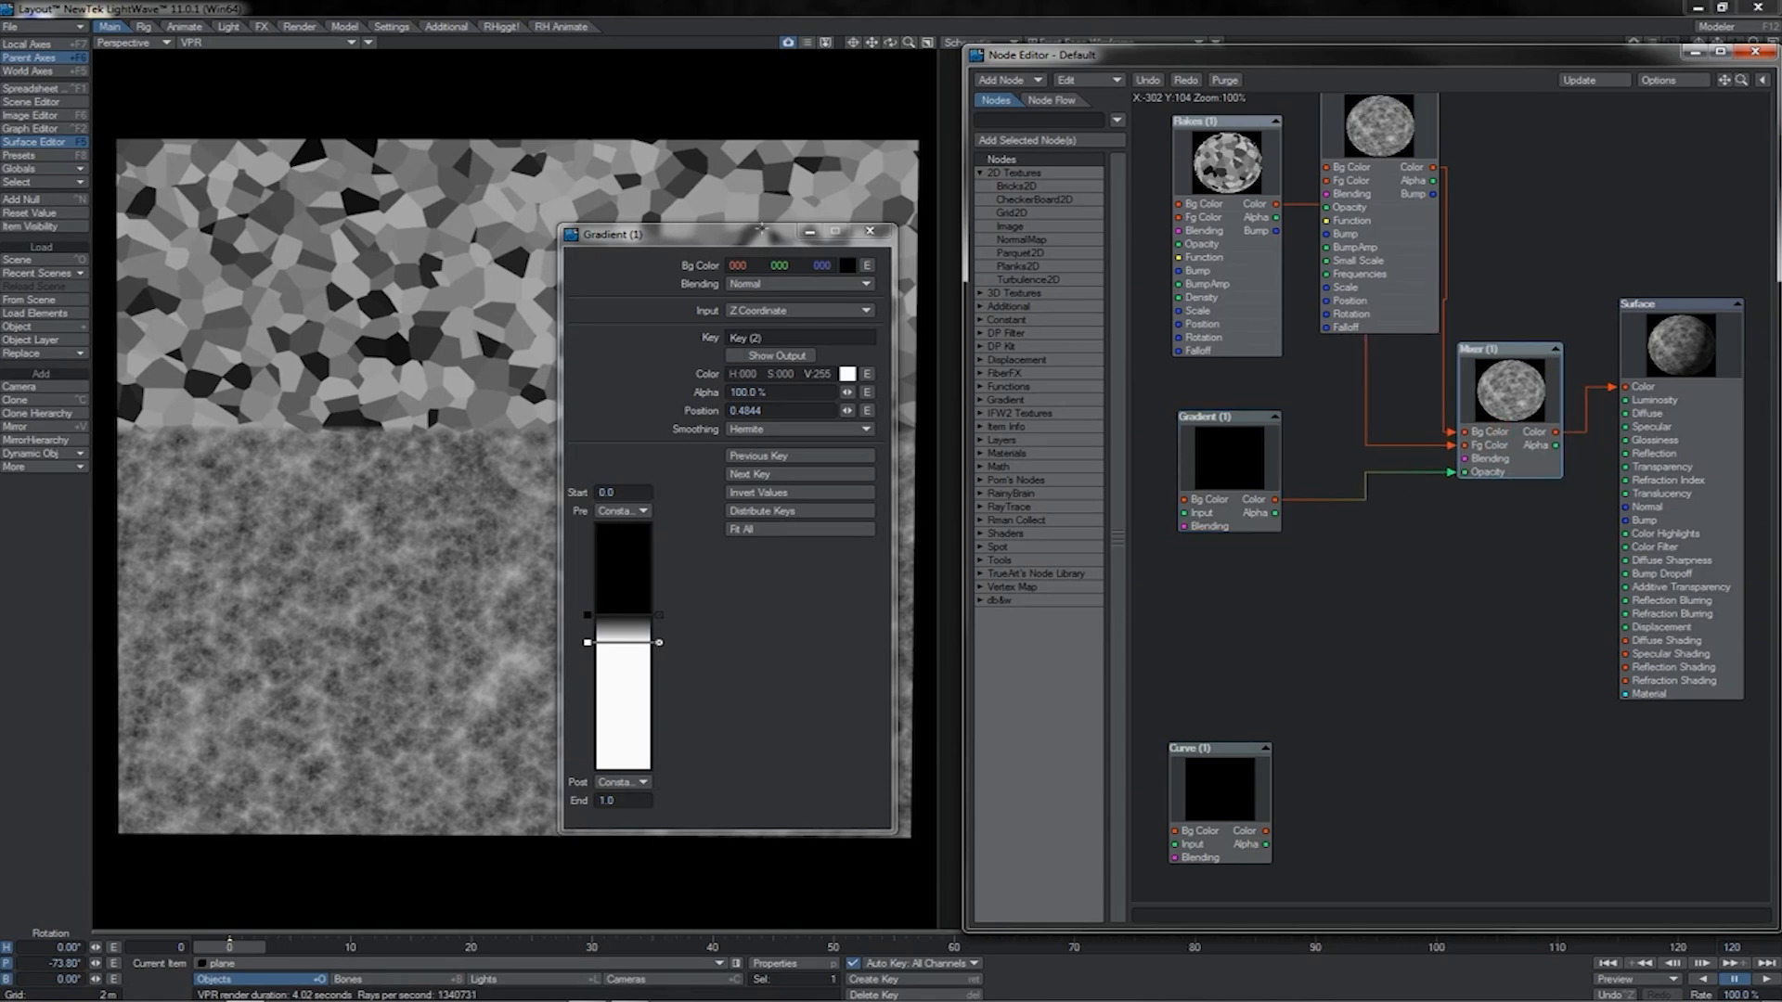
- Enable Show Output for the gradient's first key at position 0.1177
{"action": "left_click_drag", "start_coordinate": [759, 228], "coordinate": [980, 242]}
{"action": "left_click_drag", "start_coordinate": [891, 43], "coordinate": [928, 46]}
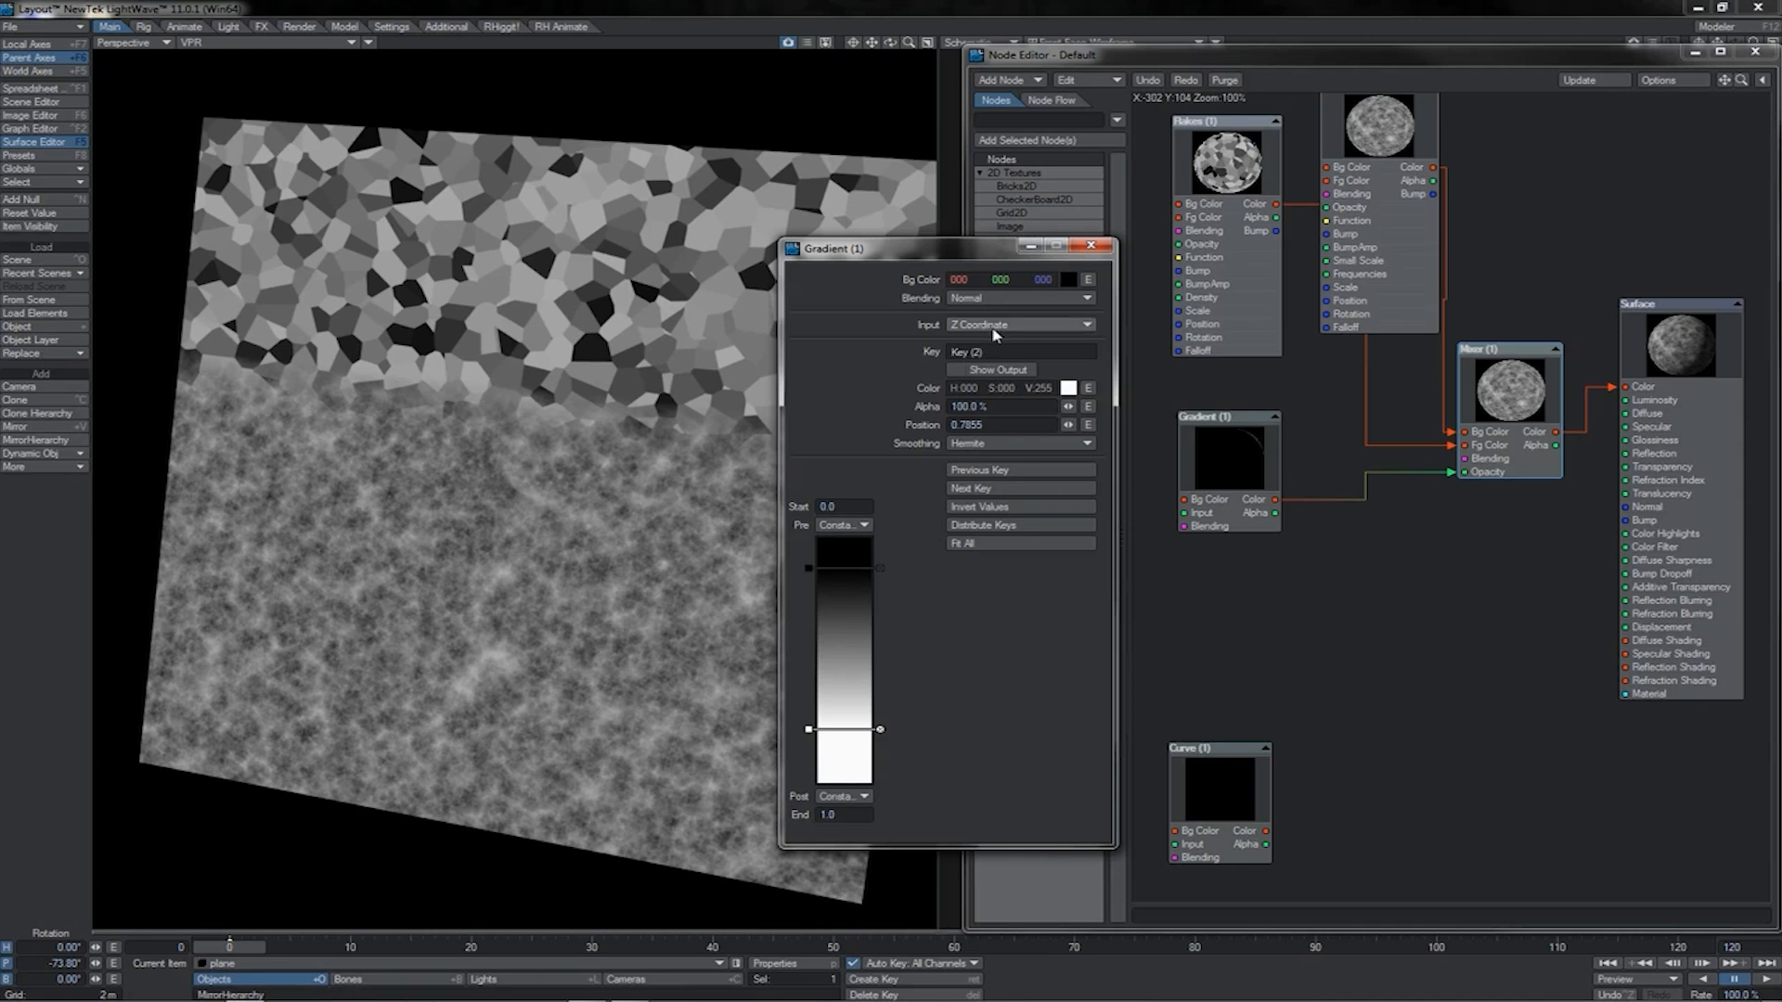
{"action": "left_click_drag", "start_coordinate": [995, 250], "coordinate": [994, 195]}
{"action": "left_click", "coordinate": [811, 512]}
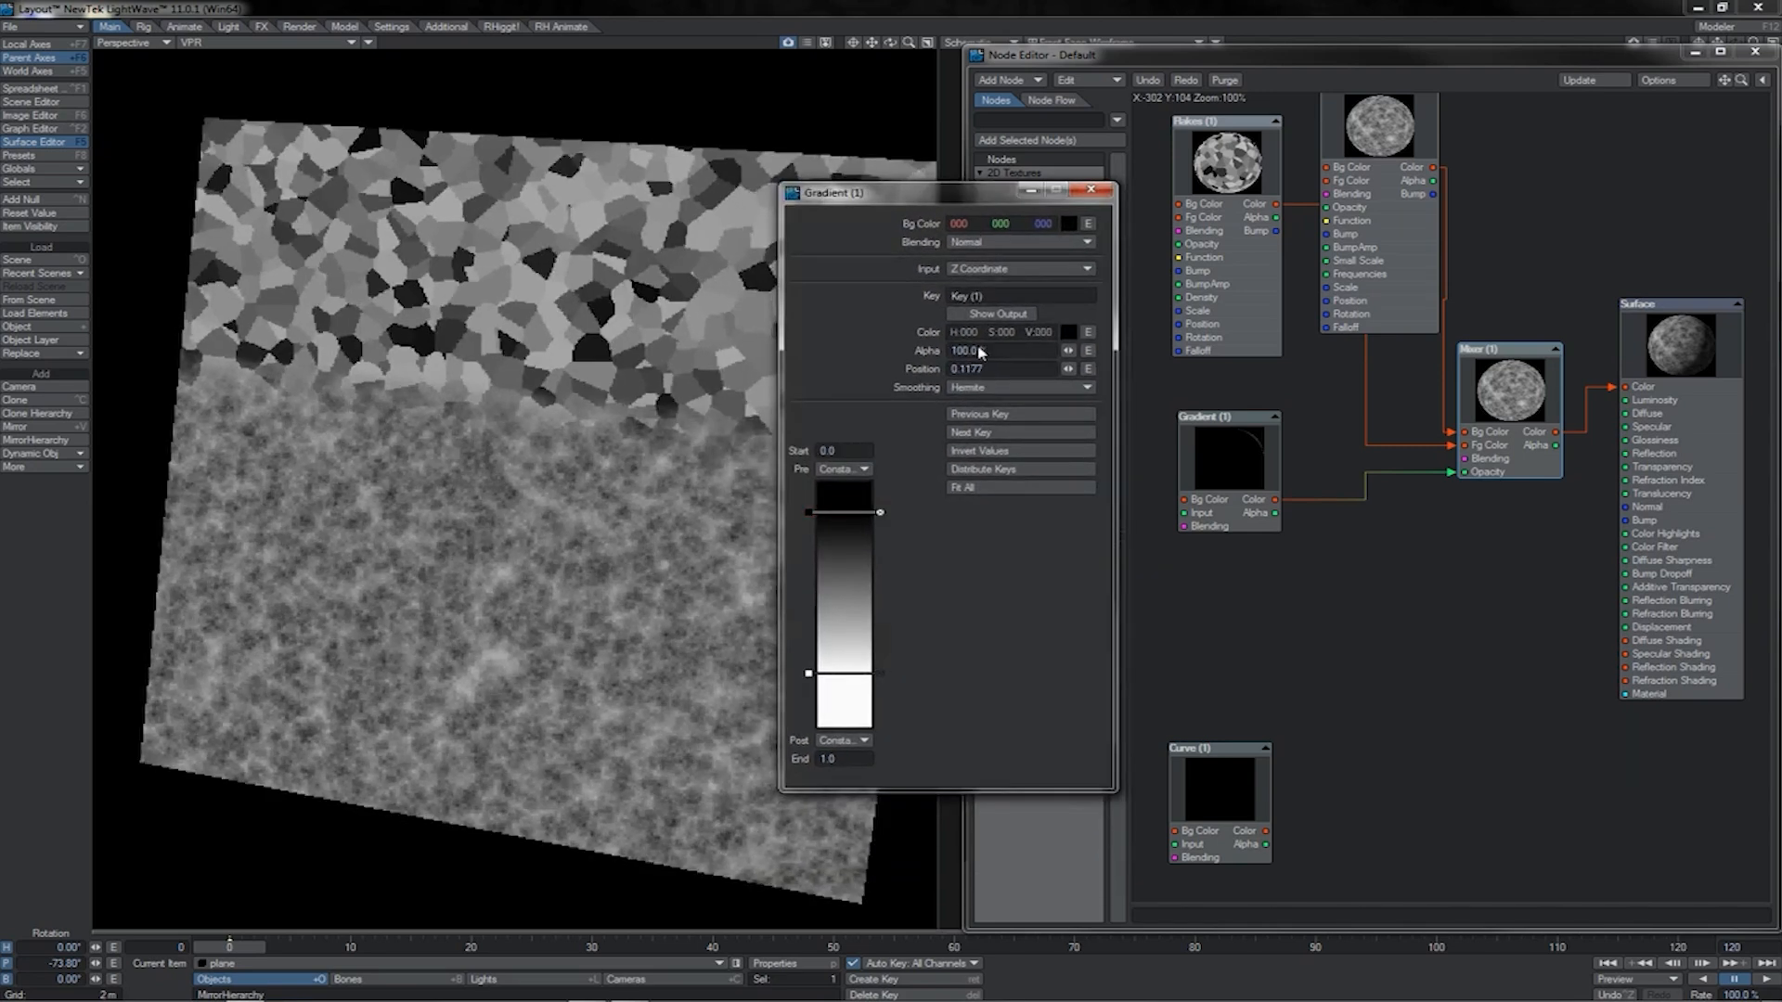
{"action": "left_click", "coordinate": [972, 317]}
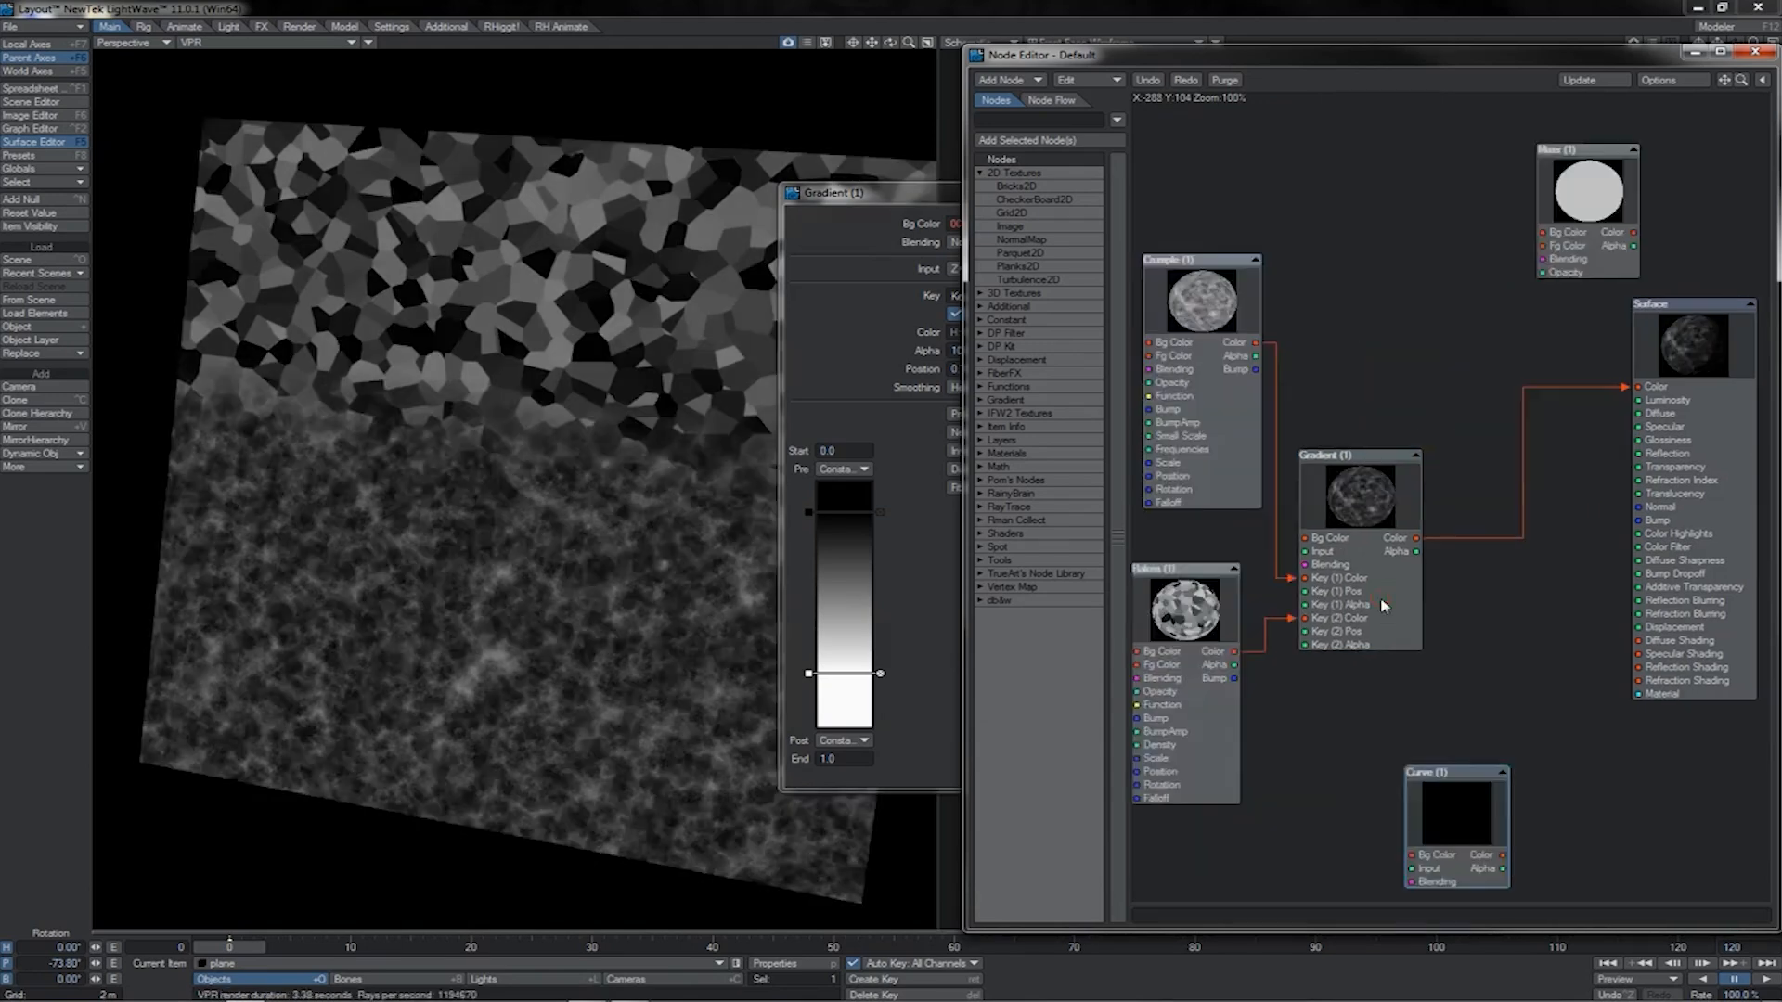
- Arrange the Gradient, Flakes and Crumple nodes so both textures sit clear of the gradient's key inputs
{"action": "left_click_drag", "start_coordinate": [1382, 605], "coordinate": [1425, 541]}
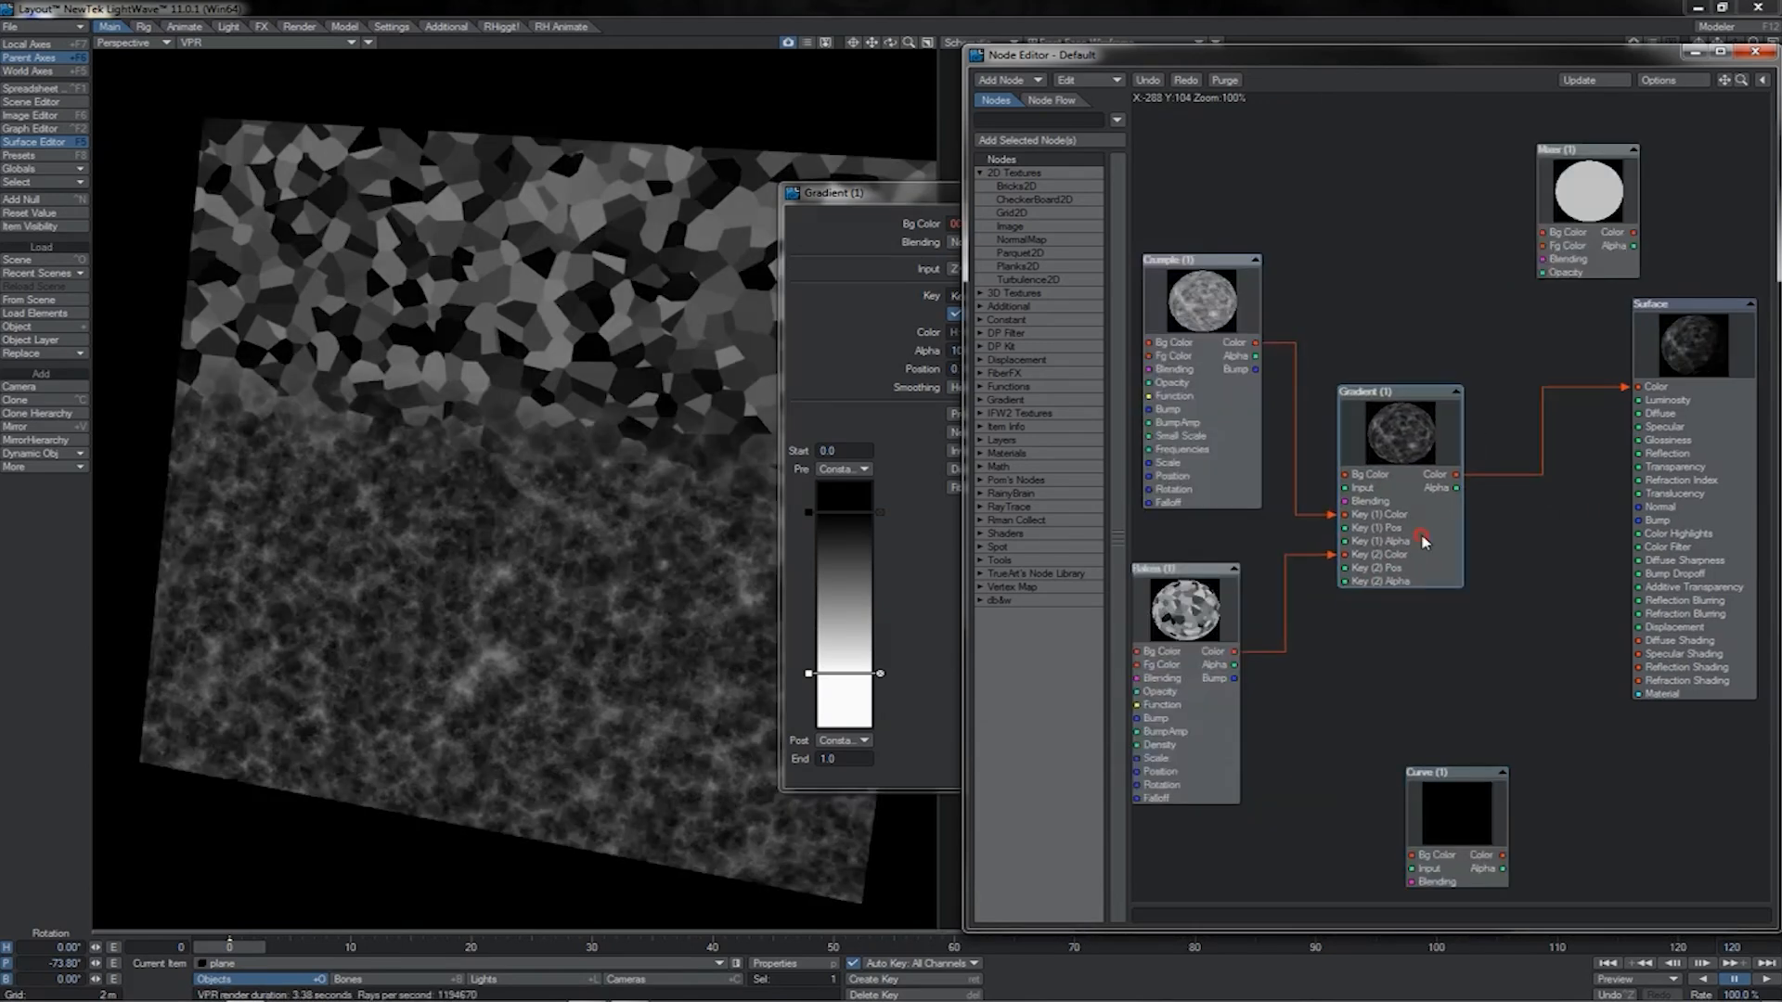
{"action": "left_click_drag", "start_coordinate": [1188, 635], "coordinate": [1216, 624]}
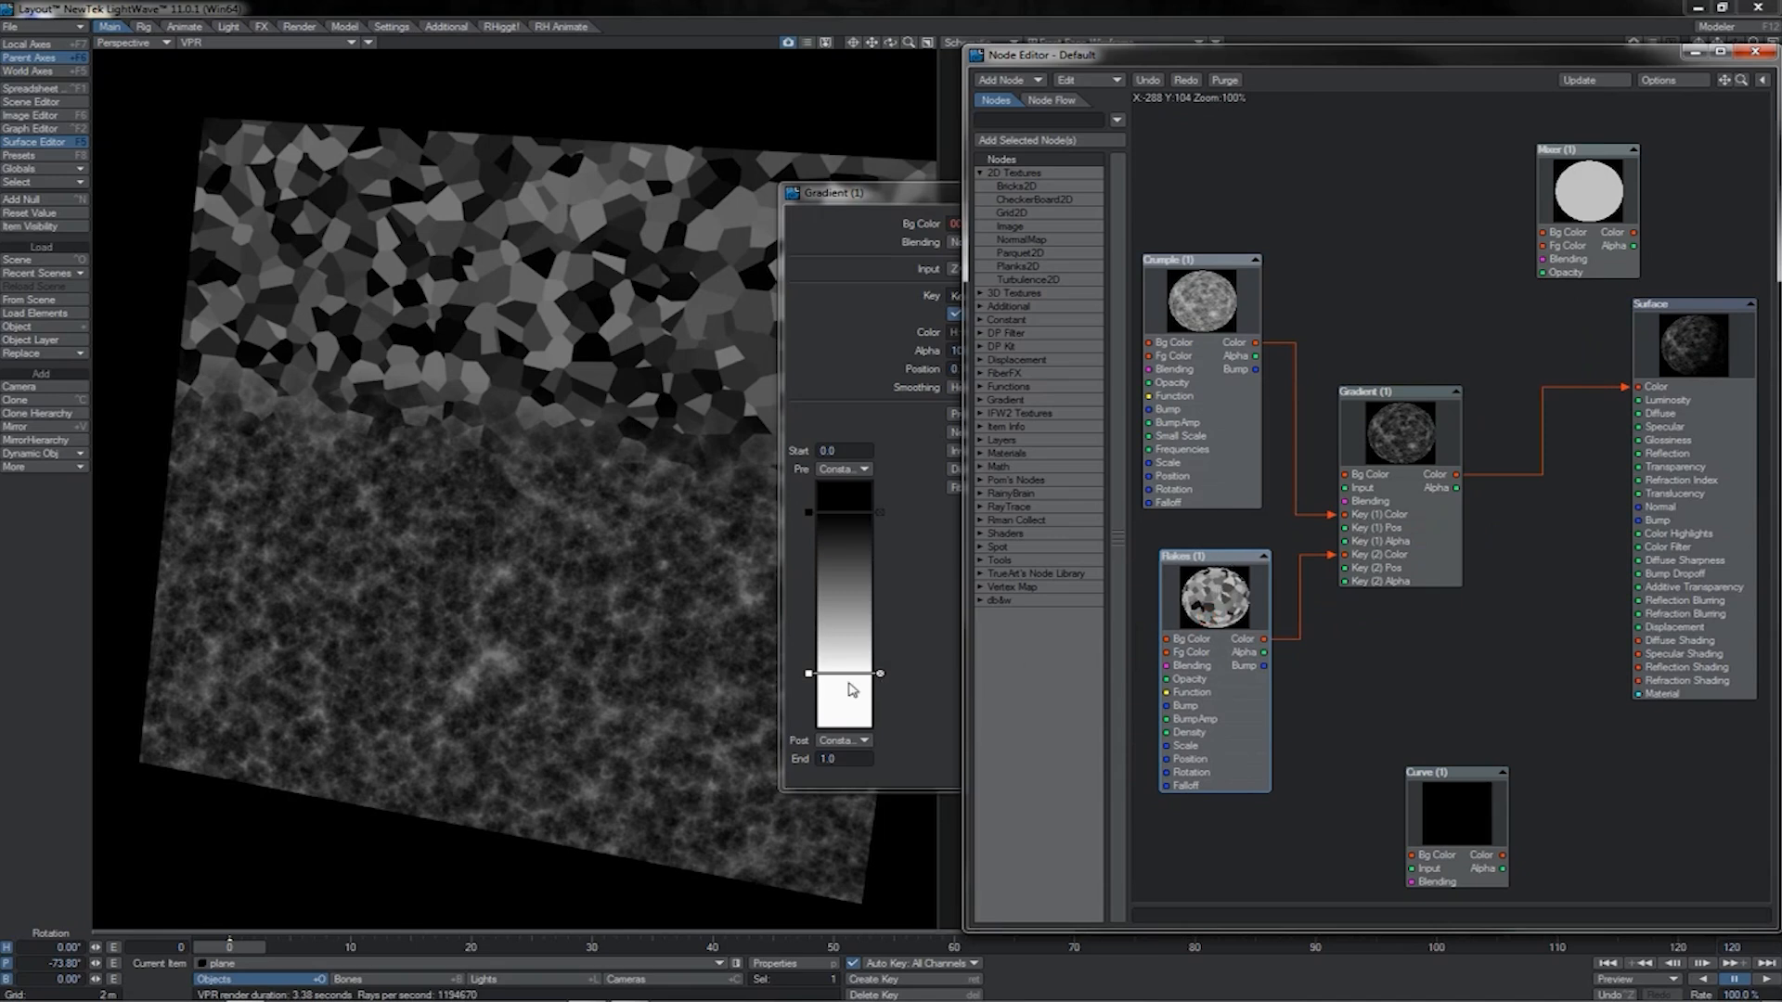
{"action": "left_click", "coordinate": [911, 615]}
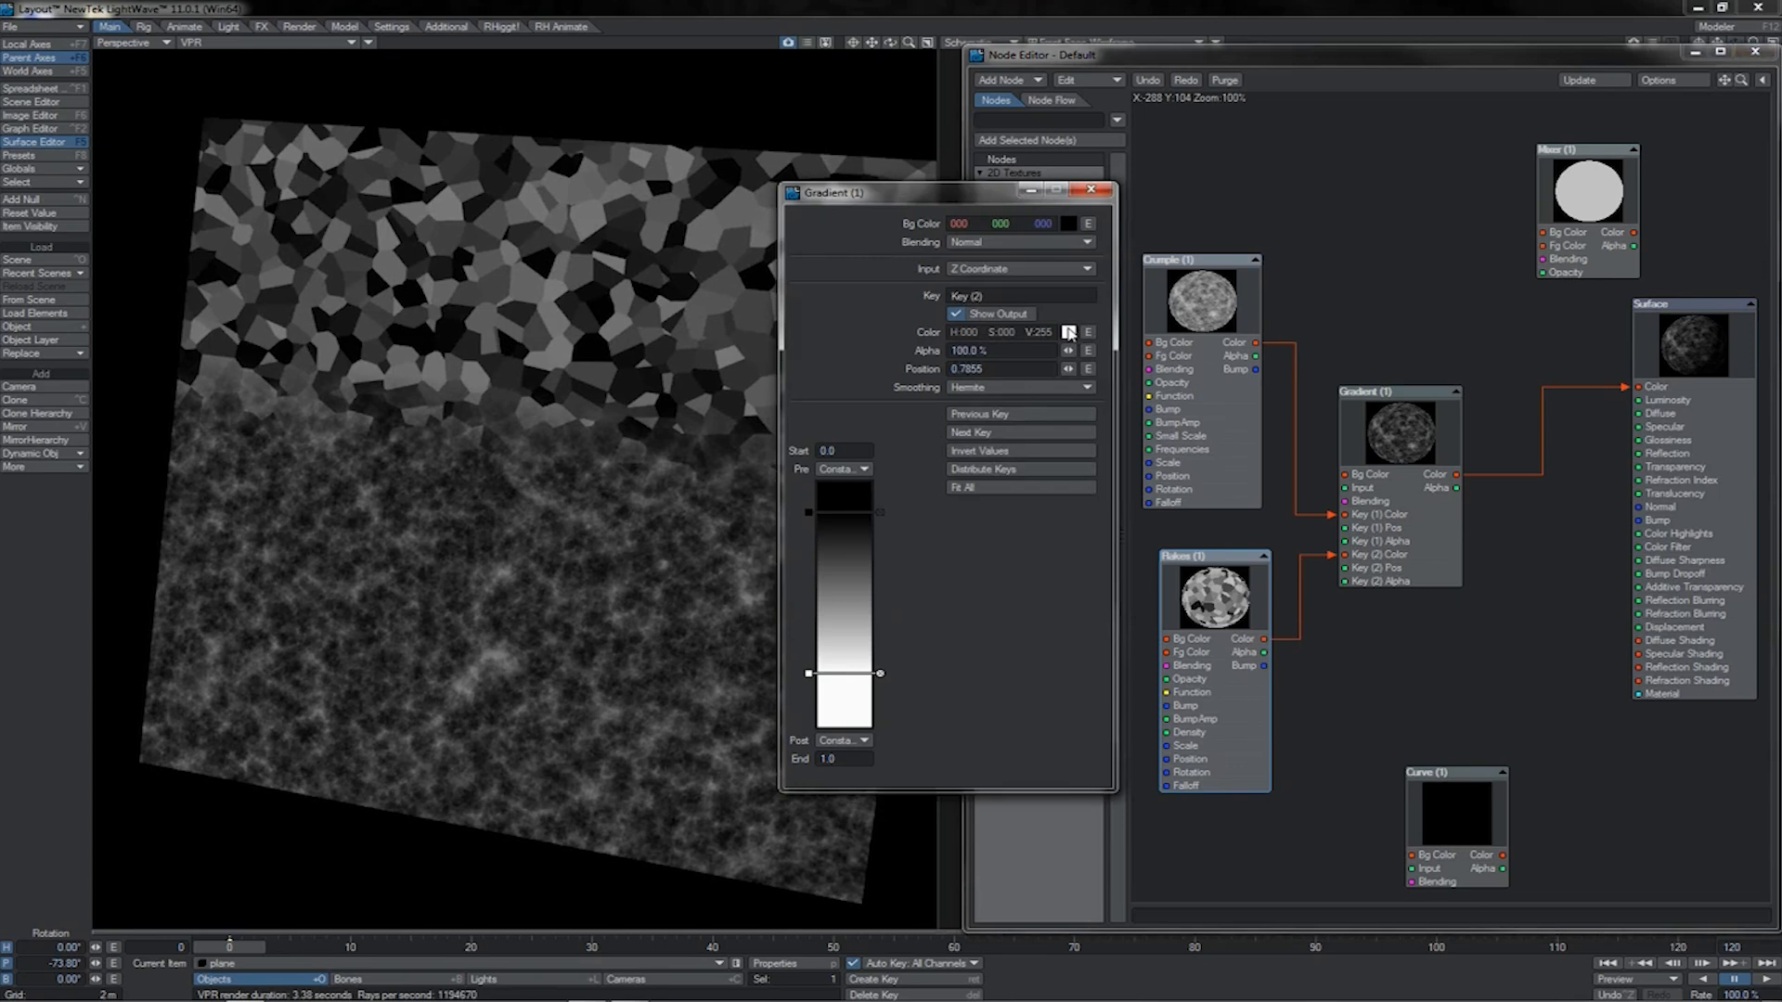
{"action": "left_click", "coordinate": [1413, 492]}
{"action": "left_click_drag", "start_coordinate": [1239, 439], "coordinate": [1260, 456]}
{"action": "left_click", "coordinate": [934, 193]}
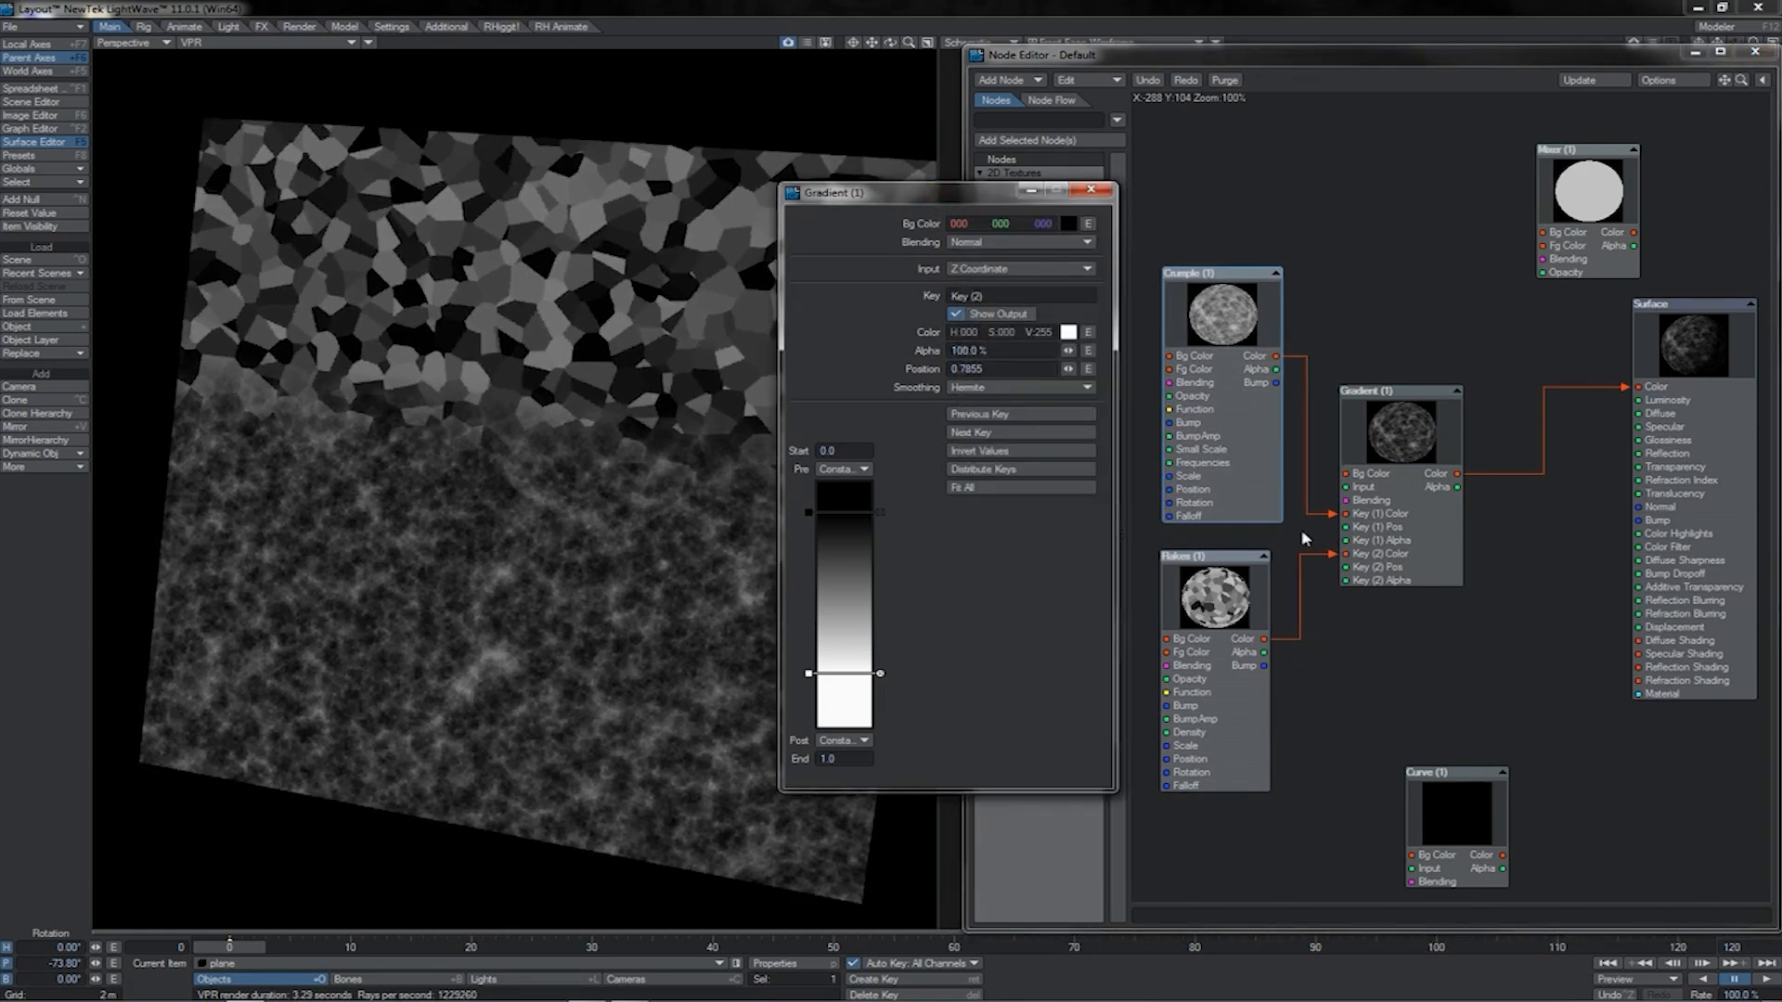
{"action": "left_click_drag", "start_coordinate": [1400, 545], "coordinate": [1437, 520]}
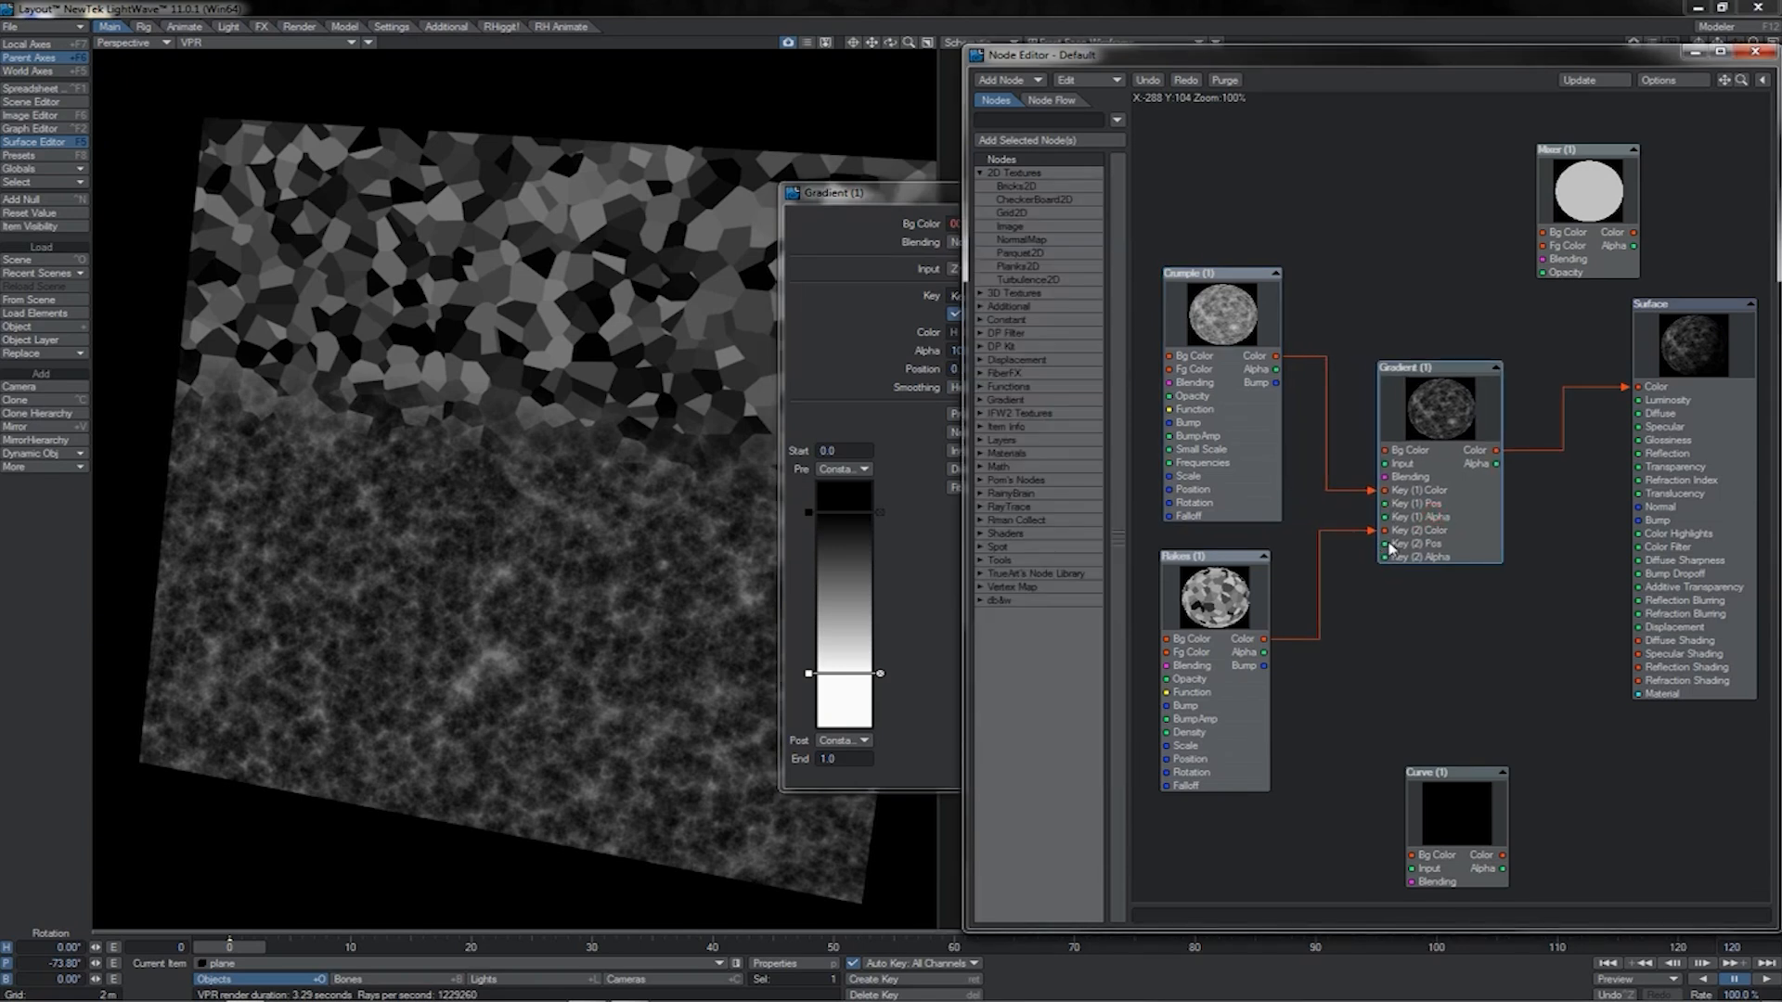
- Move the Gradient node closer to the Surface node and open the Scalar (1) node for editing
{"action": "left_click", "coordinate": [810, 680]}
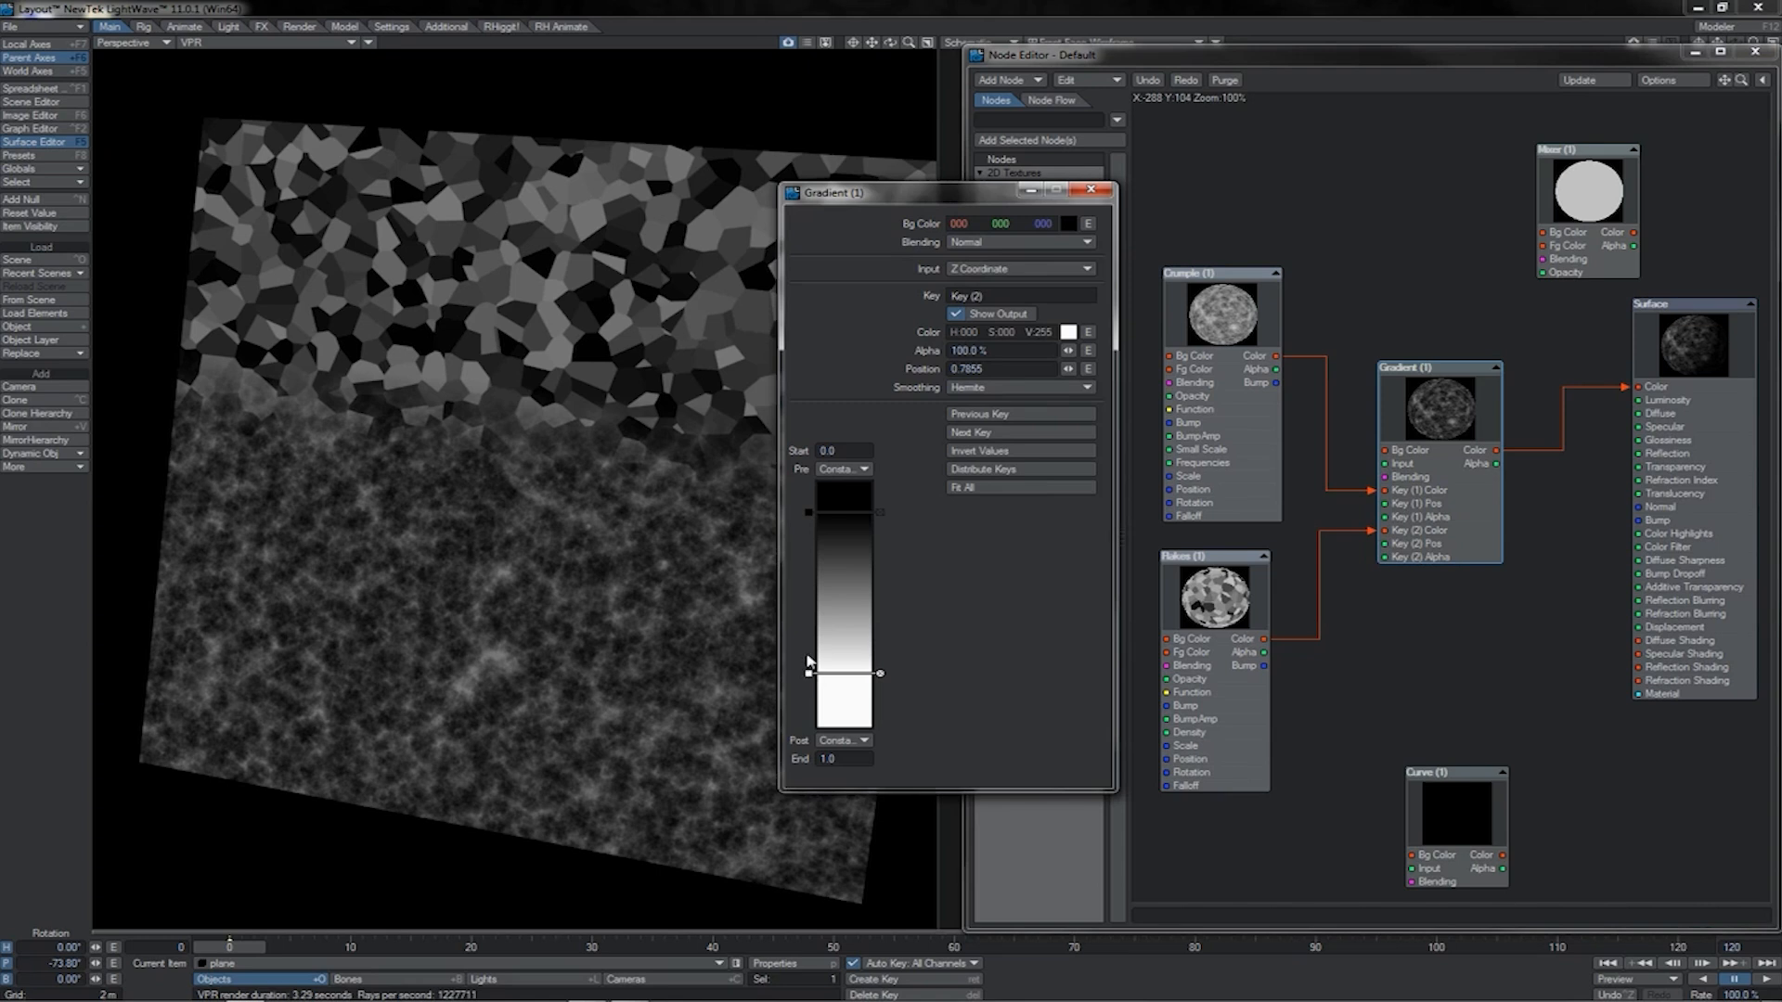
{"action": "left_click", "coordinate": [996, 370]}
{"action": "left_click", "coordinate": [847, 450]}
{"action": "key", "text": "Tab"}
{"action": "left_click", "coordinate": [1468, 494]}
{"action": "left_click_drag", "start_coordinate": [1468, 494], "coordinate": [1568, 469]}
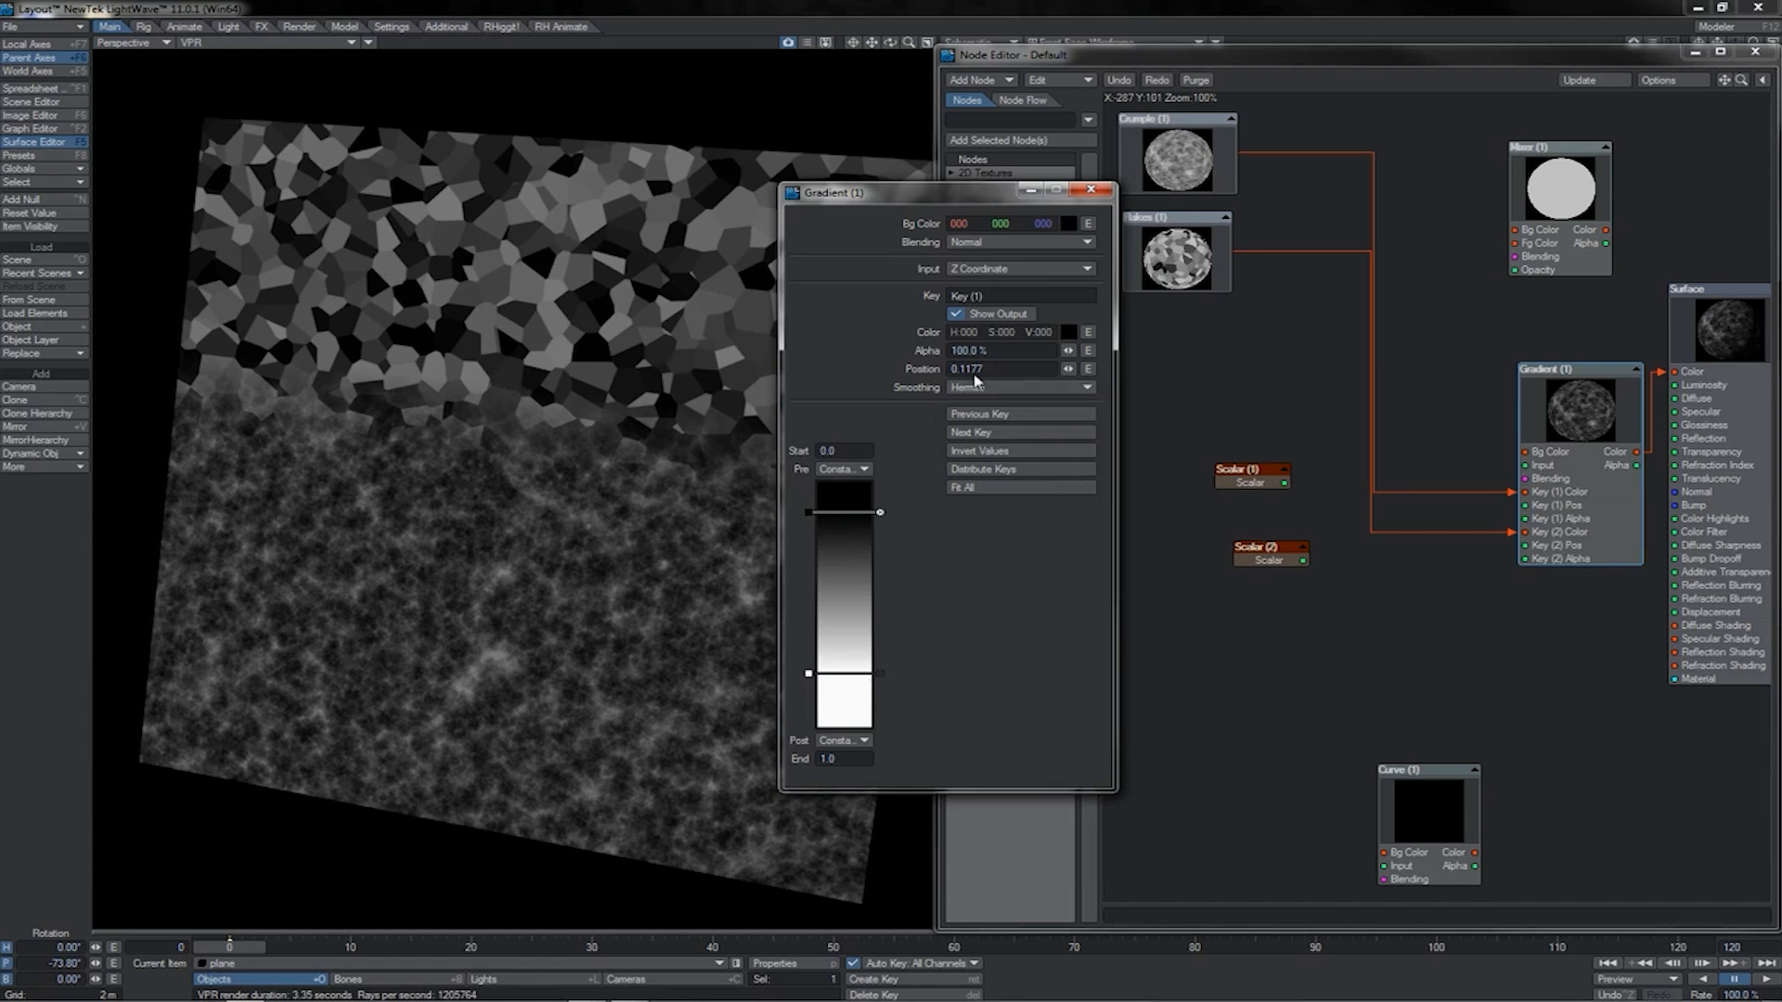
{"action": "double_click", "coordinate": [1230, 482]}
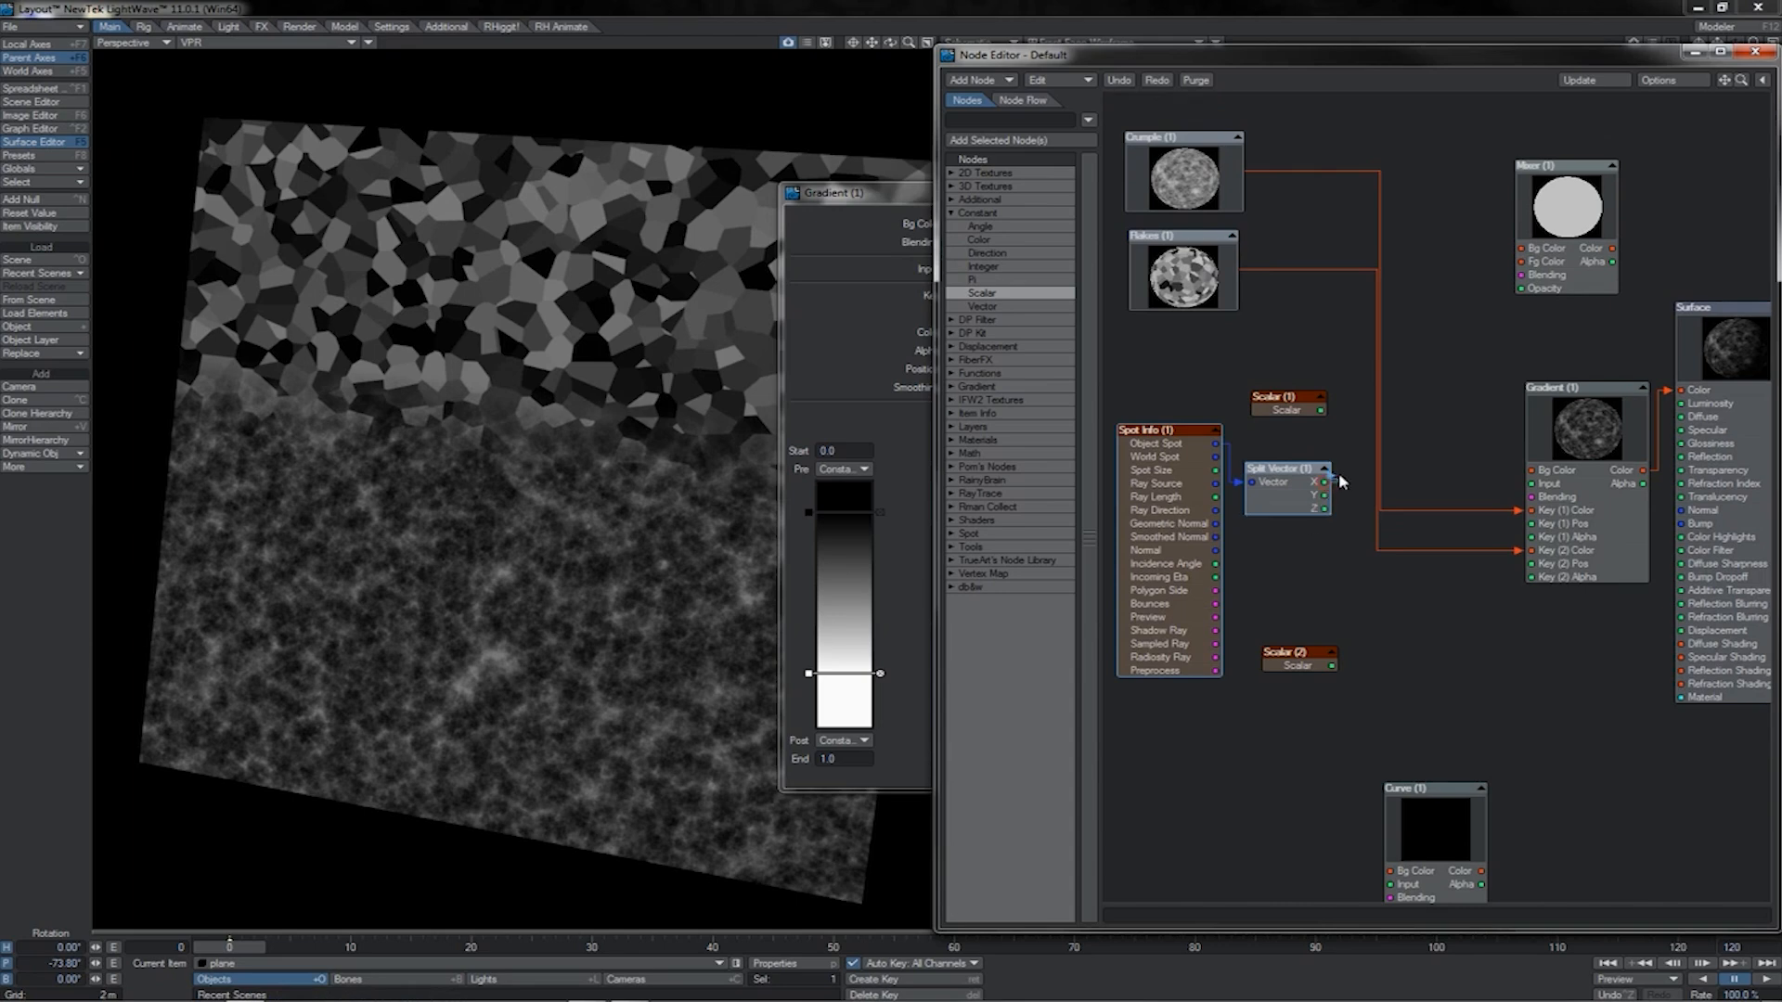
- Add a Sin node and place it beside the Split Vector node to process its X output
{"action": "left_click_drag", "start_coordinate": [1325, 482], "coordinate": [1386, 485]}
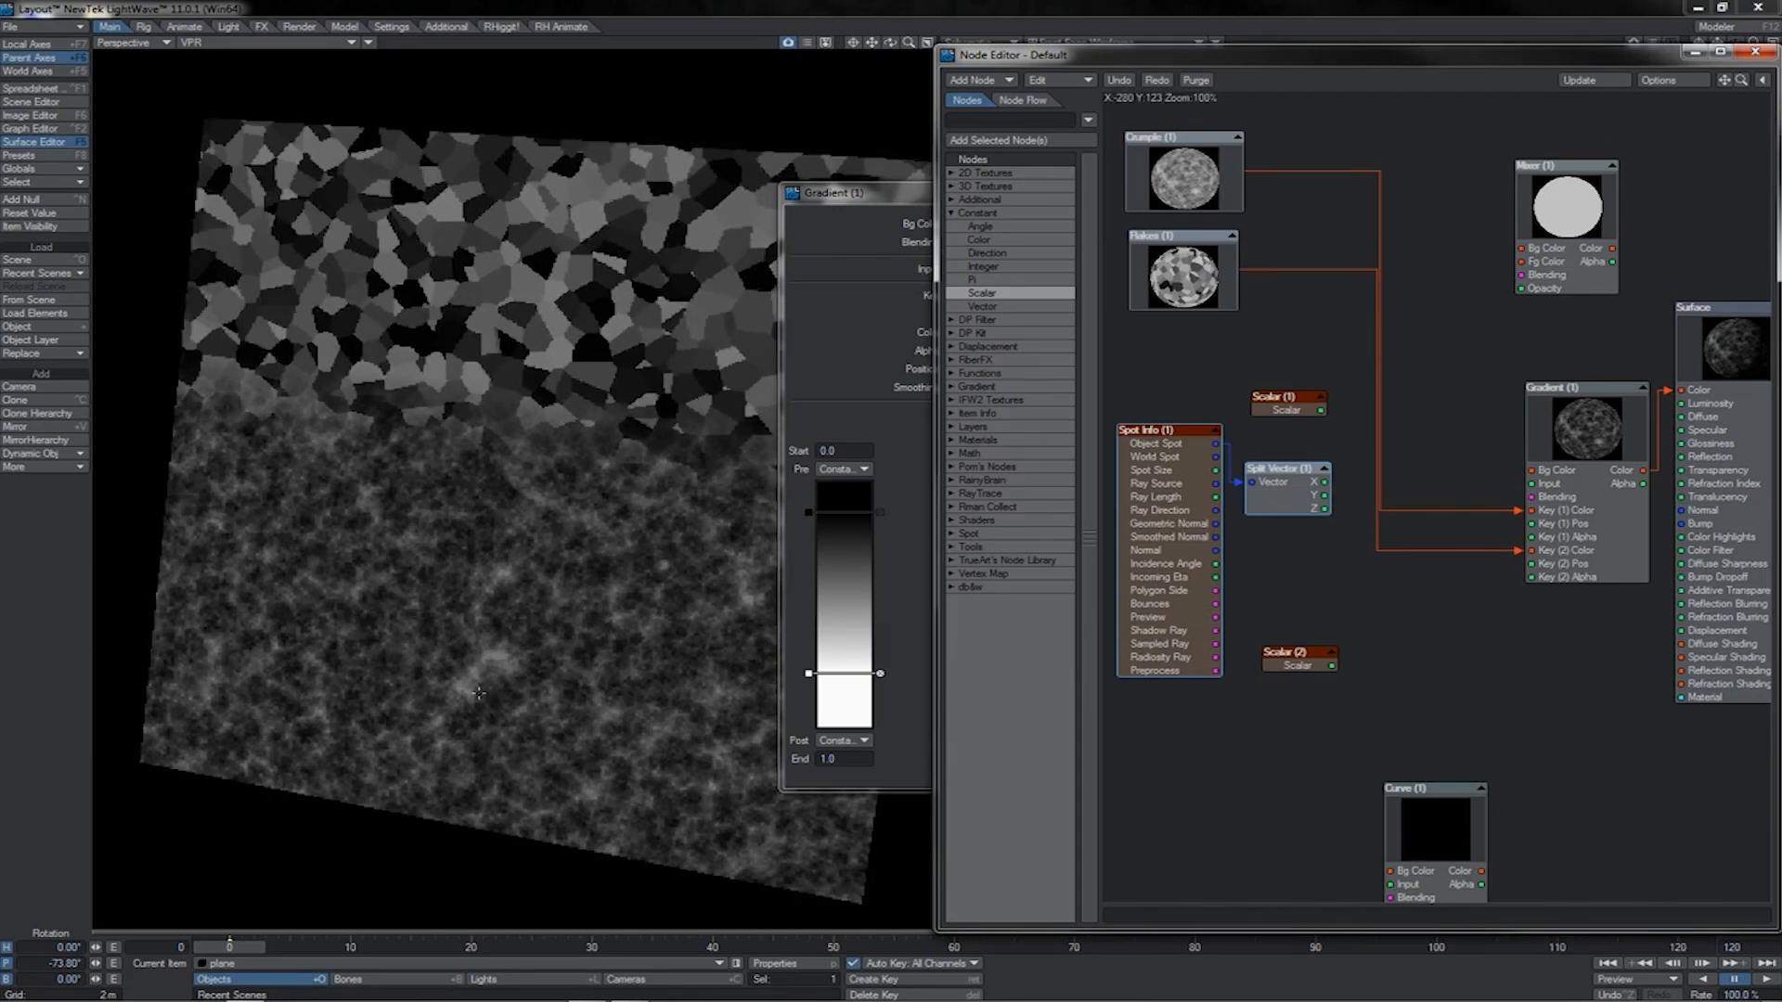
{"action": "left_click", "coordinate": [972, 453]}
{"action": "double_click", "coordinate": [987, 547]}
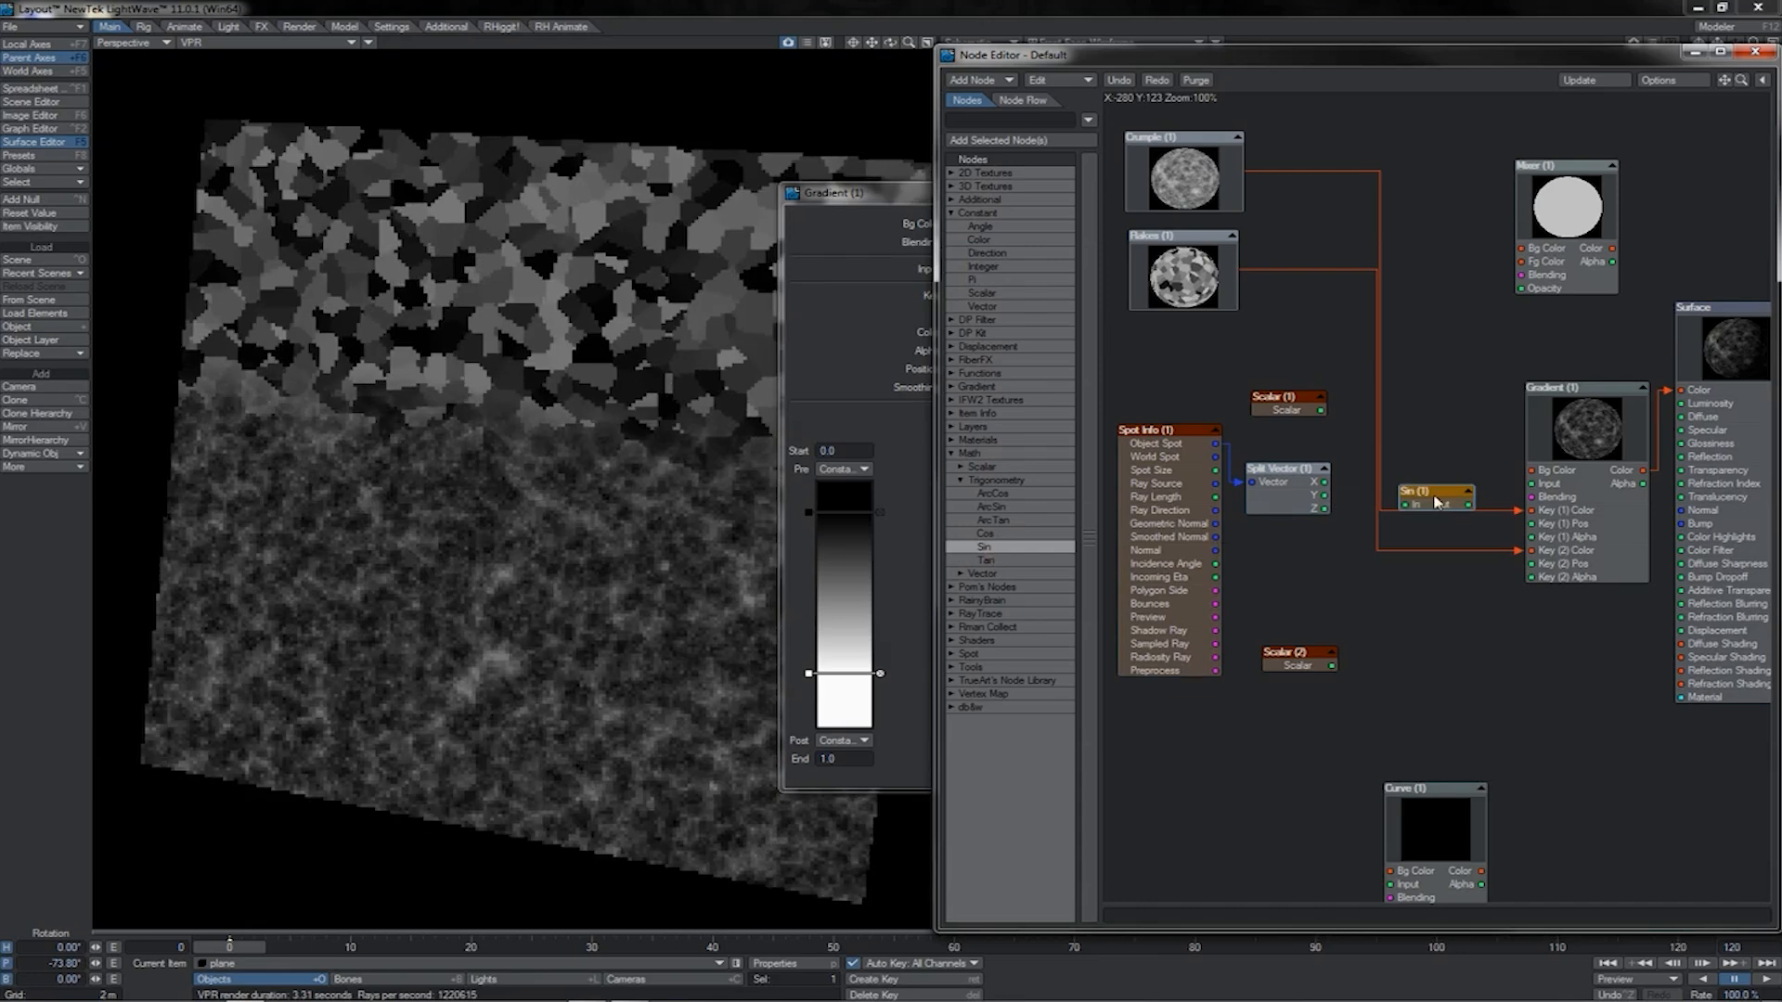
{"action": "left_click_drag", "start_coordinate": [1431, 496], "coordinate": [1424, 517]}
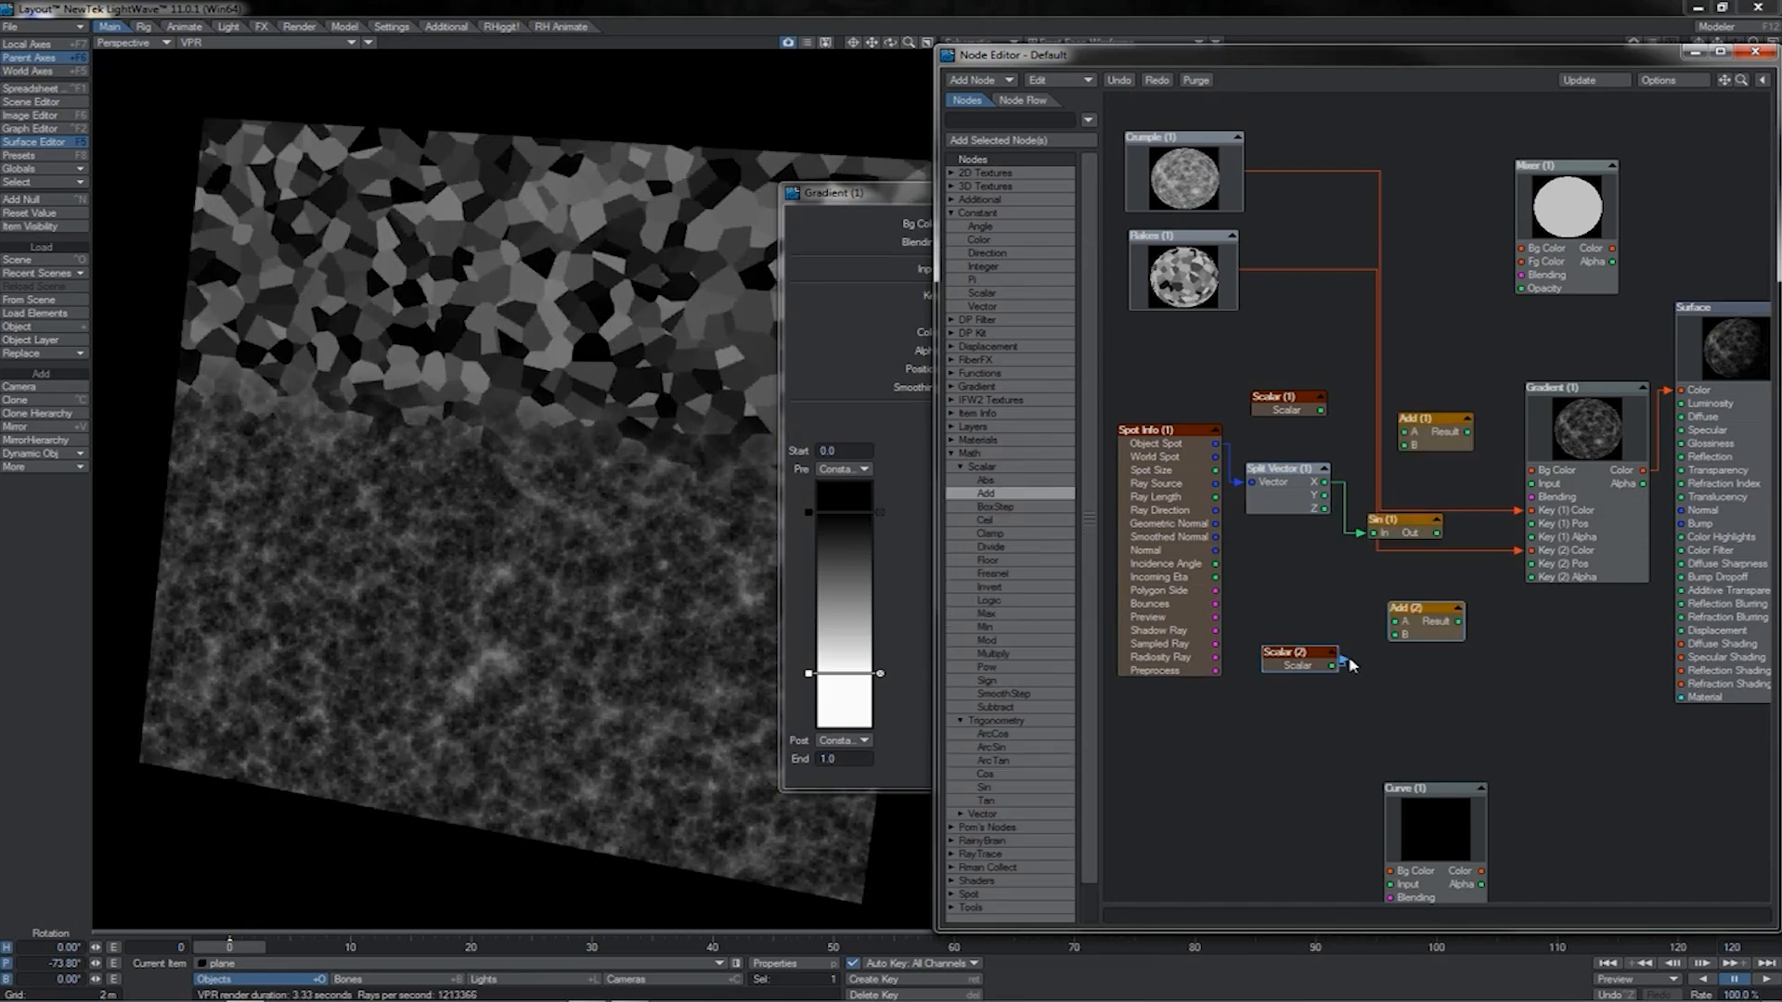
- Connect Scalar (1) and Scalar (2) through their Add nodes to the gradient's Key (1) Pos and Key (2) Pos inputs
{"action": "left_click_drag", "start_coordinate": [1355, 655], "coordinate": [1394, 635]}
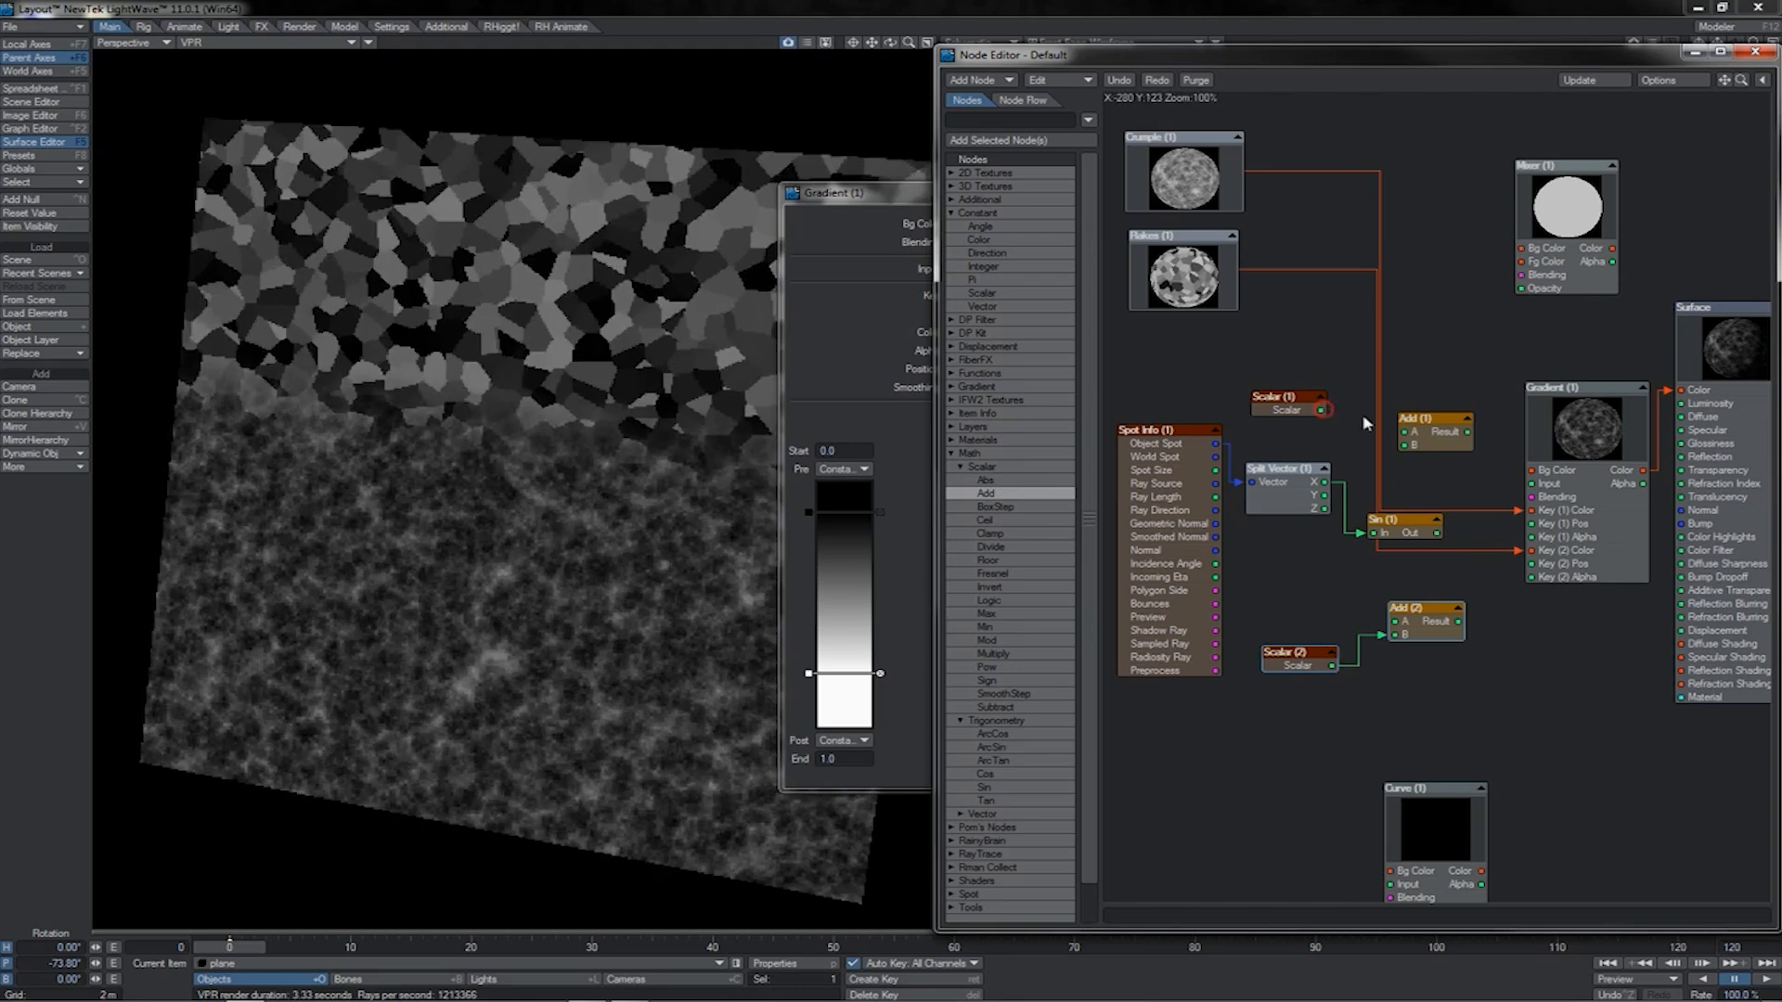
{"action": "left_click_drag", "start_coordinate": [1321, 409], "coordinate": [1531, 563]}
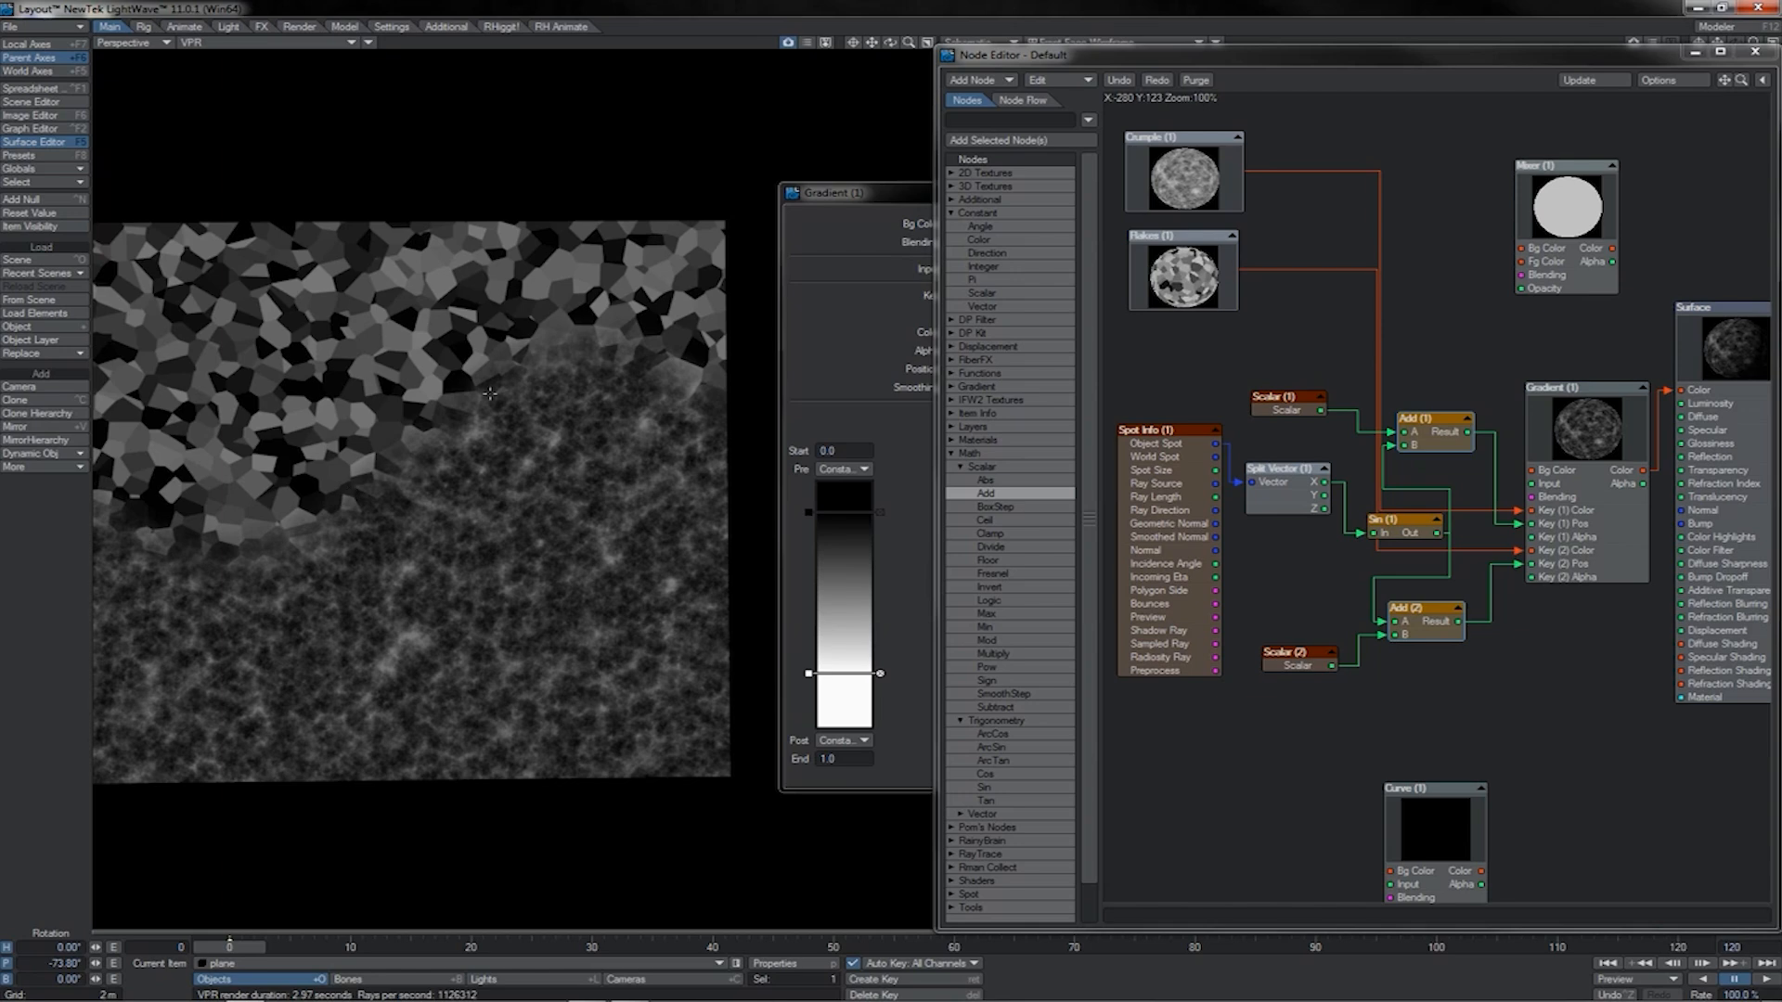
- Insert a Multiply node between the Split Vector's X output and the Sin node's input
{"action": "left_click_drag", "start_coordinate": [992, 653], "coordinate": [1299, 557]}
{"action": "mouse_move", "coordinate": [1325, 482]}
{"action": "left_mouse_down"}
{"action": "mouse_move", "coordinate": [1264, 554]}
{"action": "mouse_move", "coordinate": [1374, 533]}
{"action": "left_mouse_up"}
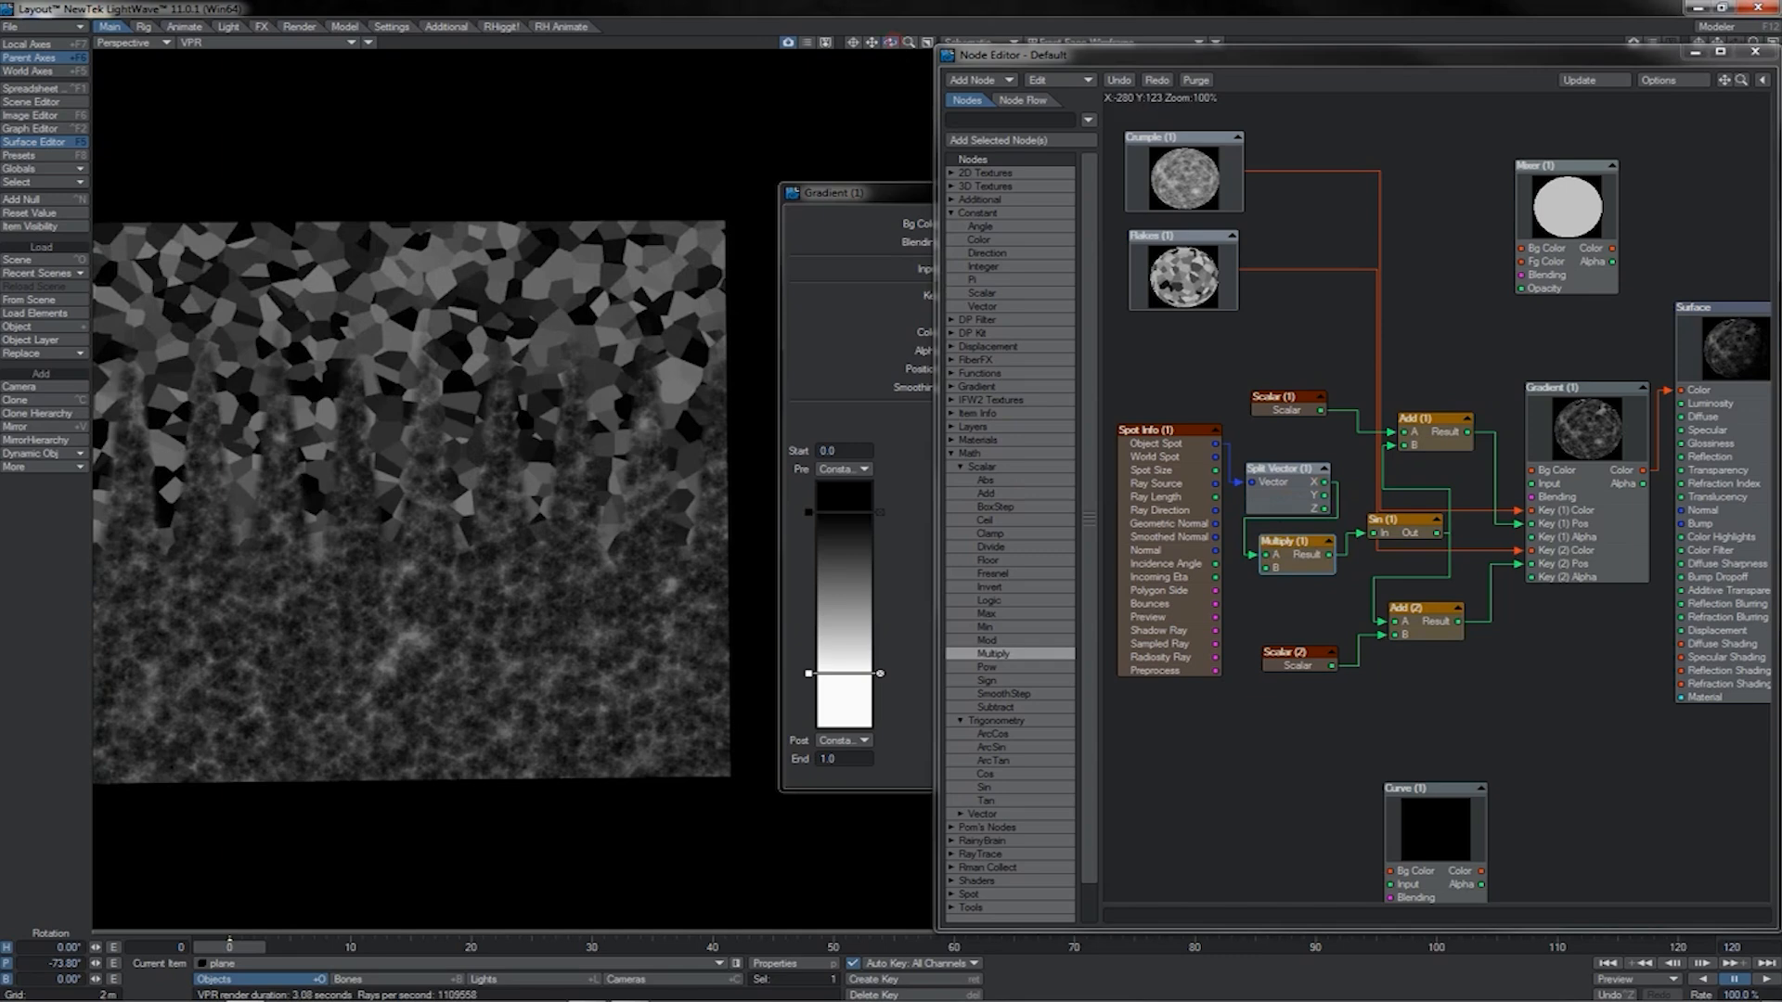
{"action": "left_click_drag", "start_coordinate": [890, 43], "coordinate": [434, 280]}
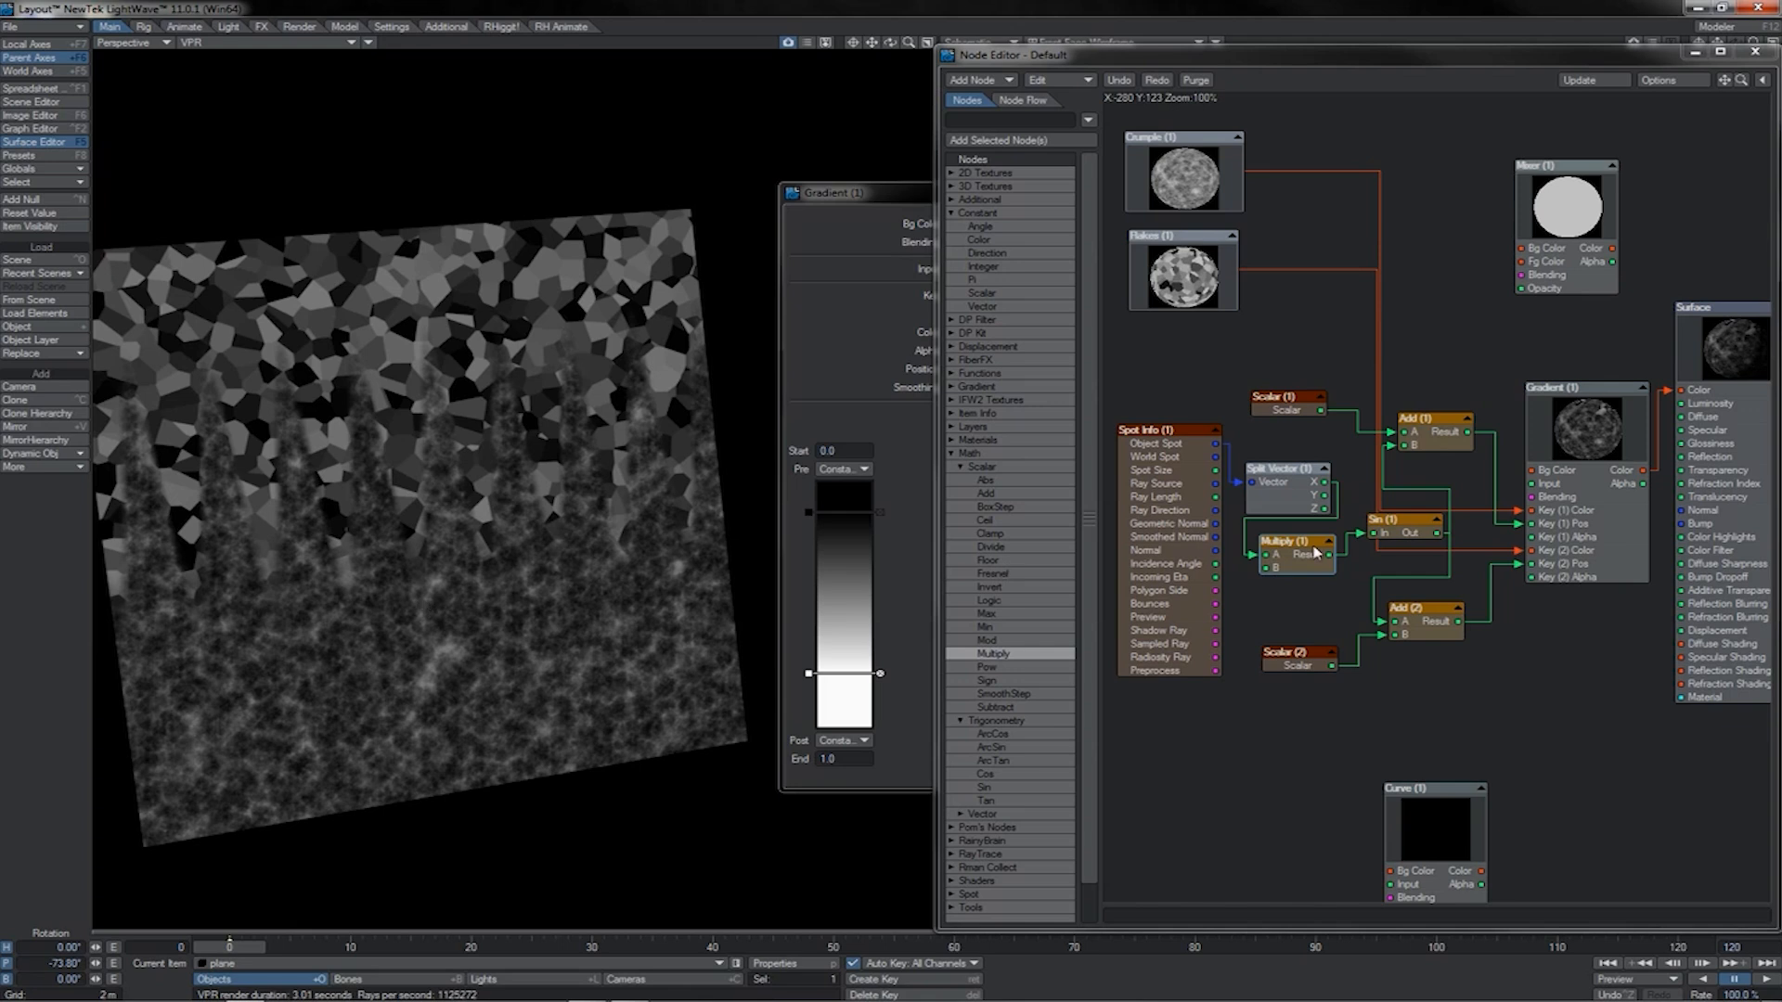
- Select the Gradient node together with its Spot Info, Scalar and math nodes and move the group higher in the graph
{"action": "left_click_drag", "start_coordinate": [1439, 622], "coordinate": [1440, 615]}
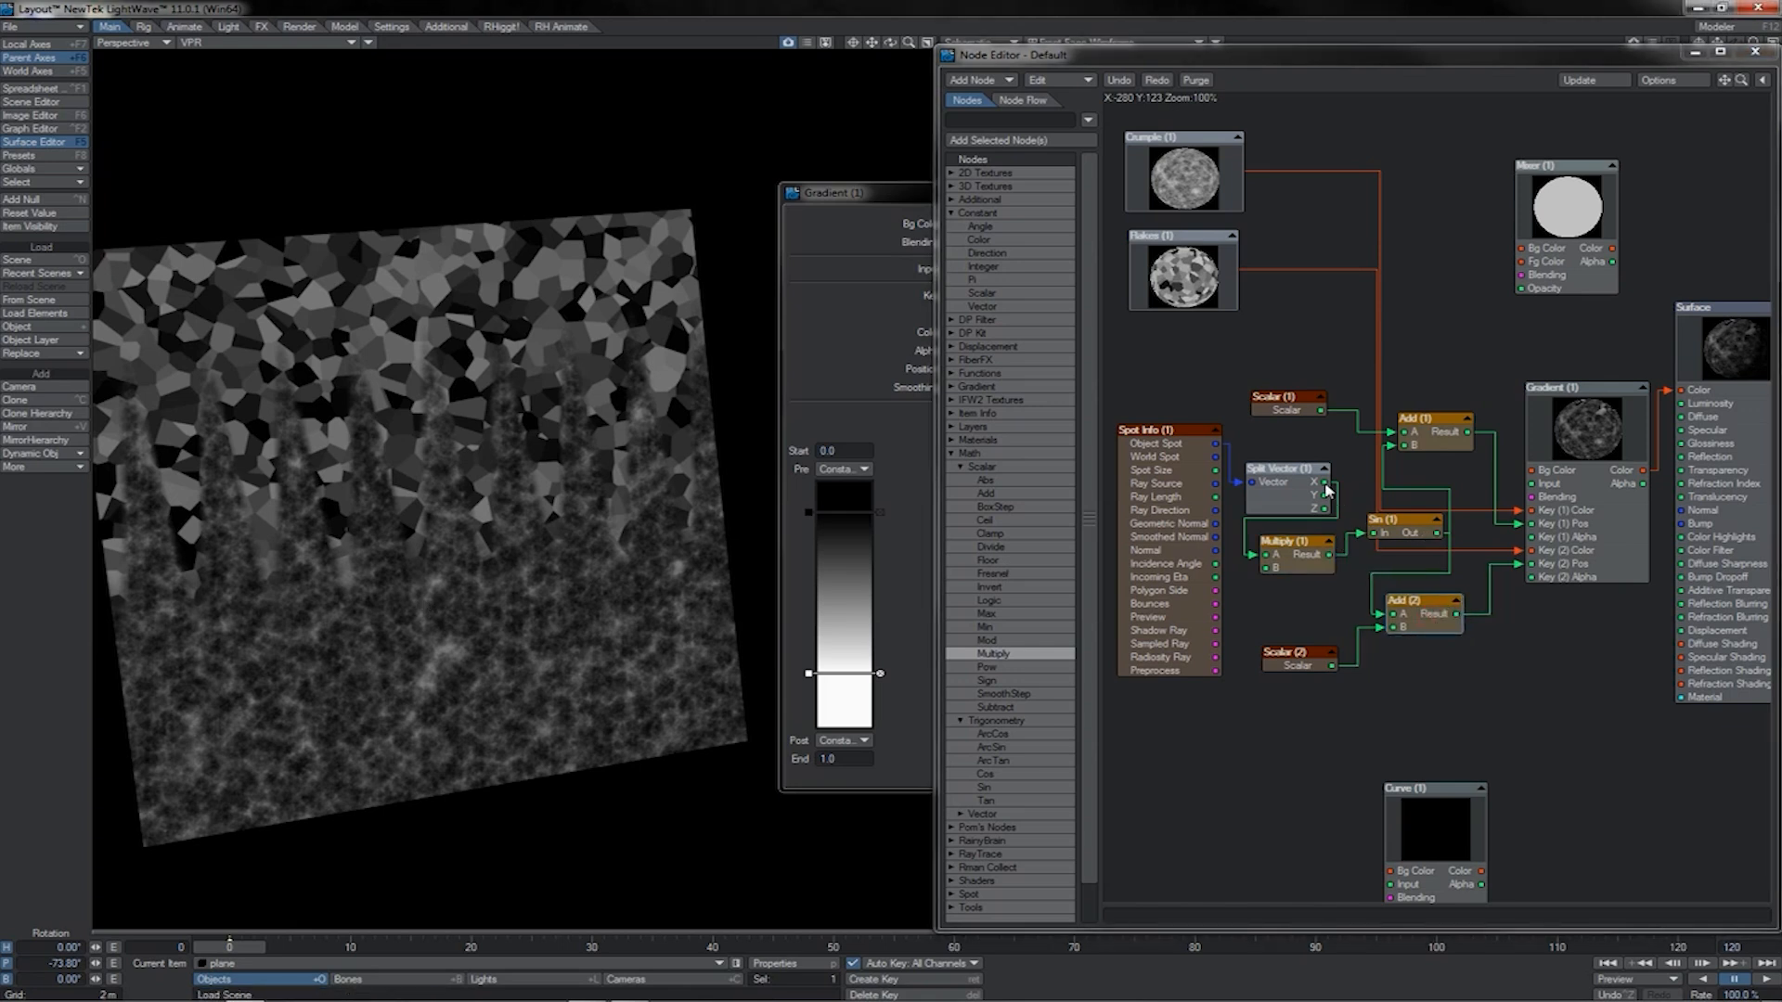
{"action": "left_click_drag", "start_coordinate": [1325, 482], "coordinate": [1479, 506]}
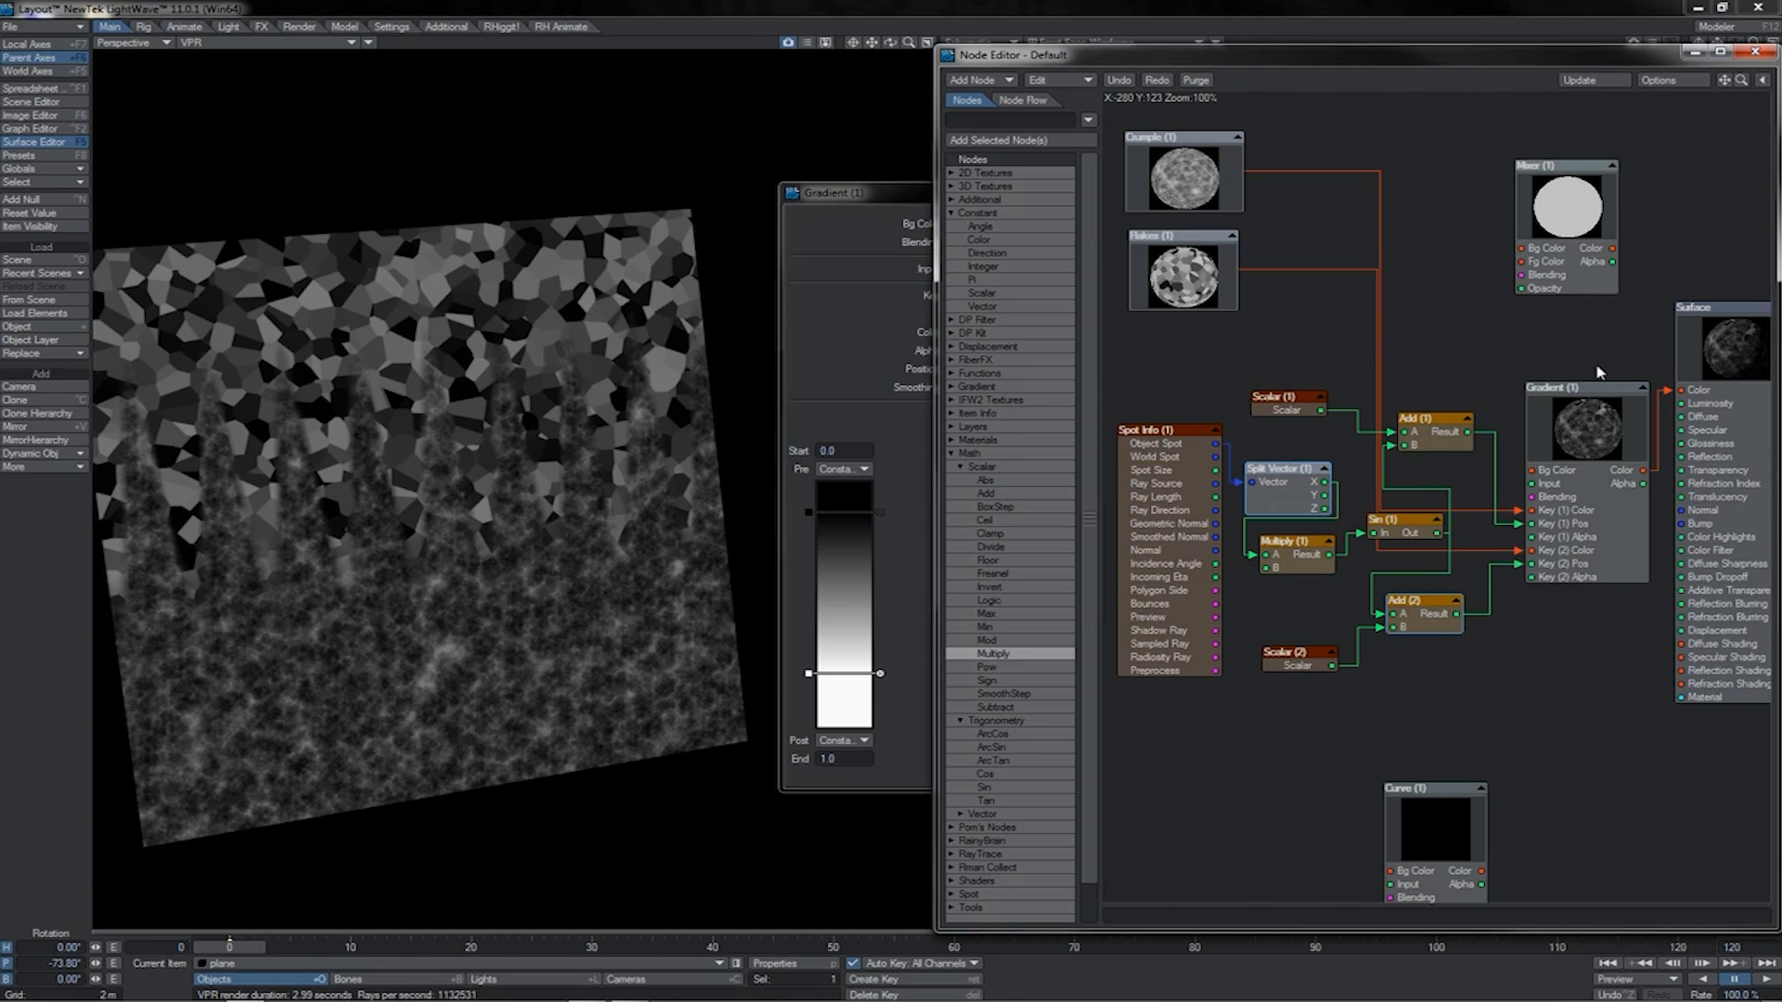
{"action": "left_click_drag", "start_coordinate": [1597, 365], "coordinate": [1165, 688]}
{"action": "left_click_drag", "start_coordinate": [1577, 484], "coordinate": [1557, 412]}
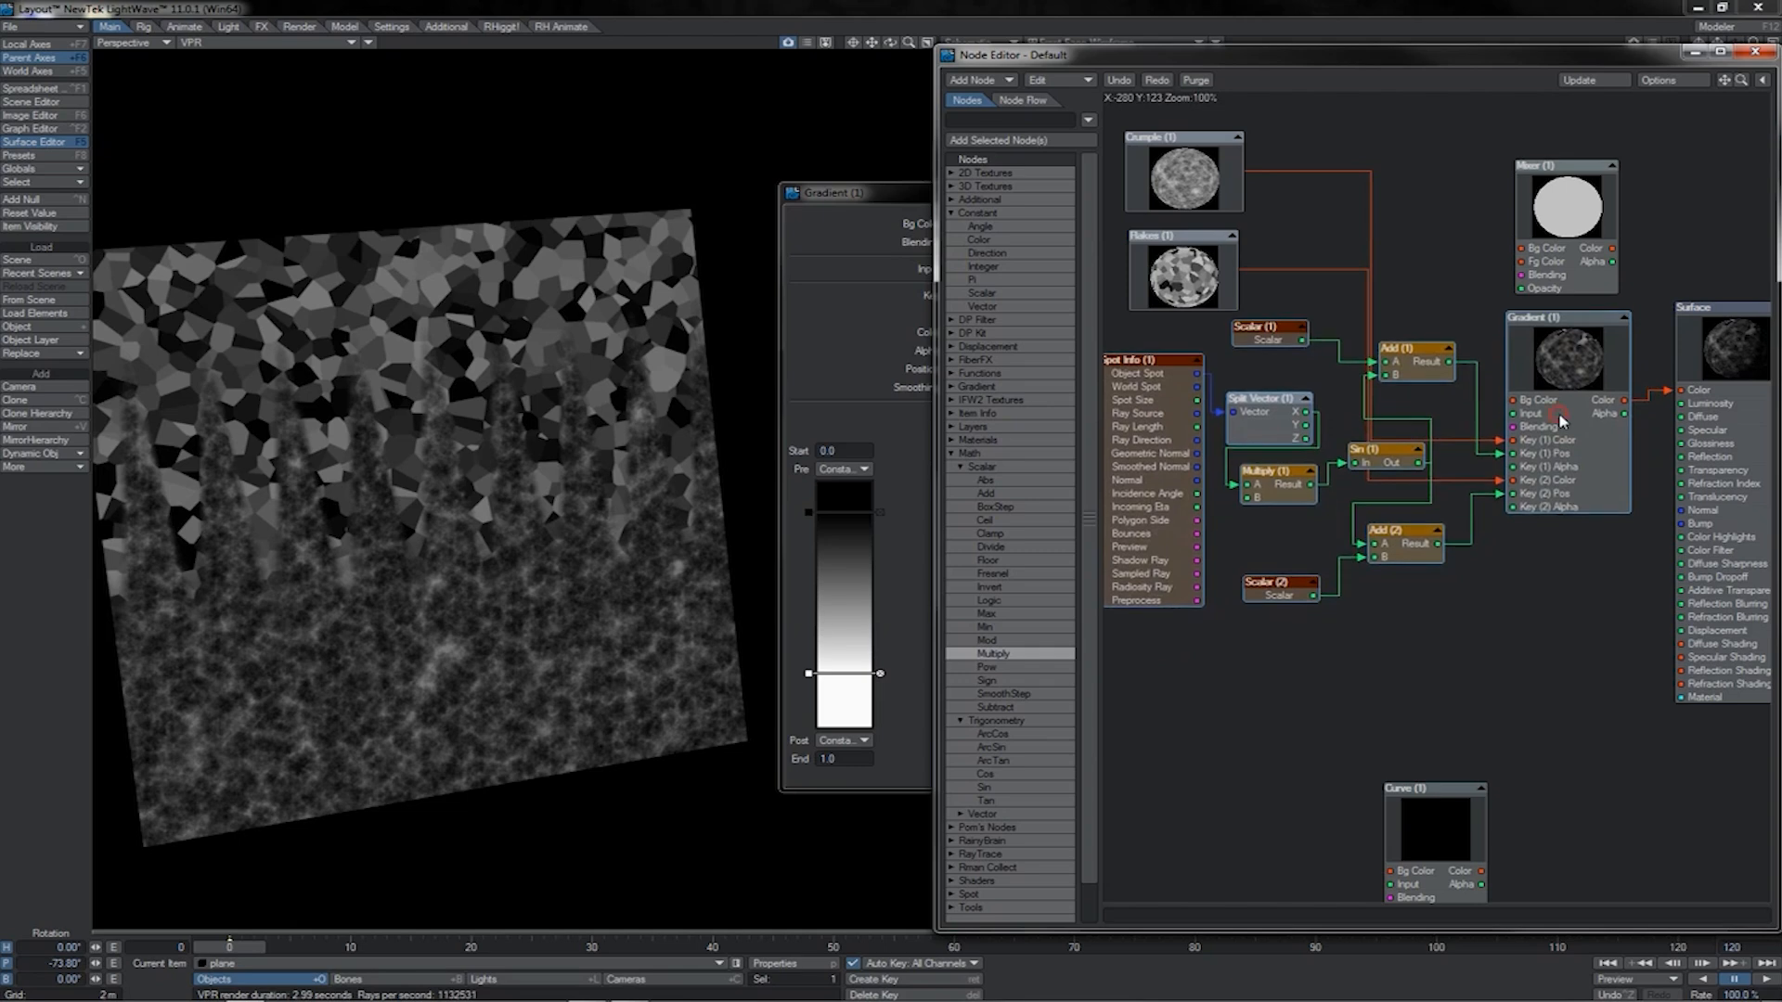
- Delete the unused Mixer node and move the Curve node closer to the Gradient node
{"action": "left_click_drag", "start_coordinate": [1564, 266], "coordinate": [1544, 229]}
{"action": "key", "text": "Delete"}
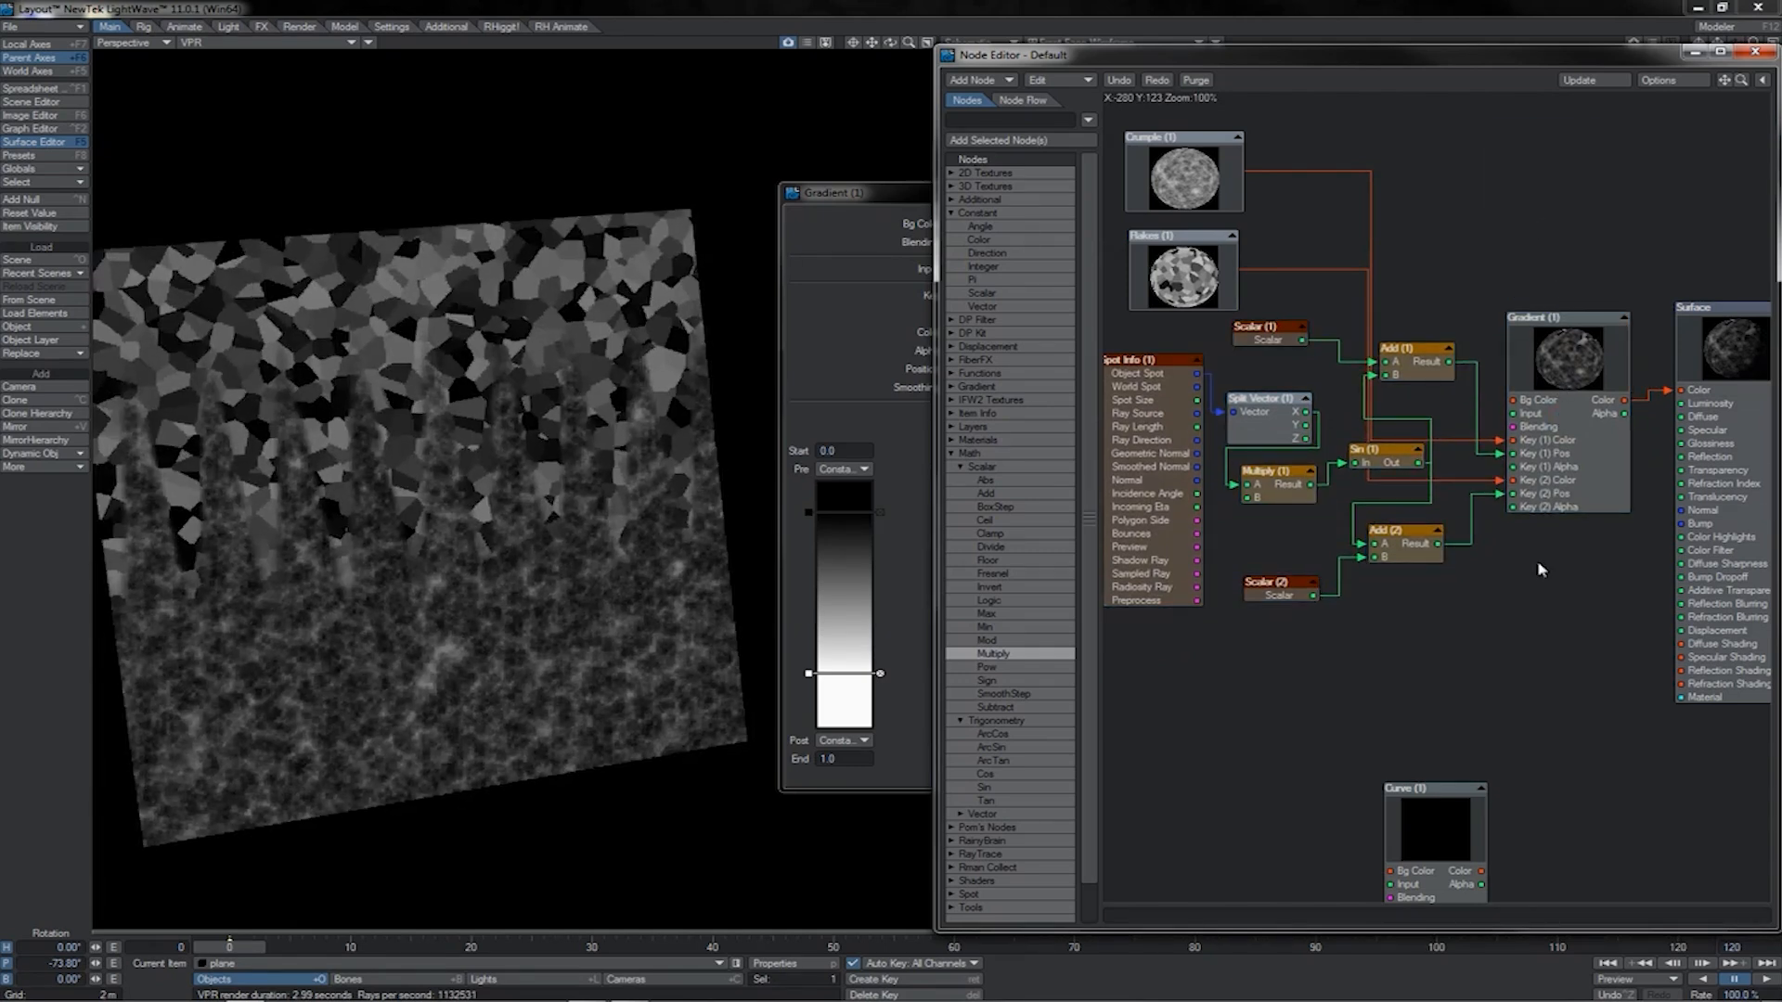
{"action": "left_click", "coordinate": [1533, 627]}
{"action": "left_click", "coordinate": [1574, 503]}
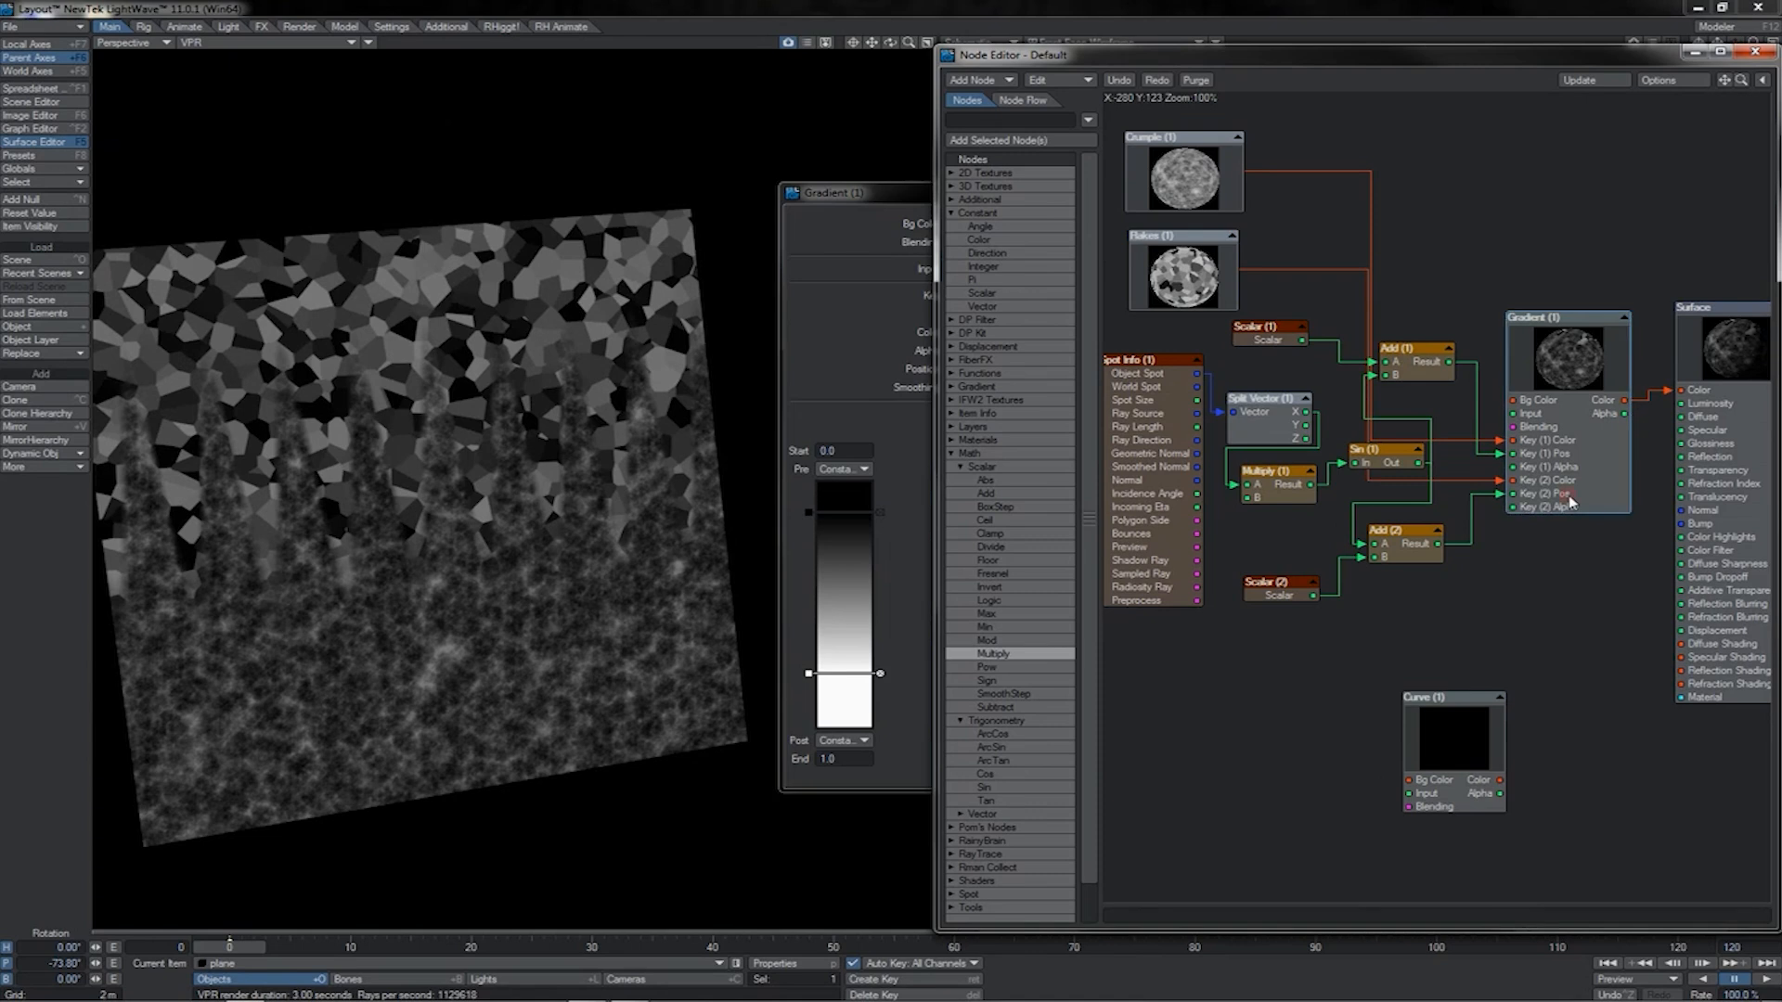
- Open the Curve node and examine its input options, key position and color channels alongside the Gradient's settings
{"action": "double_click", "coordinate": [1430, 733]}
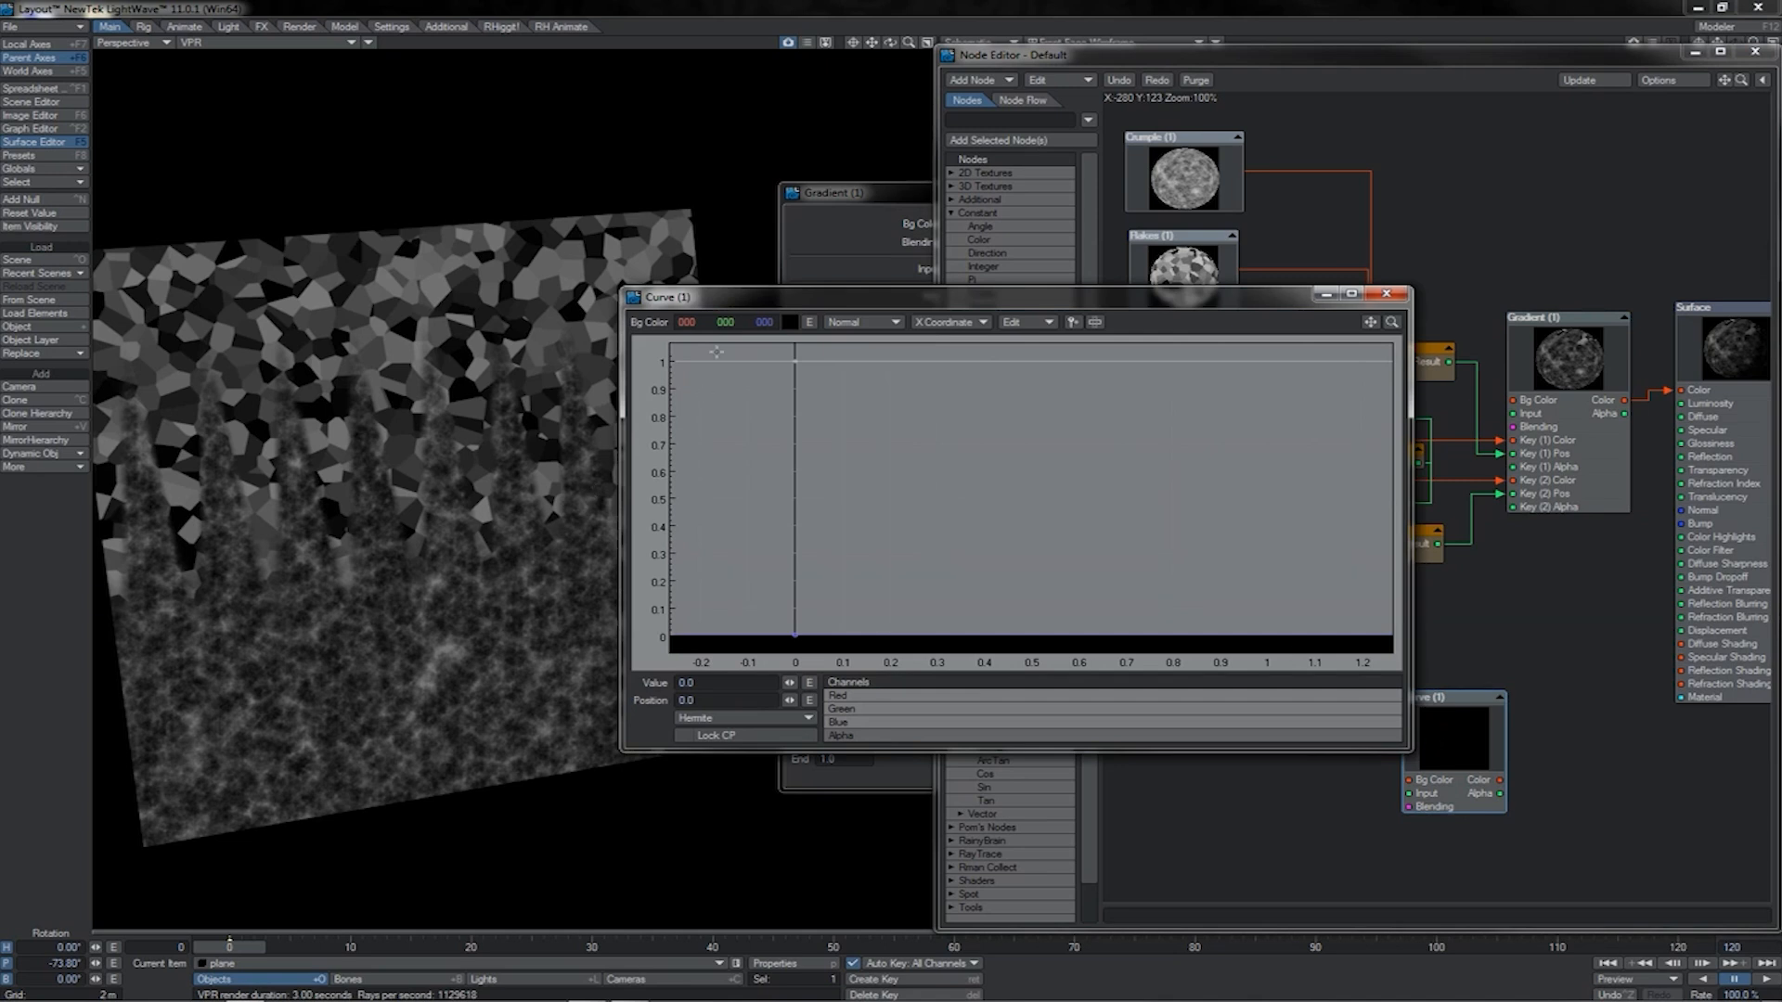
{"action": "left_click", "coordinate": [948, 322]}
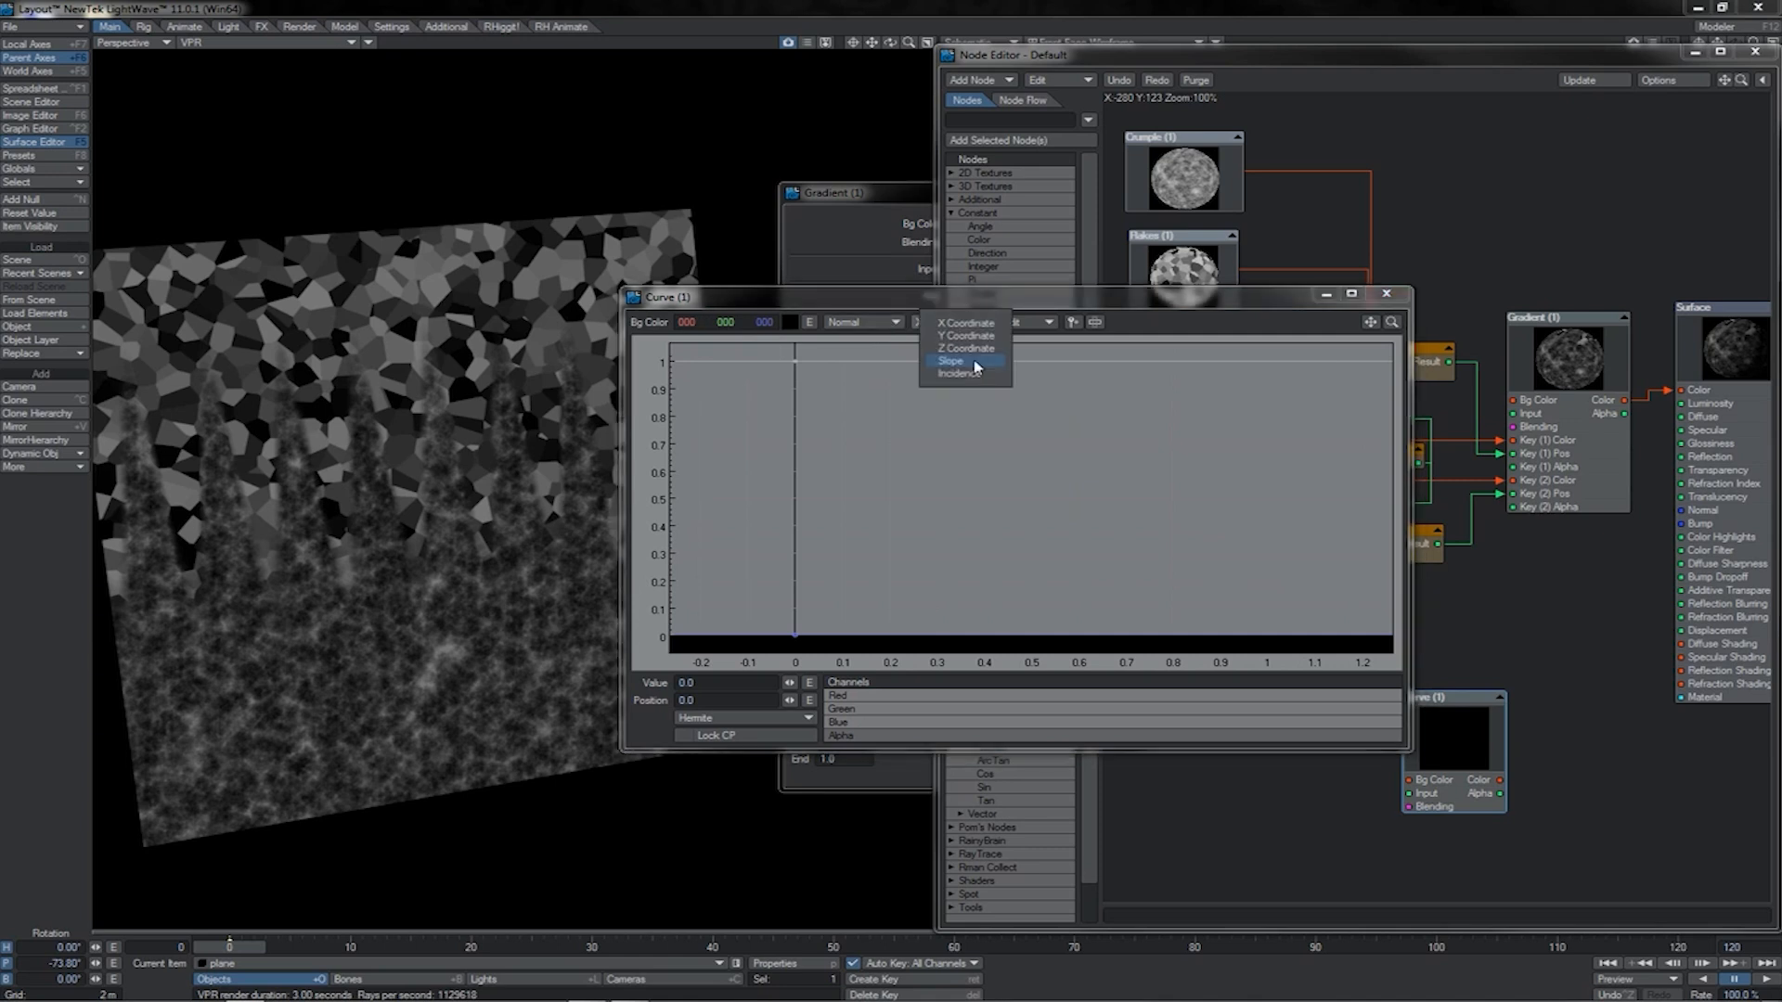
{"action": "left_click", "coordinate": [1054, 297]}
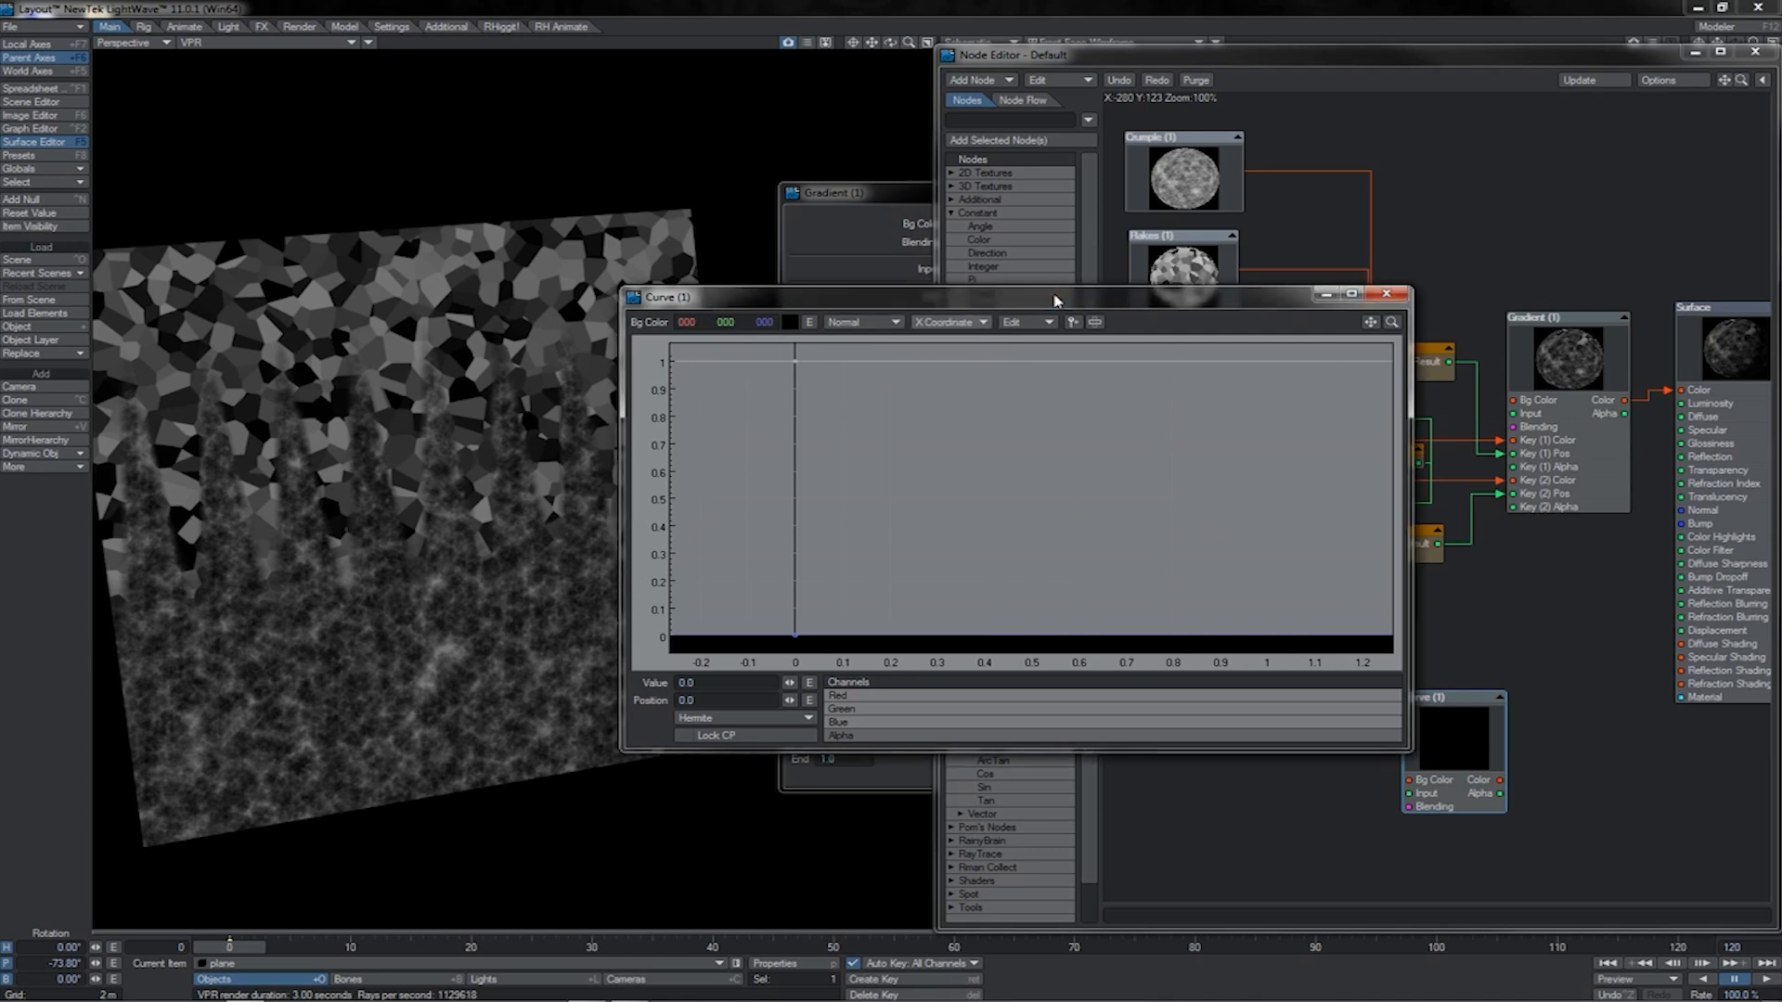
{"action": "left_click", "coordinate": [729, 699]}
{"action": "left_click", "coordinate": [841, 696]}
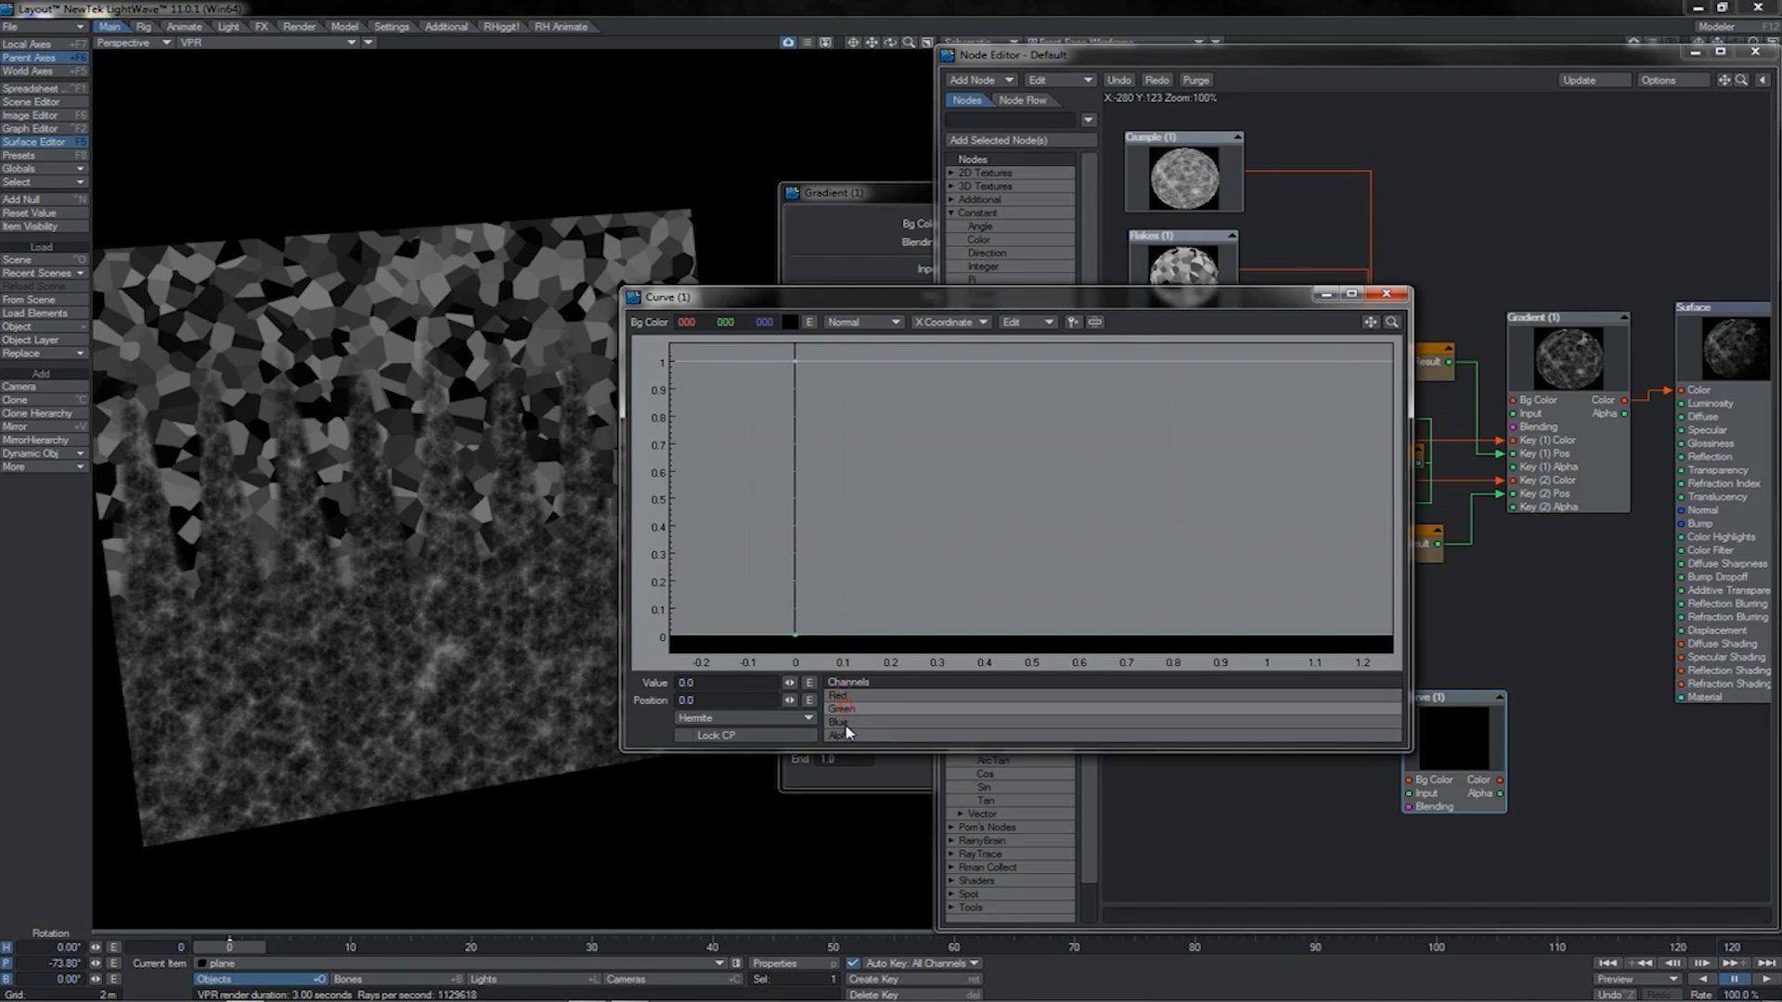
{"action": "left_click", "coordinate": [873, 195]}
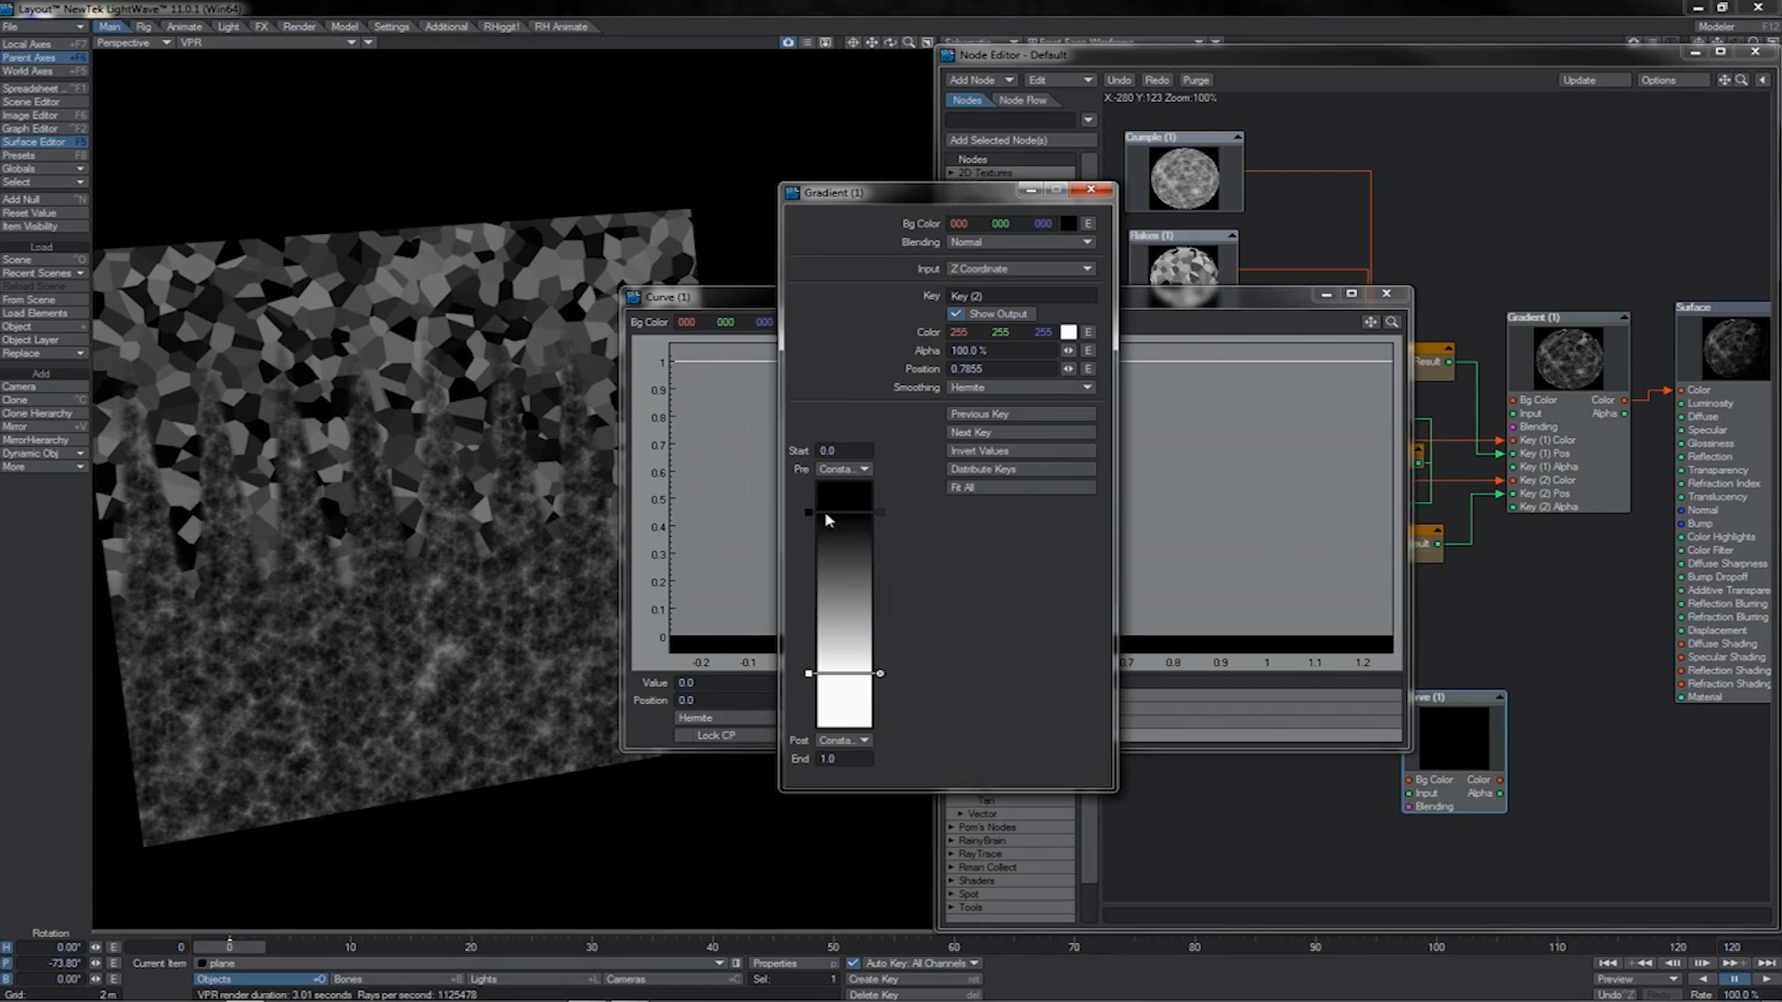
{"action": "left_click", "coordinate": [722, 297]}
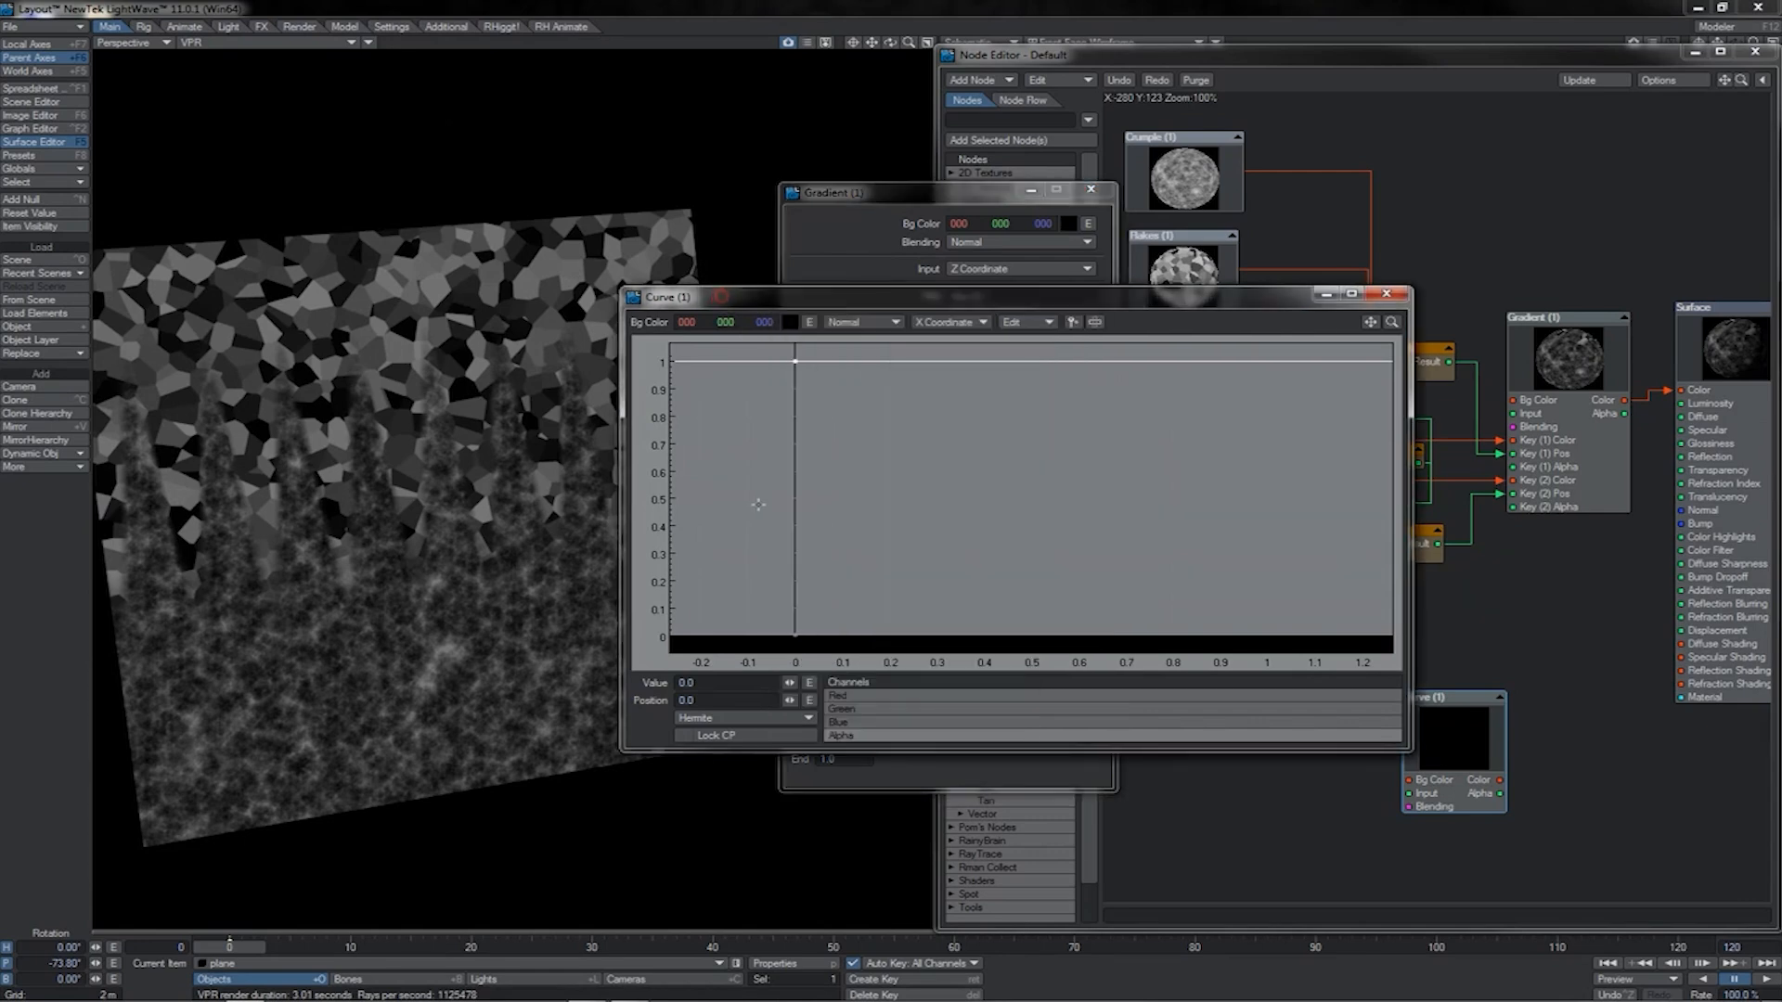
- Uncover the node graph and connect the Curve node's Alpha output to the Surface's Luminosity input
{"action": "left_click_drag", "start_coordinate": [742, 297], "coordinate": [514, 332]}
{"action": "left_click", "coordinate": [1149, 506]}
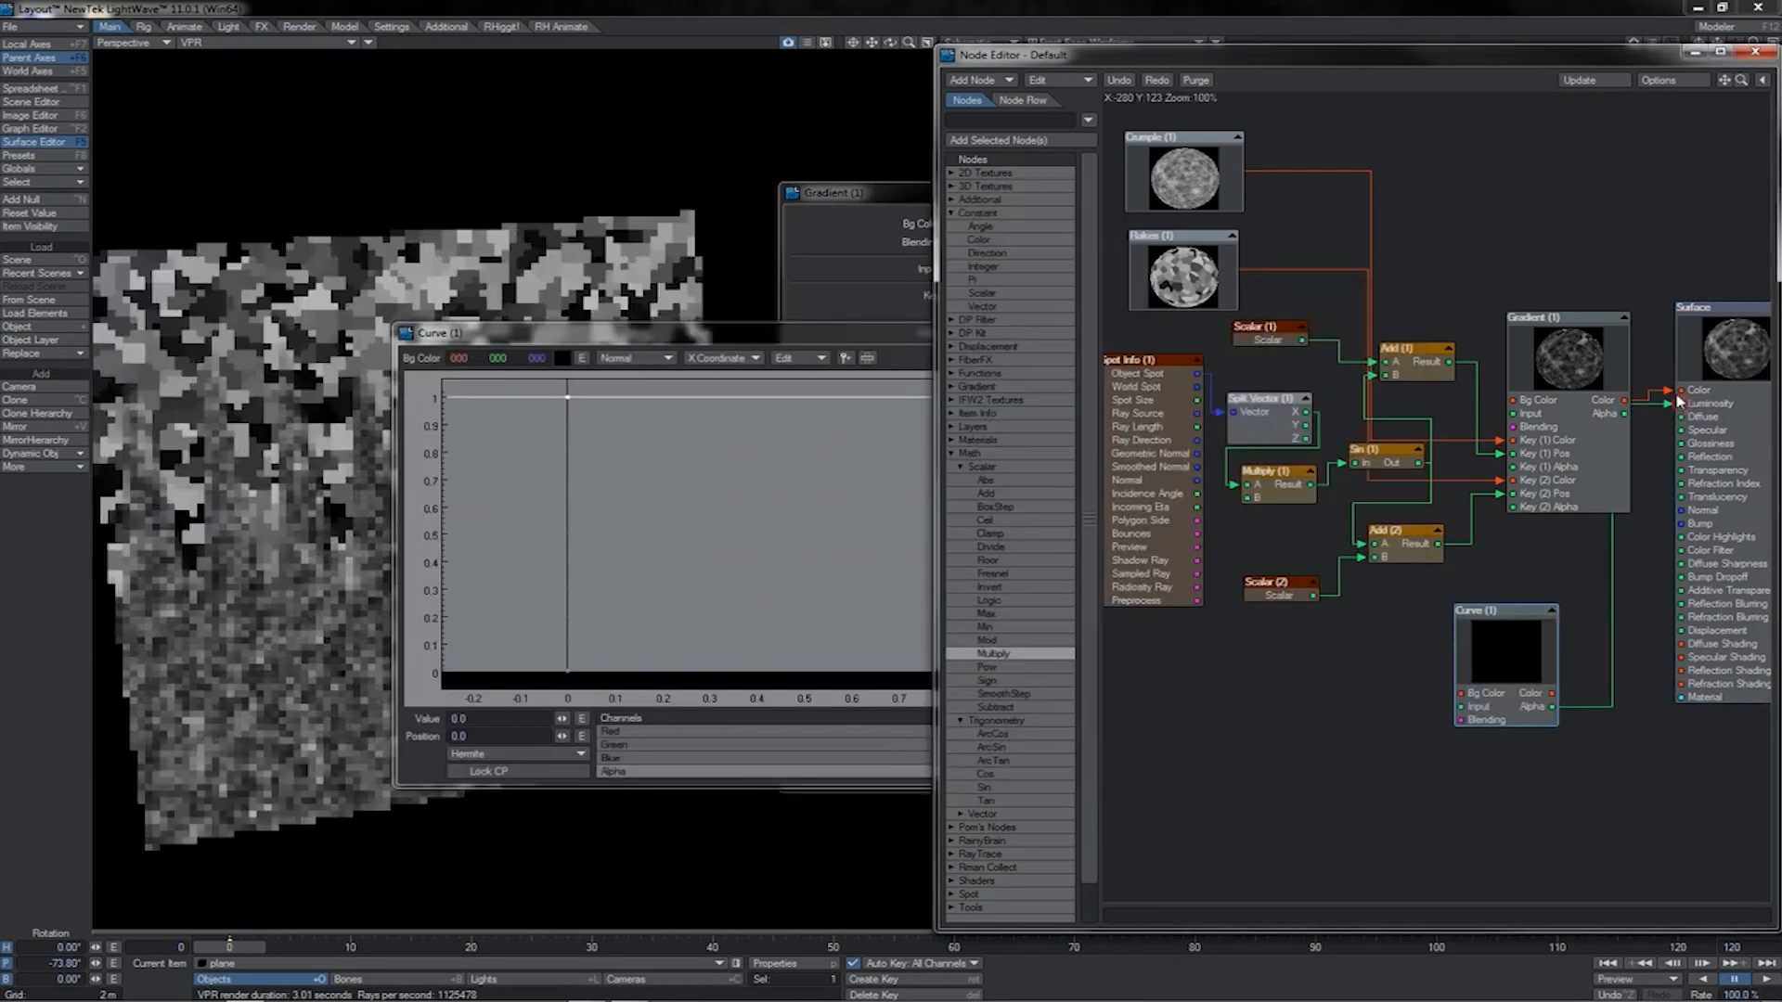
- Bring the Curve window forward and step through its Red, Green, Blue and Alpha channels to examine each curve and its key
{"action": "left_click", "coordinate": [826, 337]}
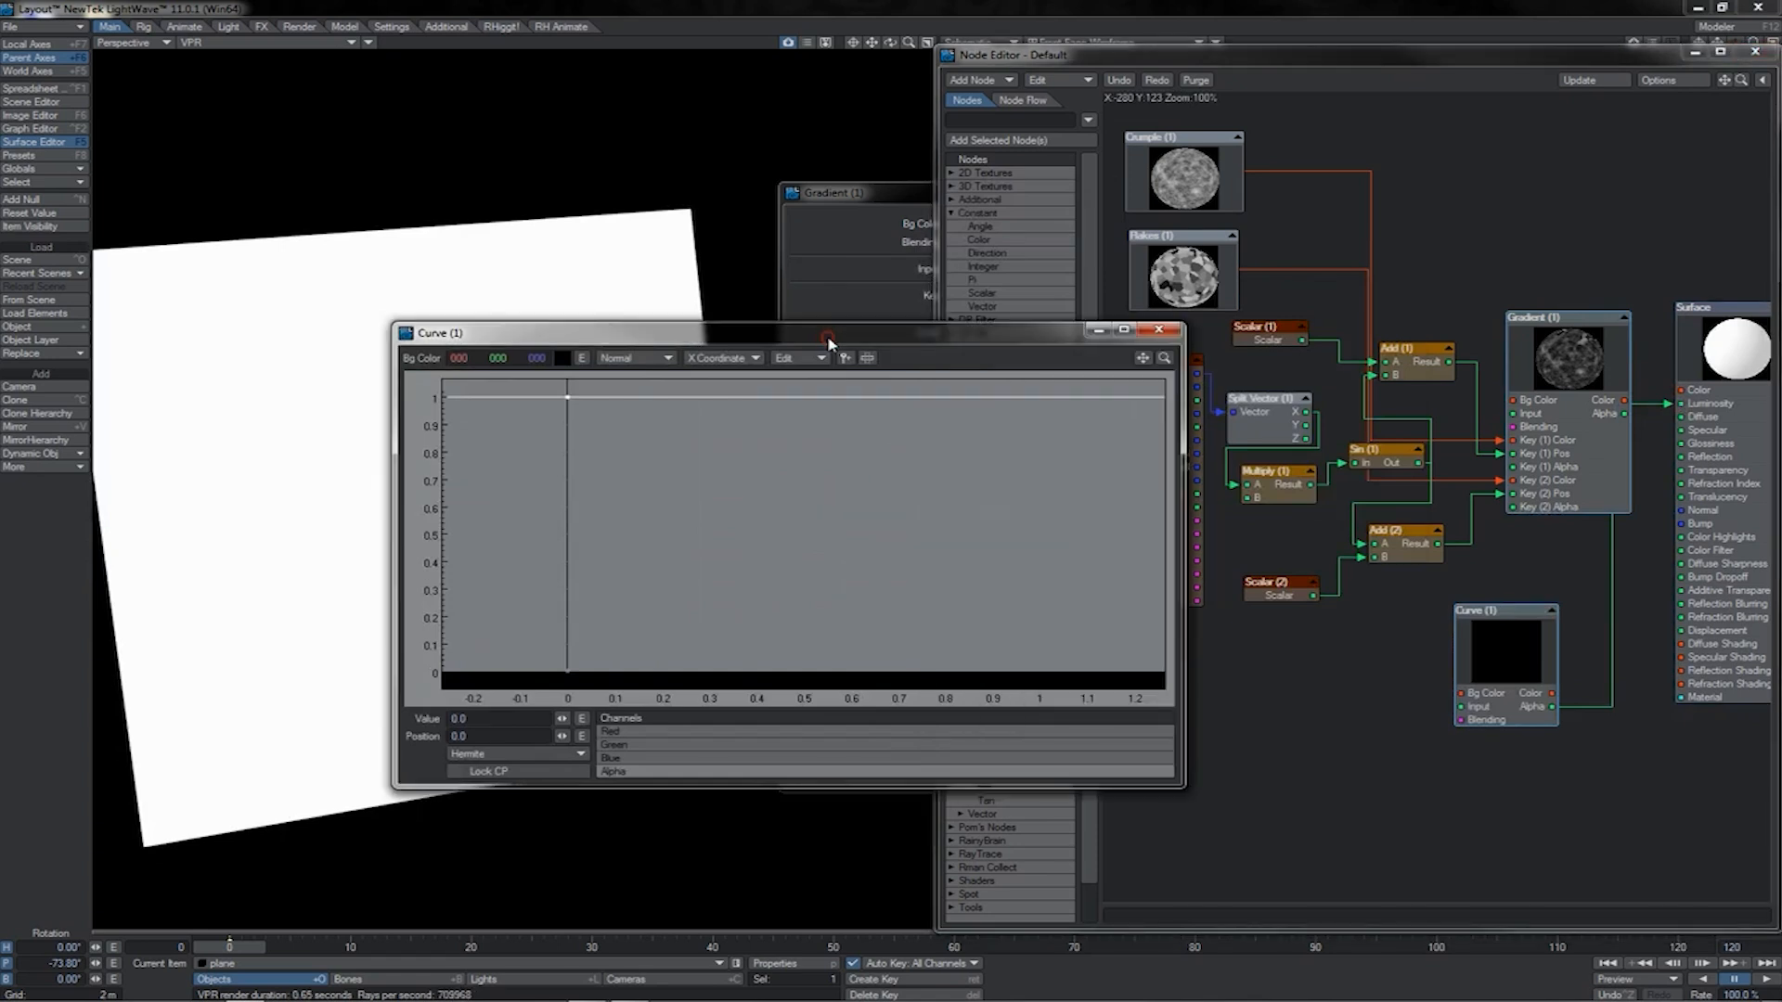
{"action": "left_click_drag", "start_coordinate": [829, 343], "coordinate": [929, 327]}
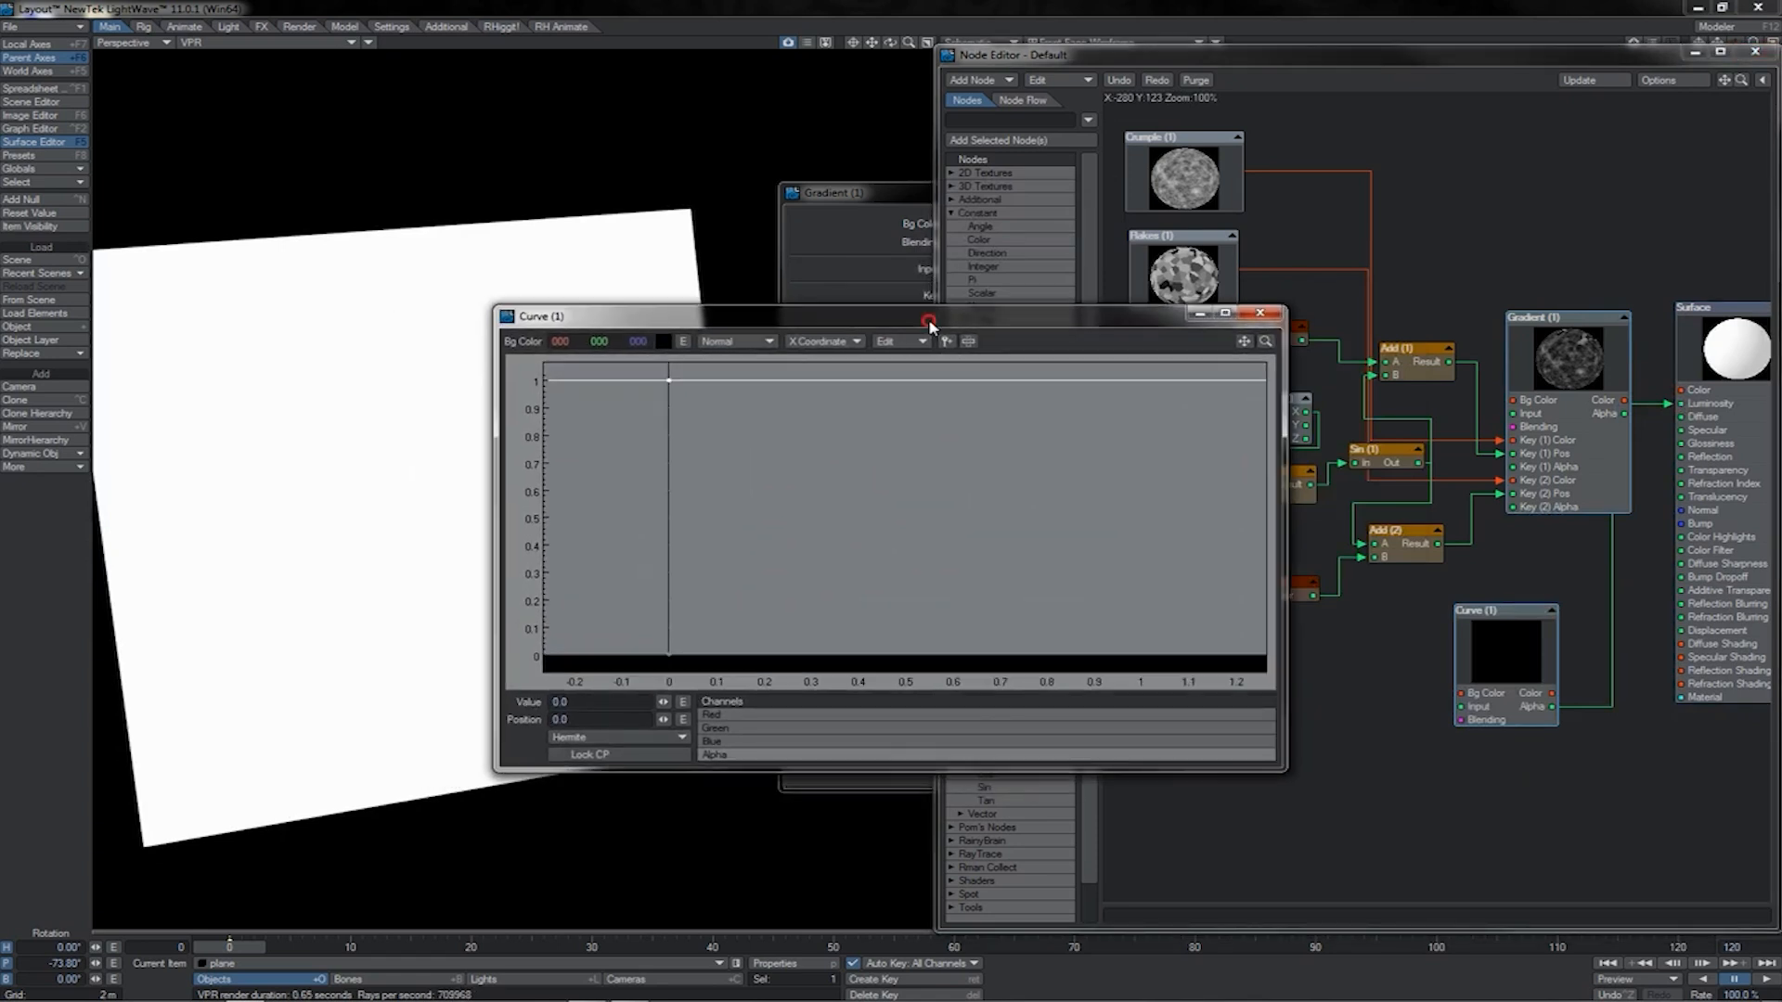
{"action": "left_click", "coordinate": [712, 757]}
{"action": "left_click", "coordinate": [724, 729]}
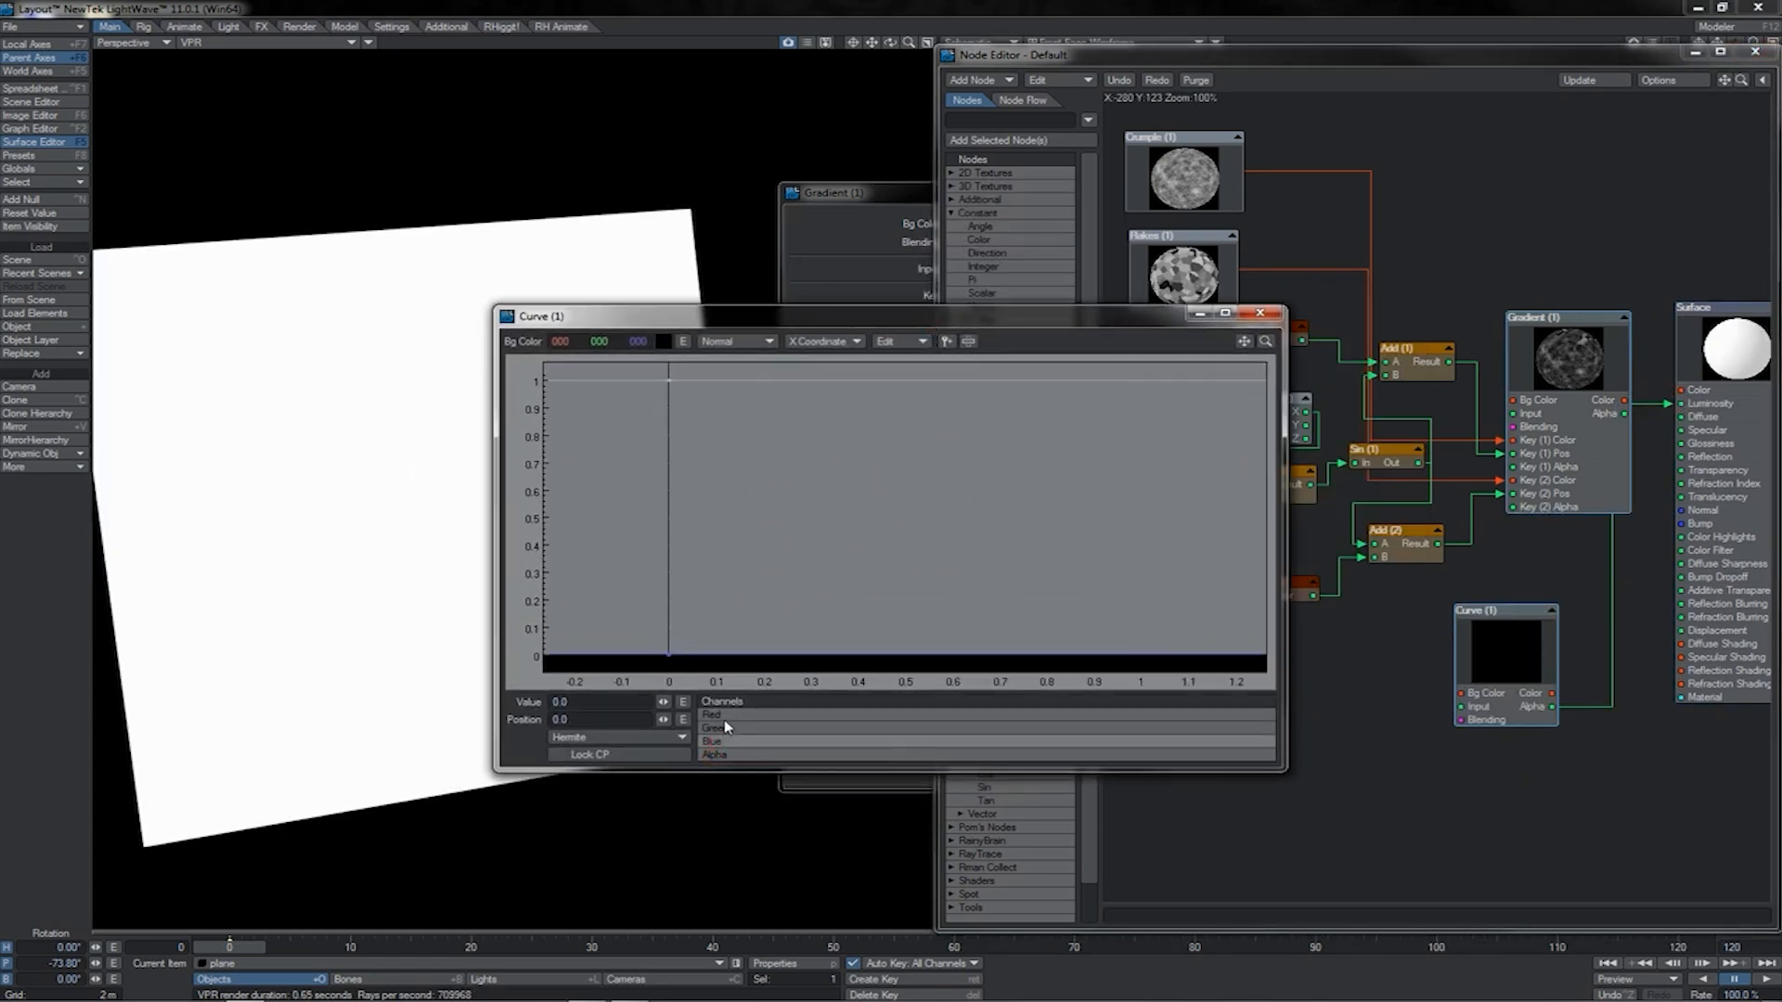
{"action": "left_click", "coordinate": [721, 735]}
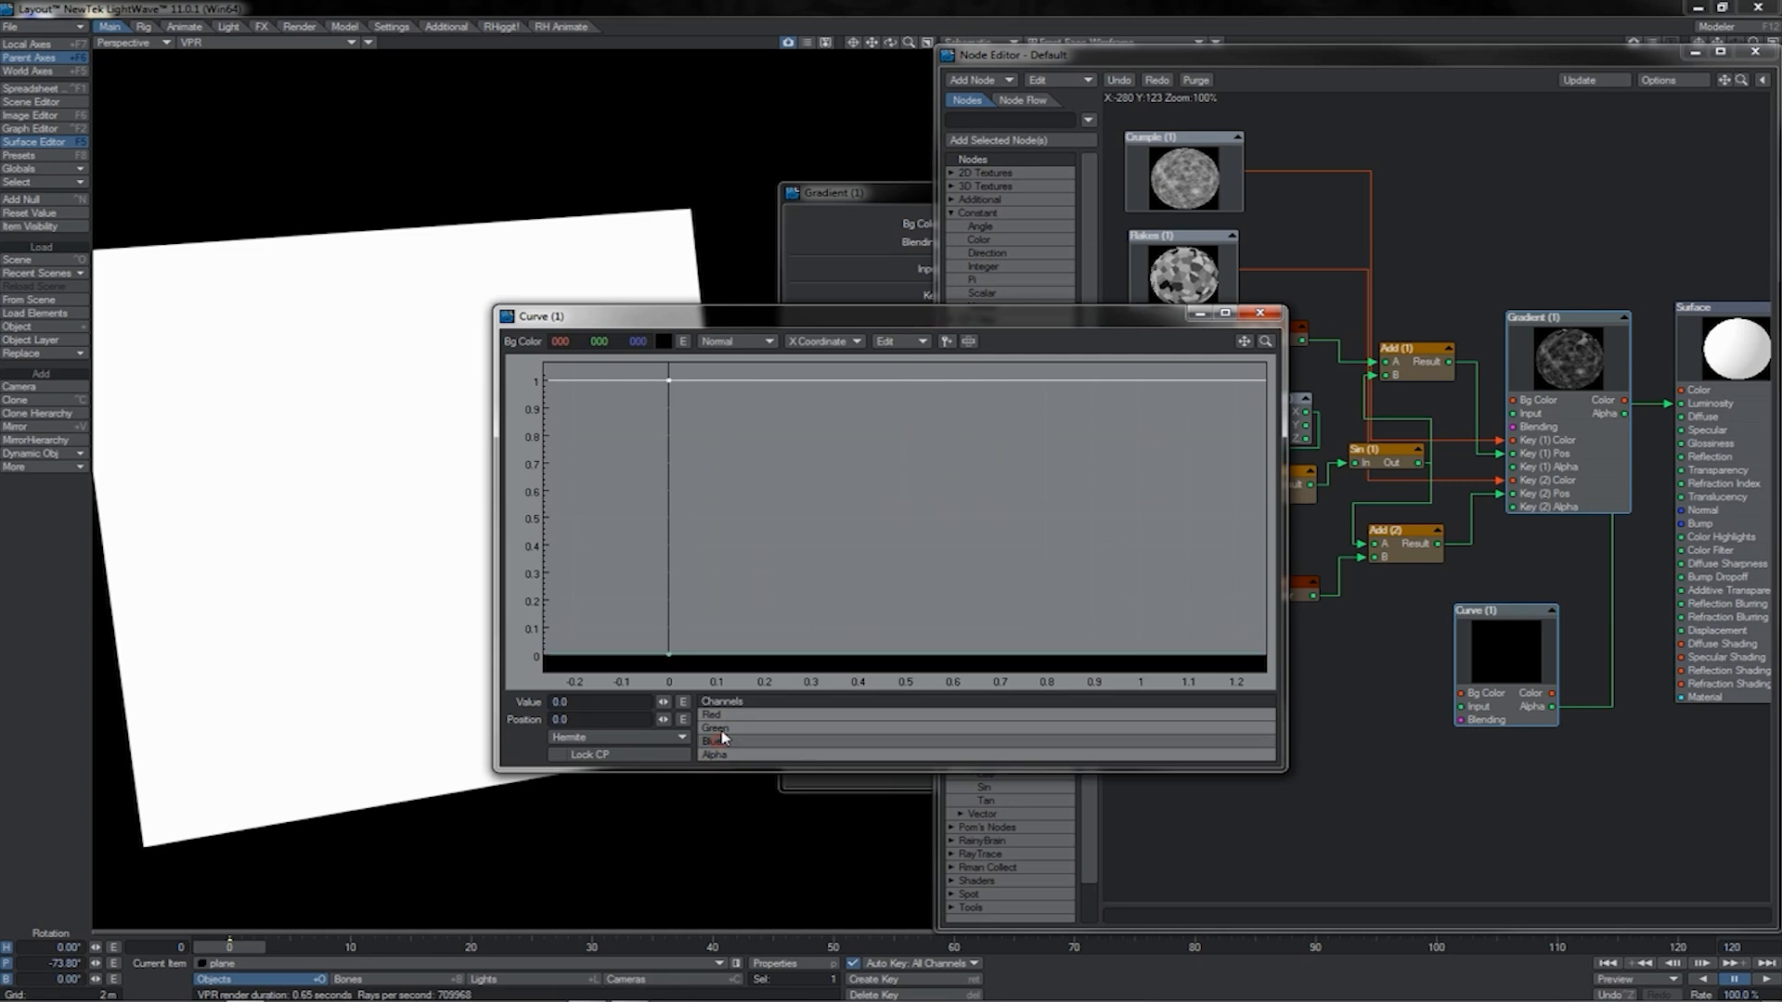
{"action": "left_click", "coordinate": [721, 729]}
{"action": "left_click", "coordinate": [721, 716]}
{"action": "left_click", "coordinate": [723, 728]}
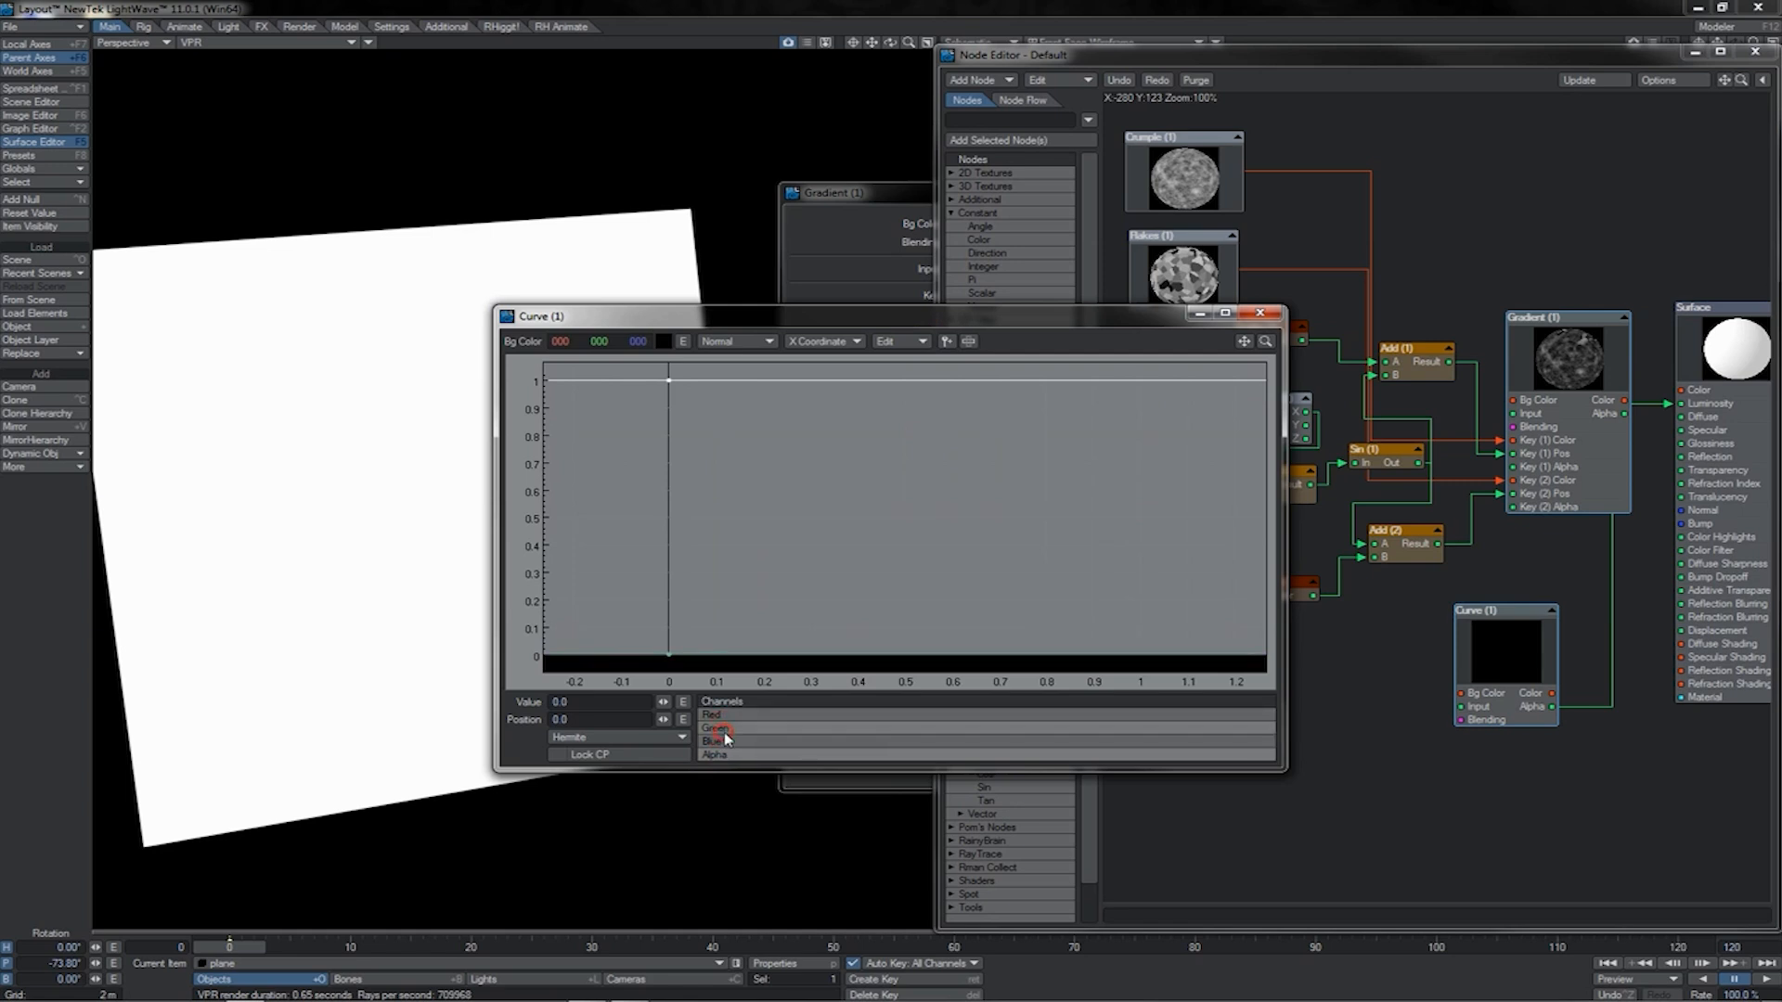
{"action": "left_click", "coordinate": [723, 741]}
{"action": "left_click", "coordinate": [724, 715]}
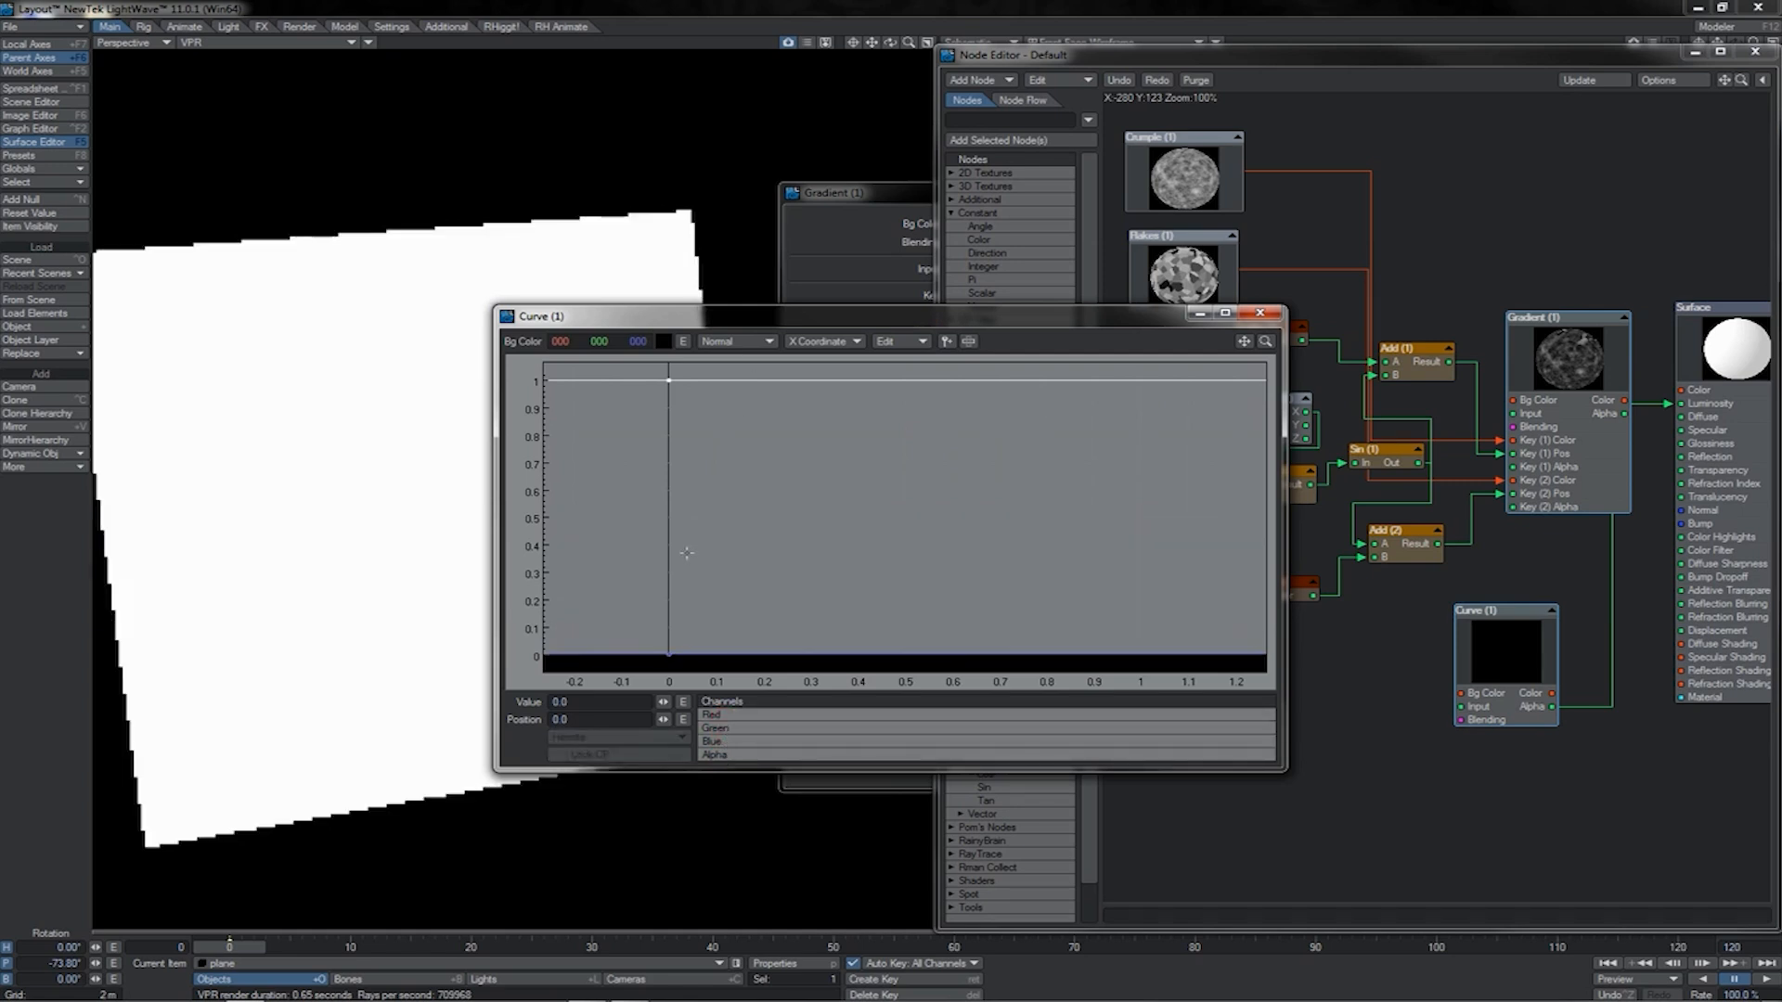
{"action": "left_click_drag", "start_coordinate": [701, 621], "coordinate": [660, 668]}
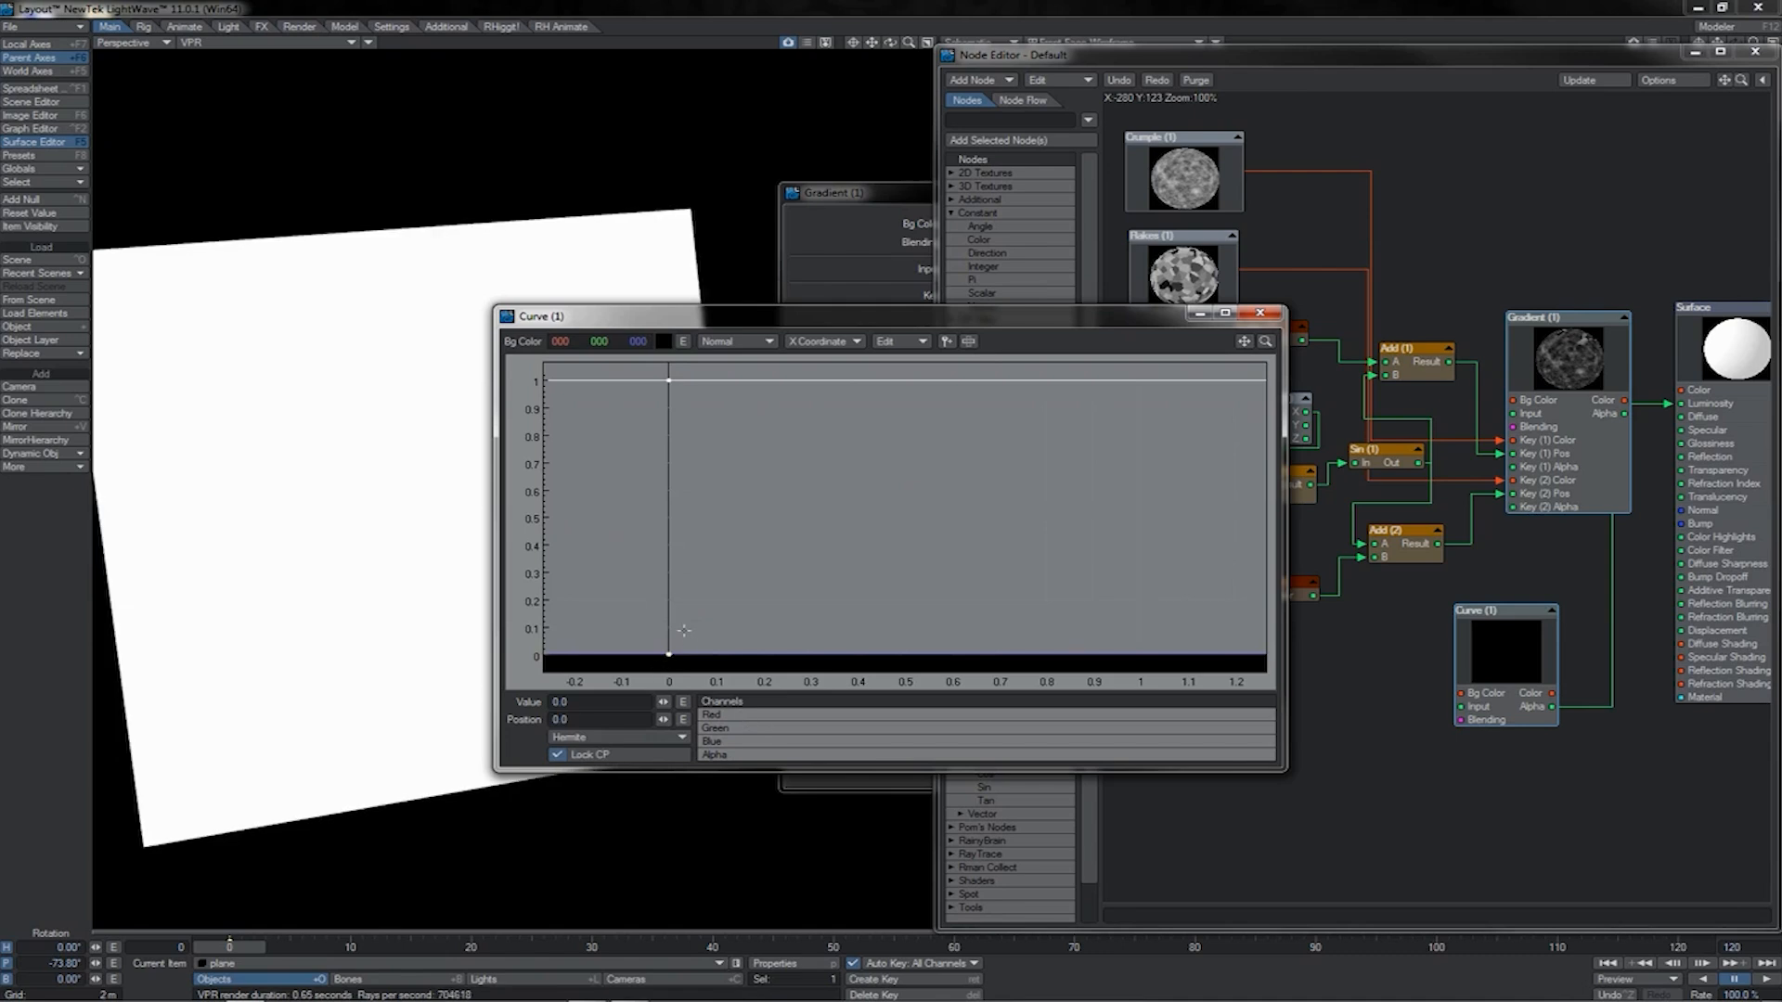
- On the Curve's Alpha channel, add keys at about position 0.49, value 0.01 and about position 1.01, value 1.04
{"action": "left_click", "coordinate": [733, 756]}
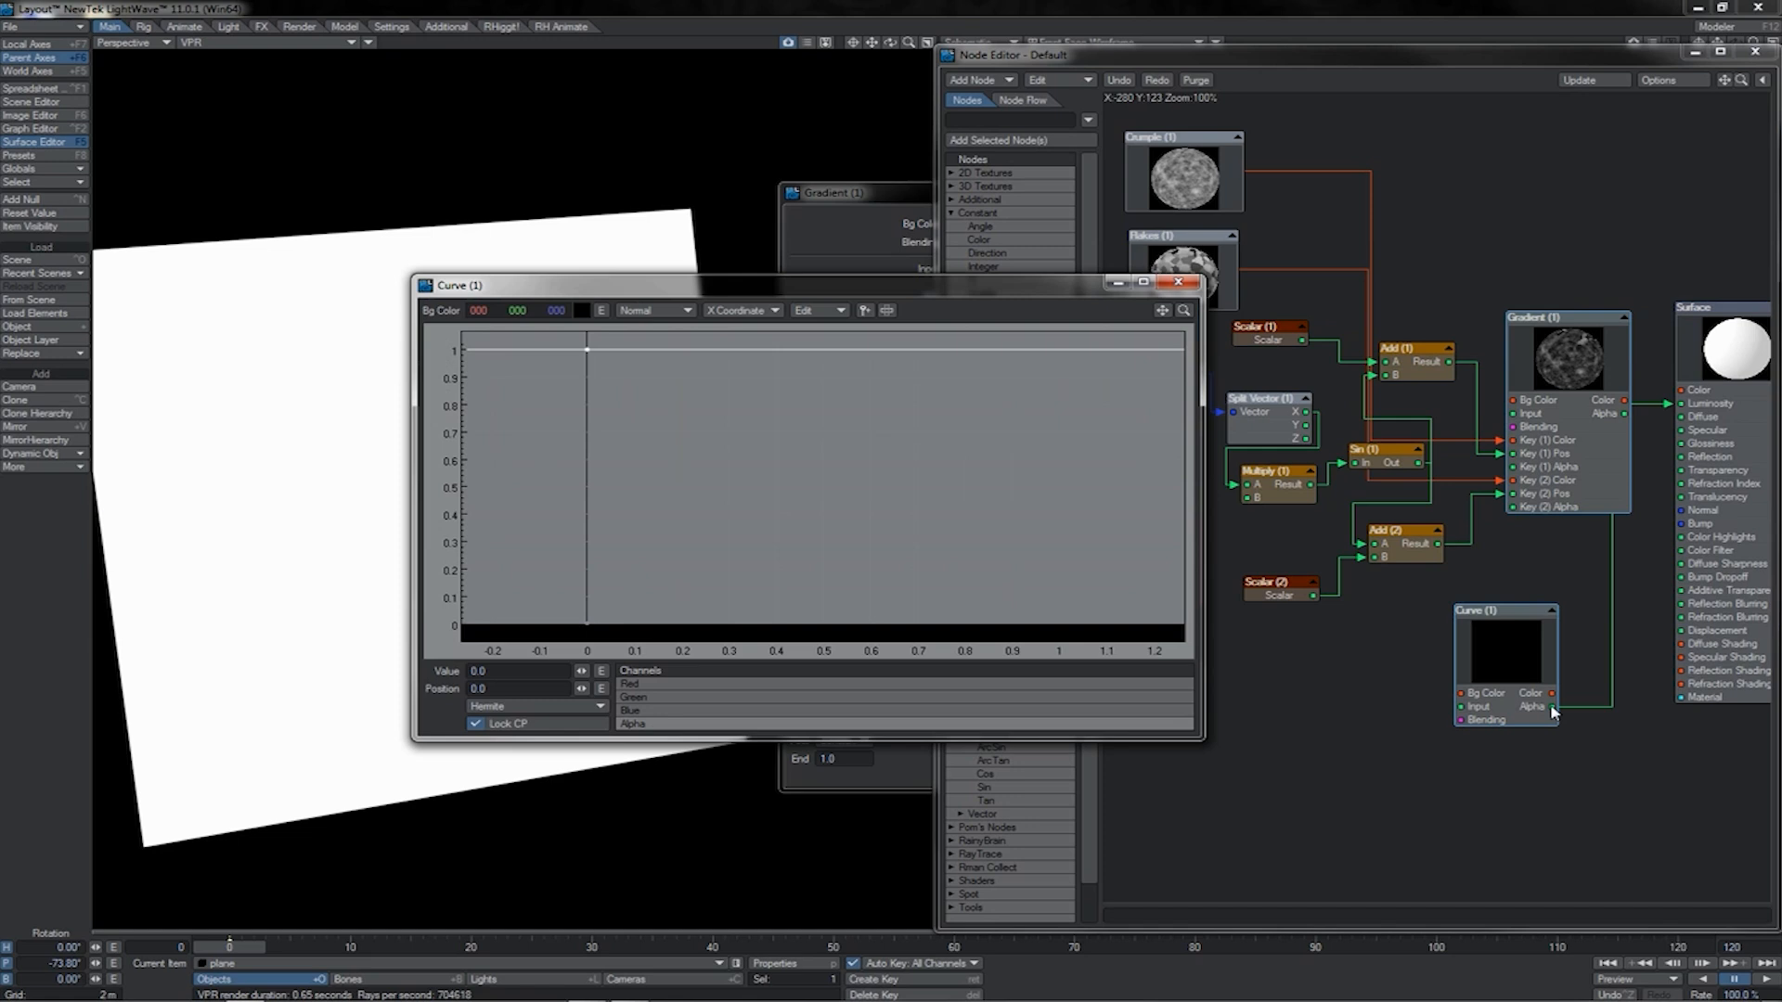
{"action": "left_click", "coordinate": [589, 351]}
{"action": "left_click", "coordinate": [865, 310]}
{"action": "left_click", "coordinate": [819, 620]}
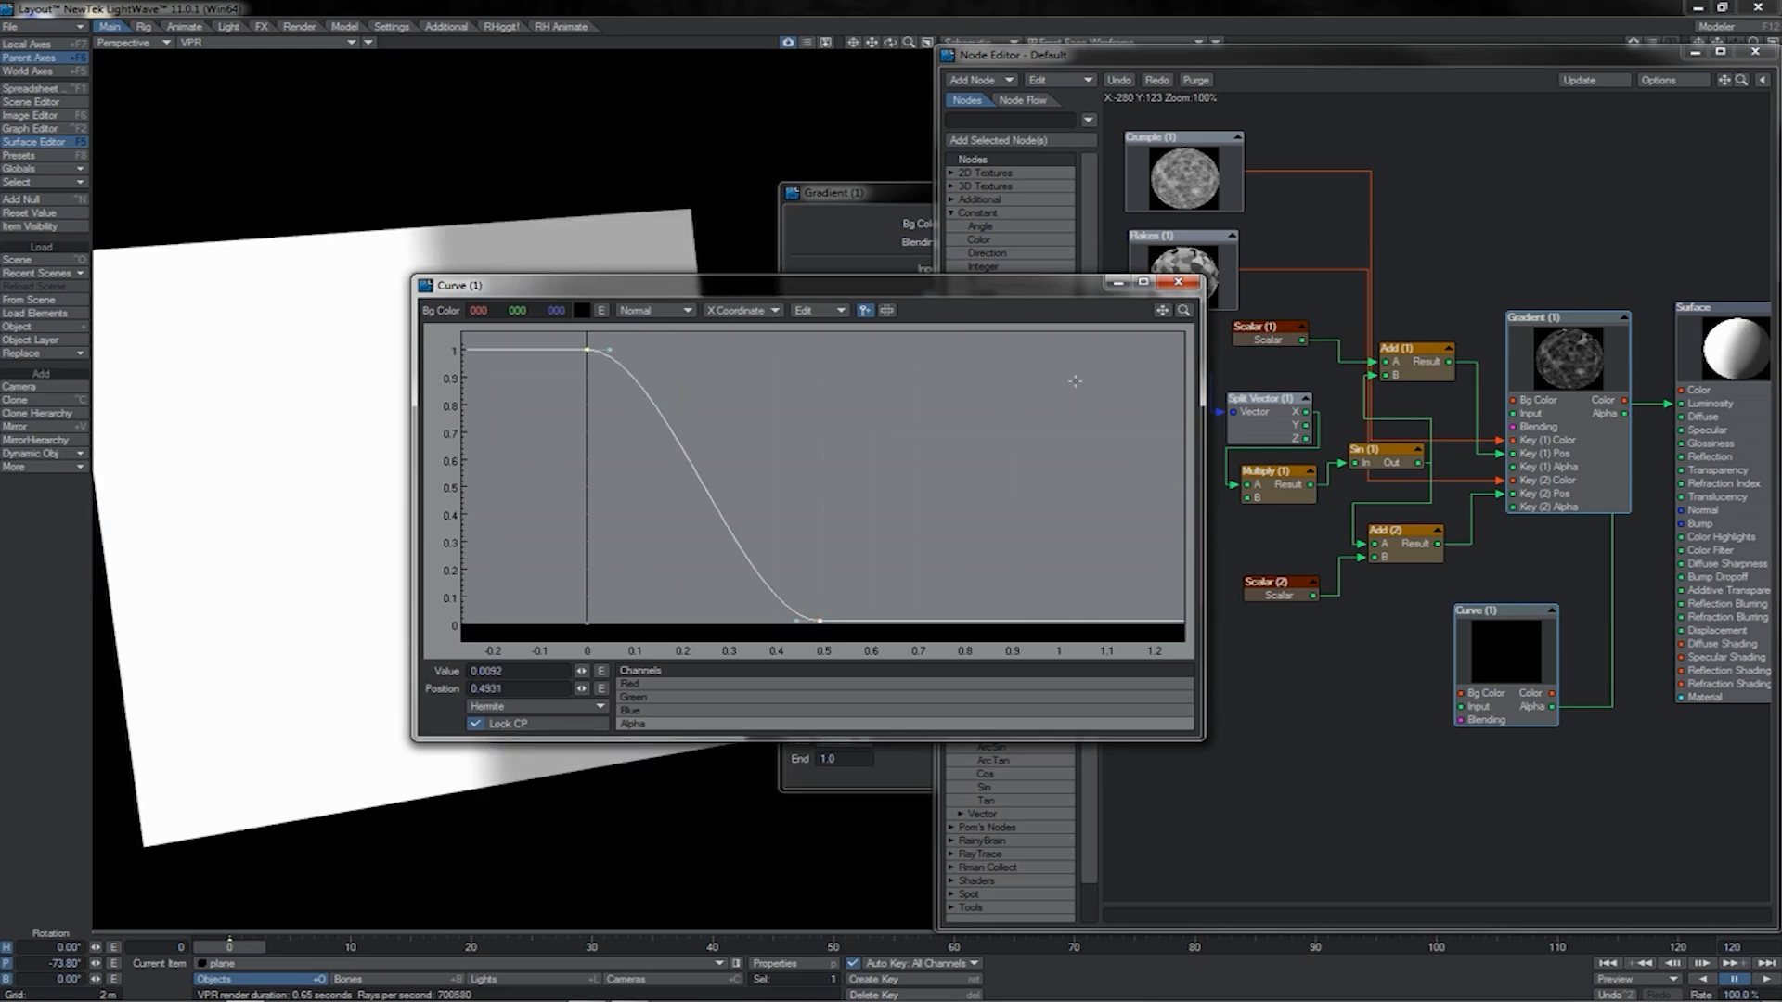
{"action": "left_click", "coordinate": [1067, 339]}
{"action": "left_click_drag", "start_coordinate": [475, 285], "coordinate": [721, 284]}
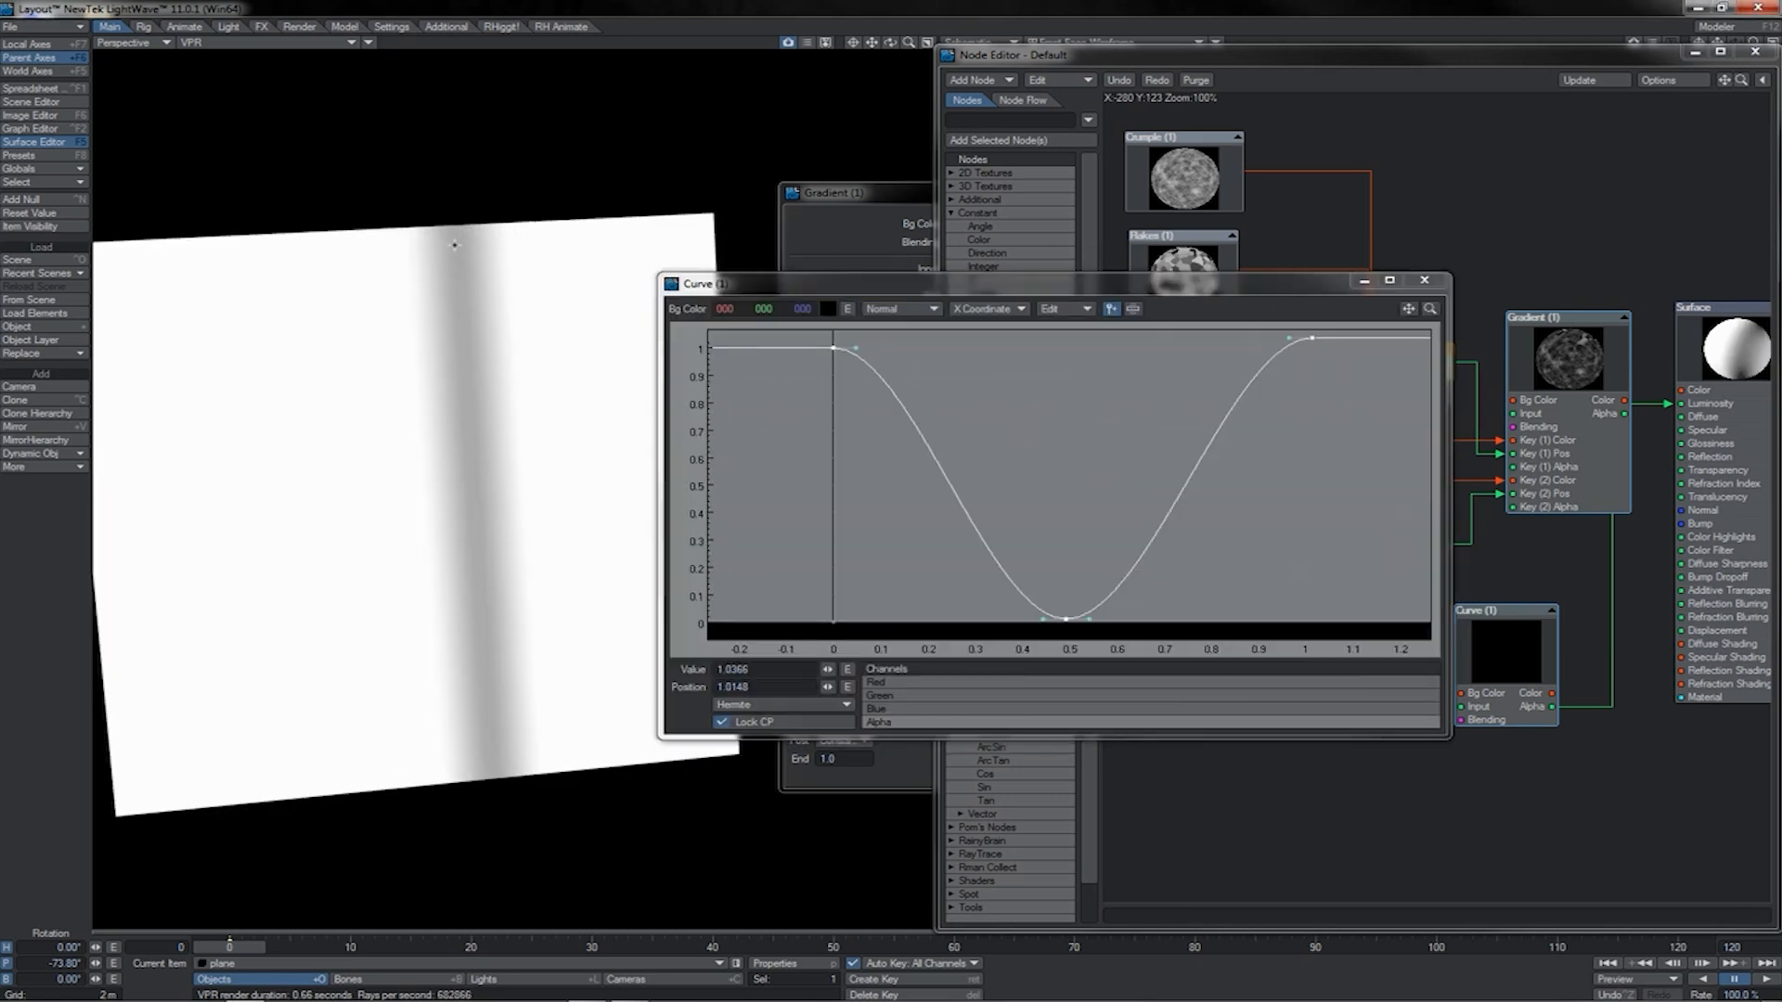
{"action": "left_click", "coordinate": [1110, 308]}
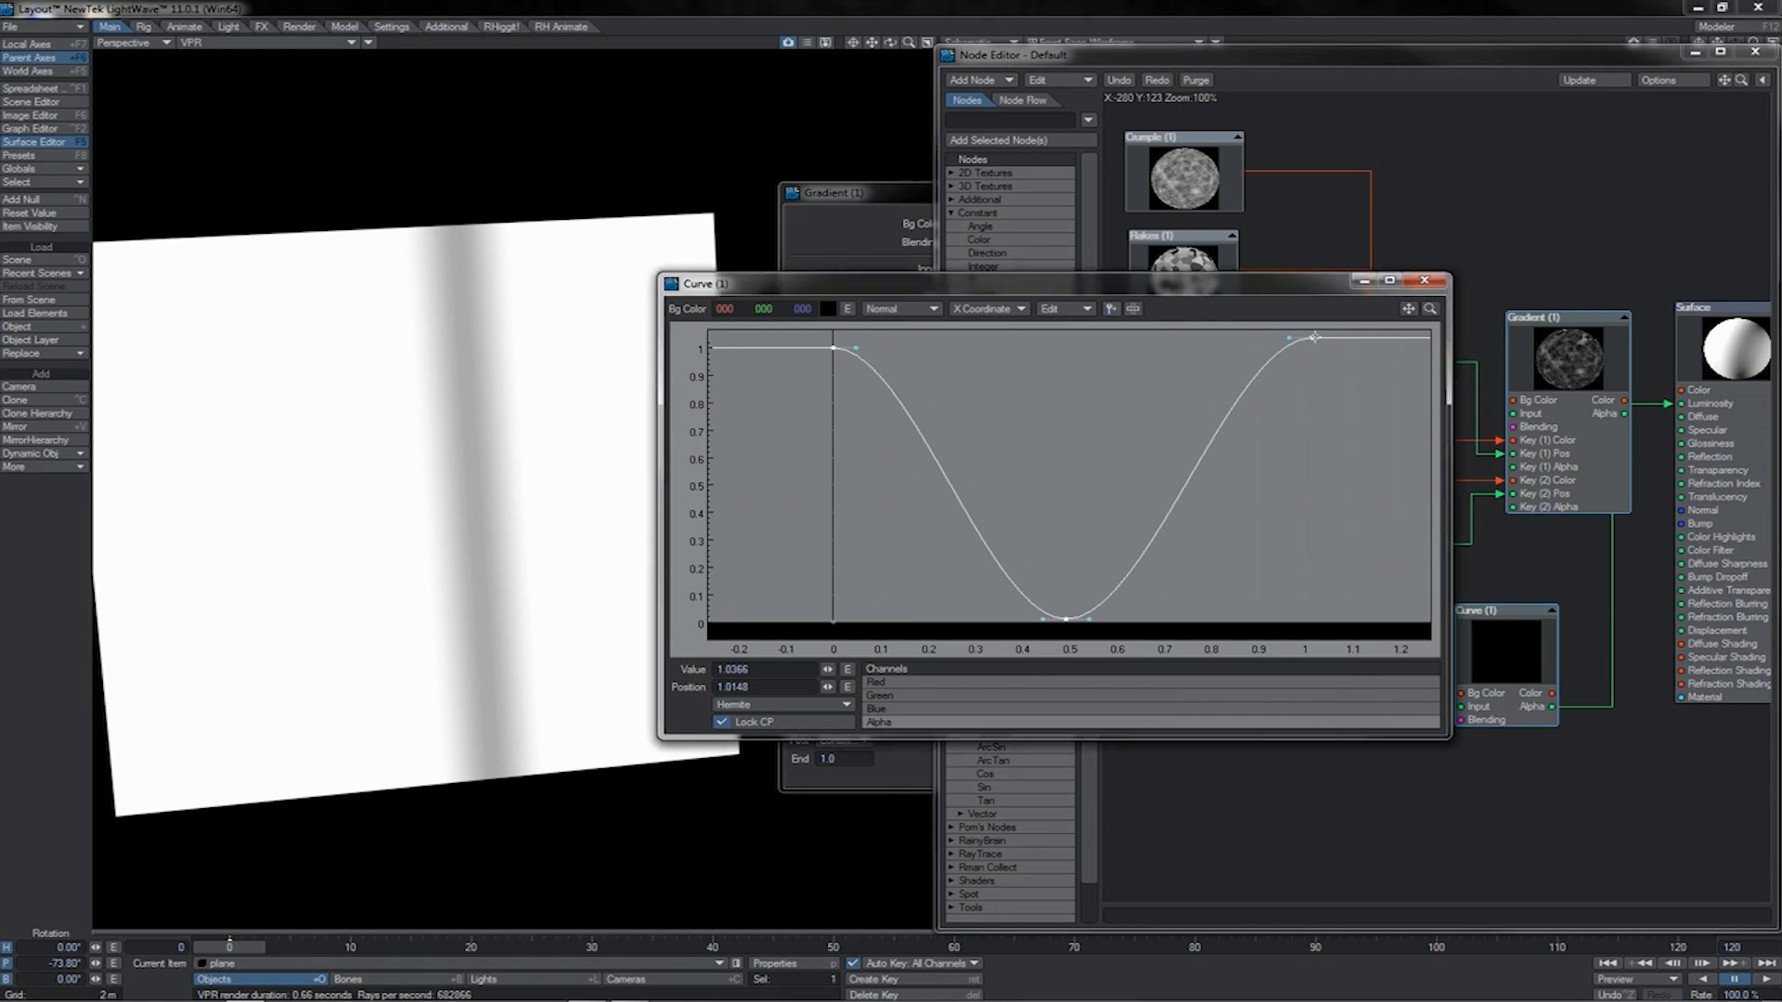
- Move the last Alpha key to about position 2.10, value 1.06 and the middle key to about position 0.97, value 0.13
{"action": "left_click_drag", "start_coordinate": [1314, 337], "coordinate": [1686, 317]}
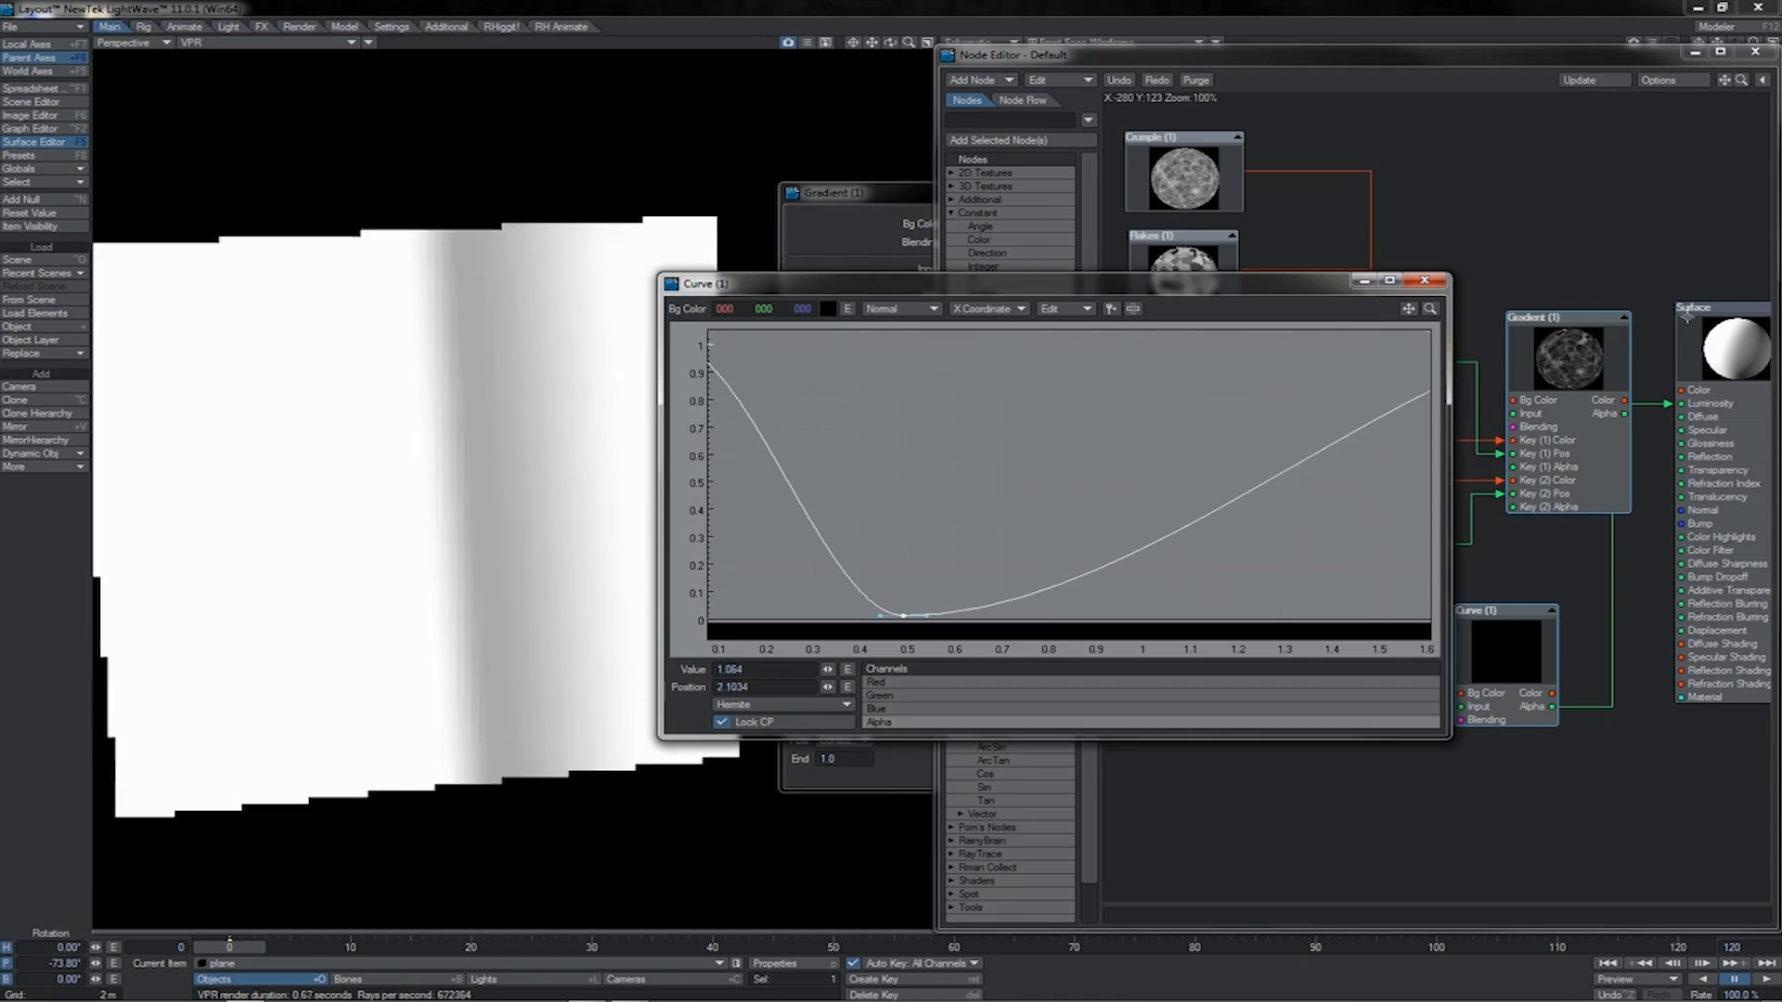
{"action": "left_click_drag", "start_coordinate": [903, 616], "coordinate": [1124, 608]}
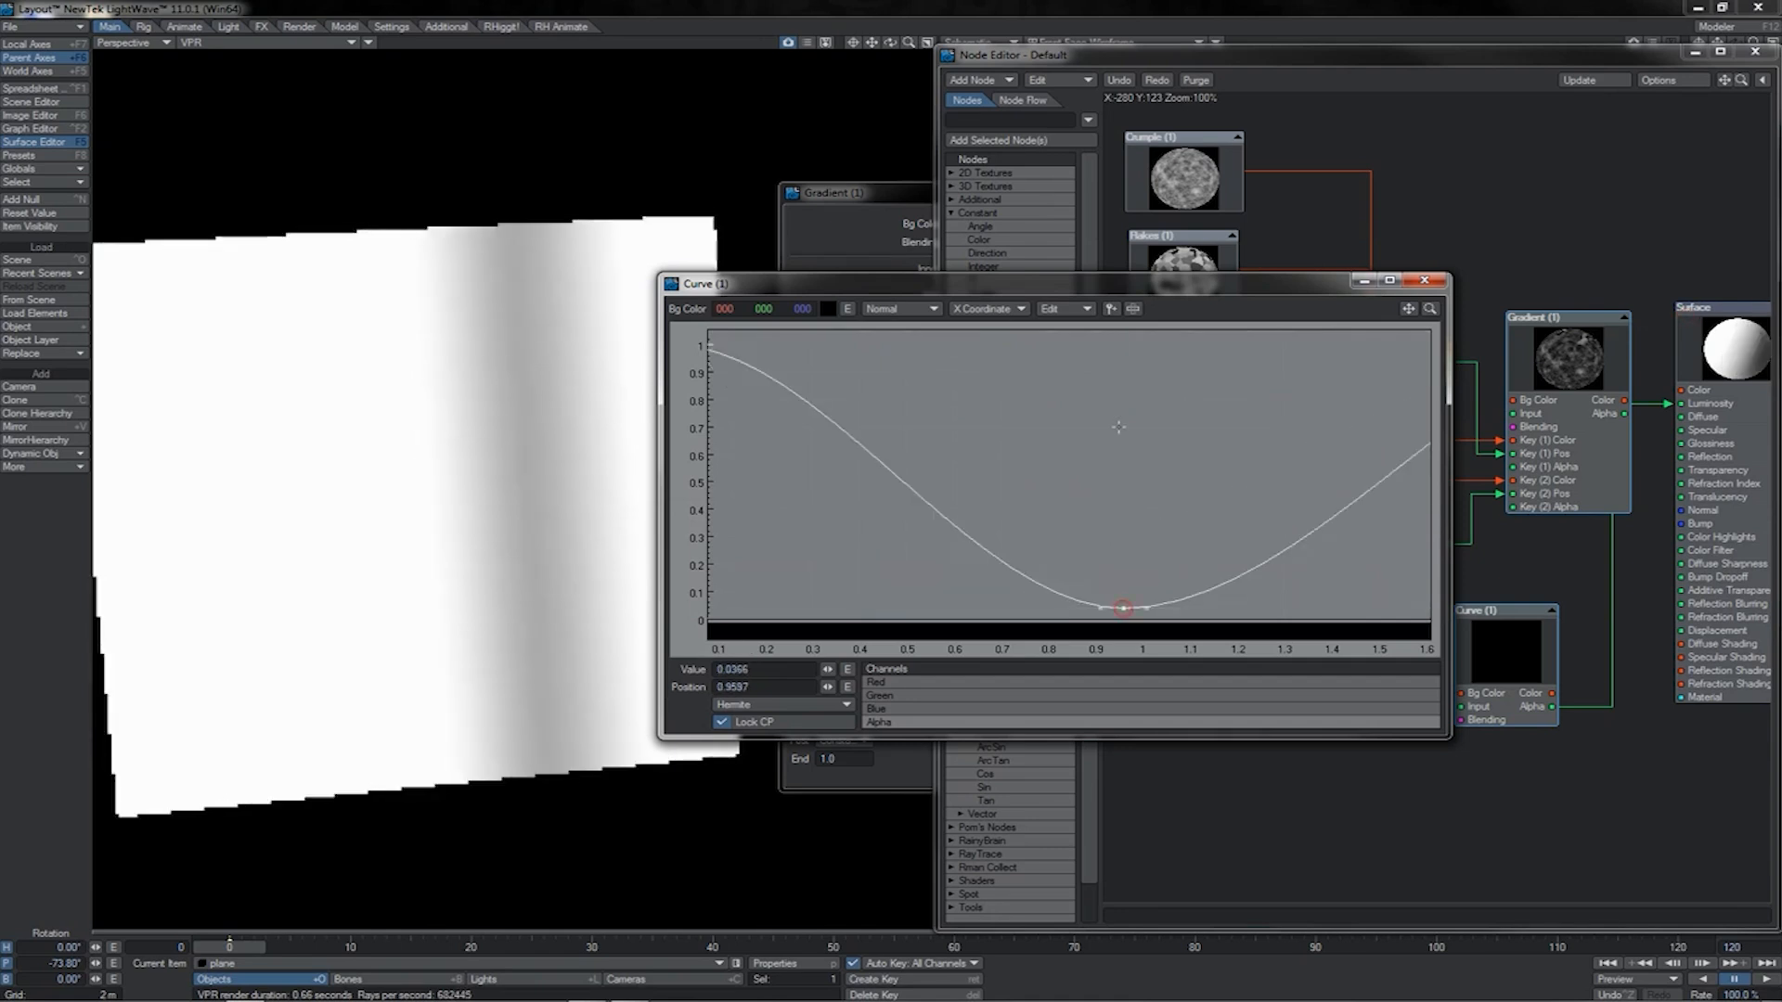
{"action": "left_click", "coordinate": [1133, 309]}
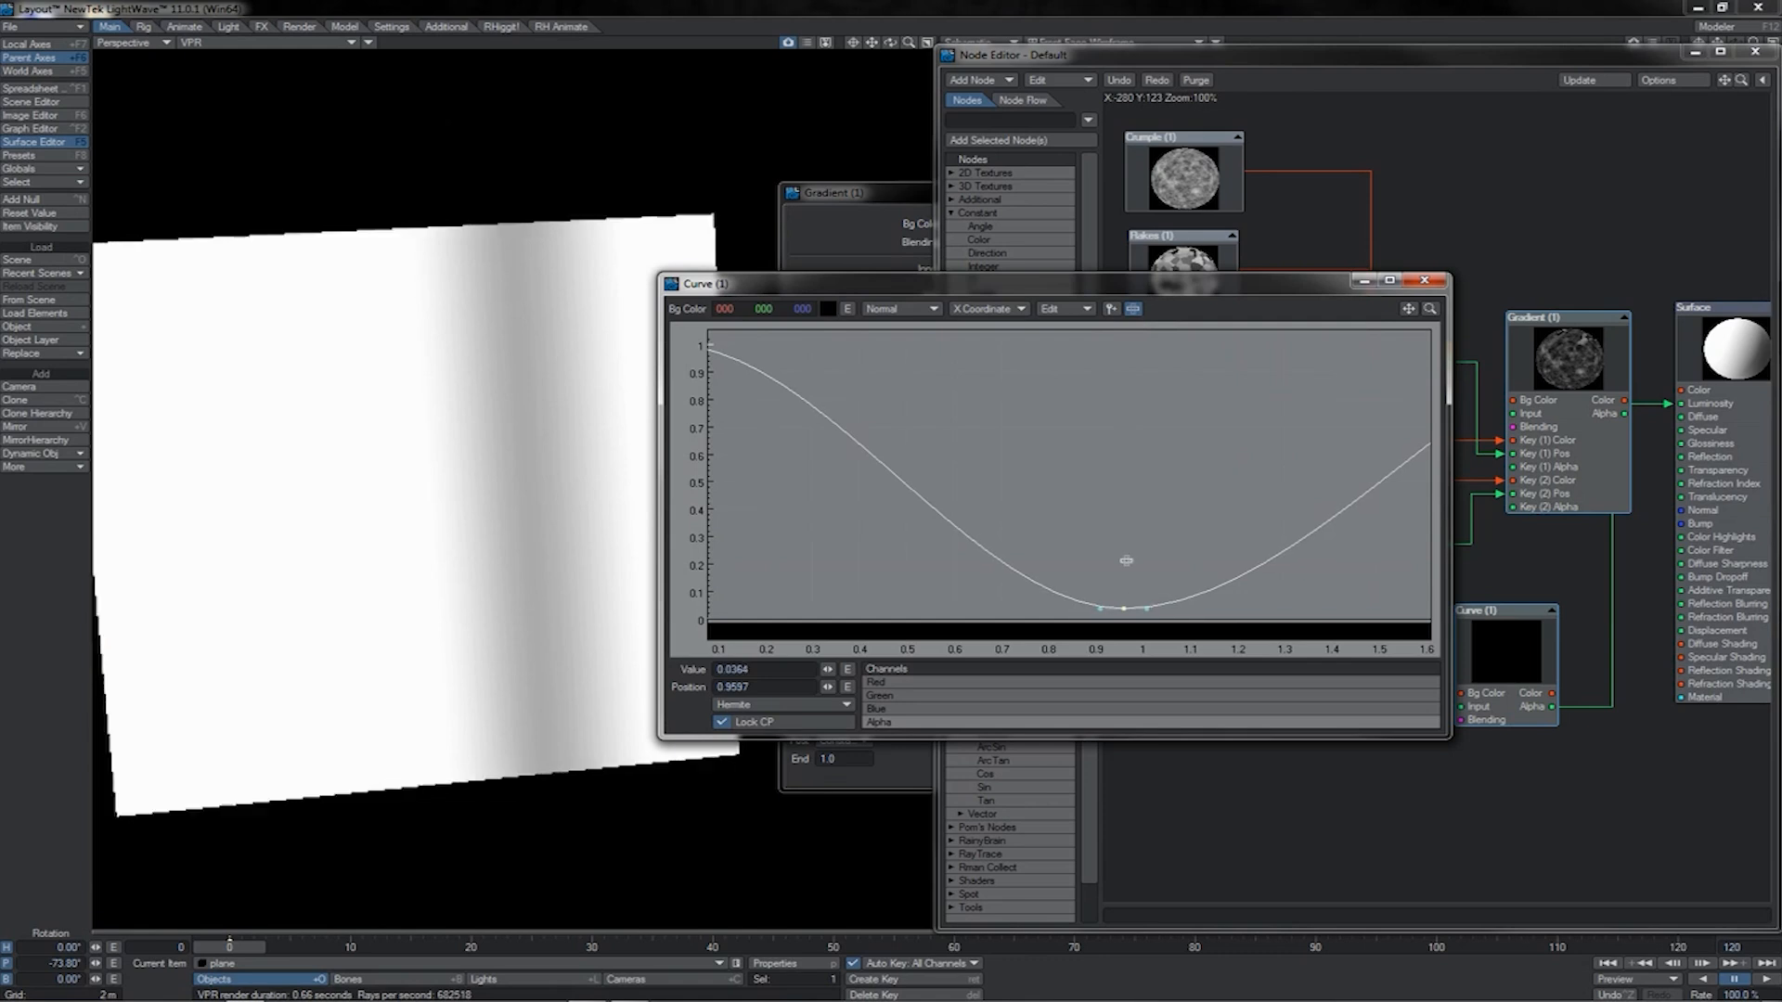
{"action": "left_click_drag", "start_coordinate": [1133, 588], "coordinate": [1133, 318]}
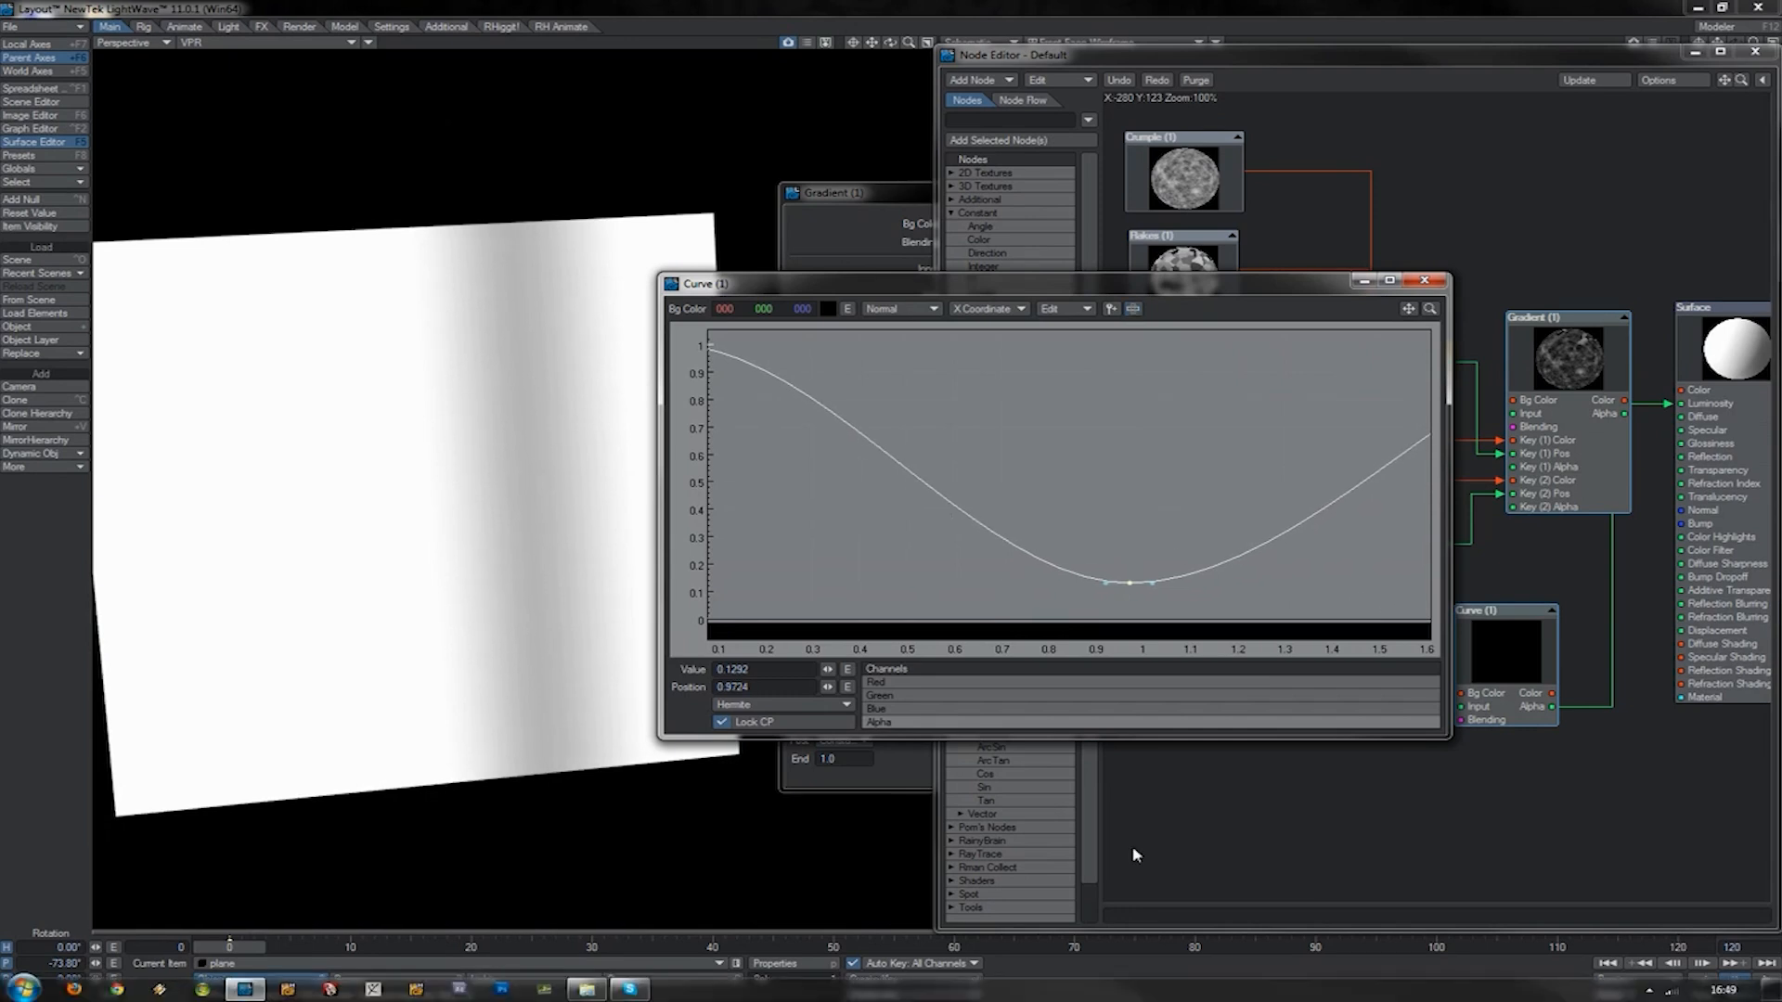
{"action": "left_click", "coordinate": [1134, 313]}
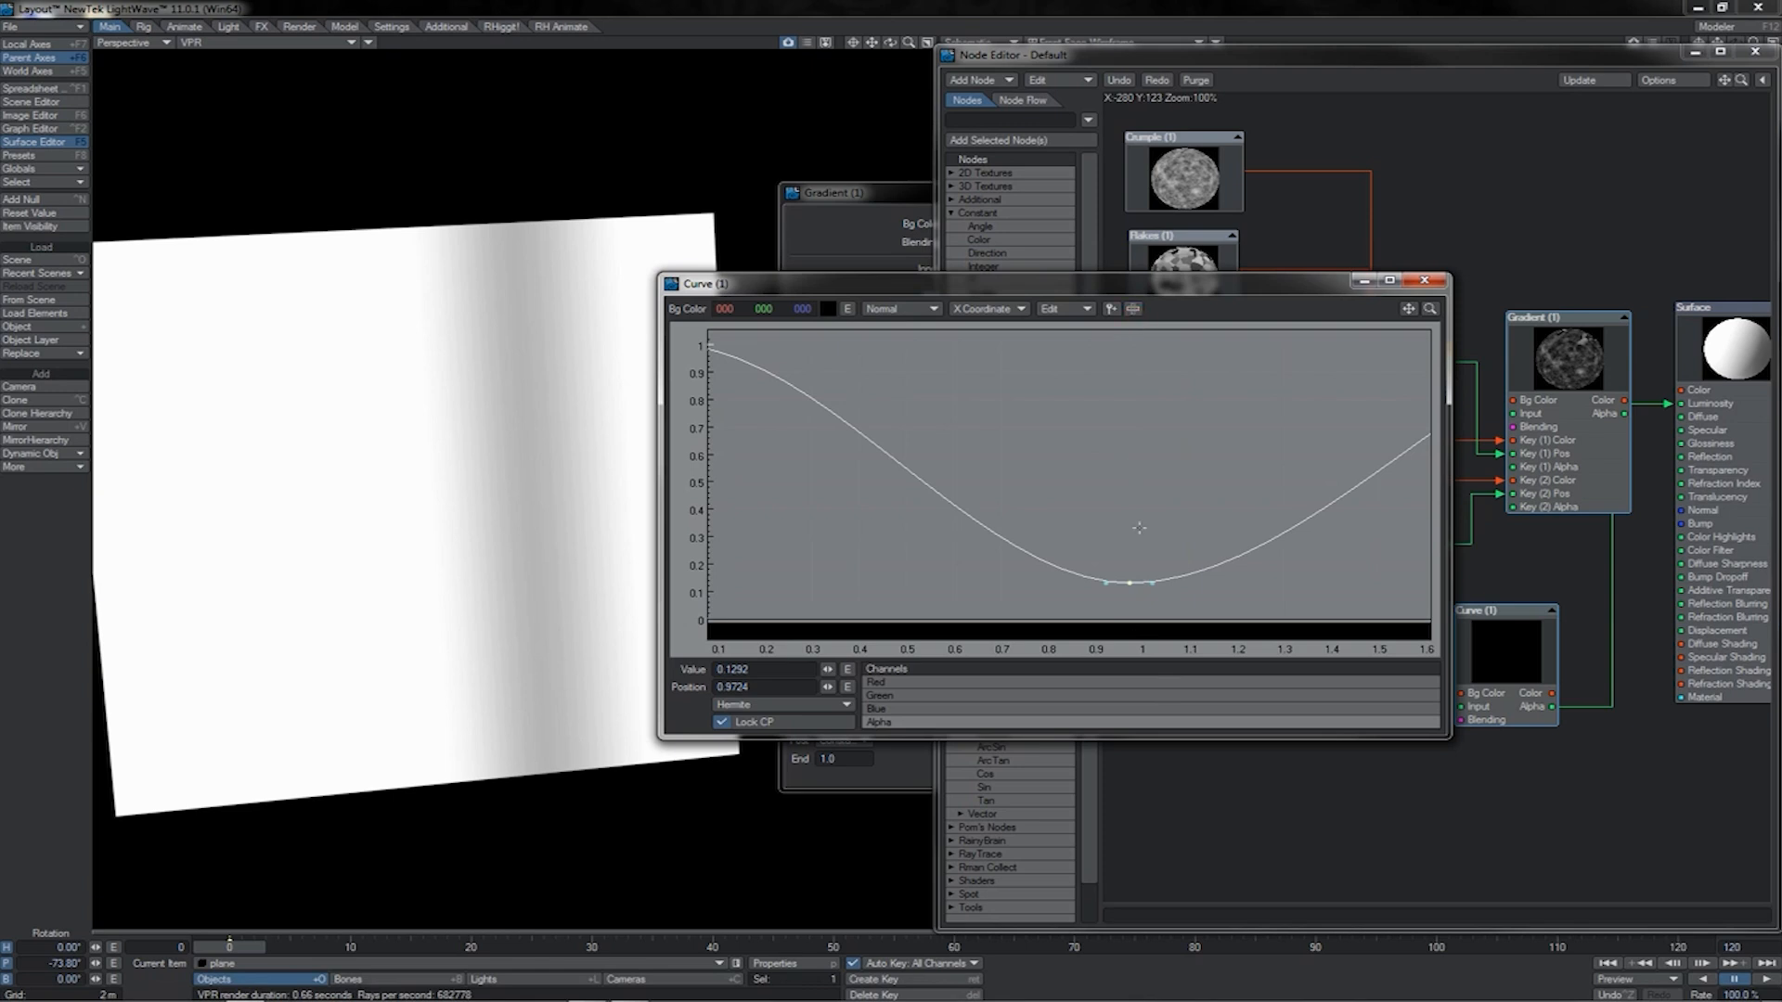
{"action": "left_click_drag", "start_coordinate": [1144, 543], "coordinate": [1100, 607]}
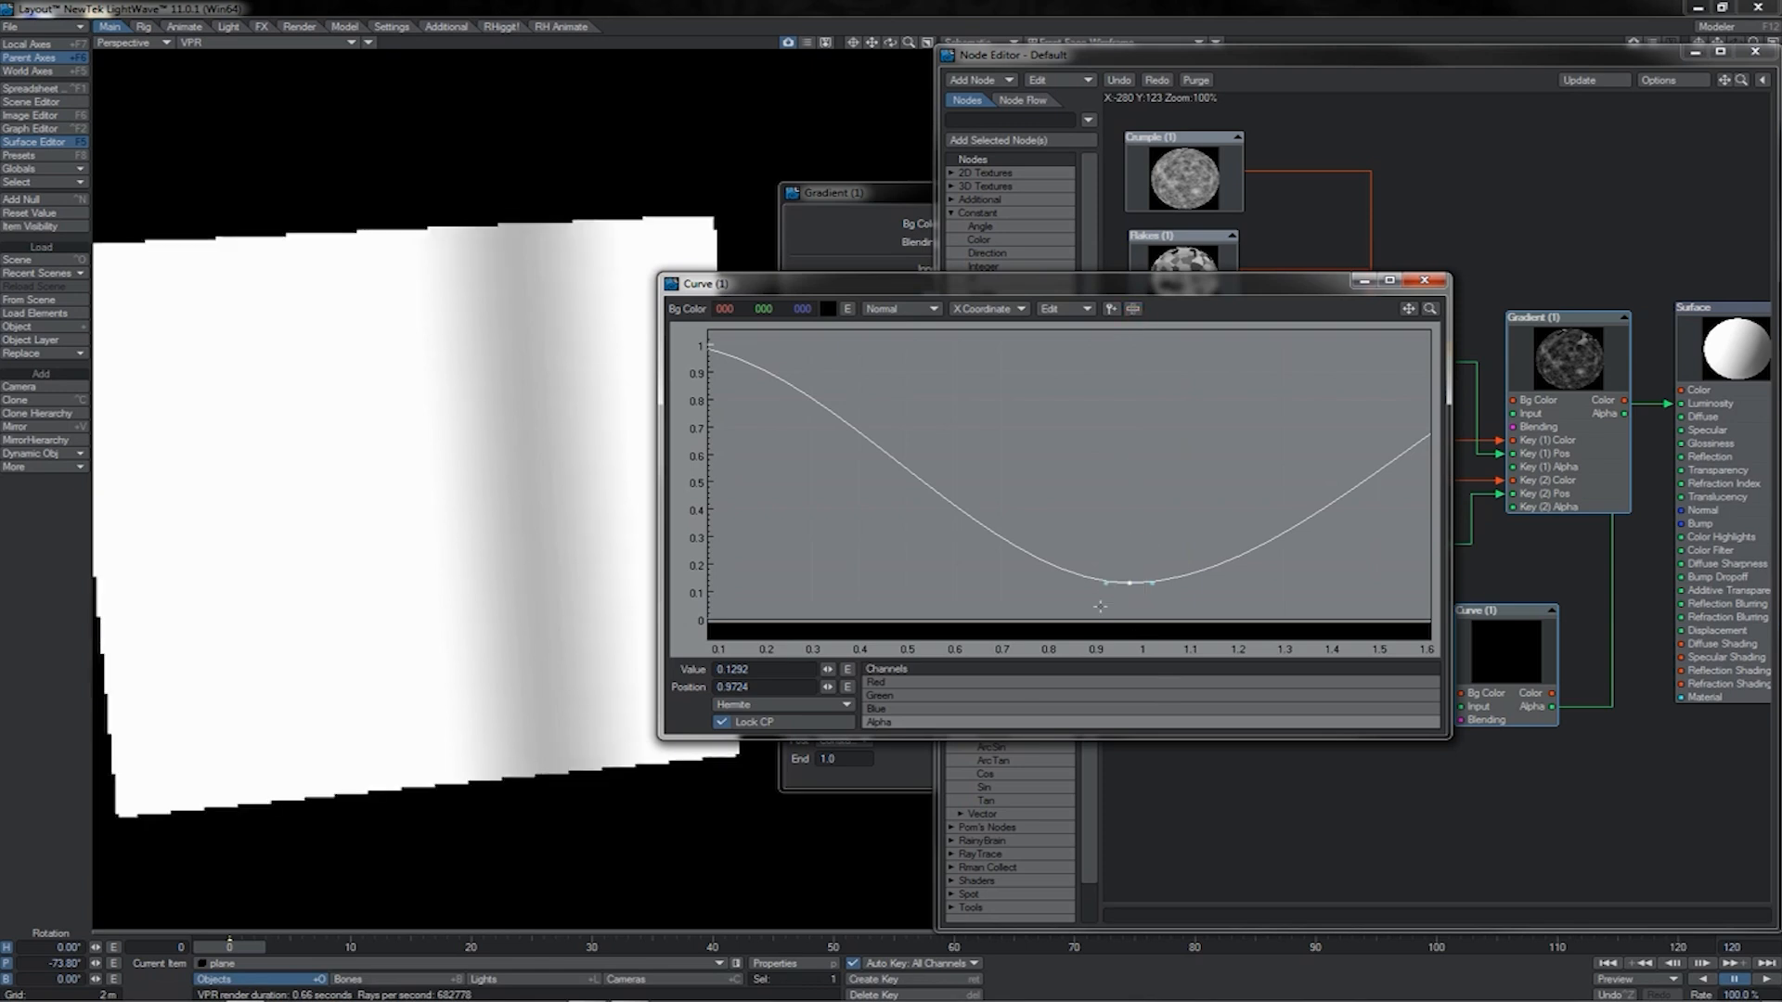
- Add an extra Alpha key at about position 0.55, value 0.66 and delete it again
{"action": "left_click", "coordinate": [1111, 308]}
{"action": "left_click", "coordinate": [932, 438]}
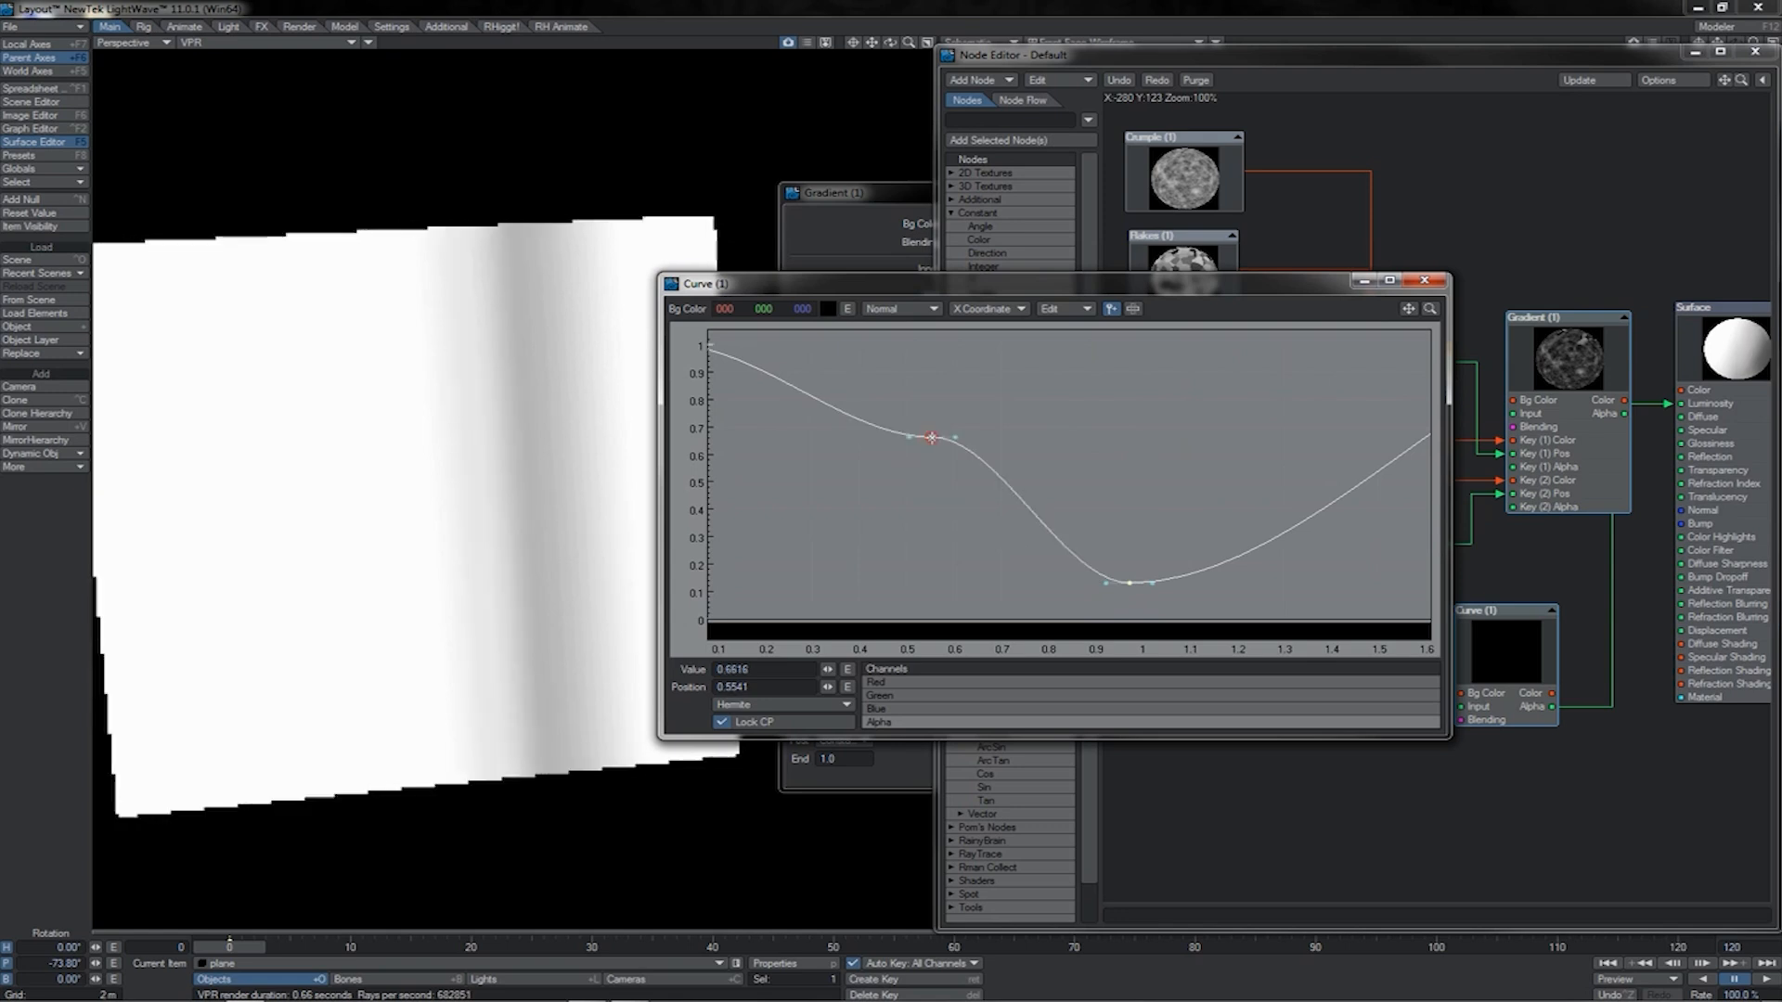
{"action": "left_click", "coordinate": [1111, 308]}
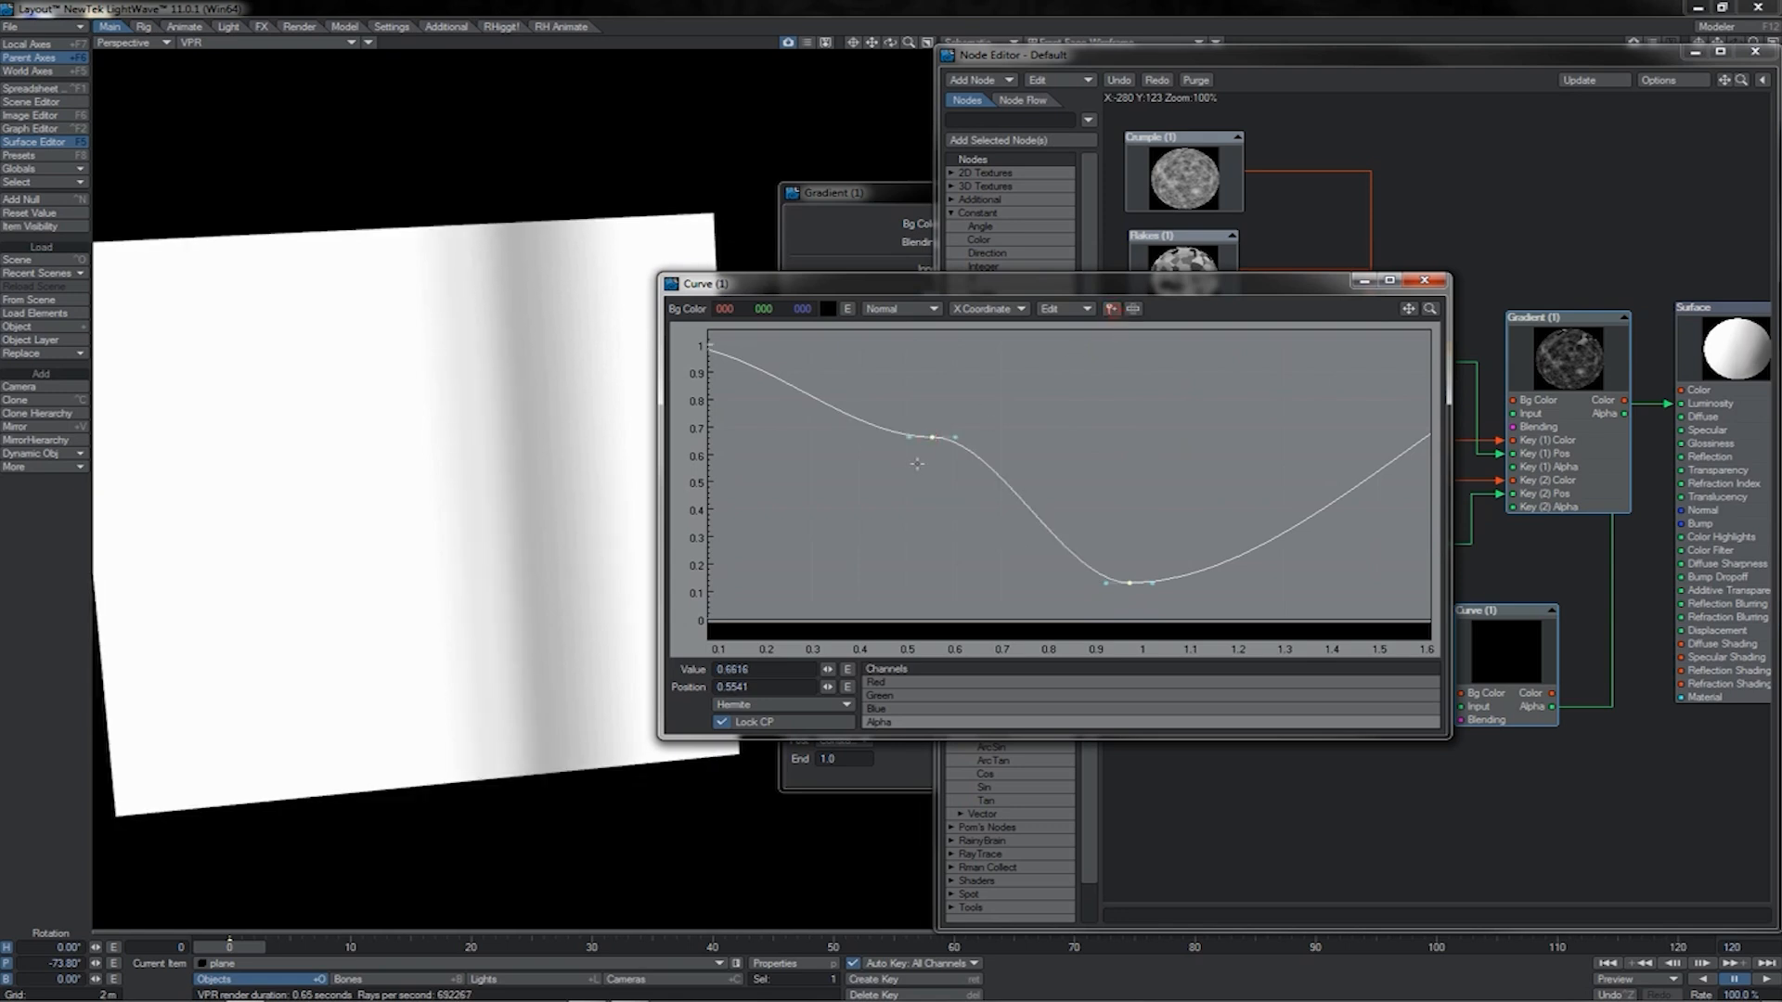
{"action": "left_click_drag", "start_coordinate": [965, 408], "coordinate": [899, 464]}
{"action": "key", "text": "Delete"}
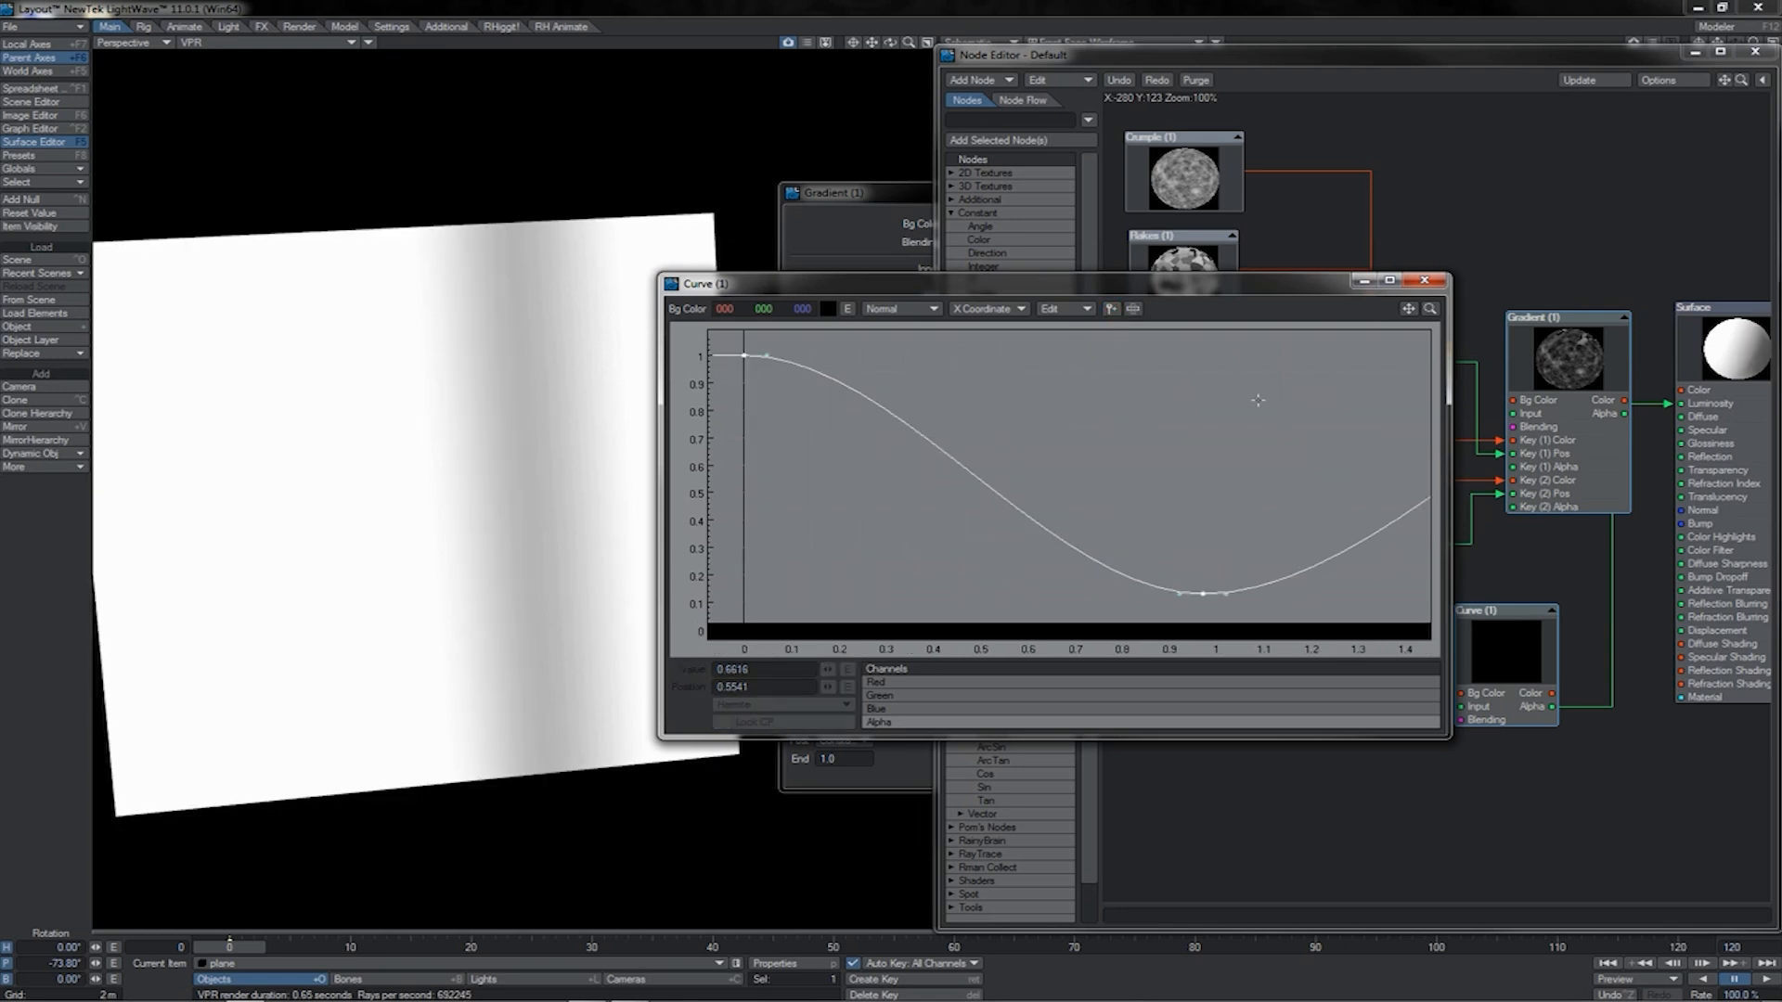
- Select all the Alpha keys to check their interpolation type, and tilt the middle key's control handles
{"action": "key", "text": "a"}
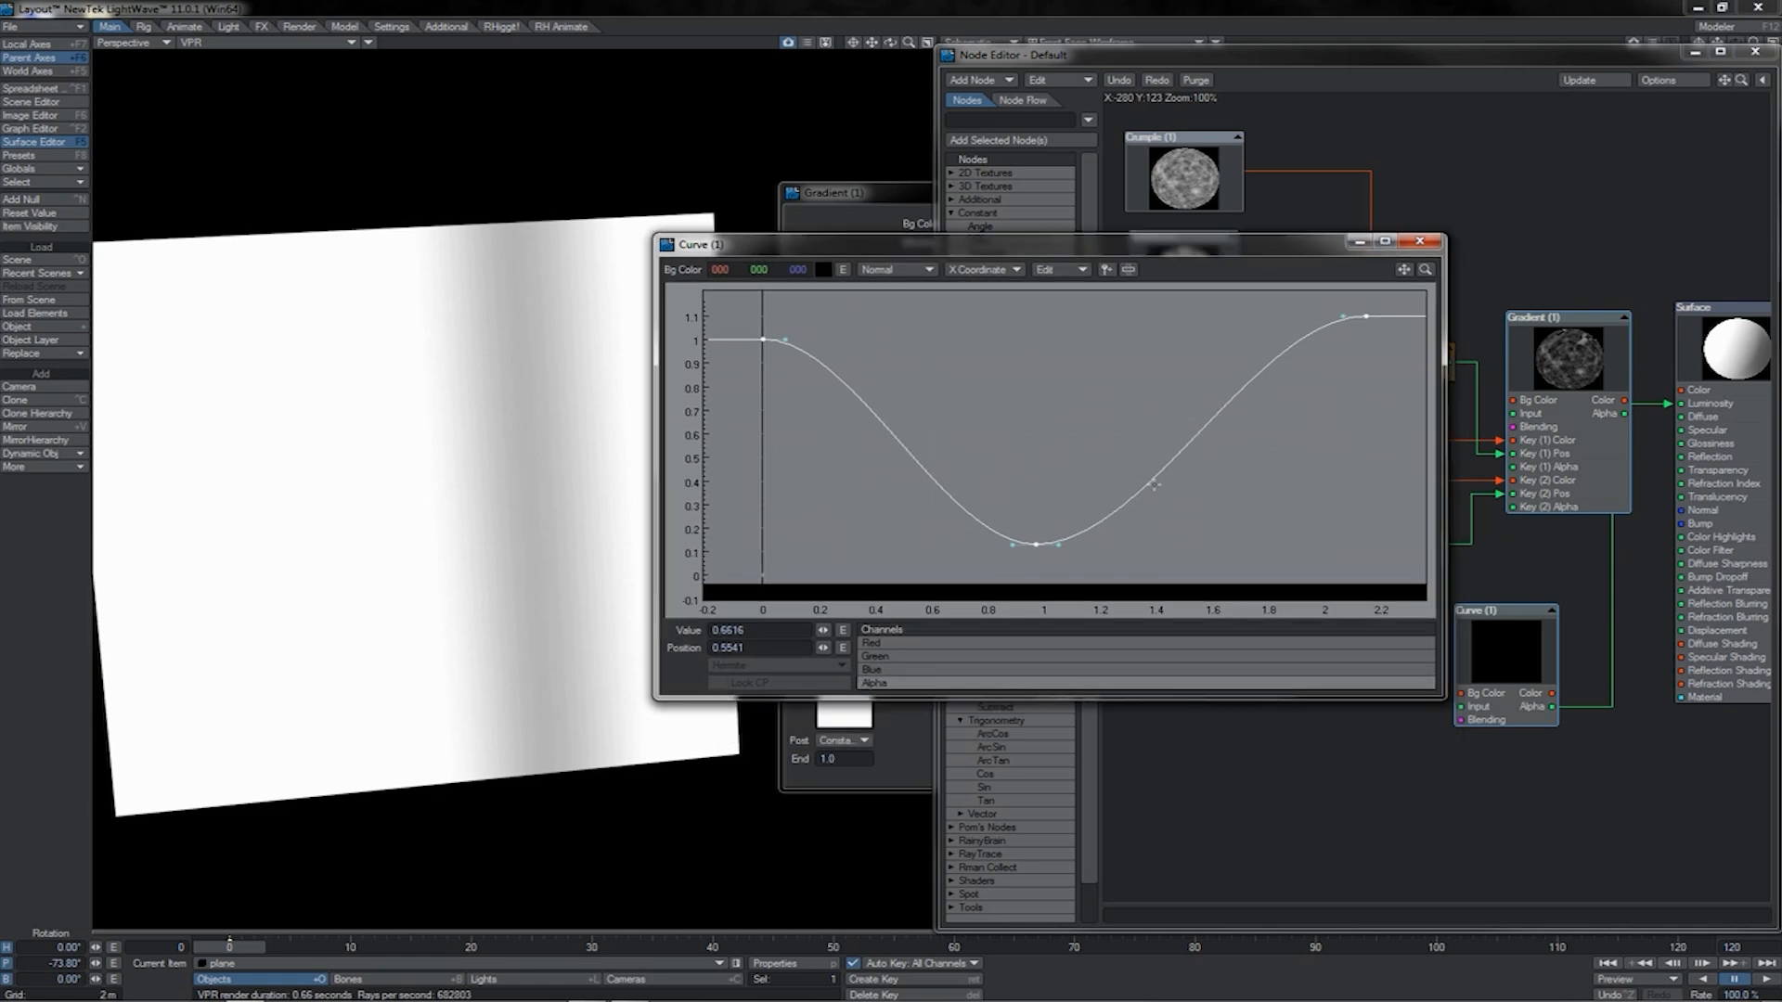
{"action": "left_click_drag", "start_coordinate": [1379, 304], "coordinate": [724, 575]}
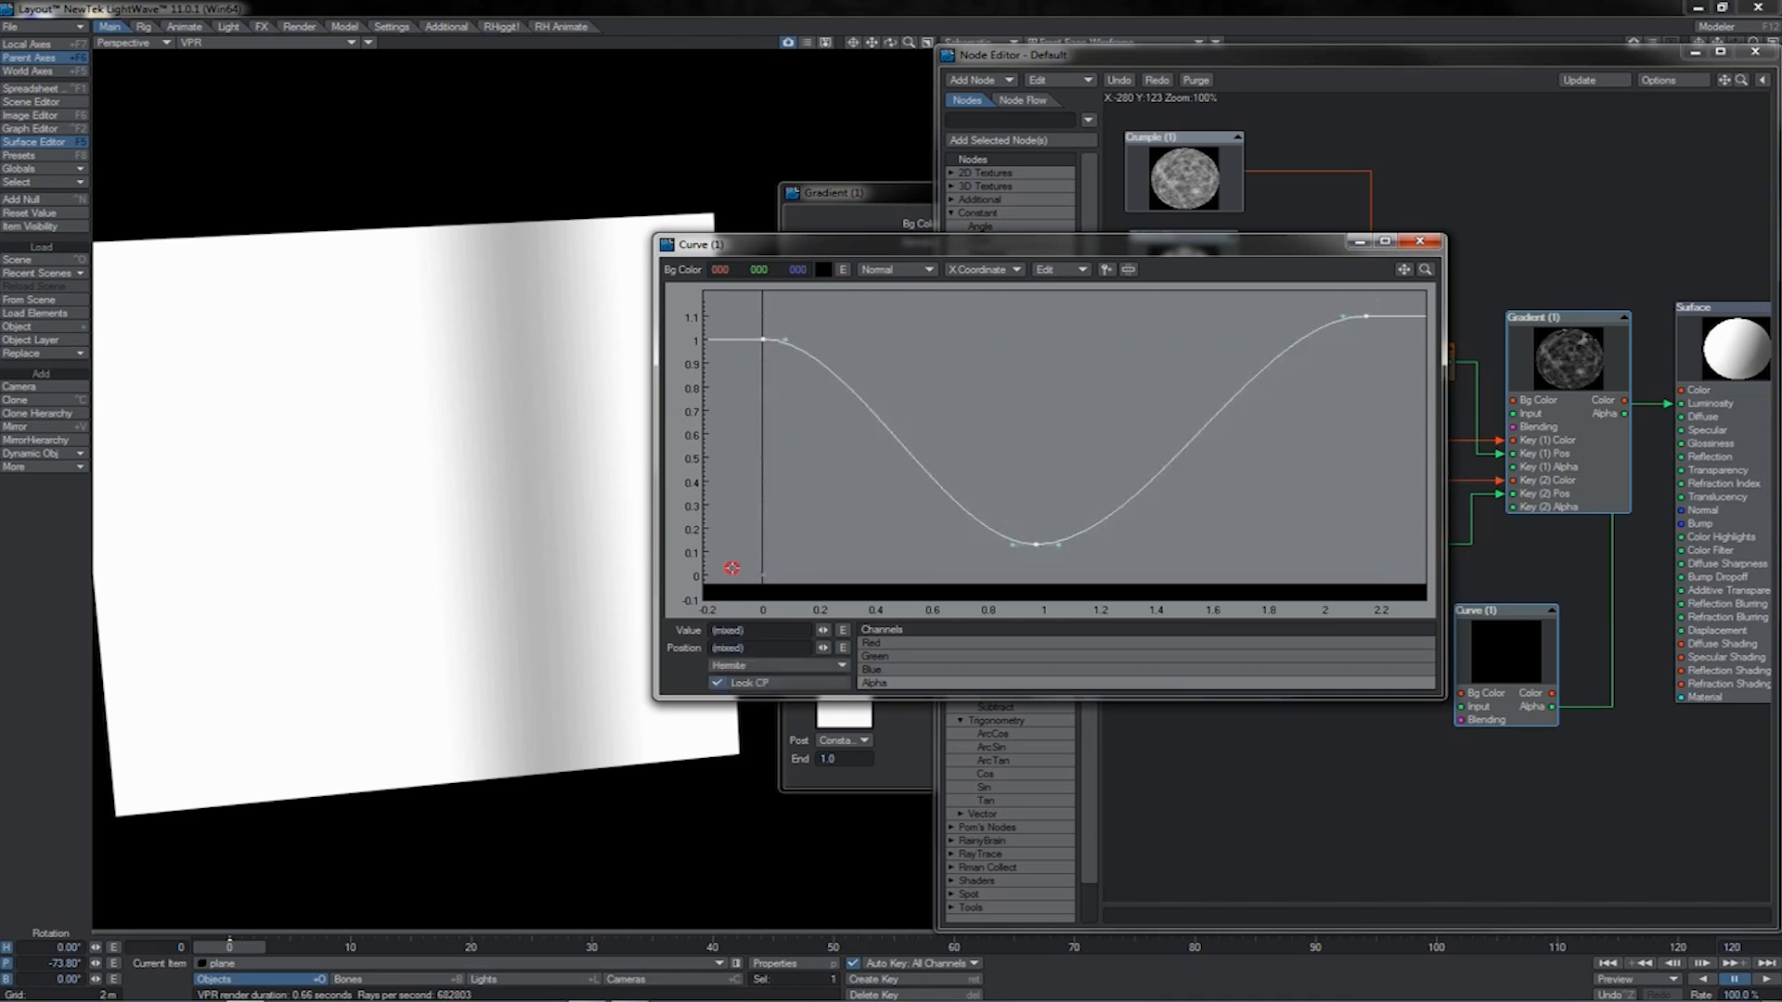
{"action": "left_click", "coordinate": [761, 666]}
{"action": "left_click", "coordinate": [1058, 544]}
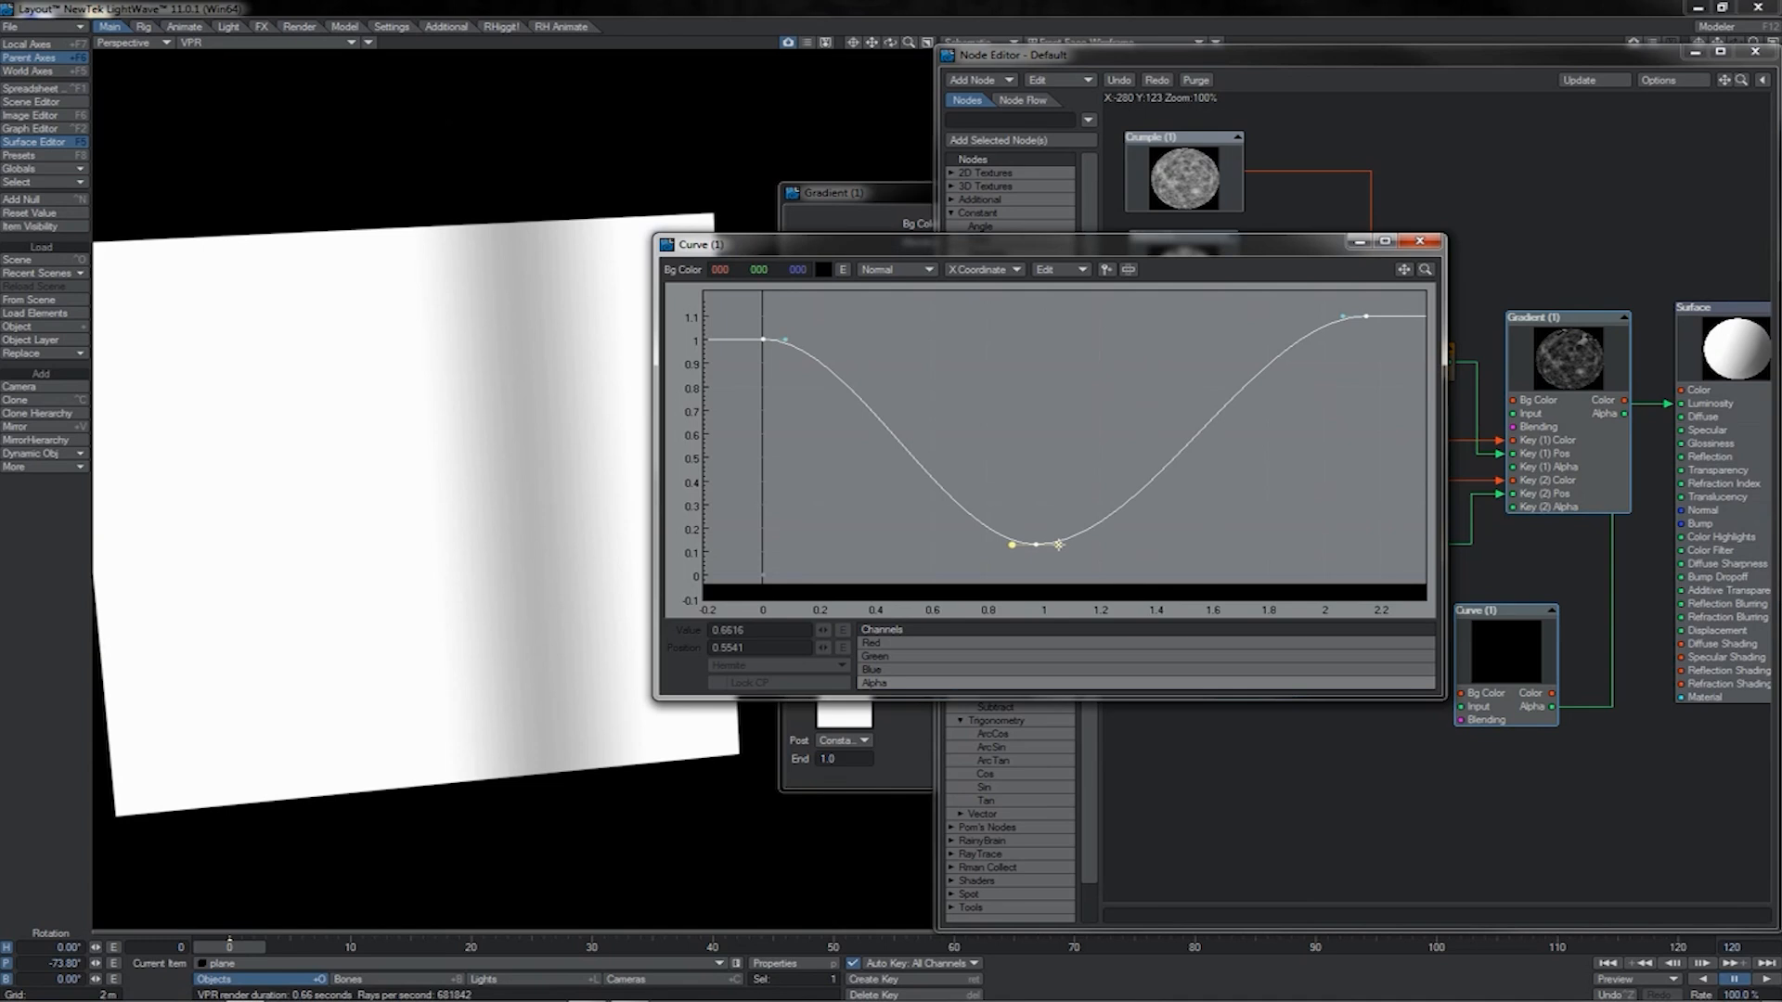
{"action": "left_click_drag", "start_coordinate": [1058, 545], "coordinate": [1010, 576]}
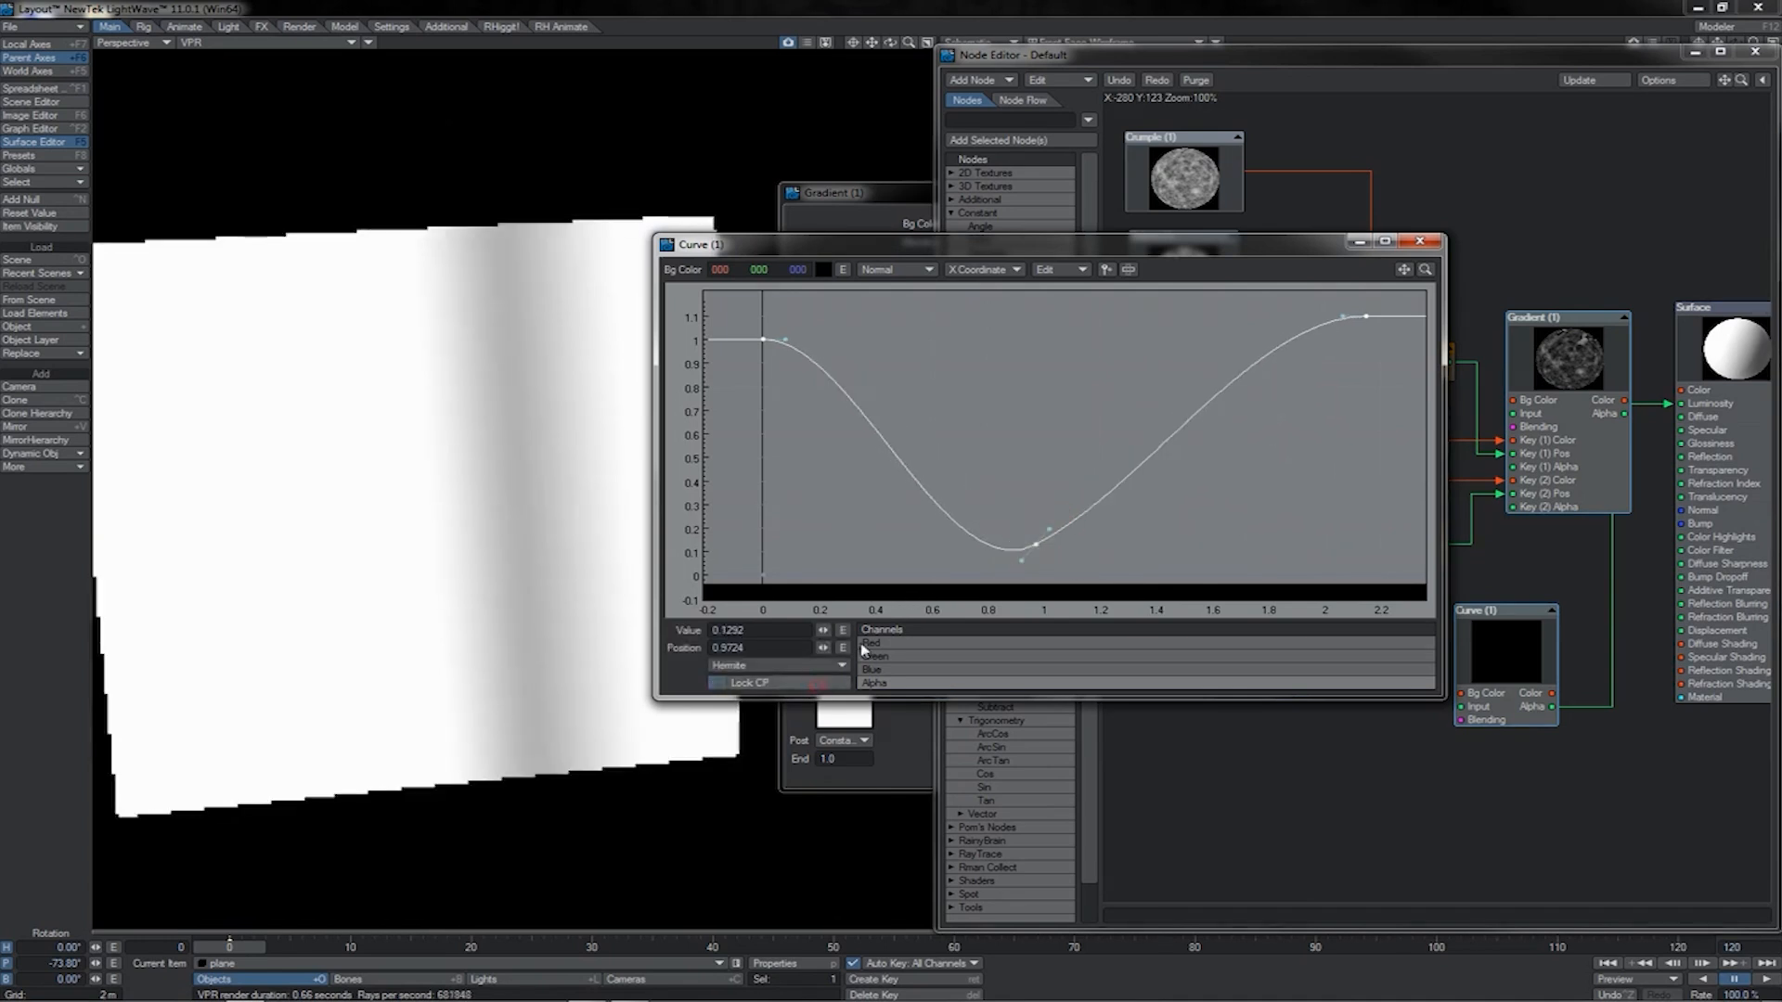
- Unlock the control points of all Alpha keys, bend the first key's handle down and raise the middle key's incoming handle for a sharp dip
{"action": "left_click_drag", "start_coordinate": [747, 315], "coordinate": [1350, 557]}
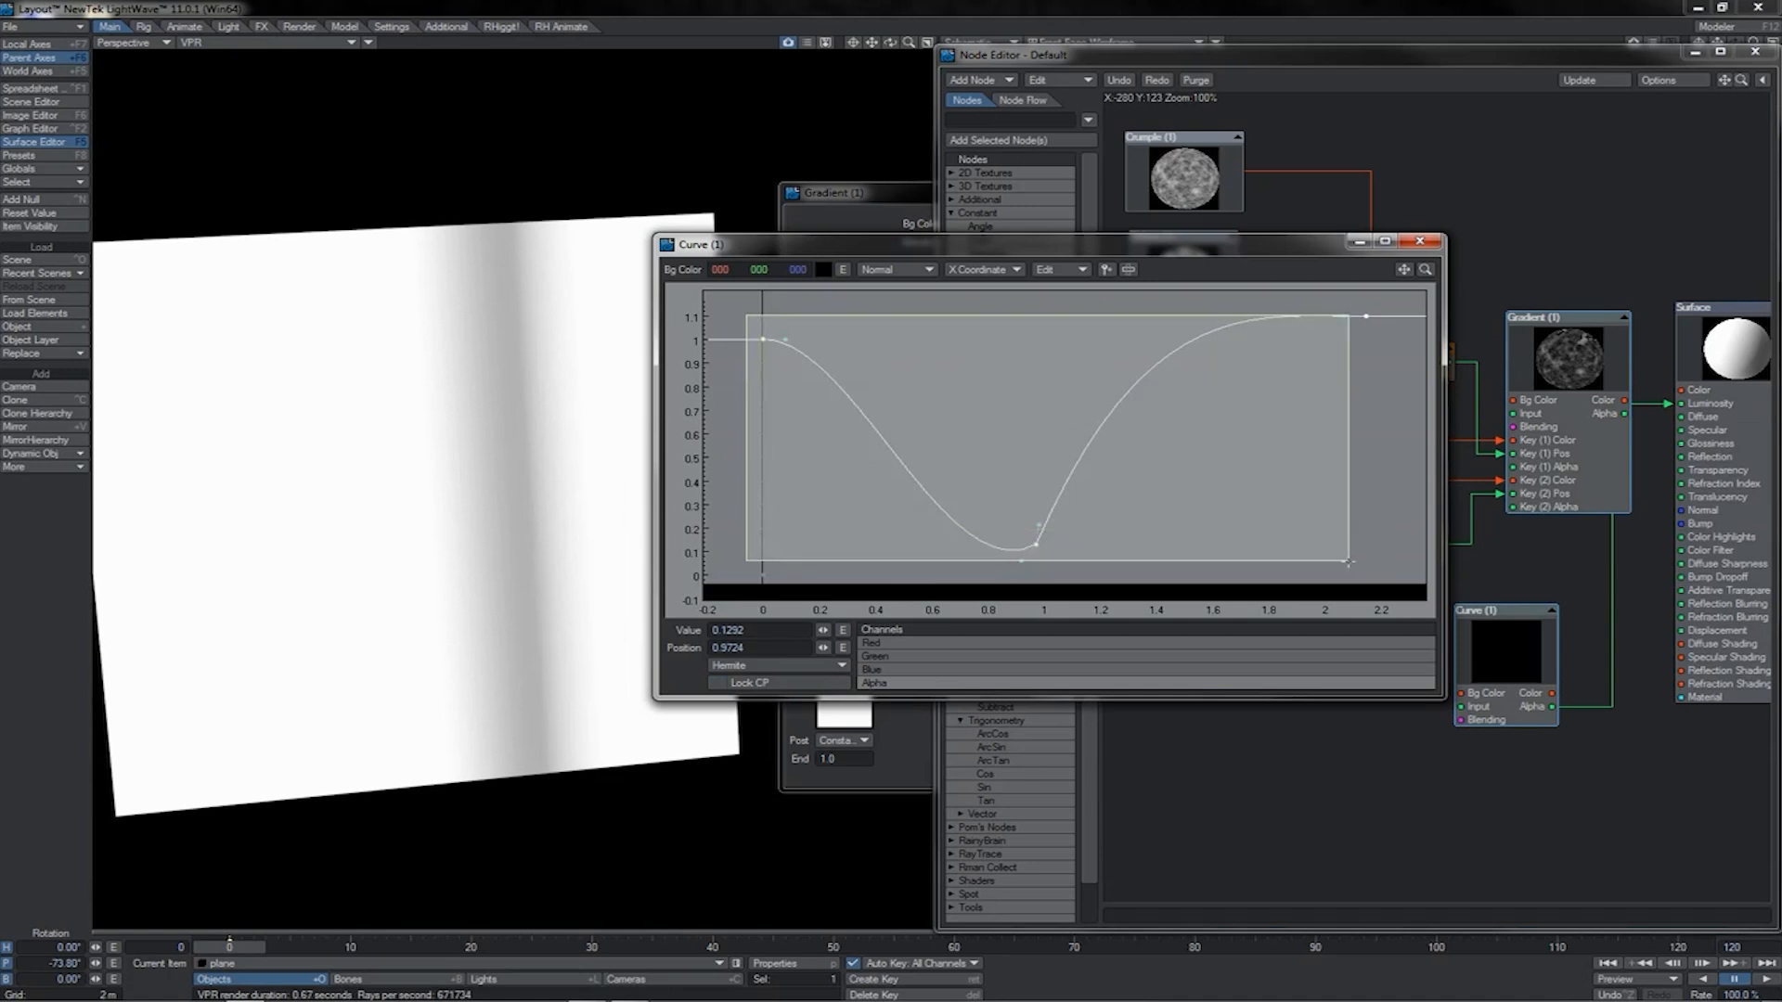
{"action": "left_click", "coordinate": [717, 683]}
{"action": "left_click_drag", "start_coordinate": [785, 340], "coordinate": [785, 370]}
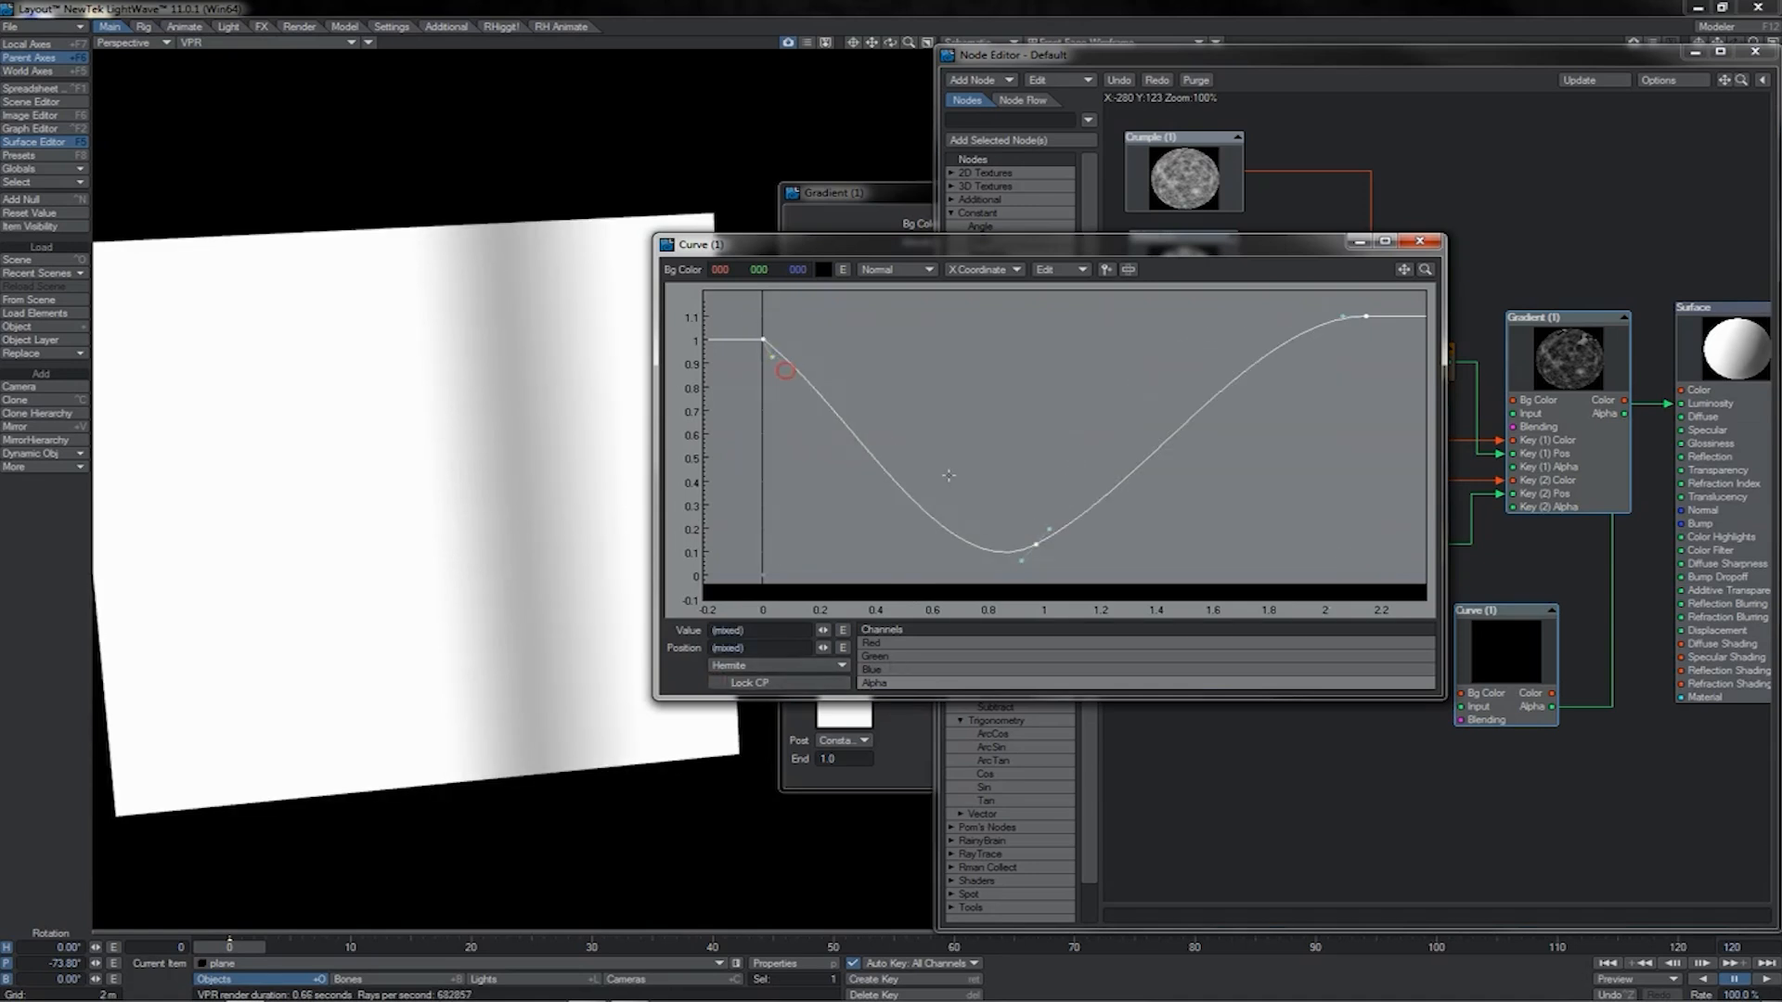
{"action": "left_click_drag", "start_coordinate": [1021, 561], "coordinate": [1029, 522]}
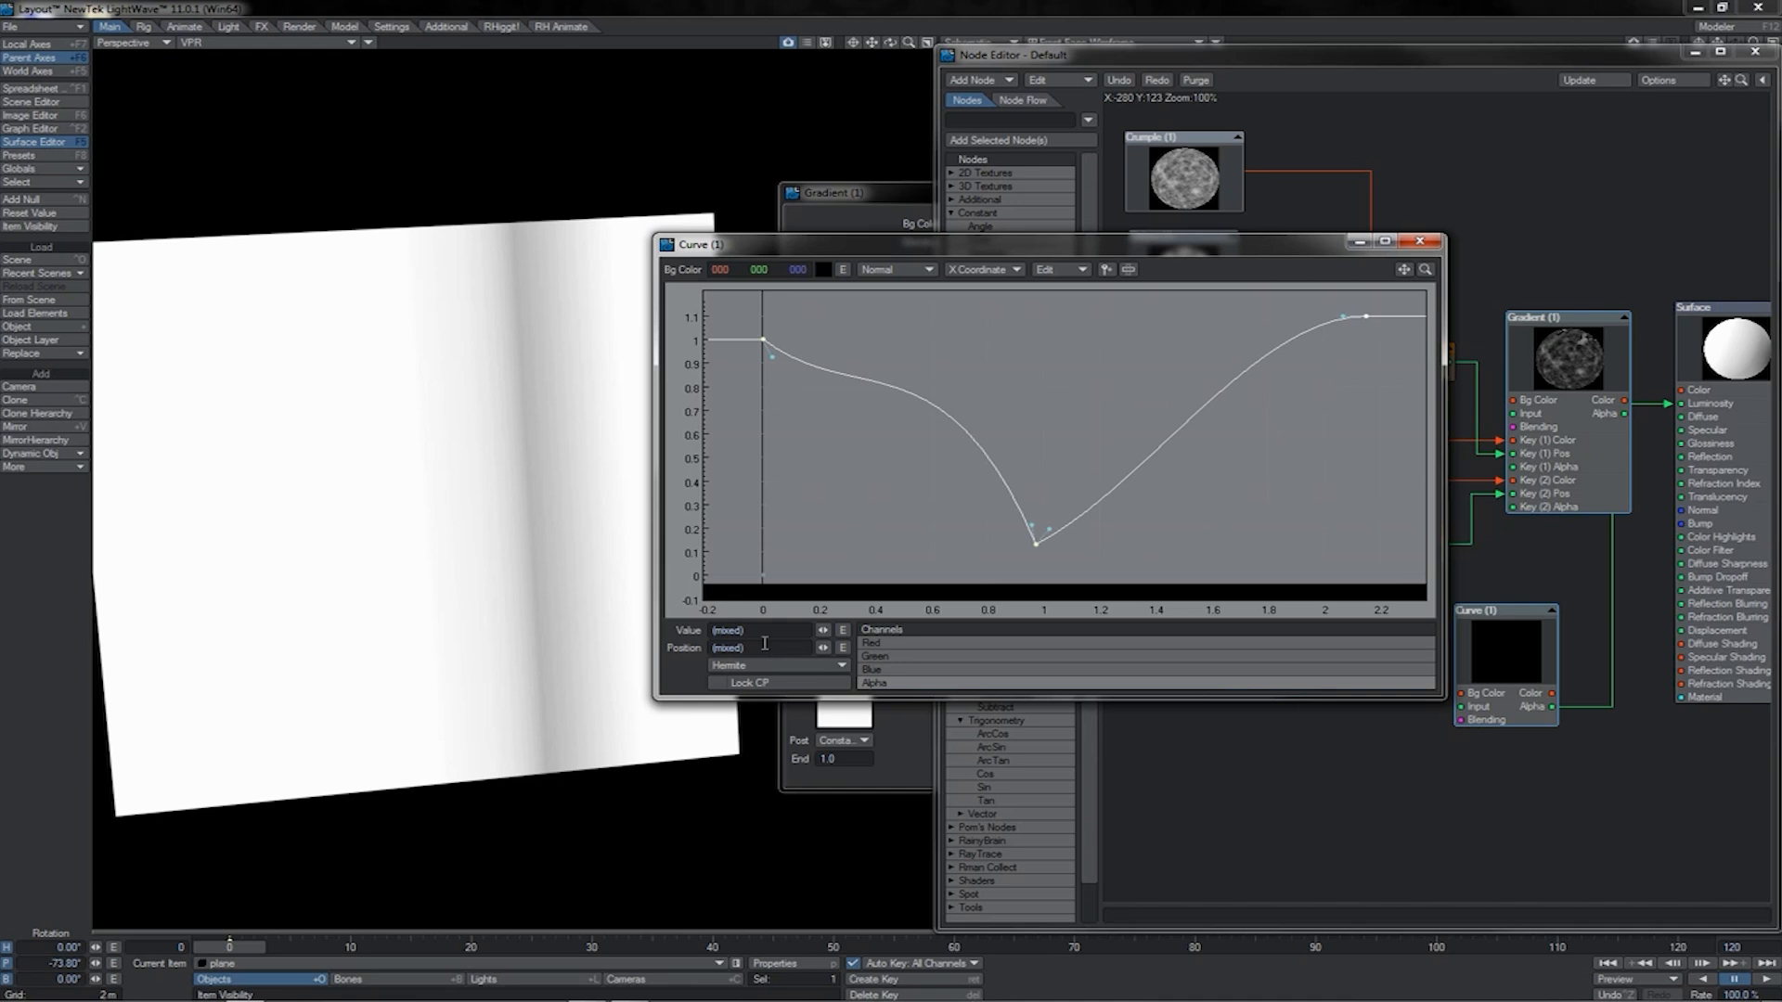
- Open the key Position's envelope in the Graph Editor and examine the available channel modifiers
{"action": "left_click", "coordinate": [841, 648]}
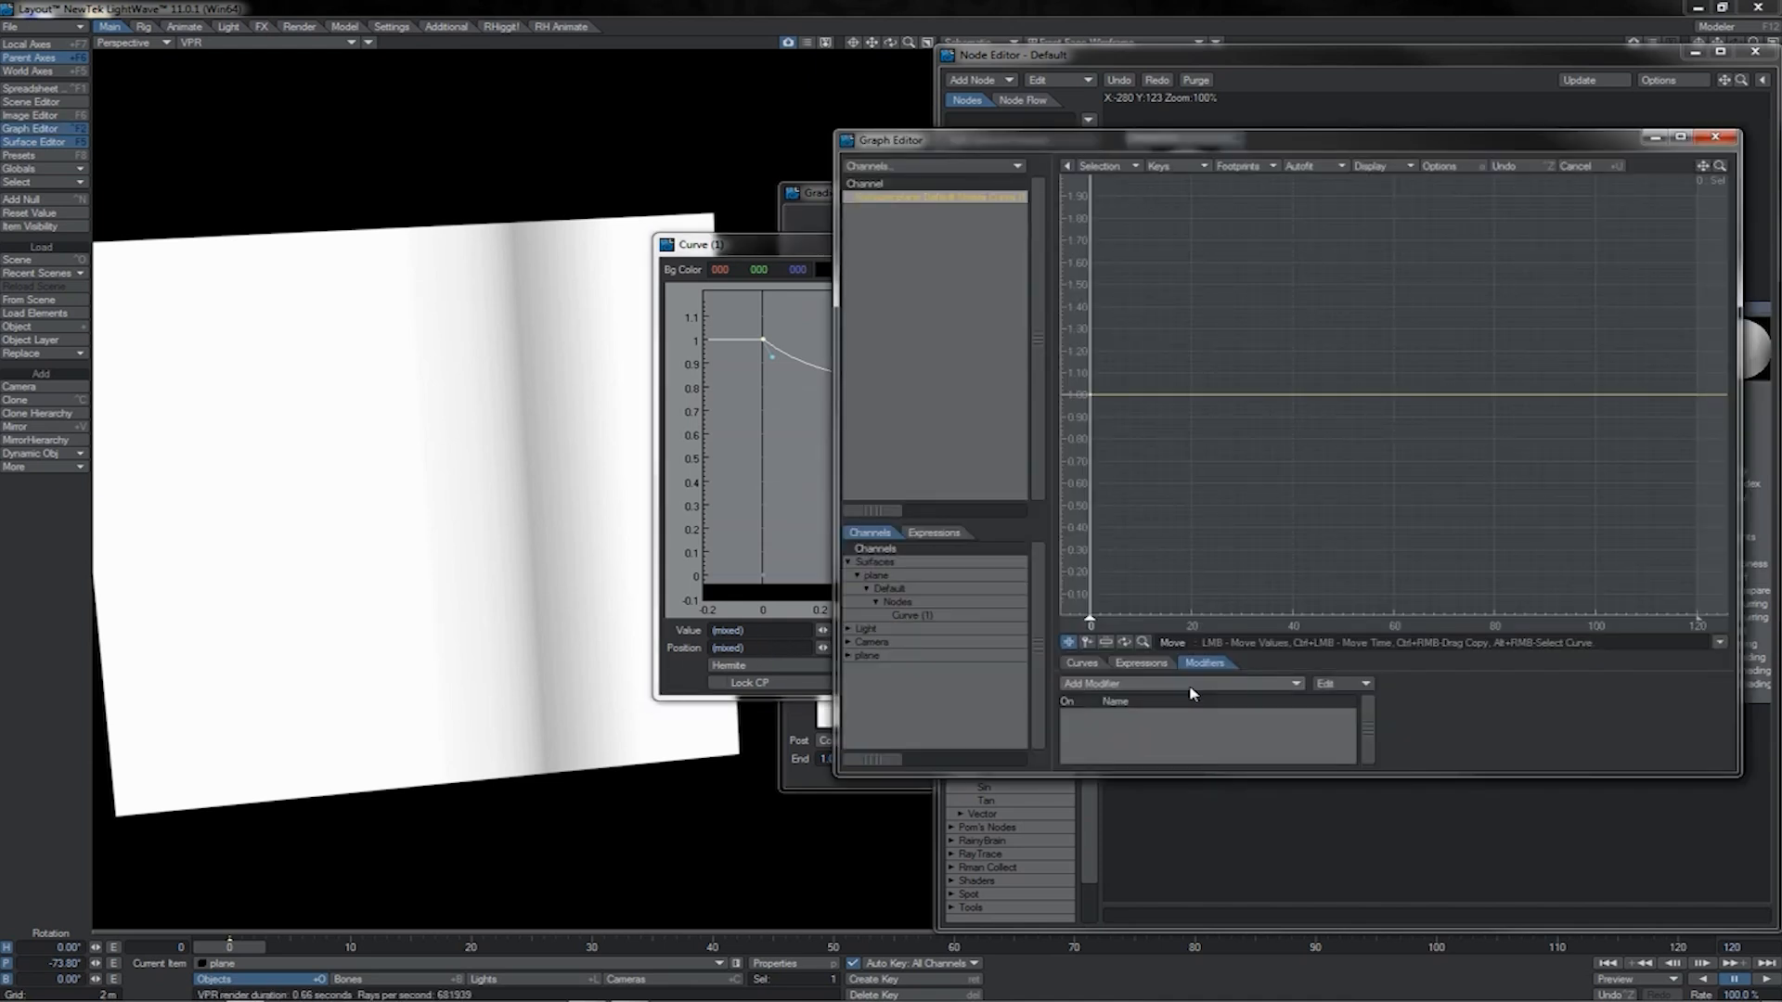
{"action": "left_click", "coordinate": [1192, 693]}
{"action": "left_click", "coordinate": [1211, 814]}
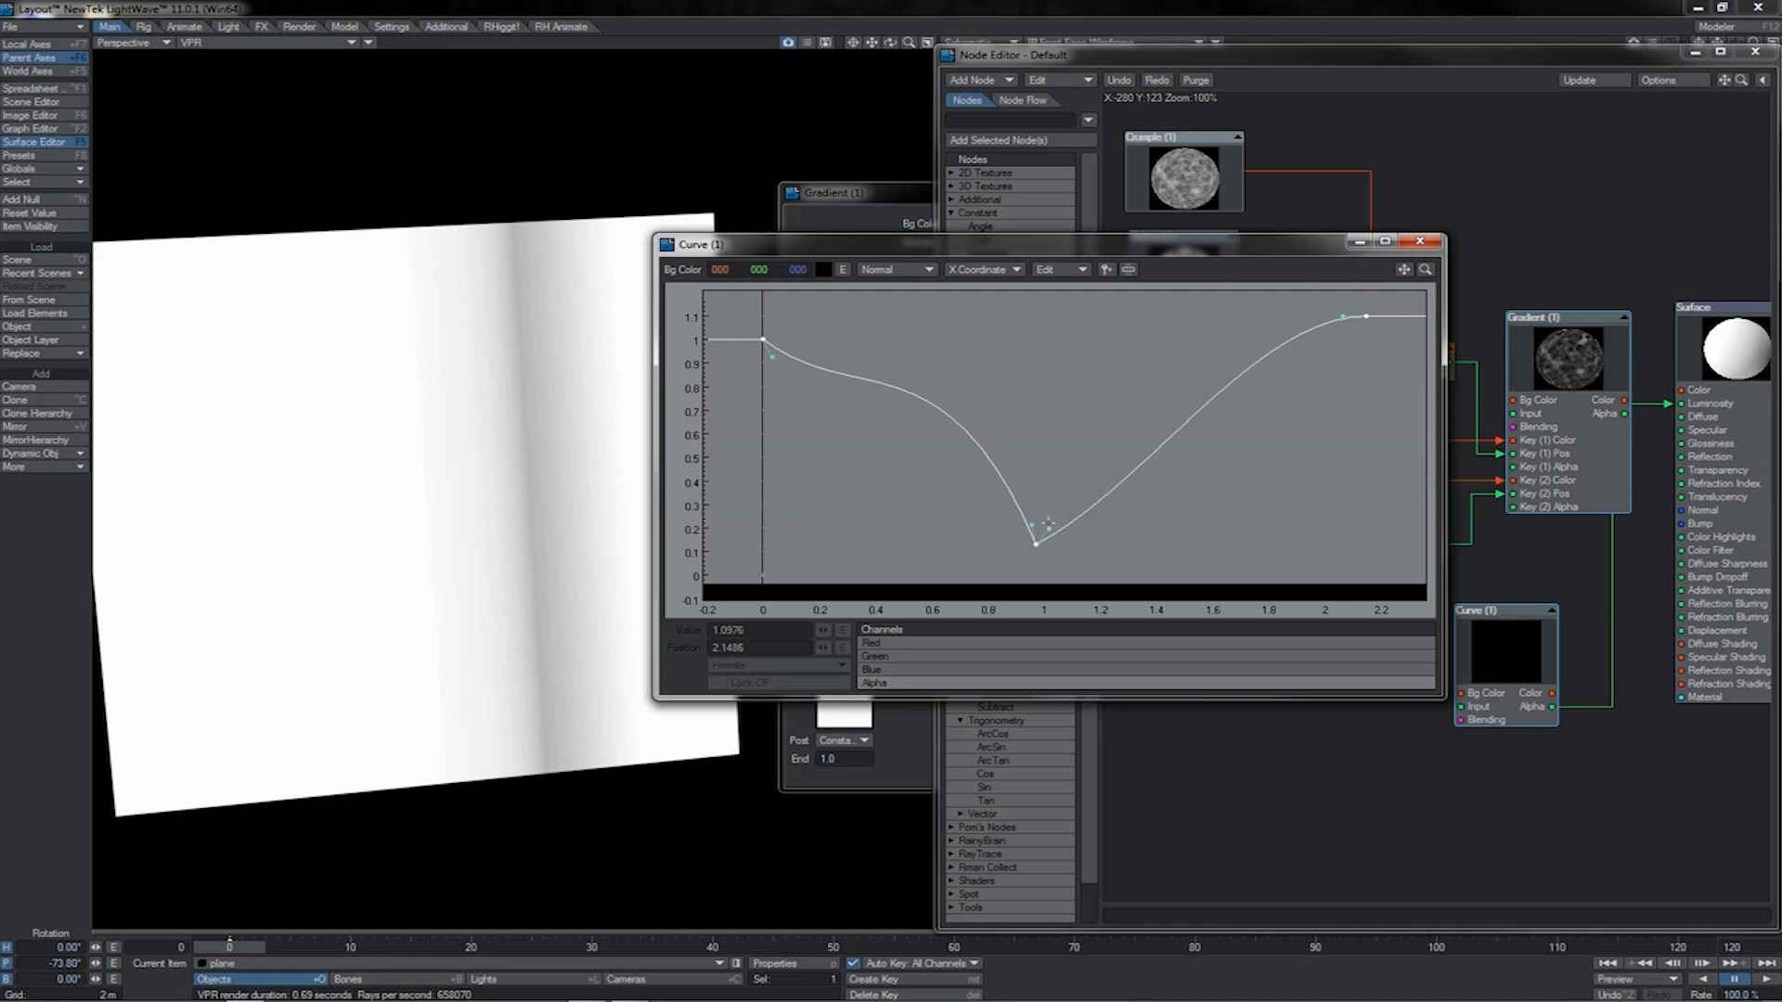
- Uncover the node graph and delete the Spot Info, Split Vector, Multiply and Sin nodes
{"action": "left_click", "coordinate": [1010, 388]}
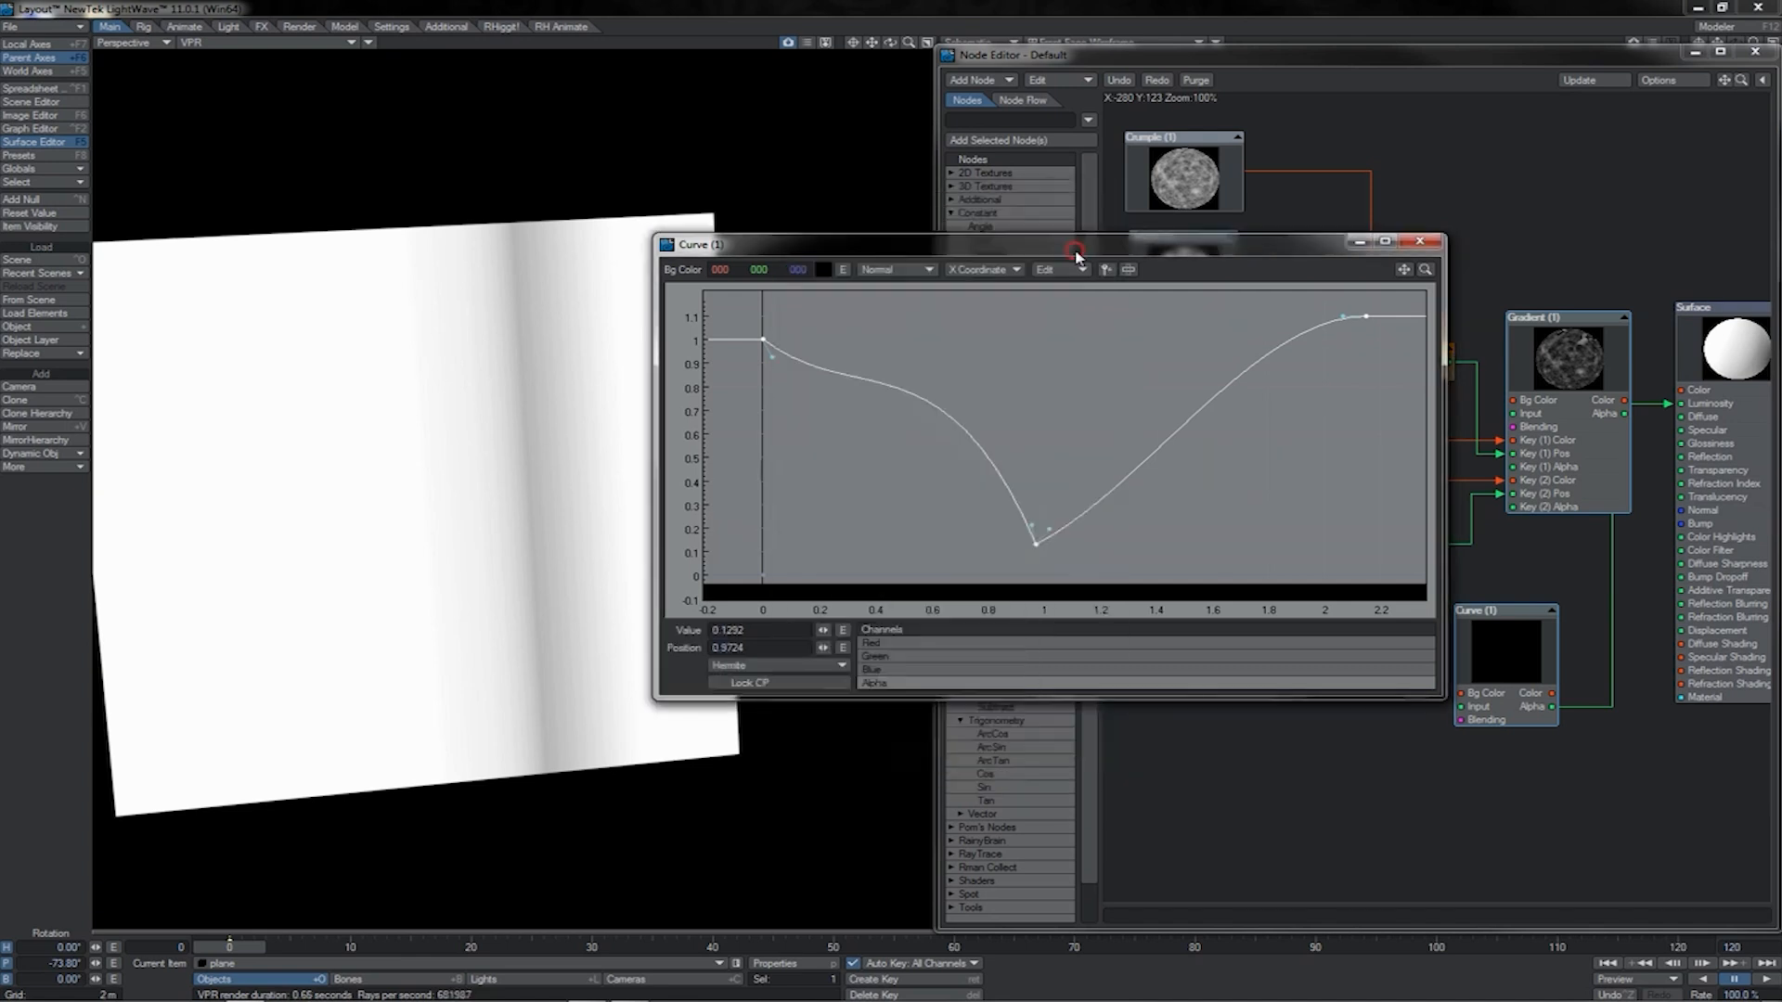
{"action": "left_click_drag", "start_coordinate": [1078, 242], "coordinate": [859, 389]}
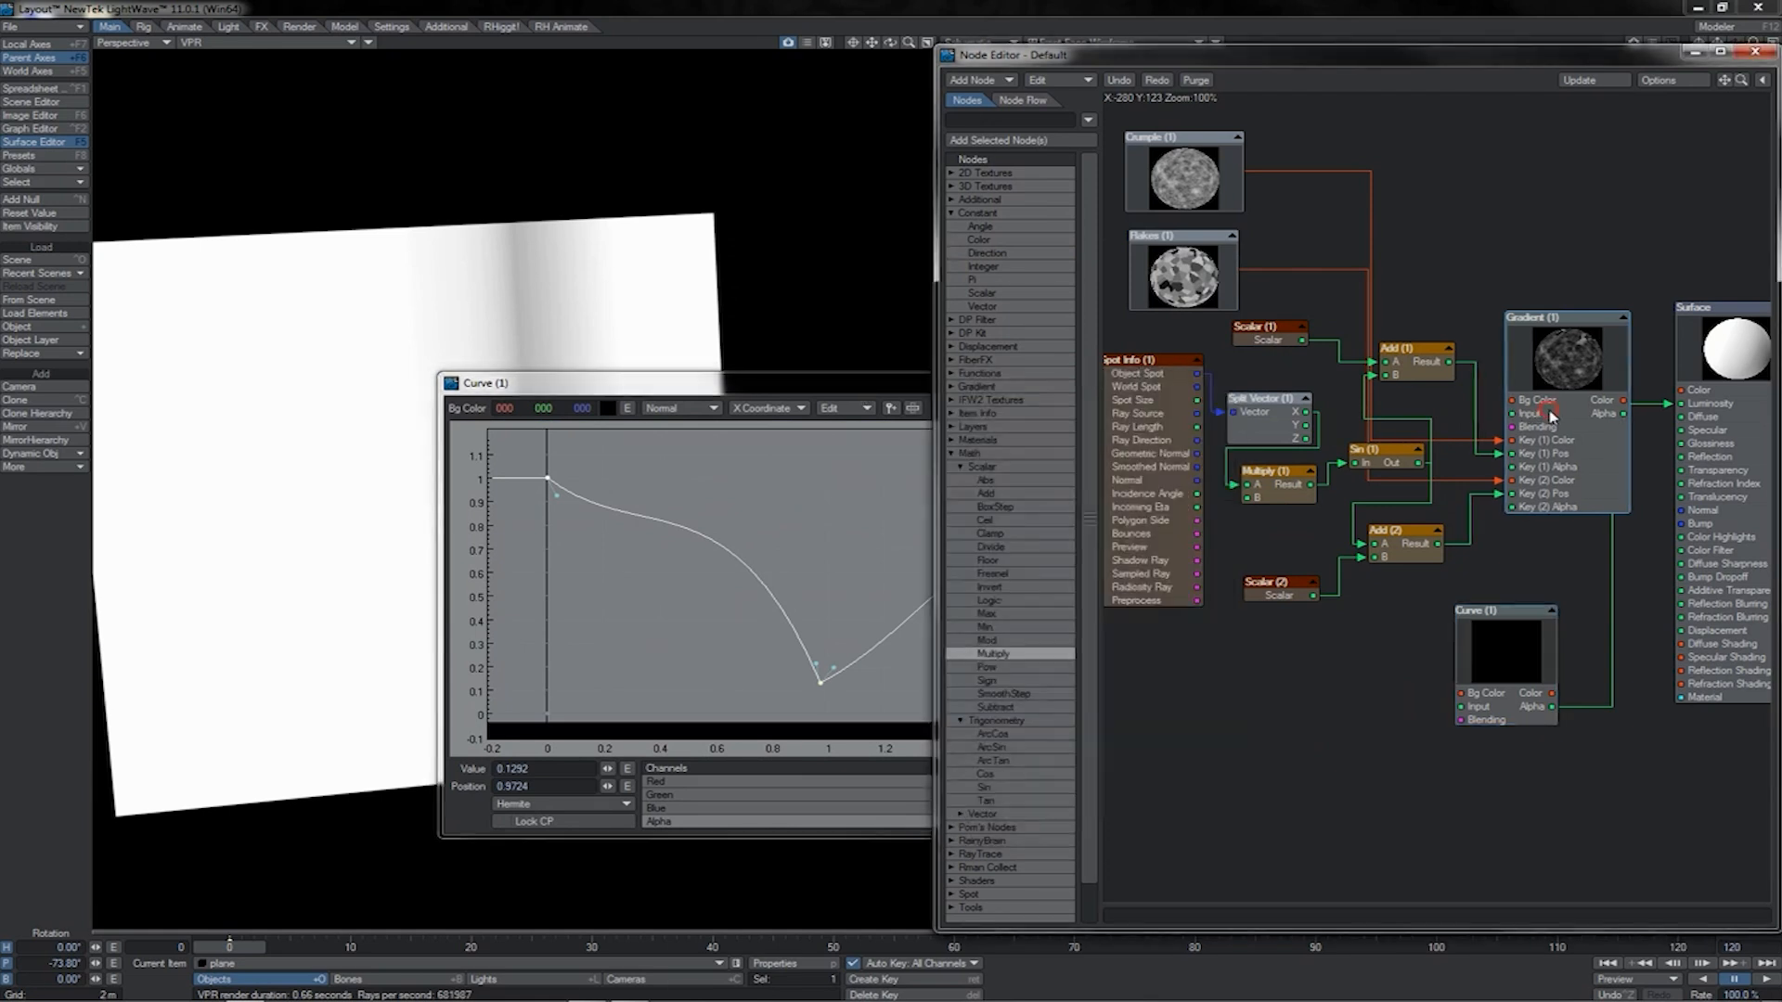
{"action": "left_click_drag", "start_coordinate": [1554, 418], "coordinate": [1542, 413]}
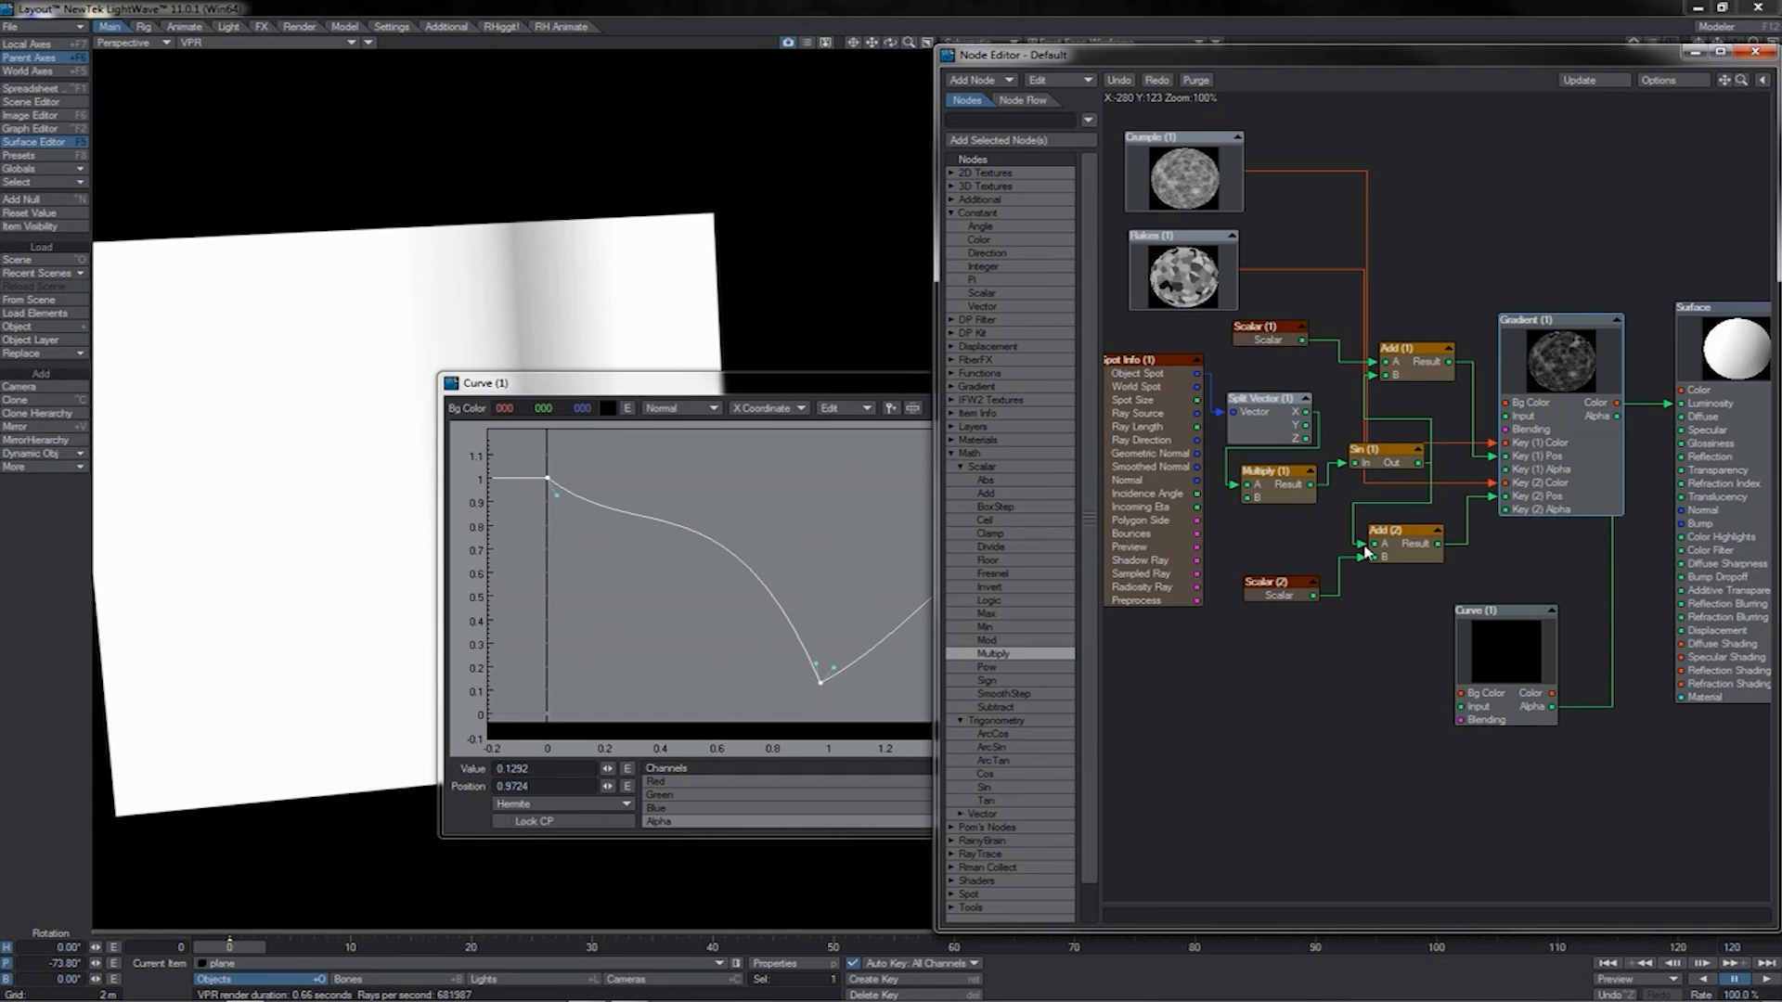
{"action": "left_click_drag", "start_coordinate": [1381, 458], "coordinate": [1378, 472]}
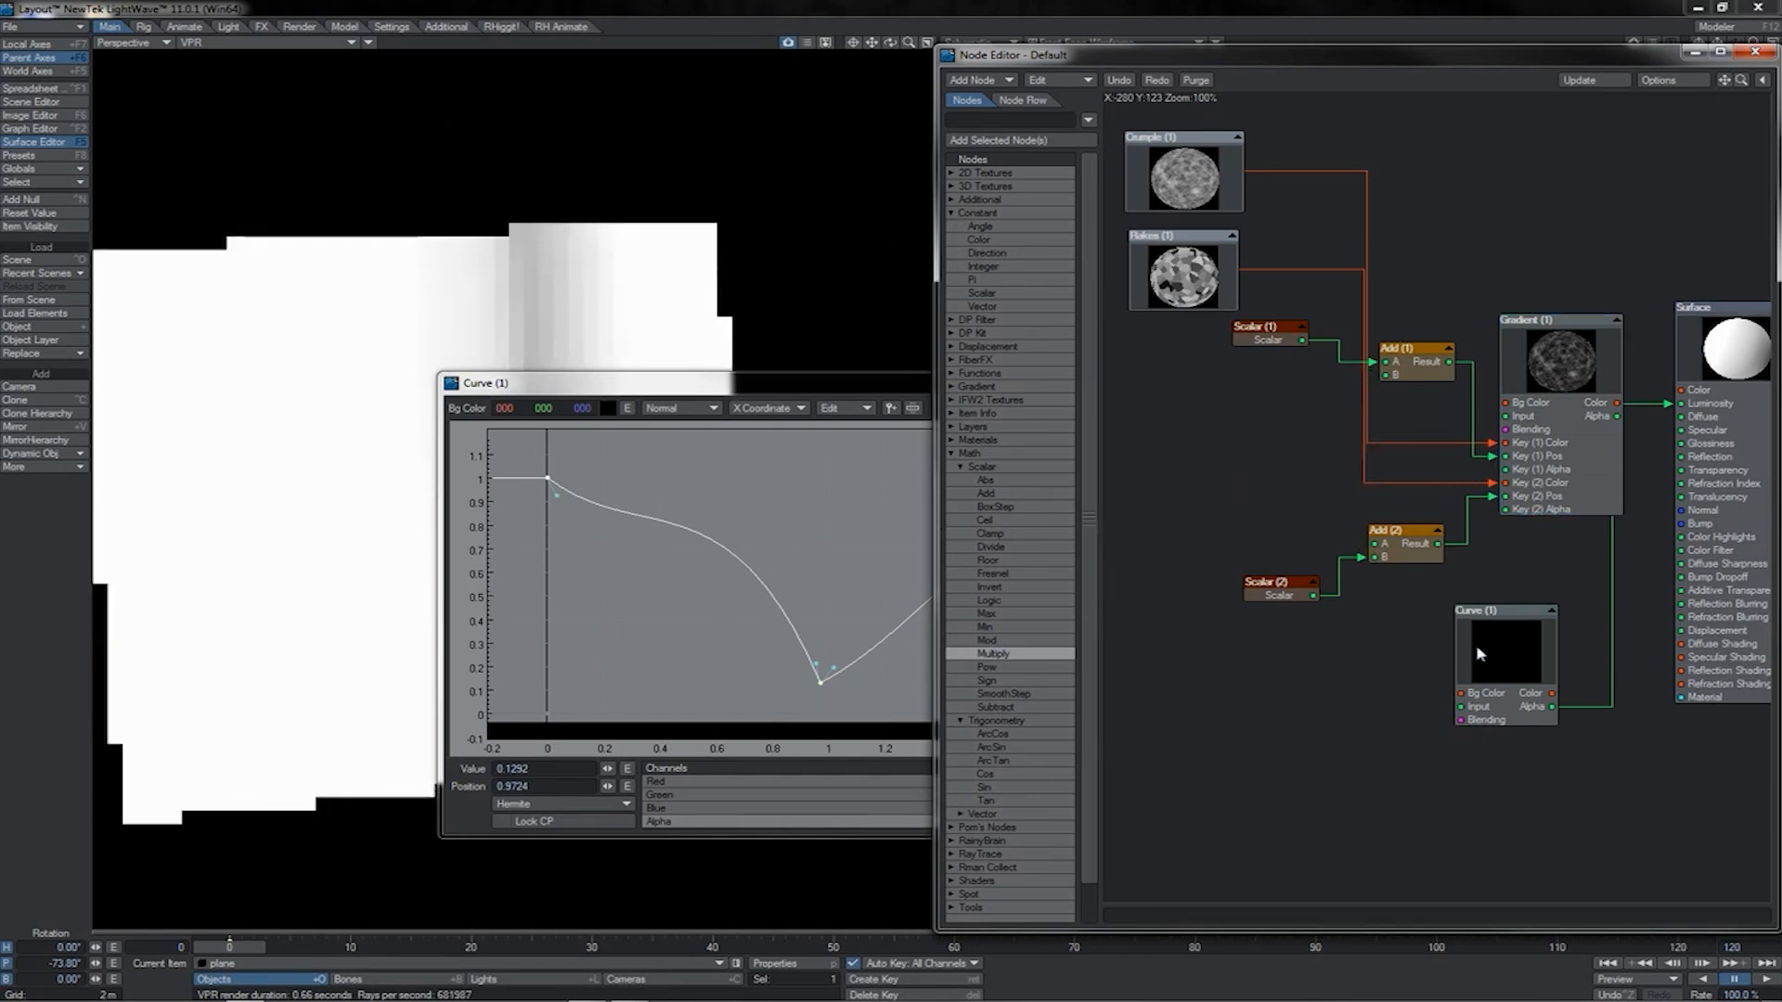
- Connect the Curve's Alpha output to the Add (2) node's A input and the Gradient's Color output to the Surface's Color
{"action": "left_click", "coordinate": [1476, 647]}
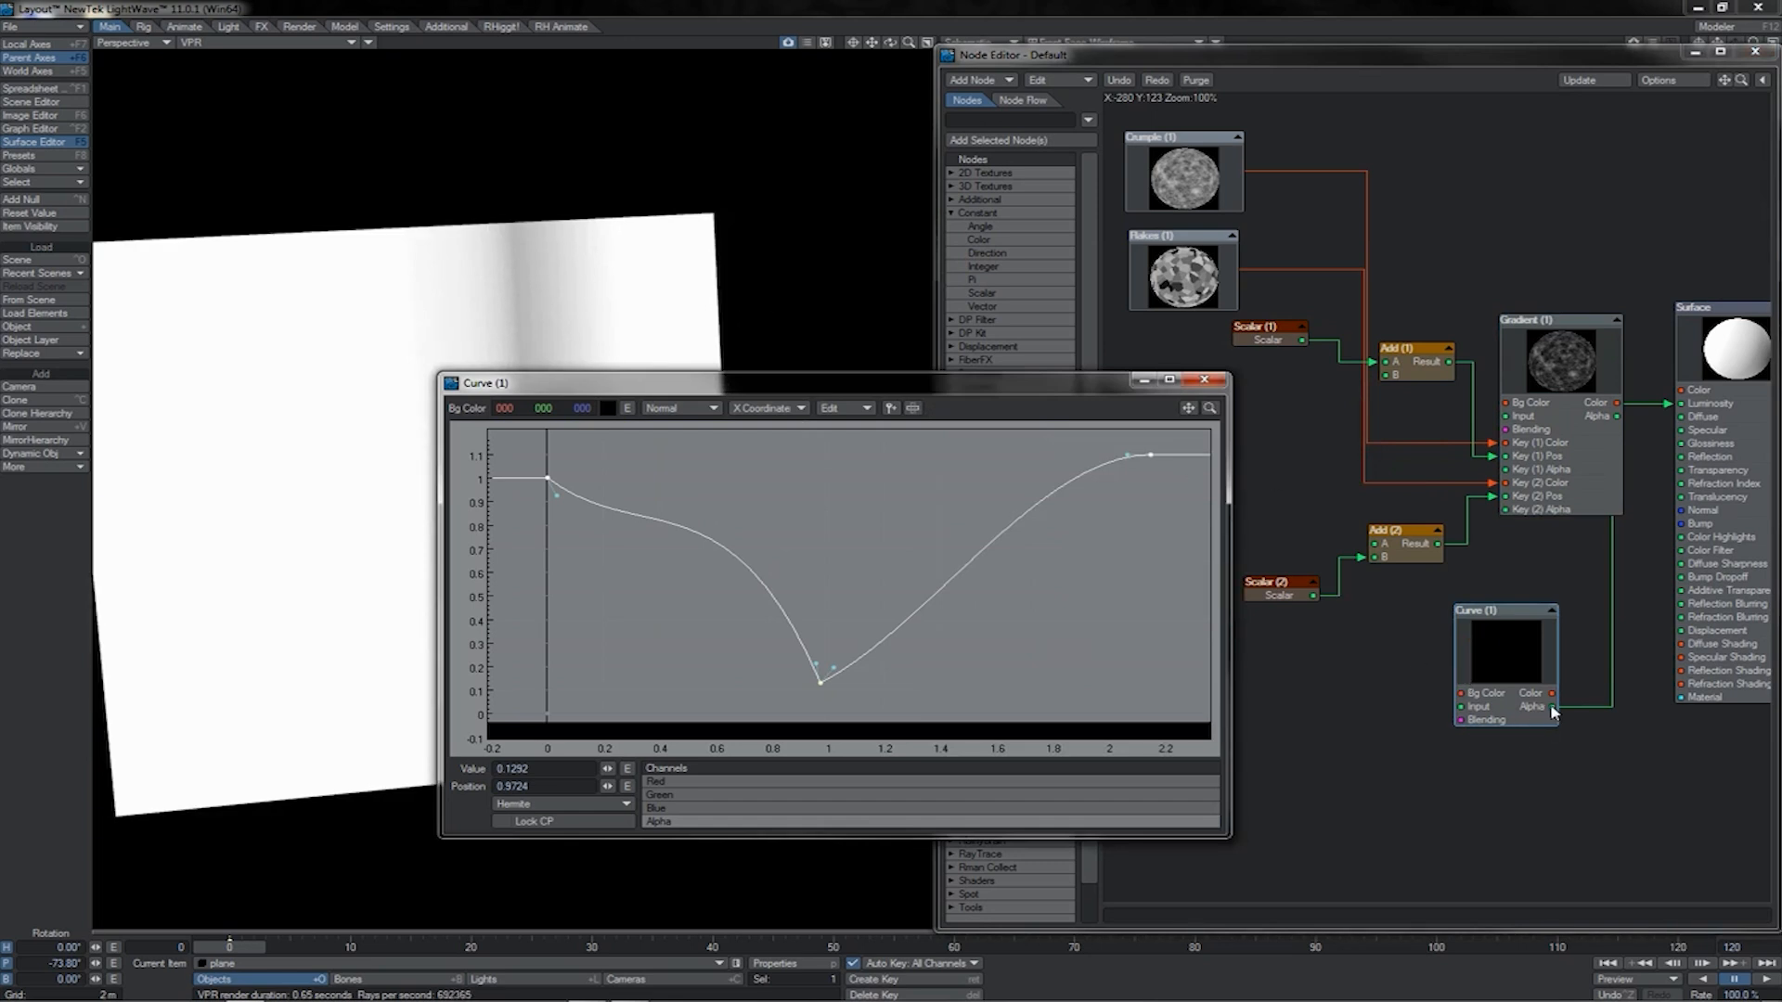
{"action": "left_click_drag", "start_coordinate": [1553, 712], "coordinate": [1375, 544]}
{"action": "left_click_drag", "start_coordinate": [1489, 655], "coordinate": [1201, 464]}
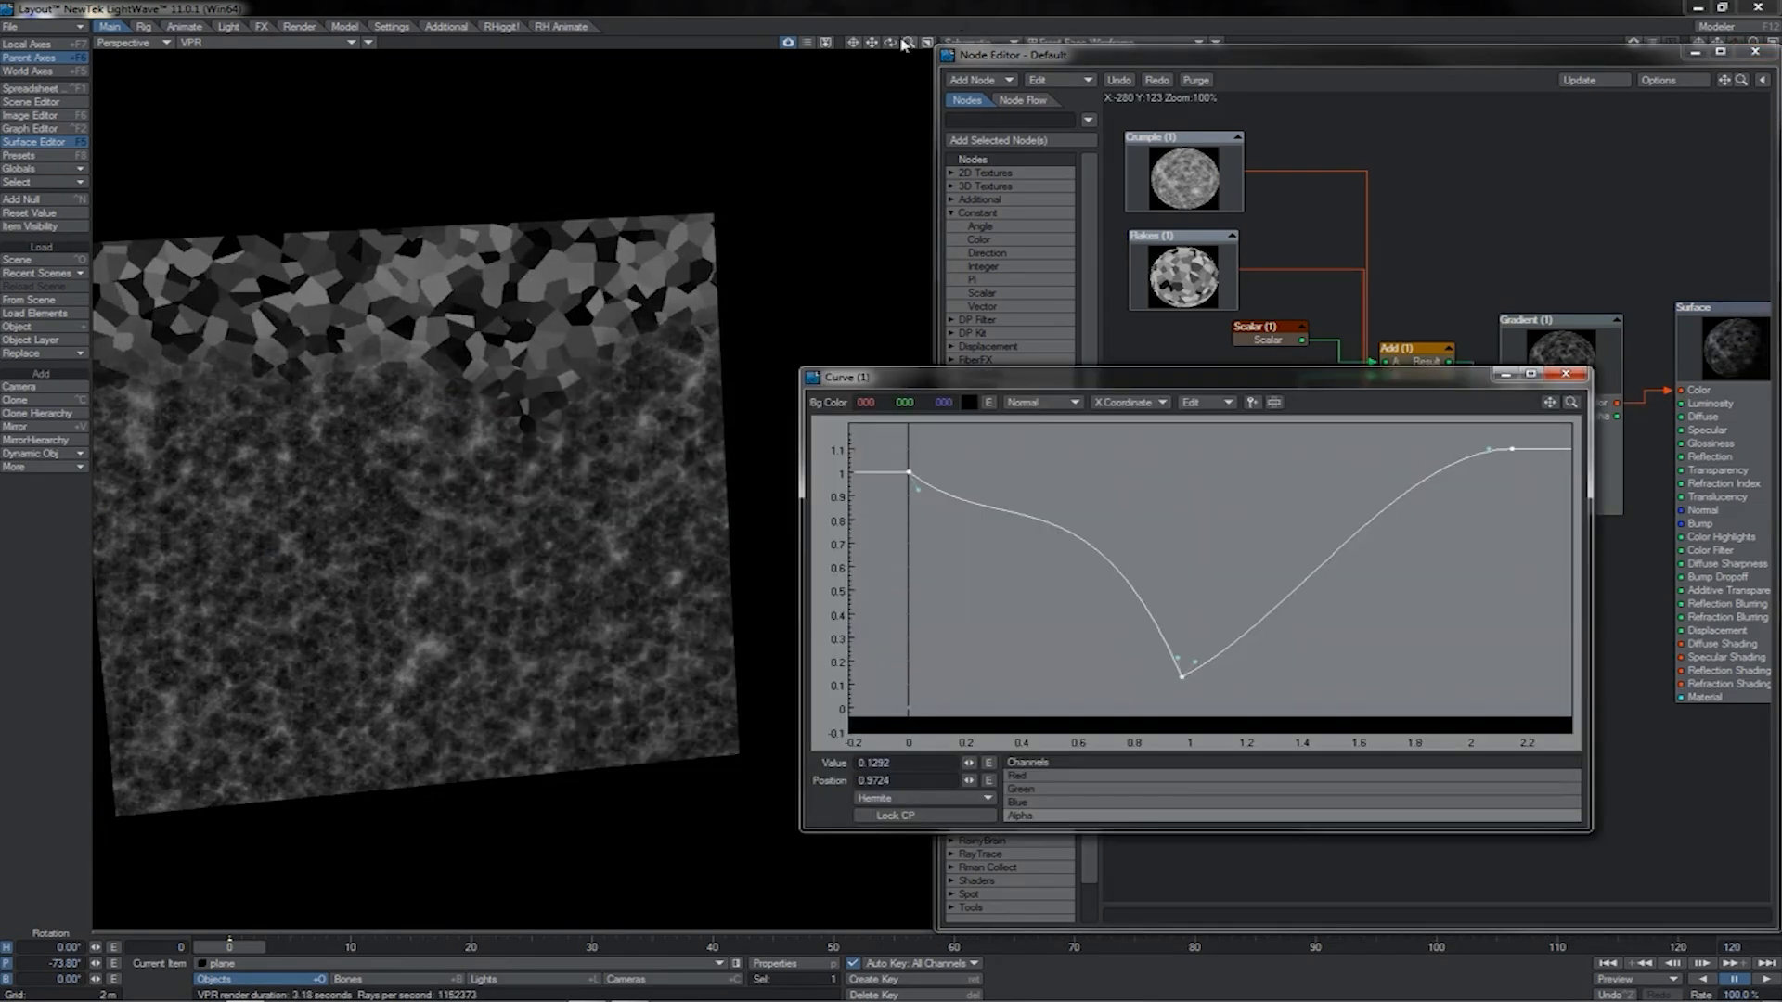
- Move the Curve window clear of the render preview and add five Alpha keys between positions of about -1.35 and -0.6, forming uneven dips
{"action": "left_click_drag", "start_coordinate": [889, 42], "coordinate": [994, 326]}
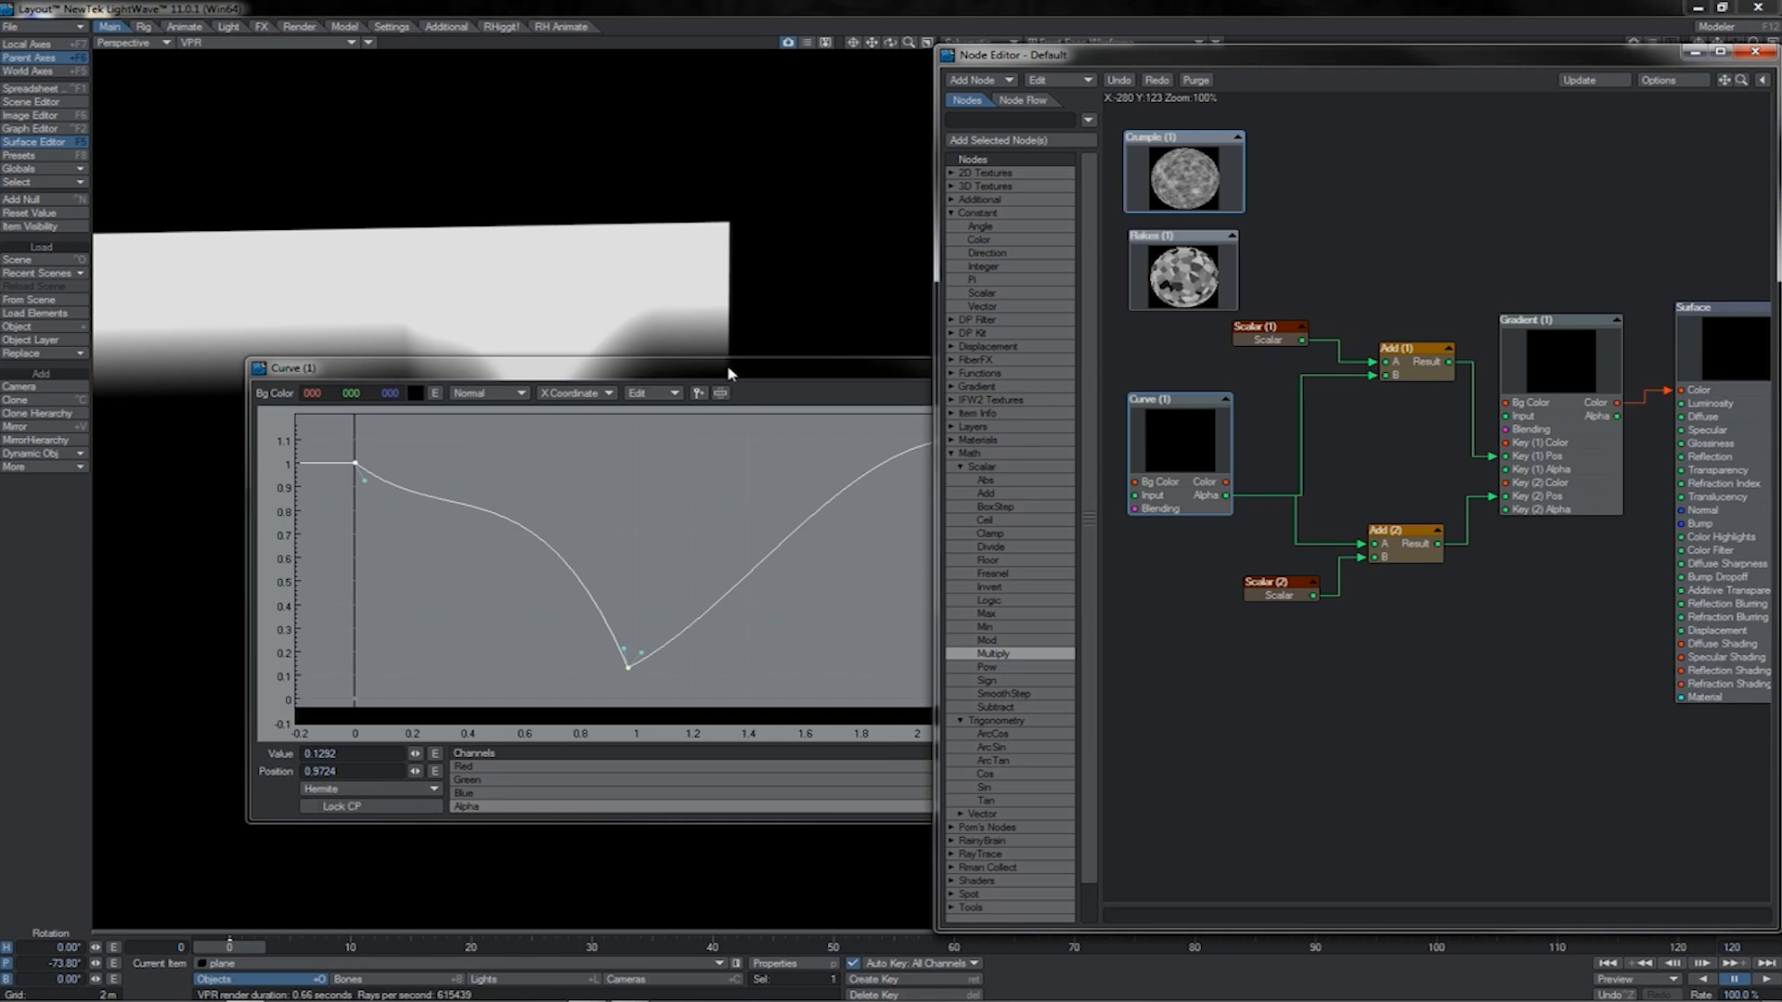
{"action": "left_click_drag", "start_coordinate": [729, 371], "coordinate": [1318, 198]}
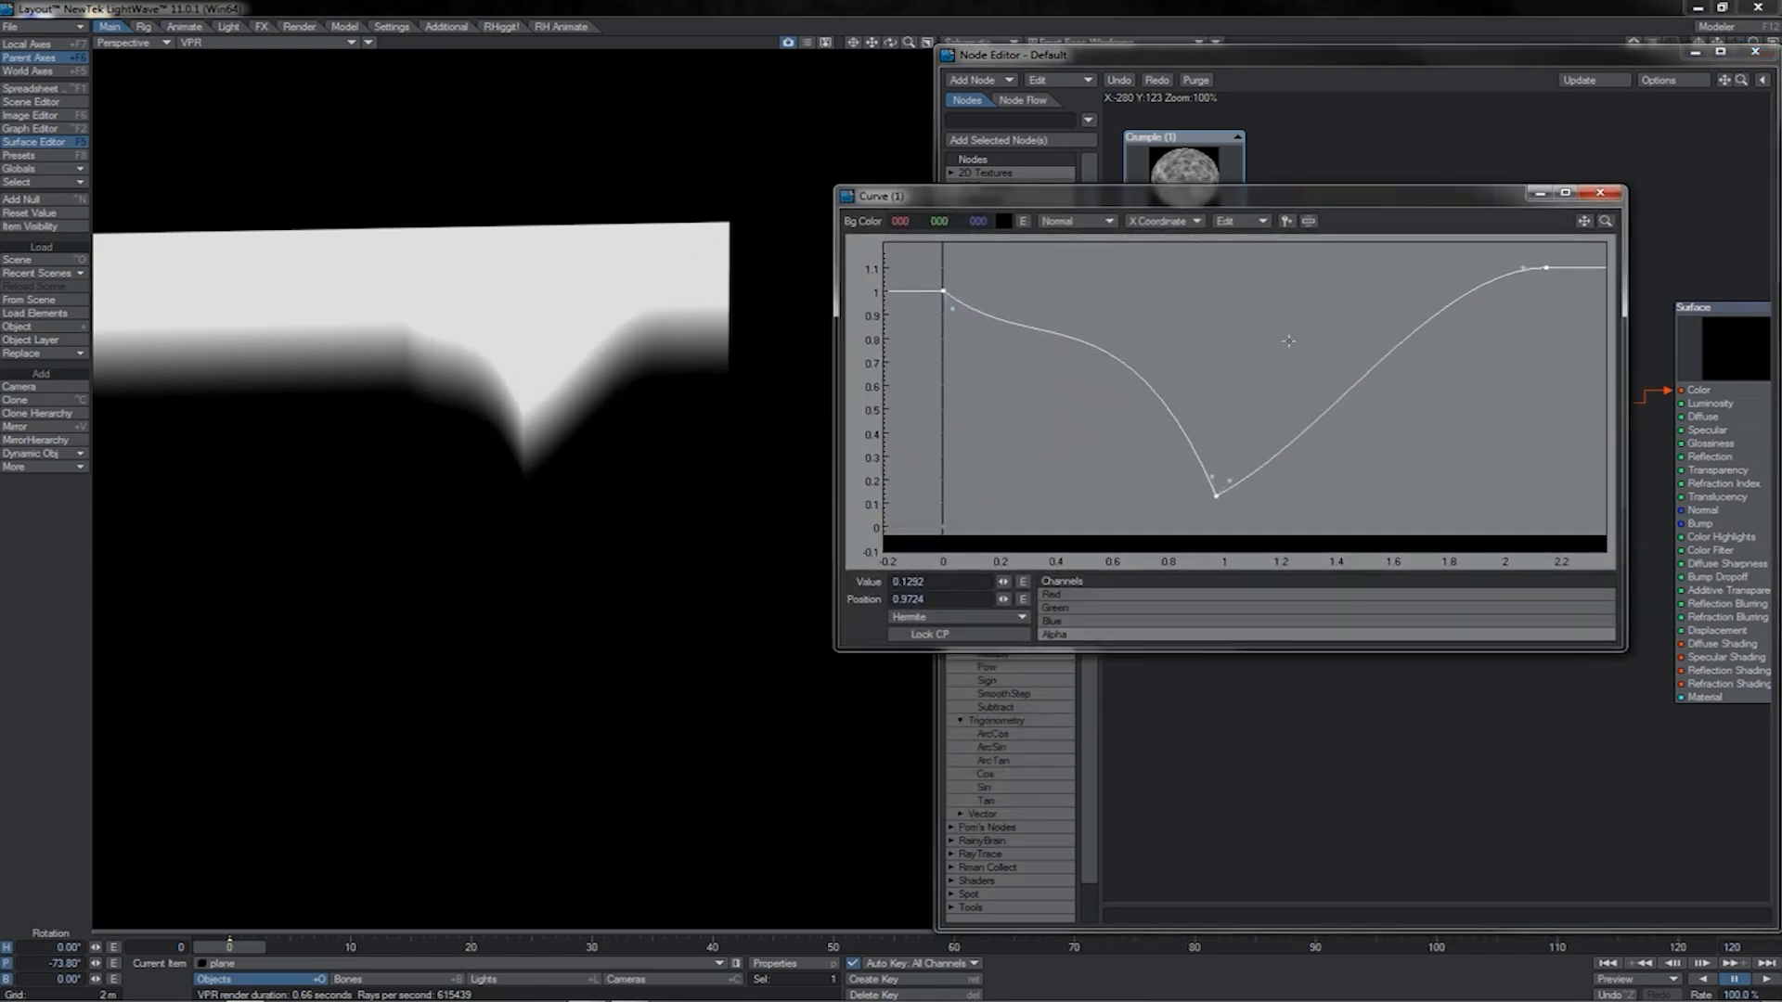
{"action": "left_click_drag", "start_coordinate": [890, 42], "coordinate": [882, 43]}
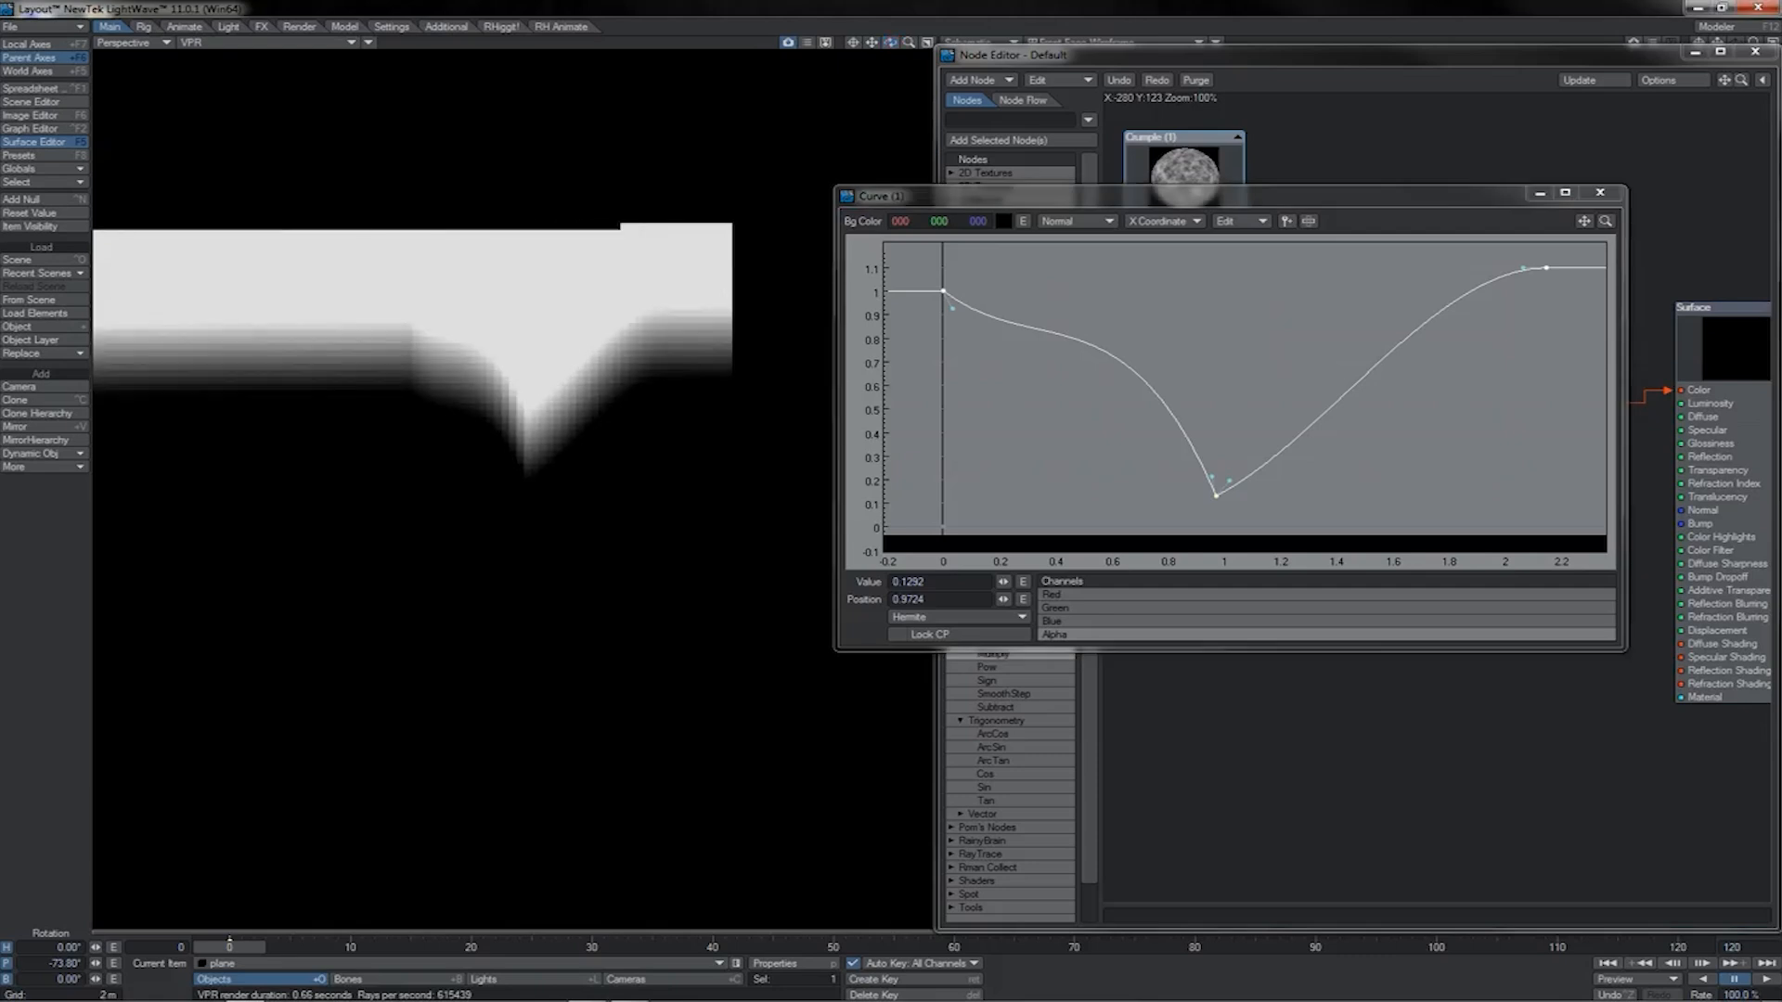
{"action": "left_click_drag", "start_coordinate": [847, 286], "coordinate": [1198, 337], "text": "alt"}
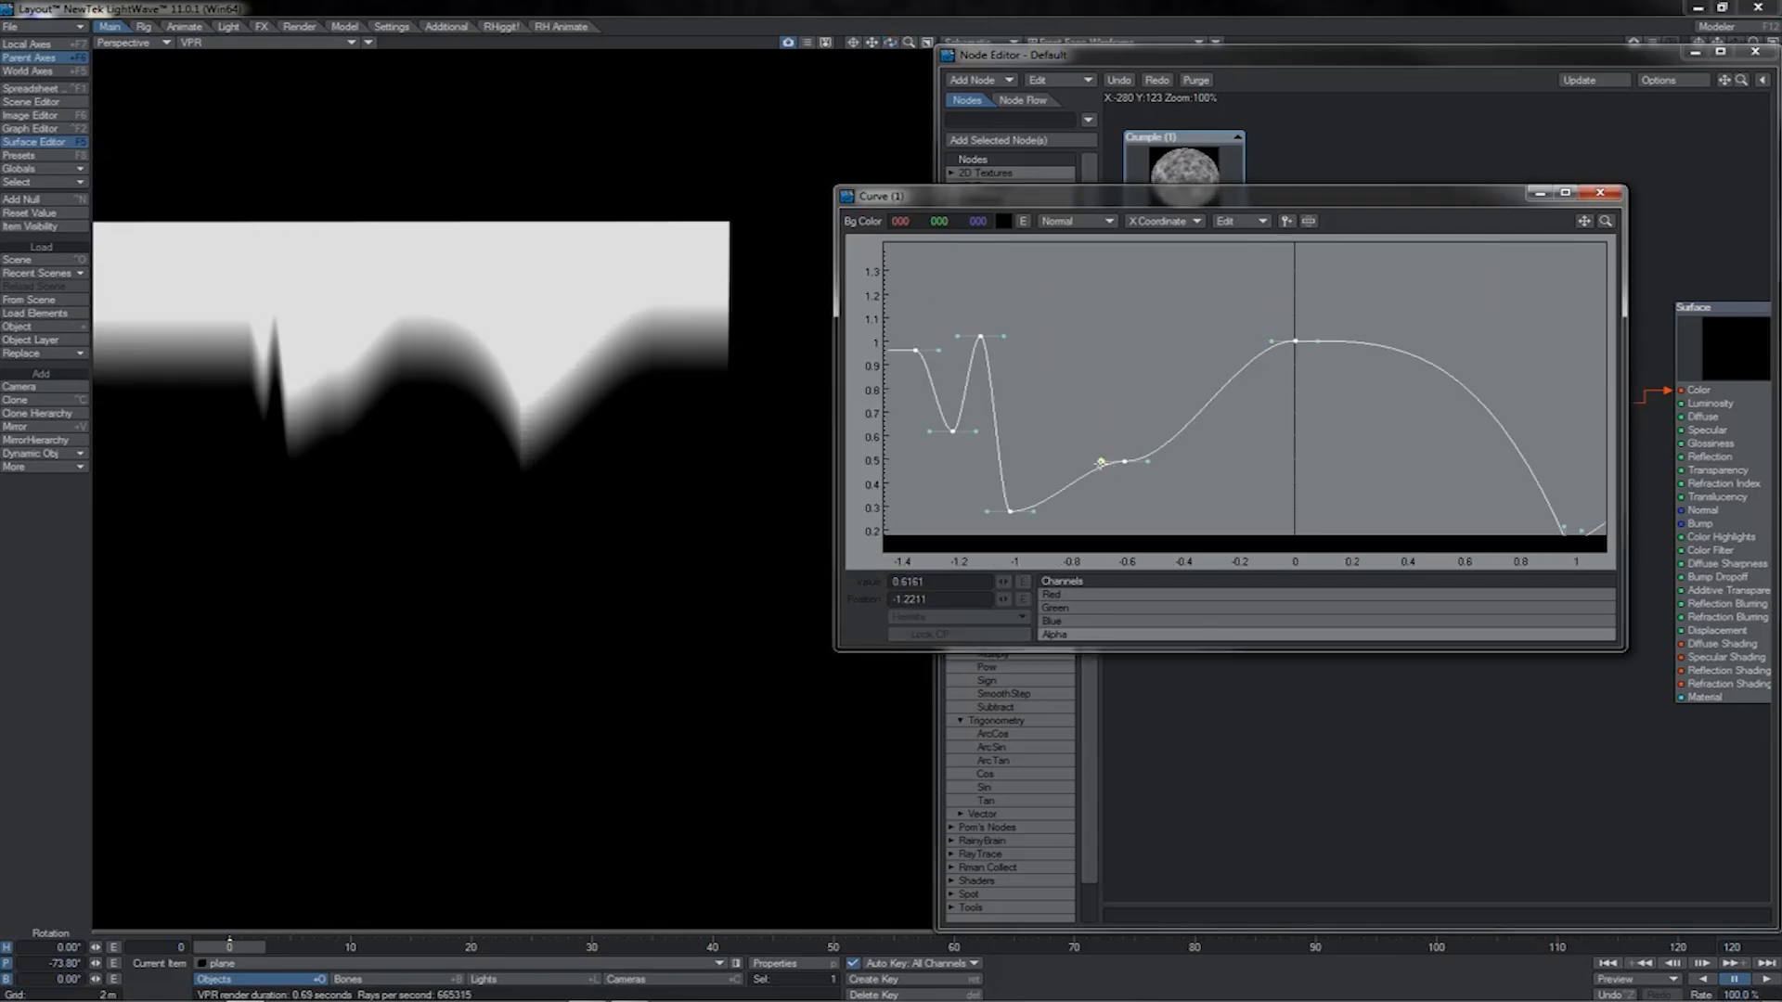
- Steepen the handles of the Alpha key near -0.6, raise the outgoing handle of the key near -1, and close the Curve window
{"action": "left_click_drag", "start_coordinate": [1147, 461], "coordinate": [1063, 393]}
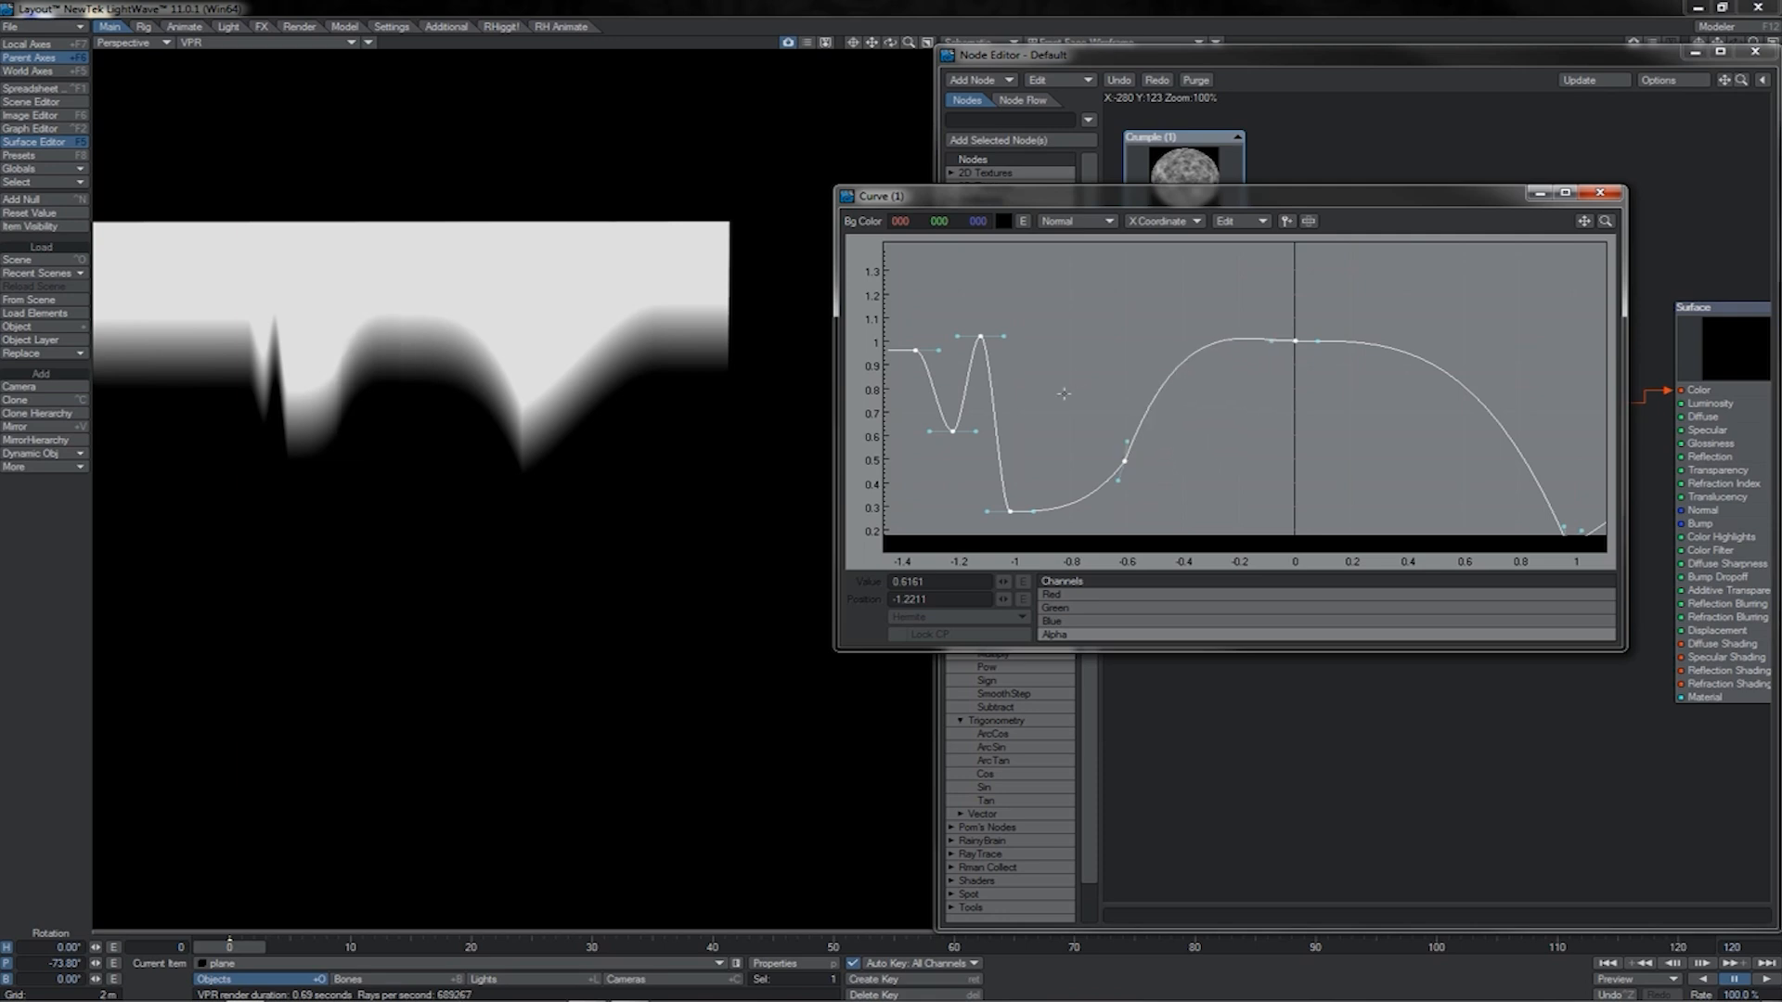
{"action": "left_click", "coordinate": [1030, 512]}
{"action": "left_click_drag", "start_coordinate": [1031, 511], "coordinate": [1026, 342]}
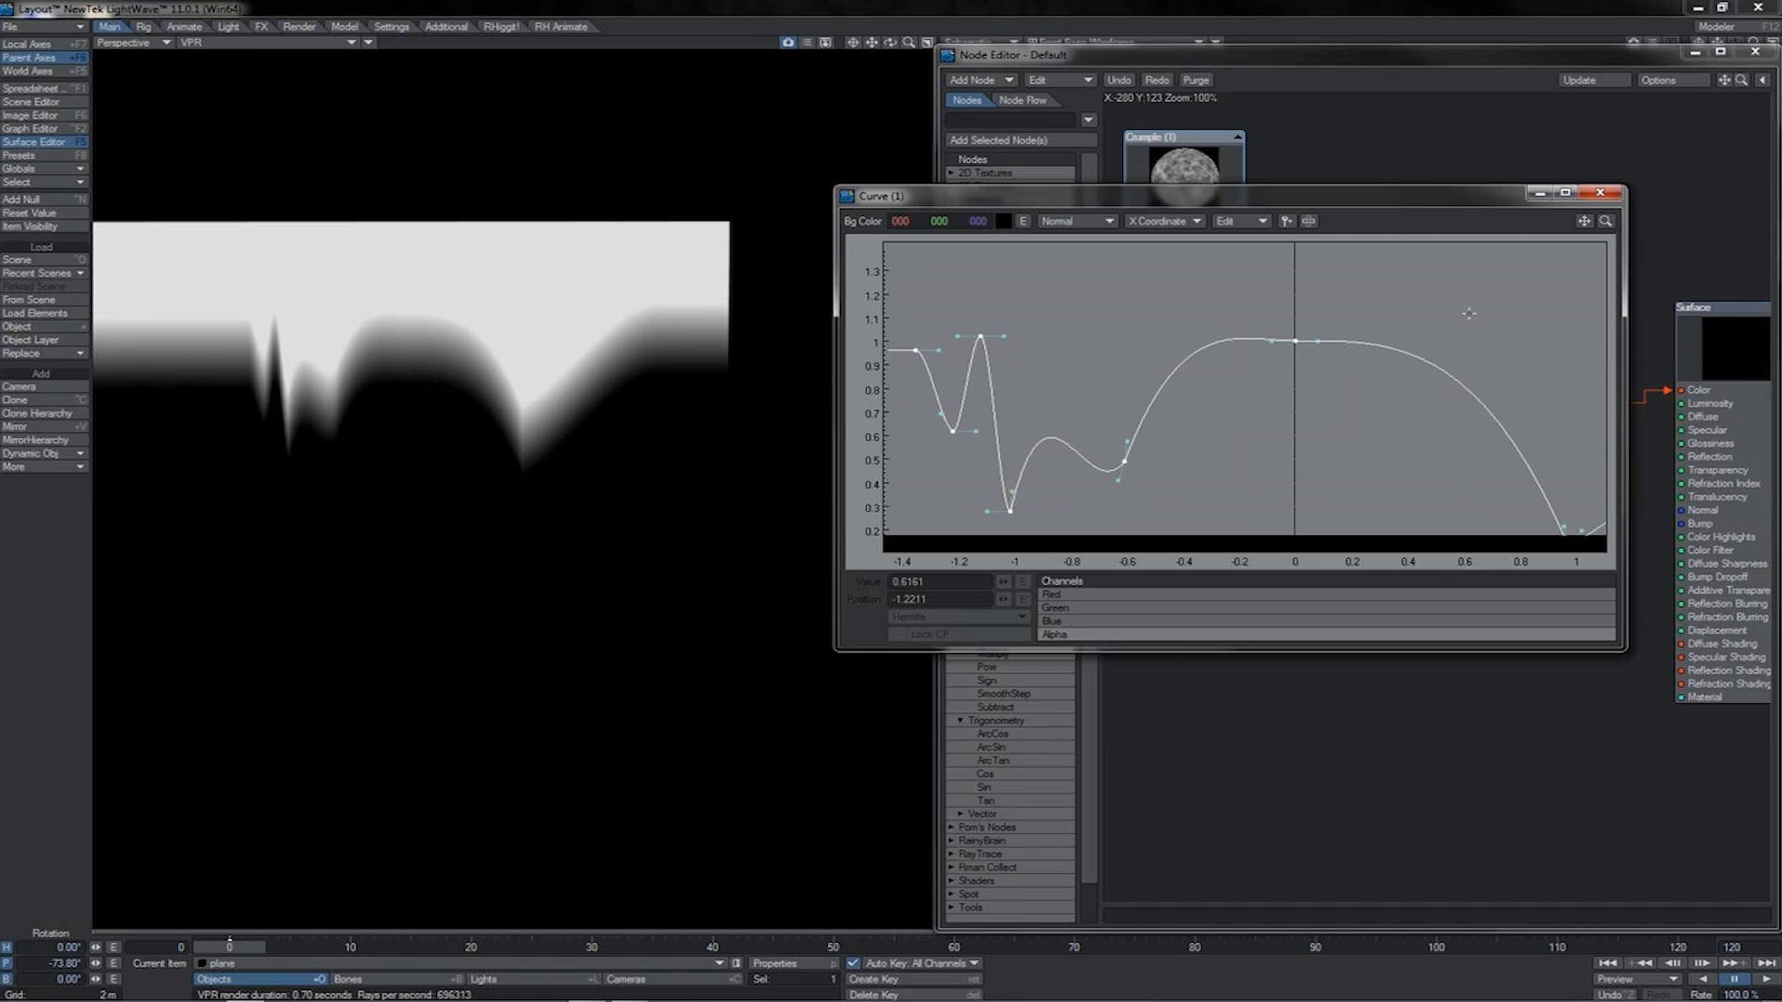
{"action": "left_click", "coordinate": [1600, 193]}
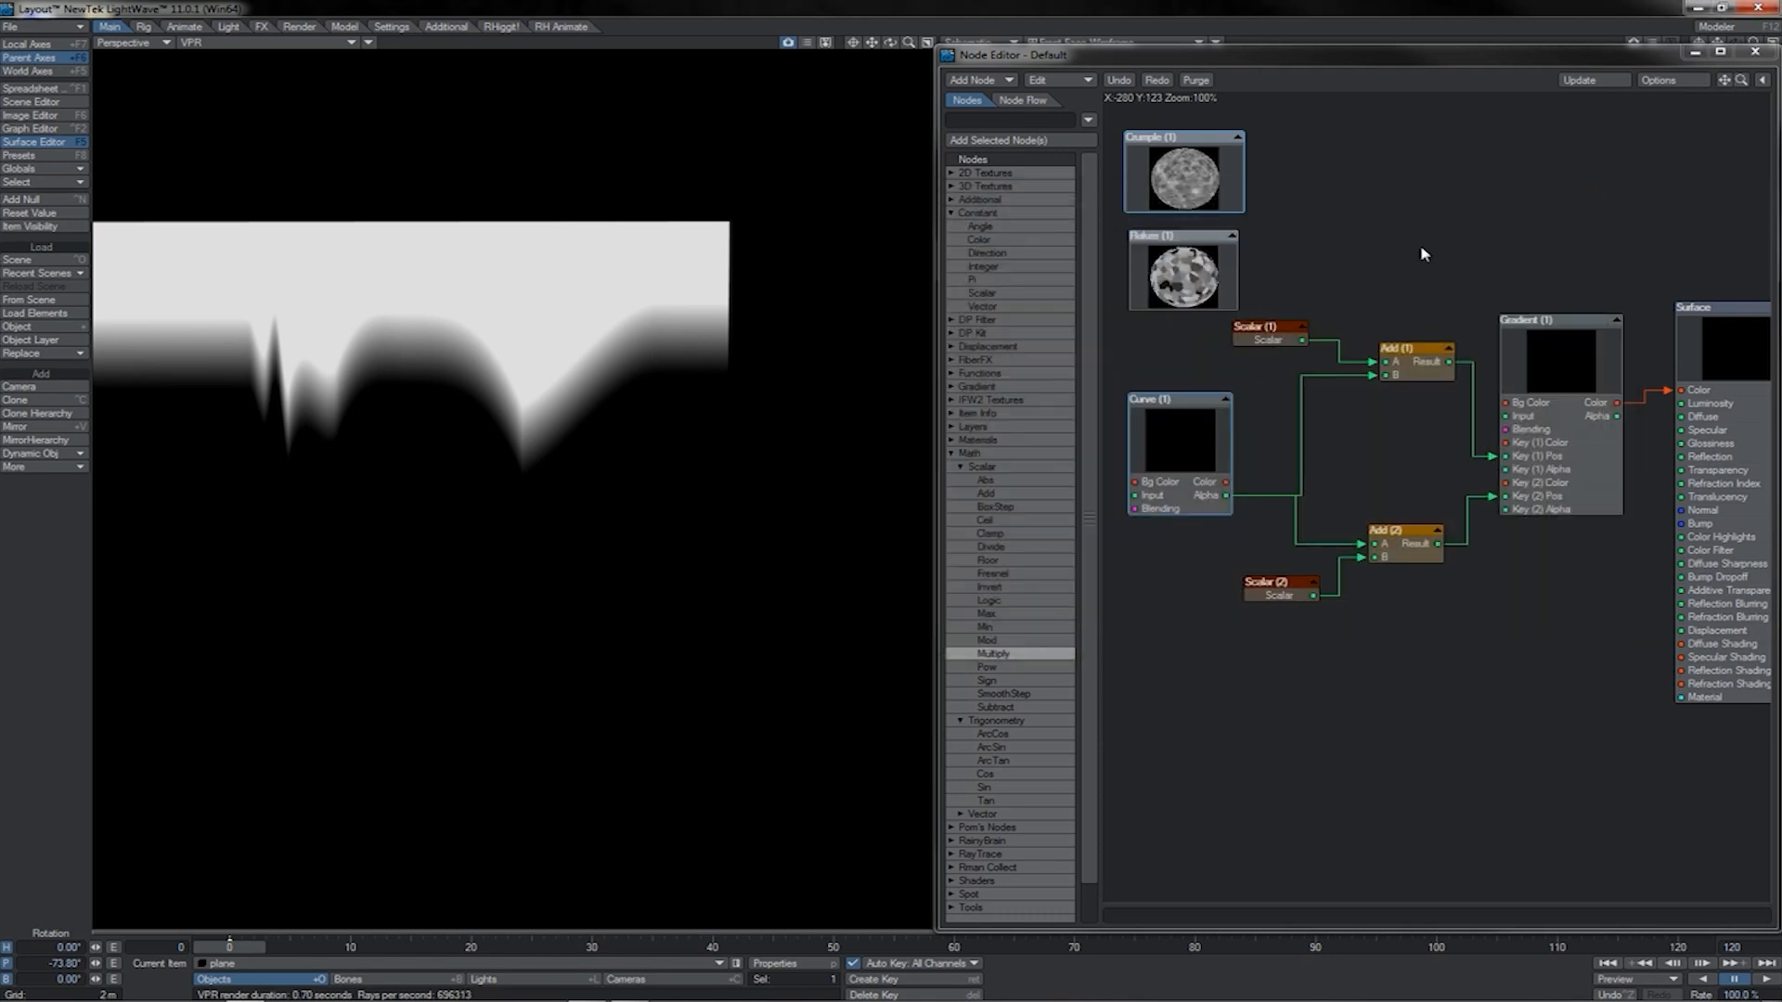